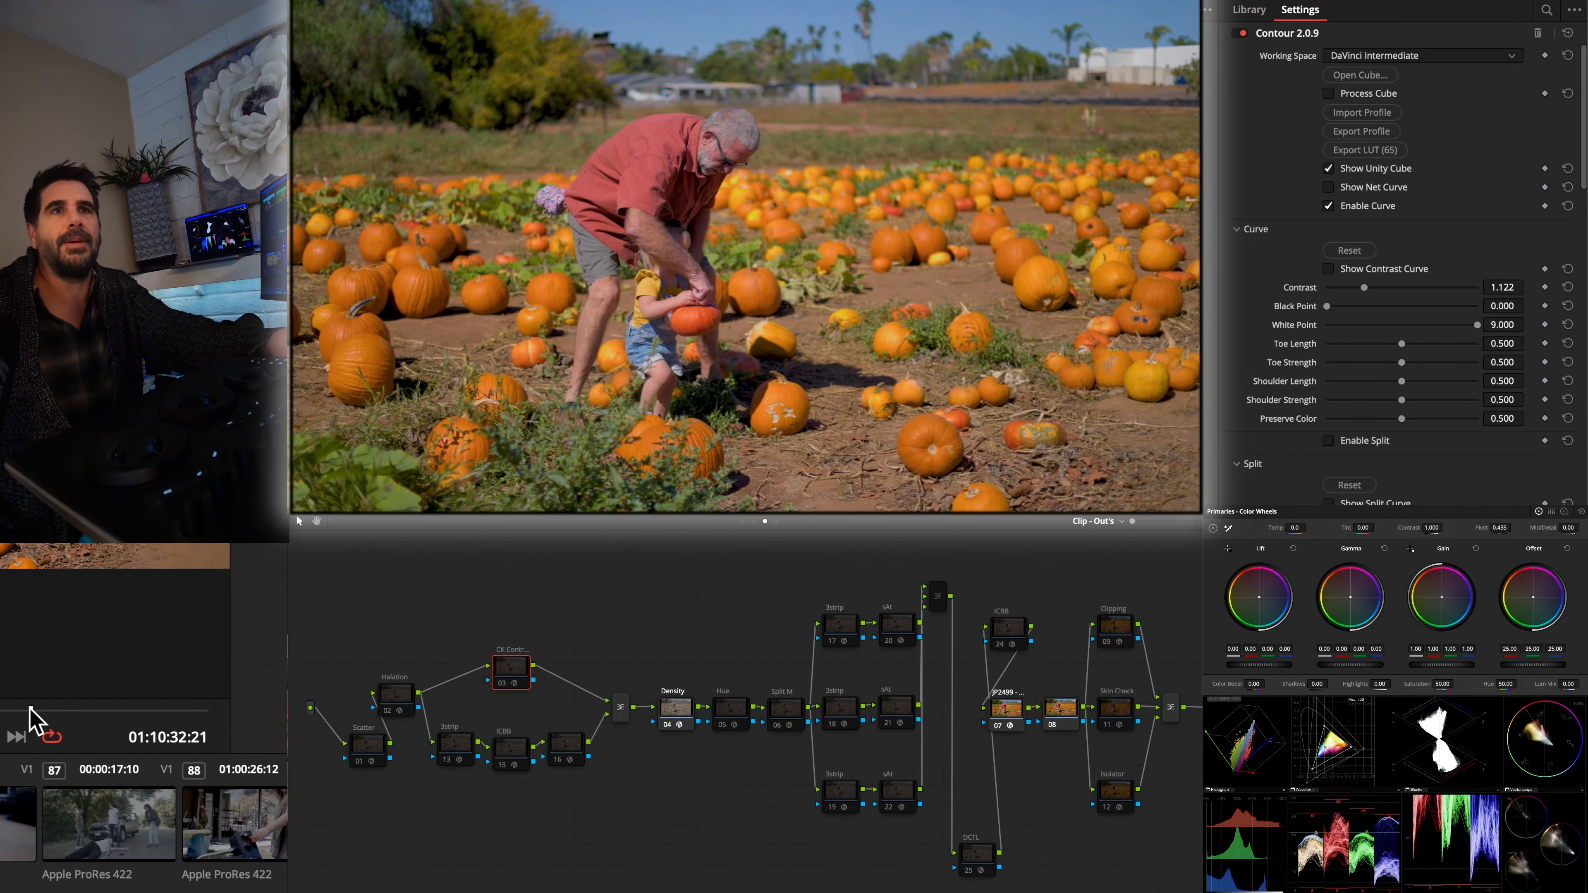
Step: Enable Contour node 03 on the frame of the child carrying a pumpkin, and turn off its contrast curve
mouse_move(30, 709)
mouse_down()
mouse_move(59, 708)
mouse_move(42, 709)
mouse_up()
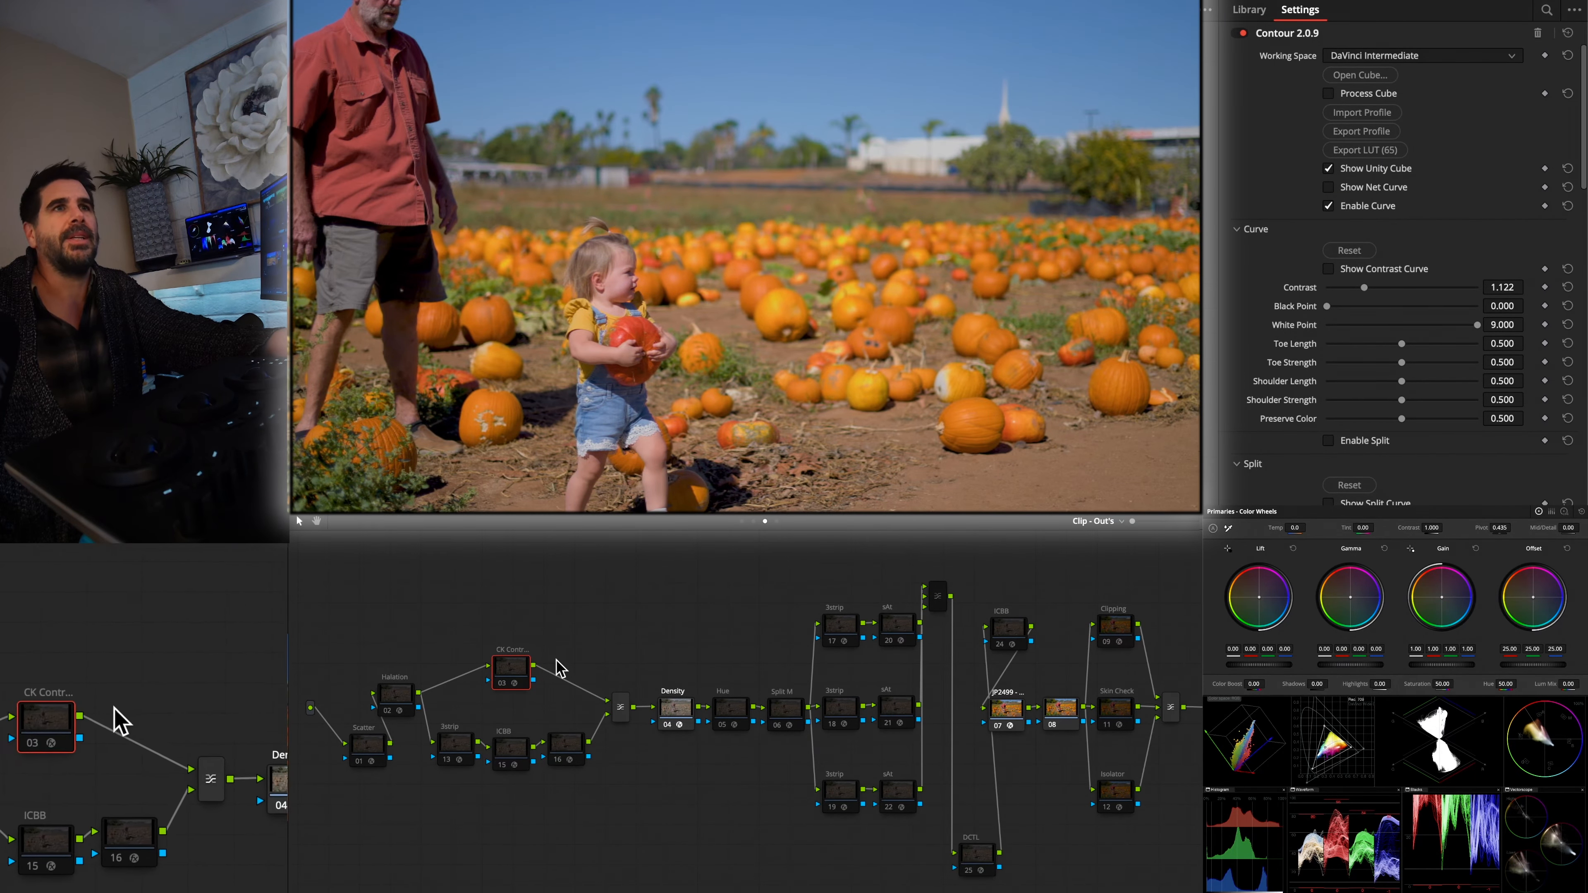
key(super+d)
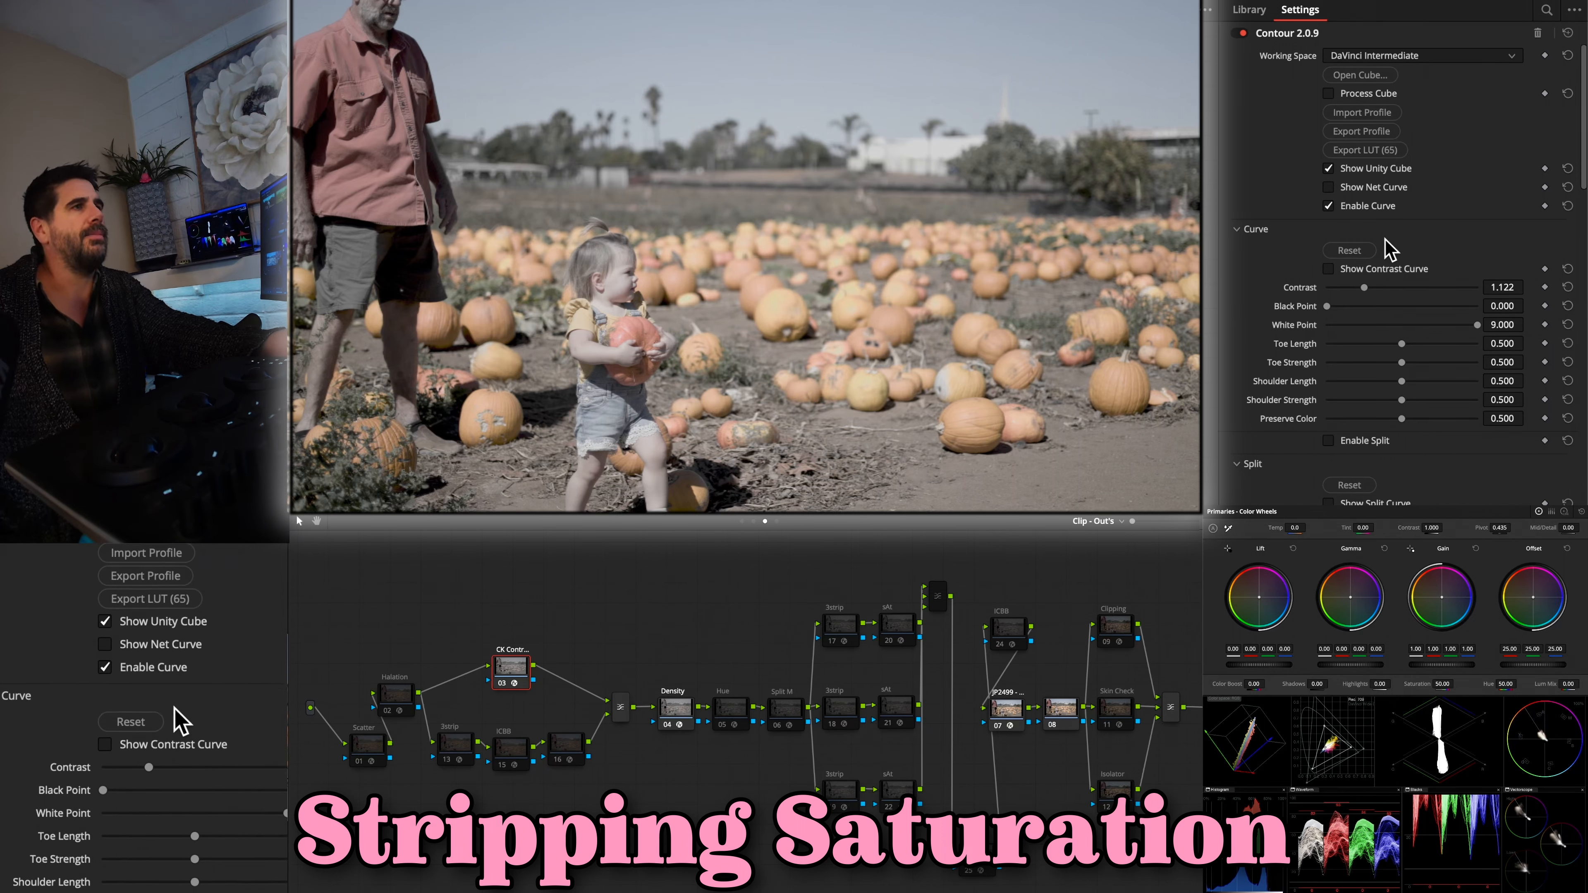
scroll(1386, 250, down, 4)
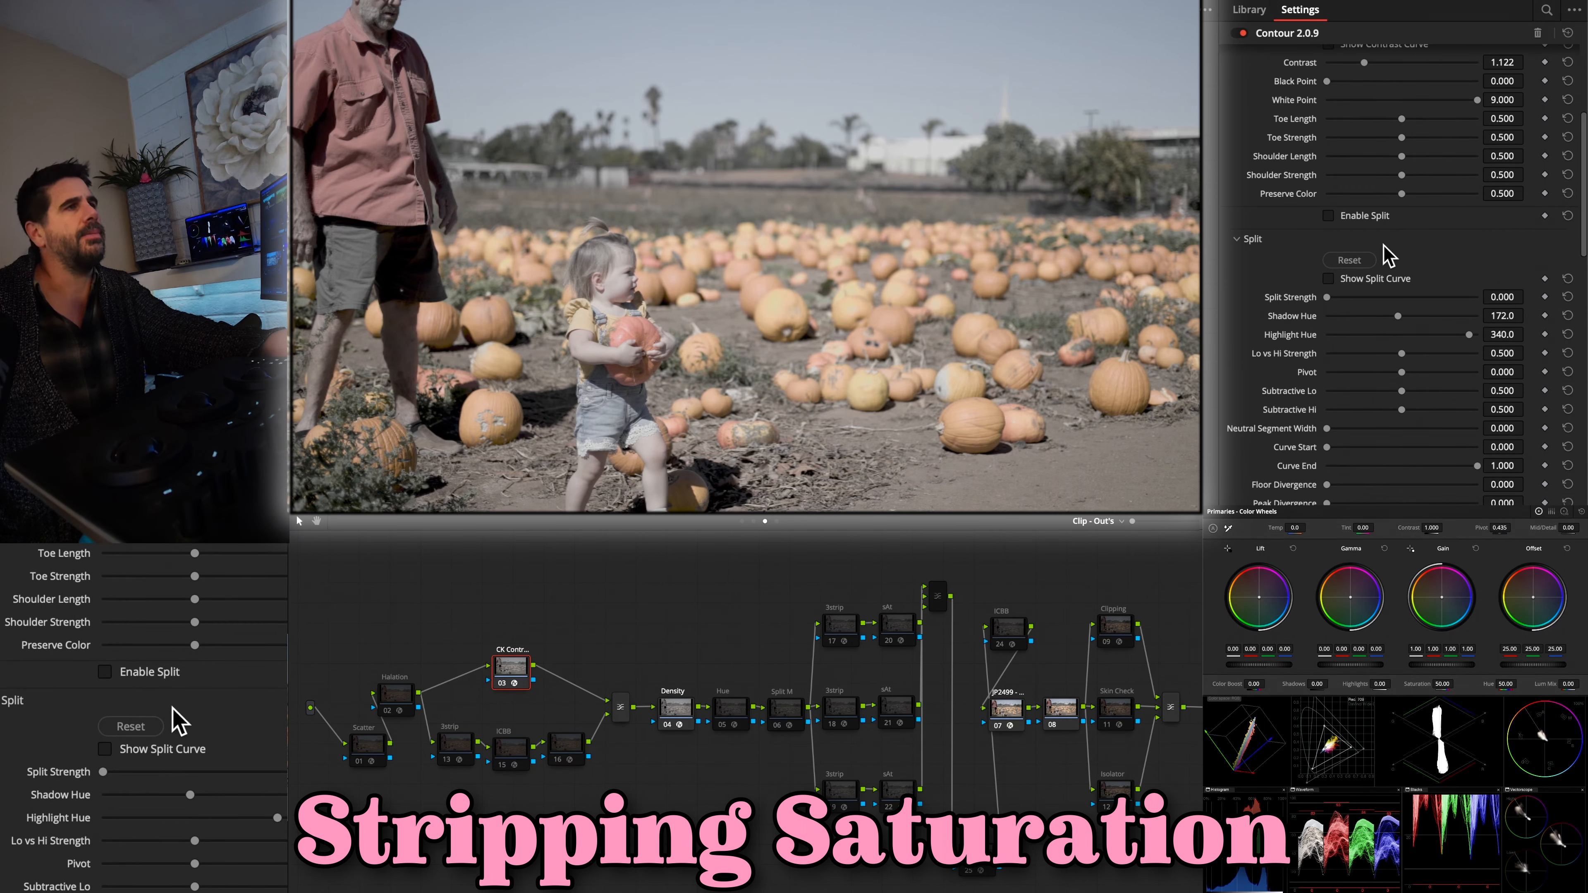
scroll(1386, 255, up, 3)
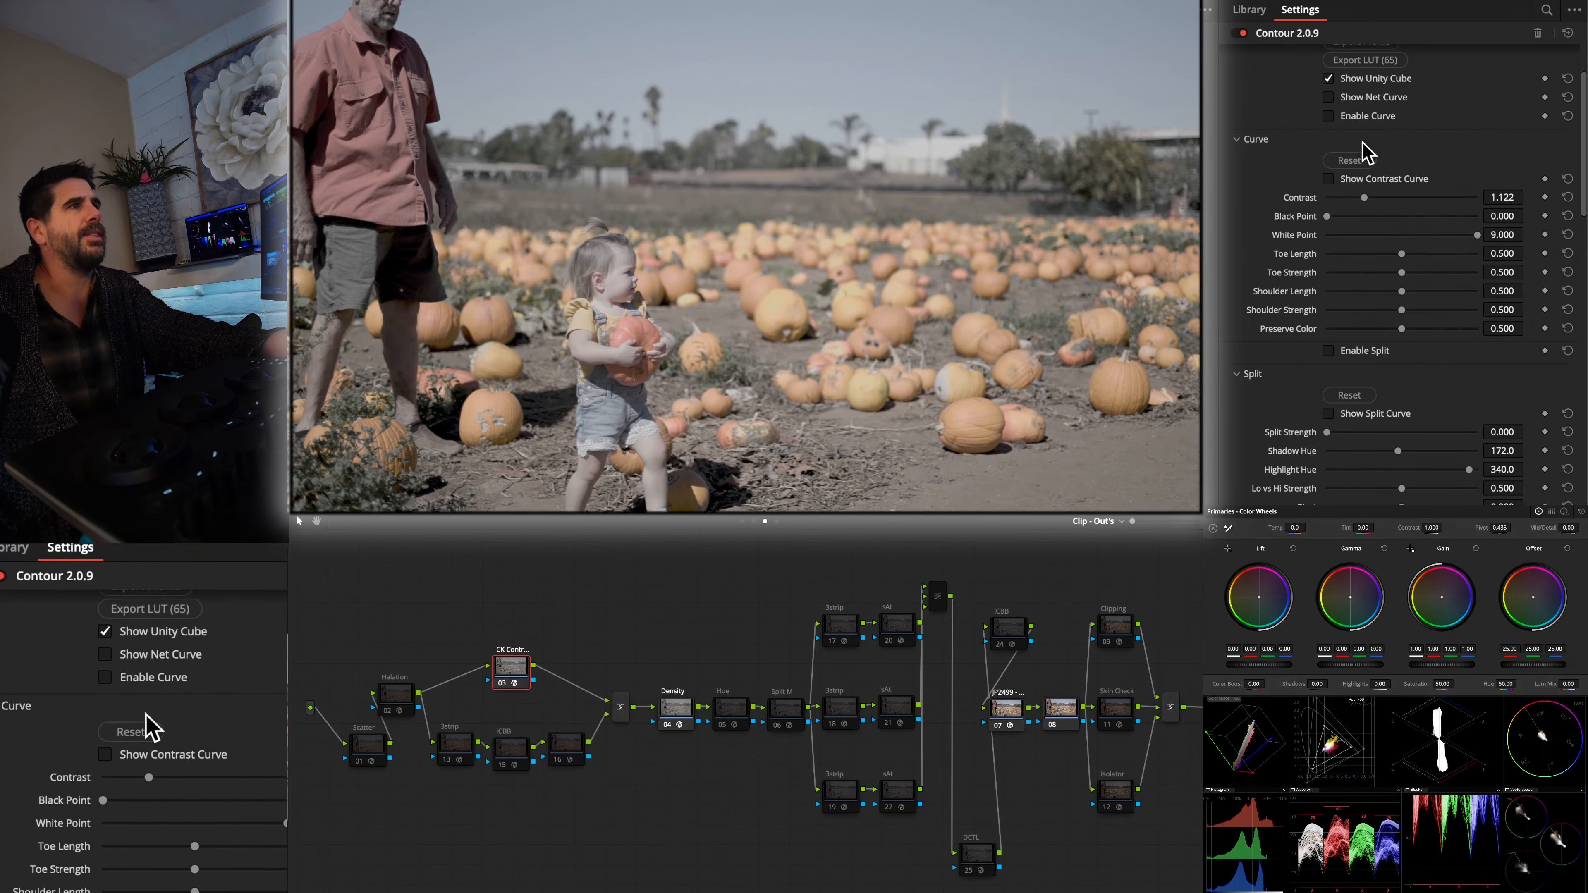
click(1369, 118)
click(1368, 119)
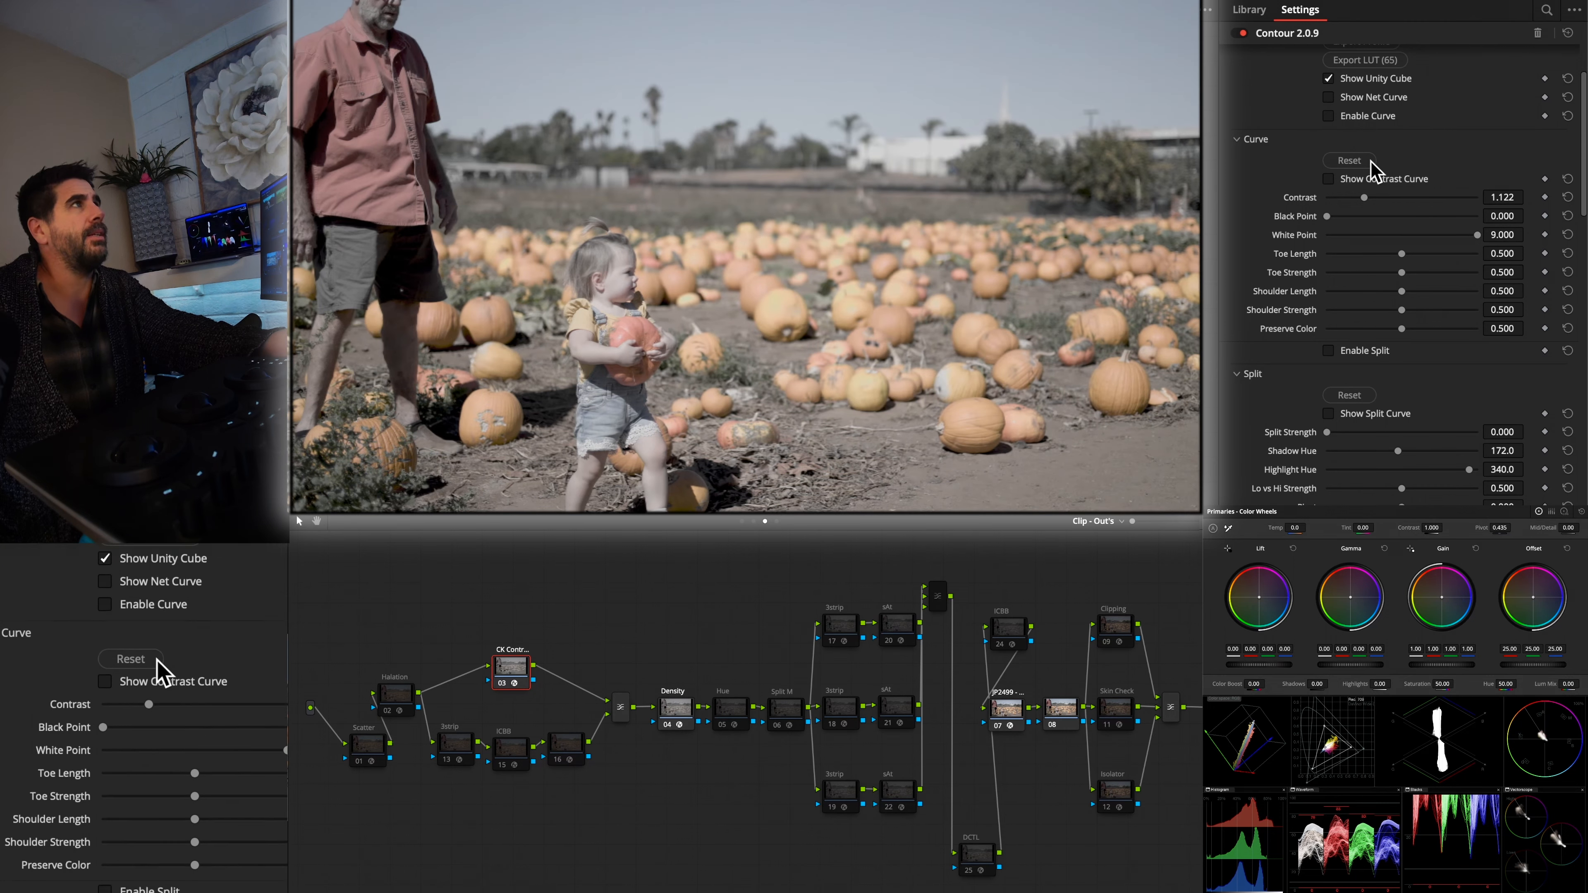
Step: Show Contour's saturation curve, set Lo and Hi Sat Strength to 0.000, and set Master Sat Strength to 0.209
scroll(1357, 256, down, 8)
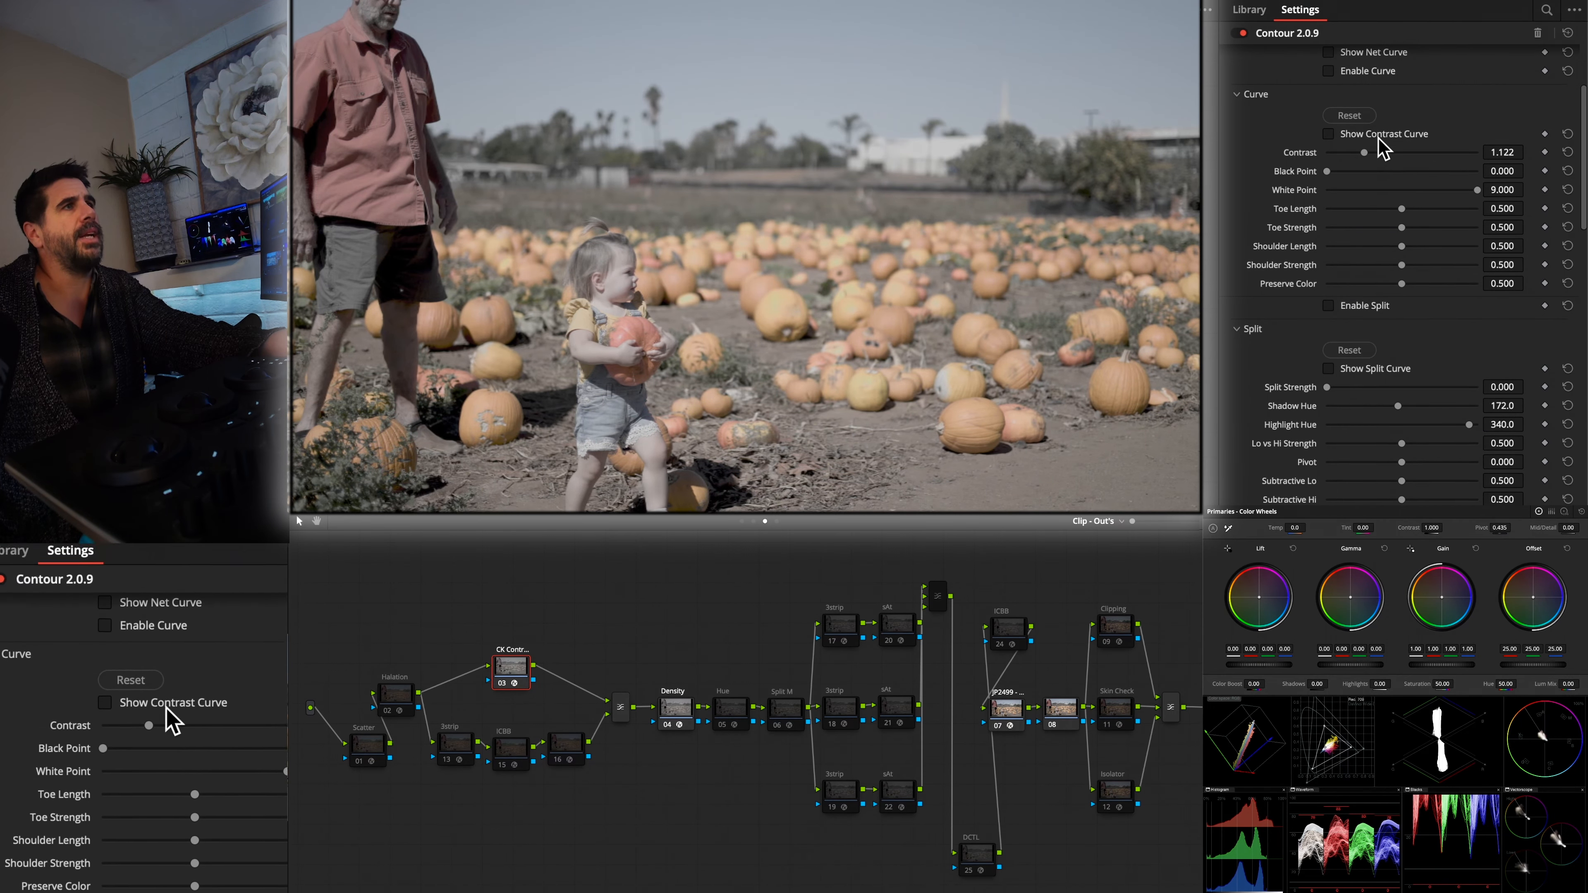
scroll(1372, 231, down, 3)
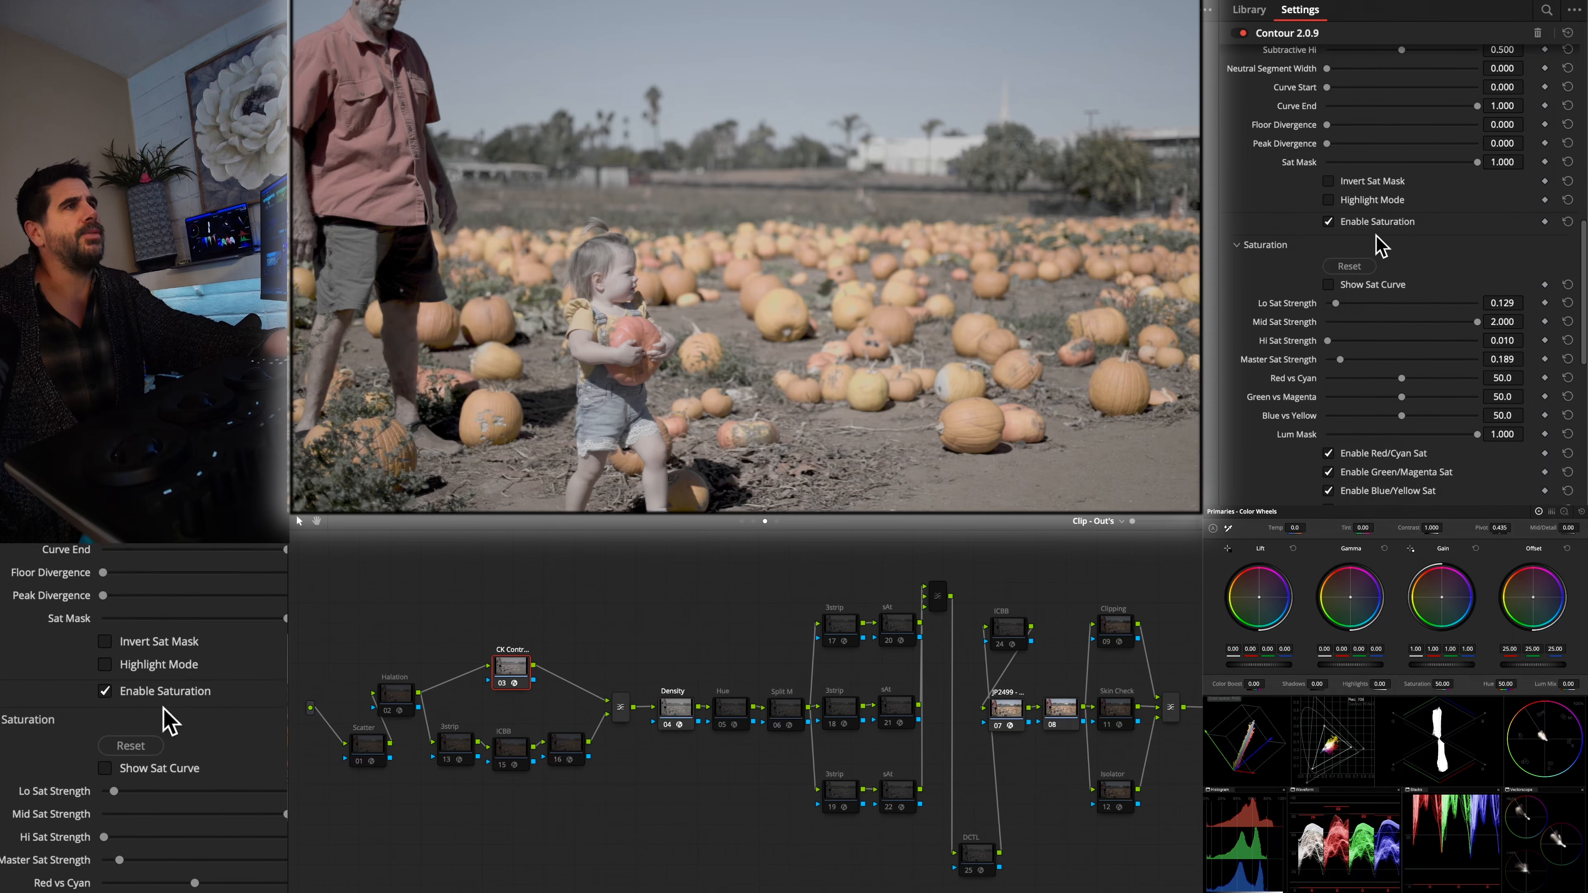
click(1366, 288)
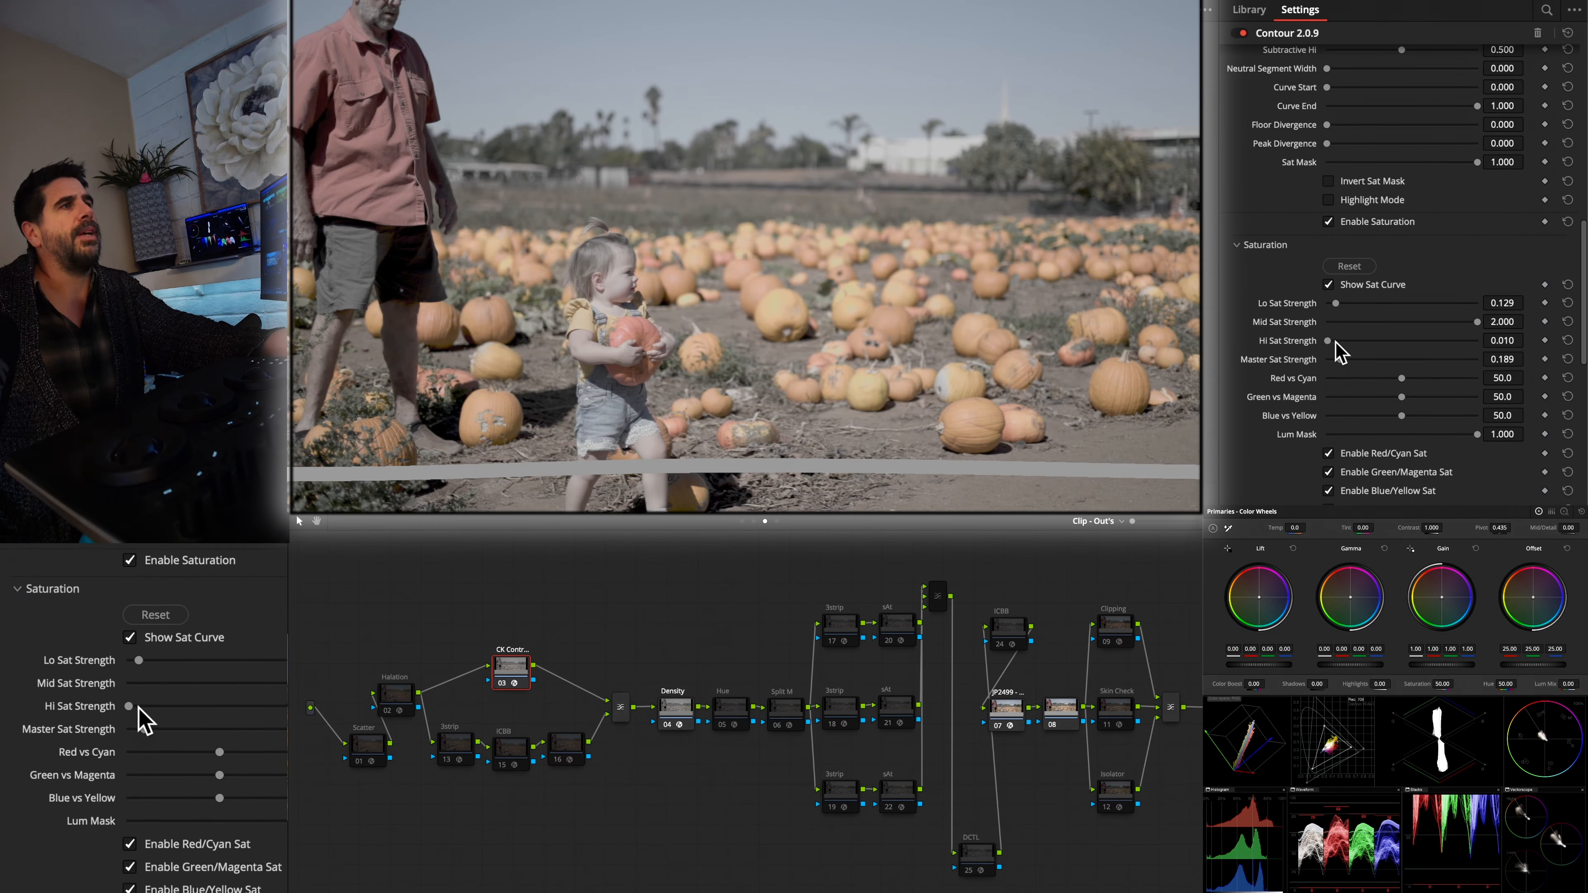
drag(1342, 361, 1348, 361)
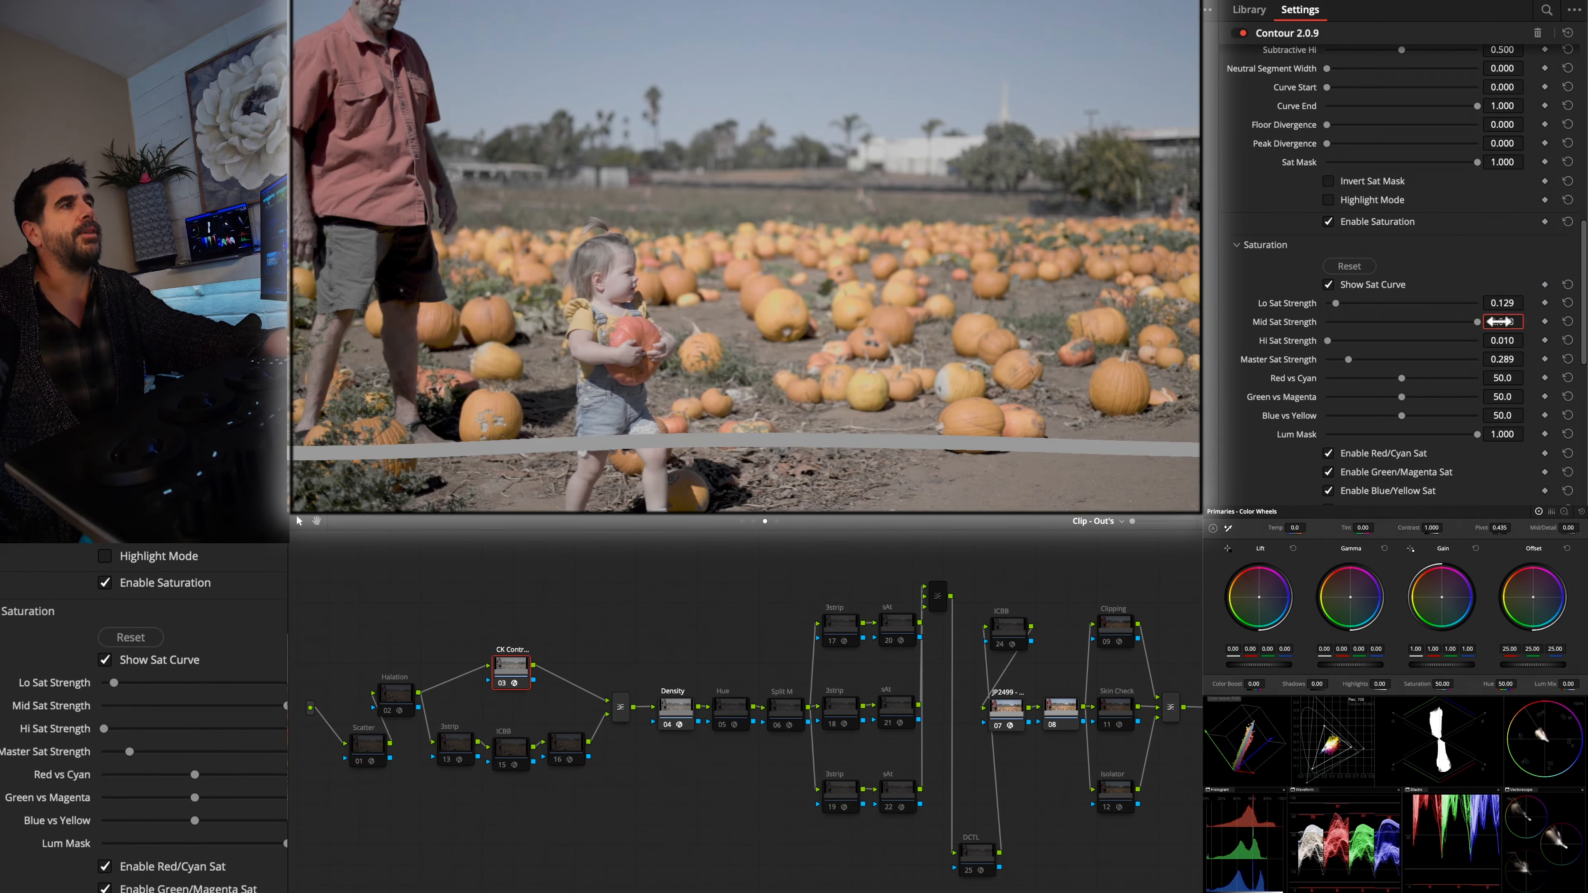
key(Return)
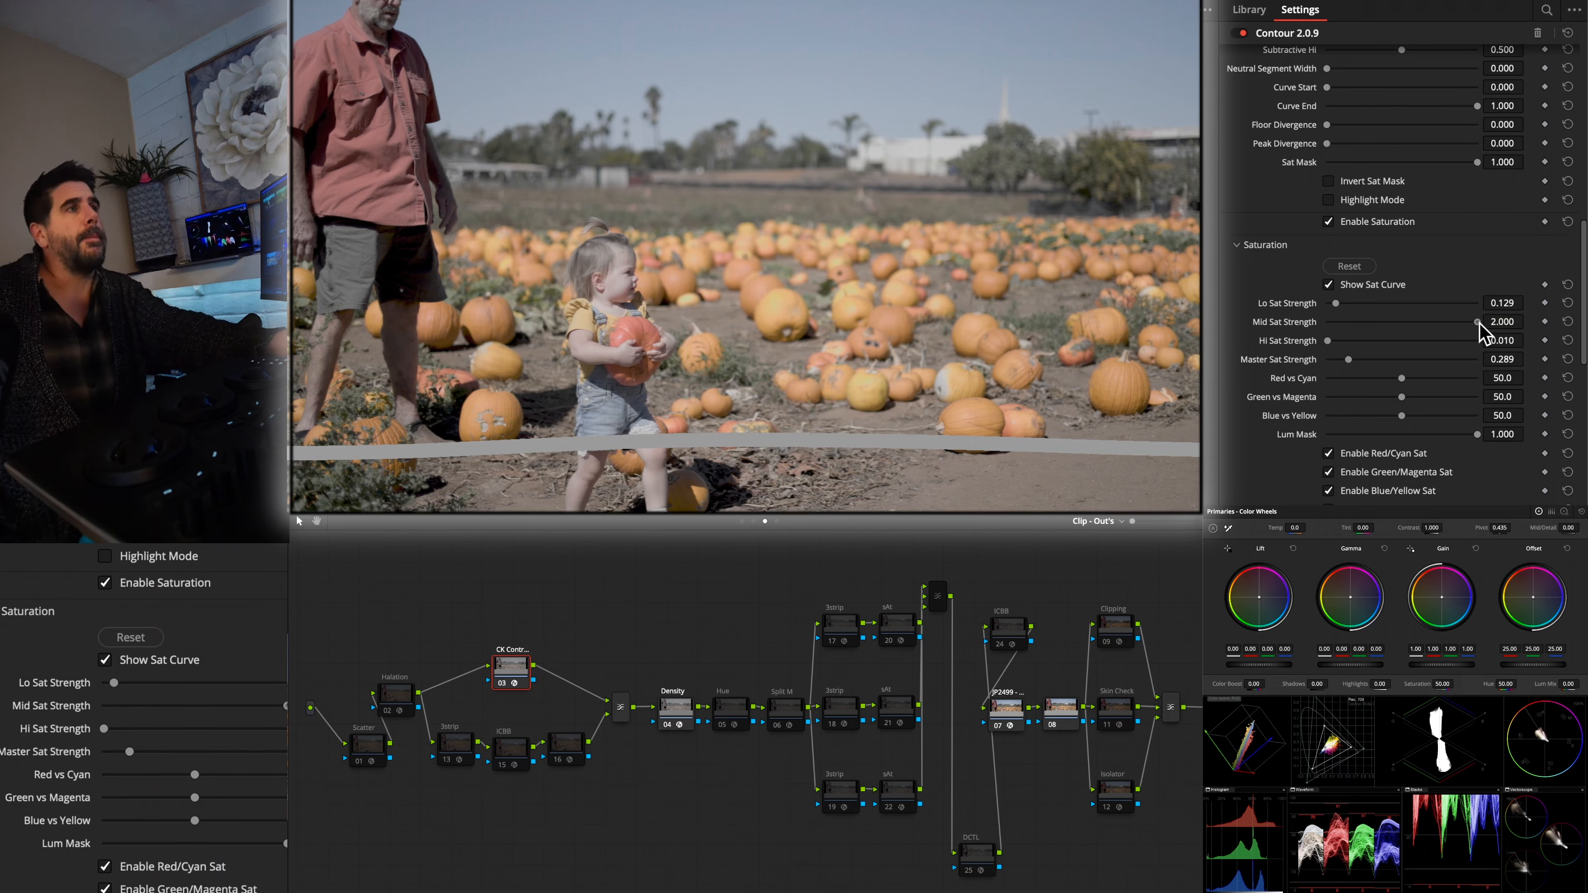
drag(1336, 304, 1288, 307)
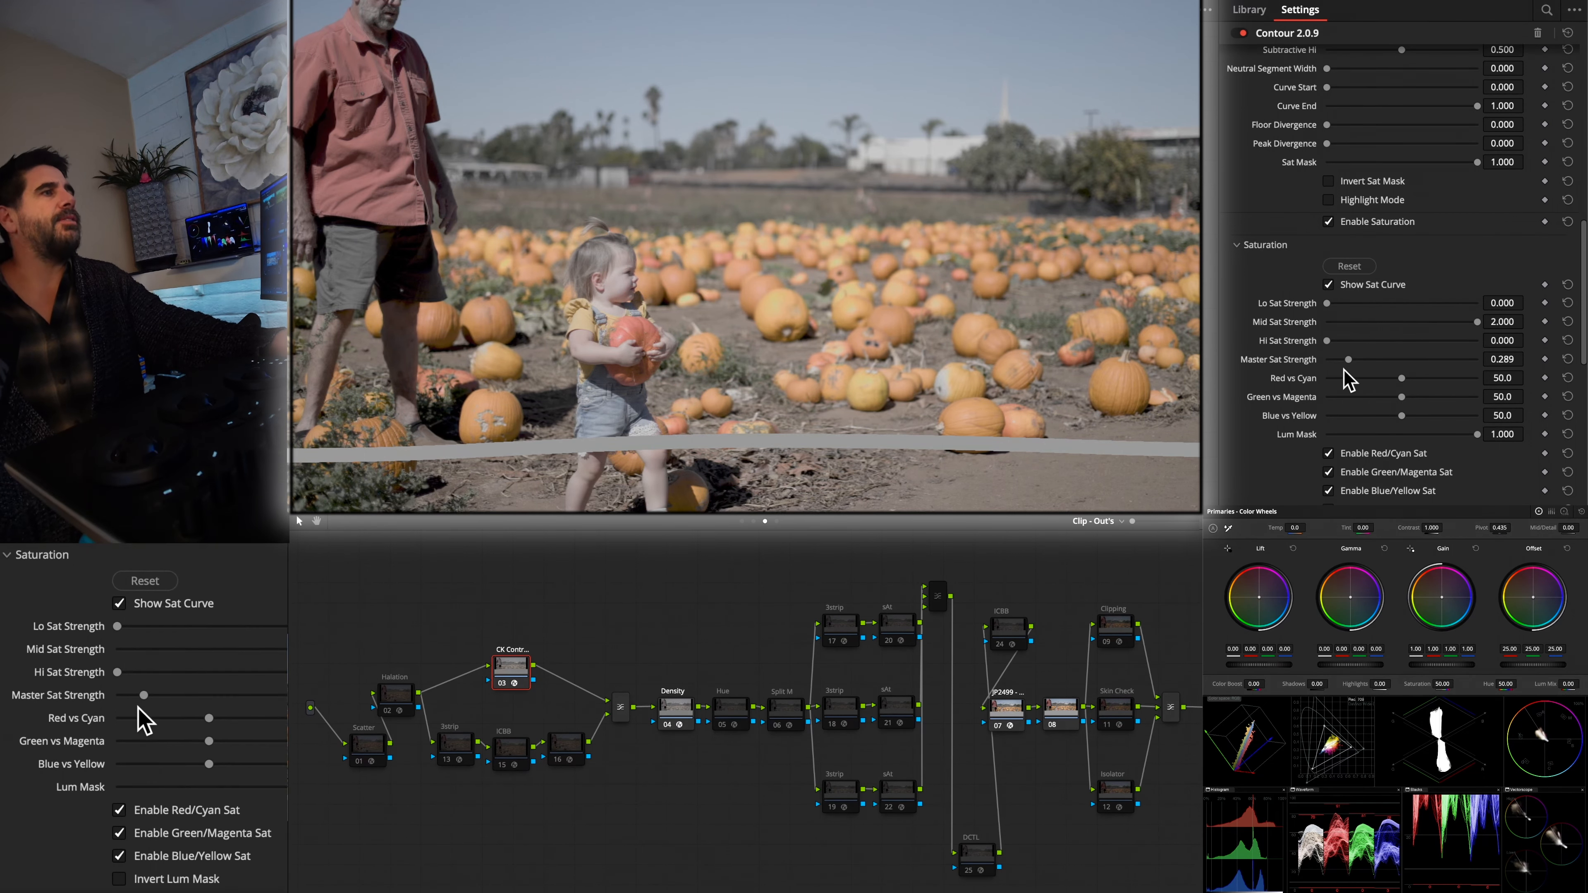
drag(1347, 362, 1347, 359)
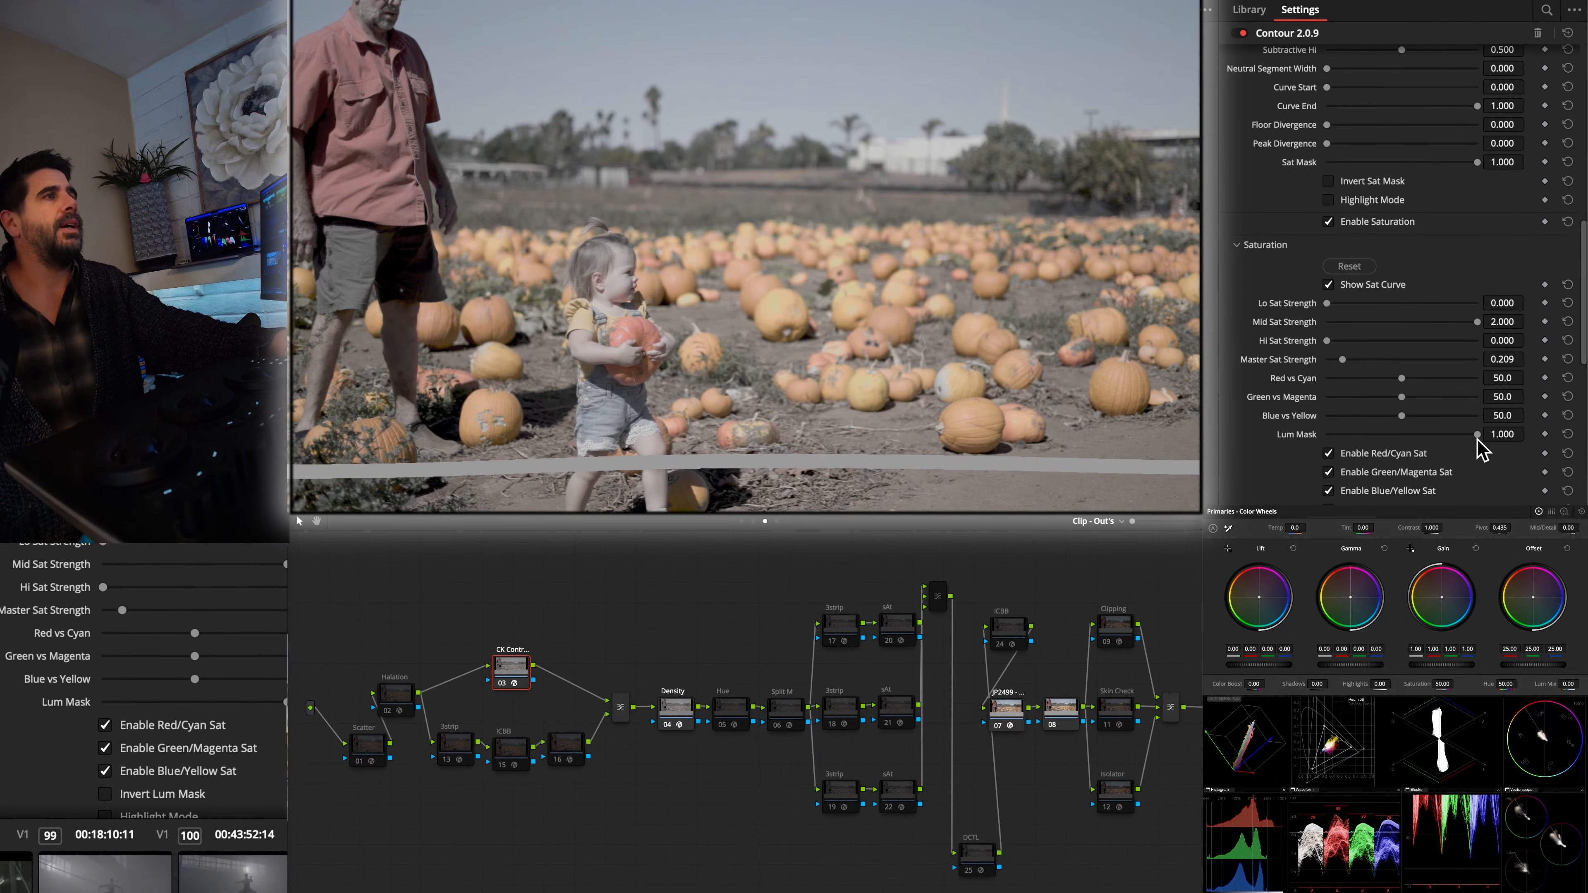
Step: Try an inverted Lum Mask at about 0.493, previewed in Highlight Mode, and restore the uninverted mask at 1.000
drag(1473, 434, 1385, 442)
click(176, 708)
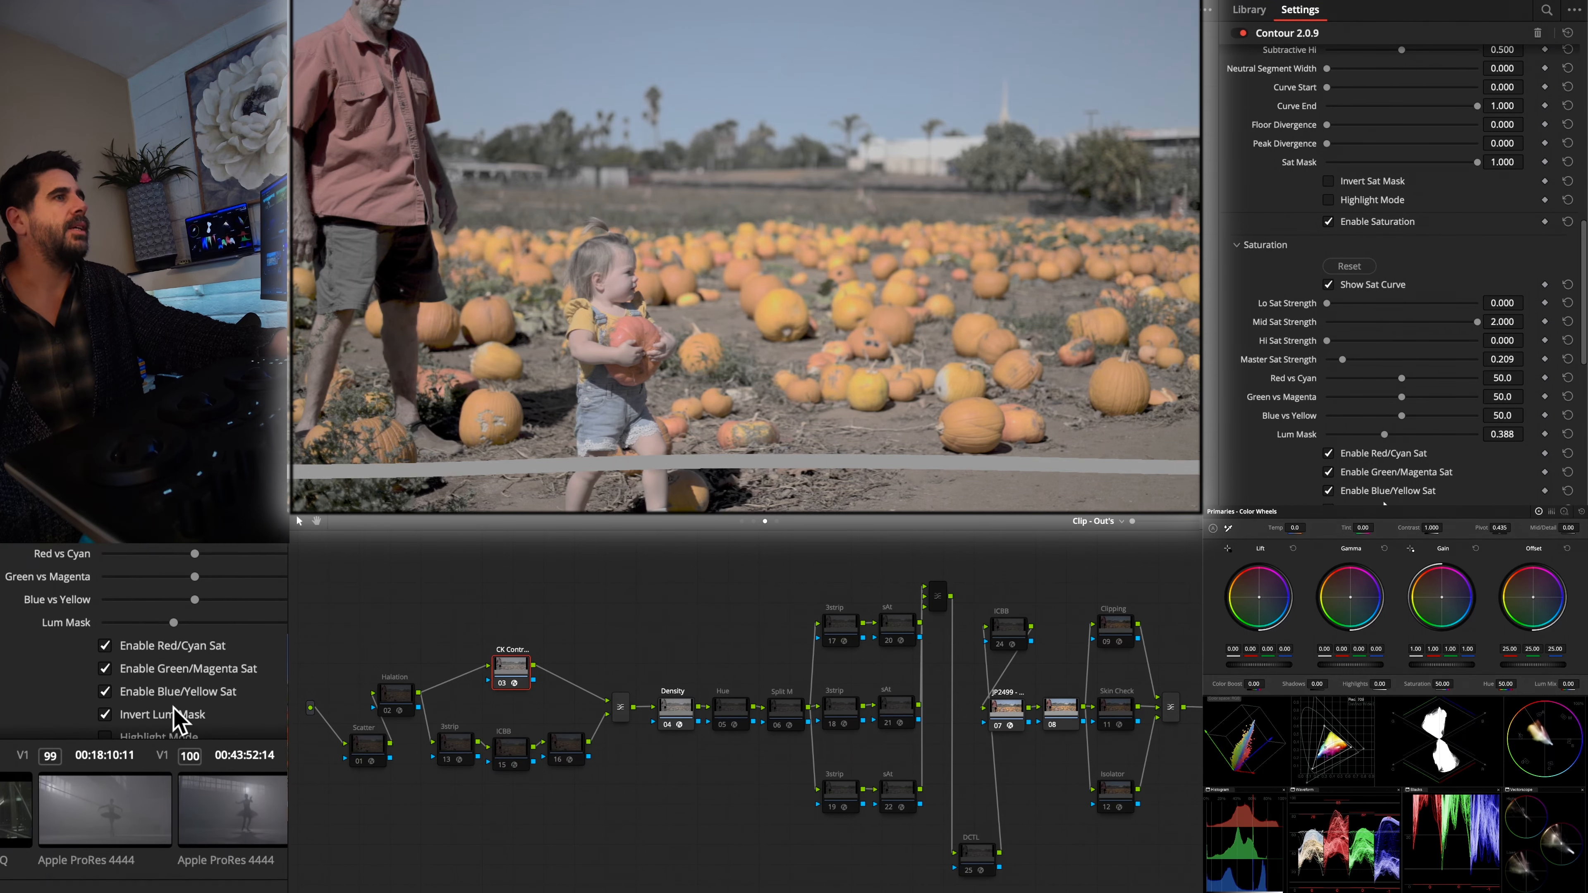
scroll(176, 707, down, 4)
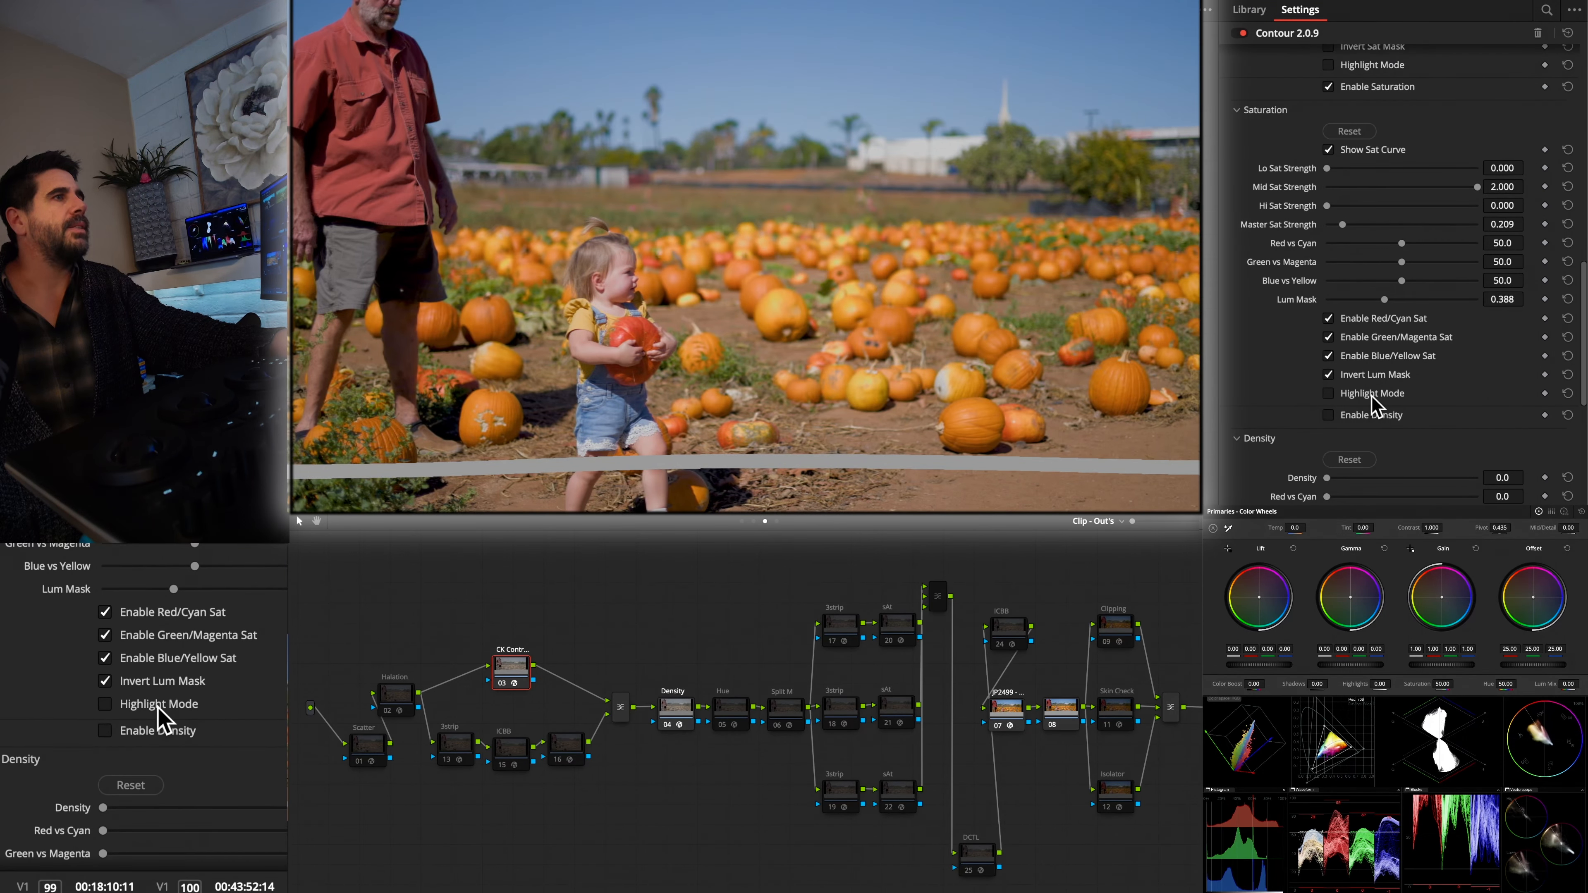
click(1371, 394)
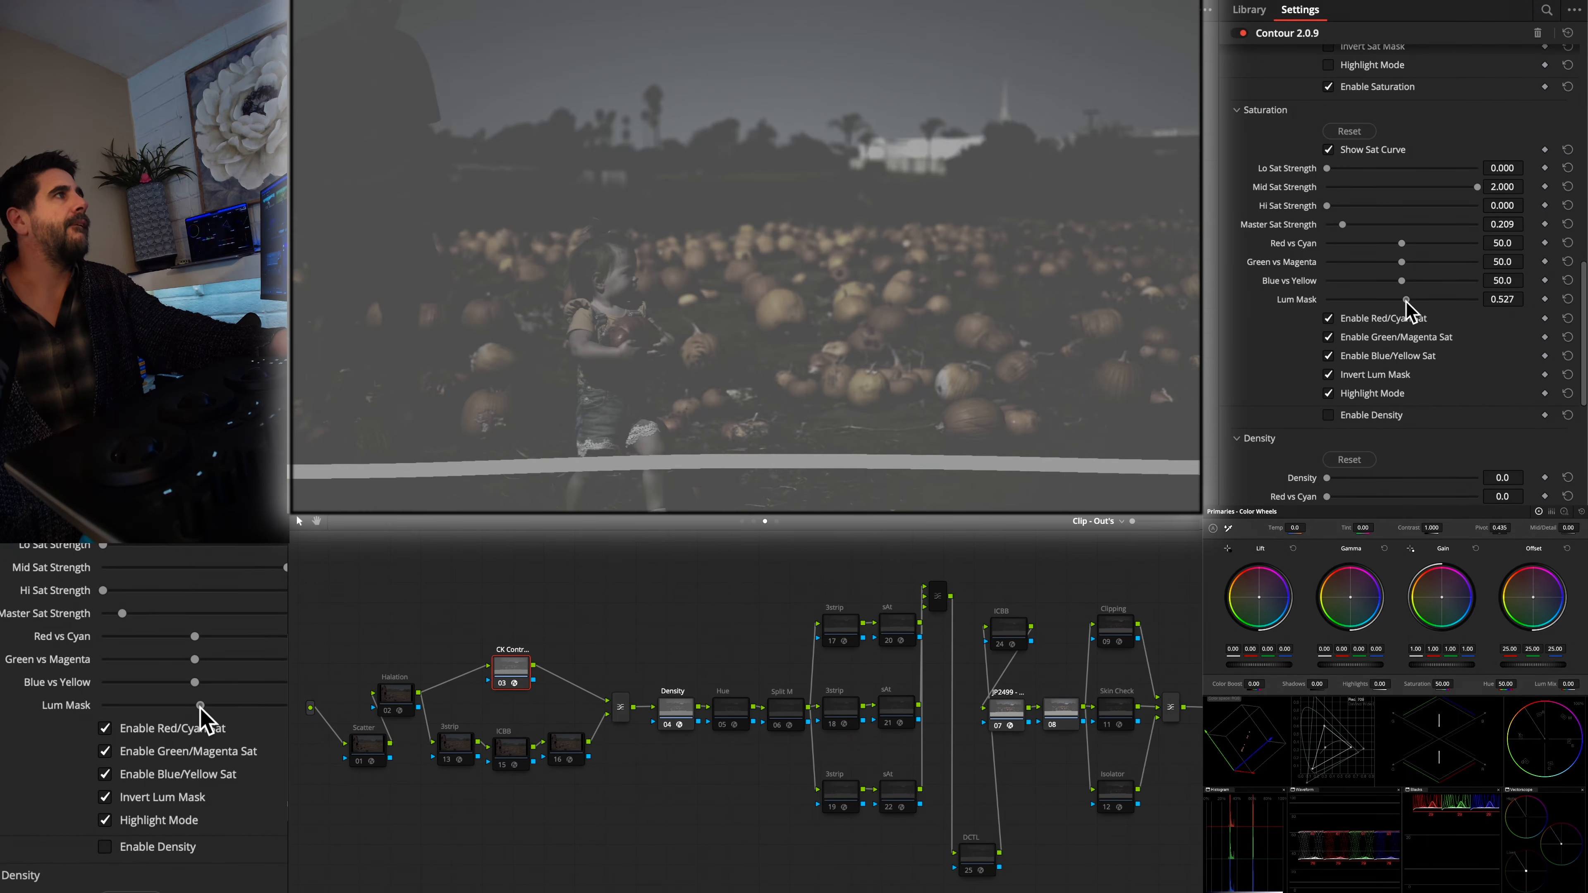
drag(1384, 300, 1400, 307)
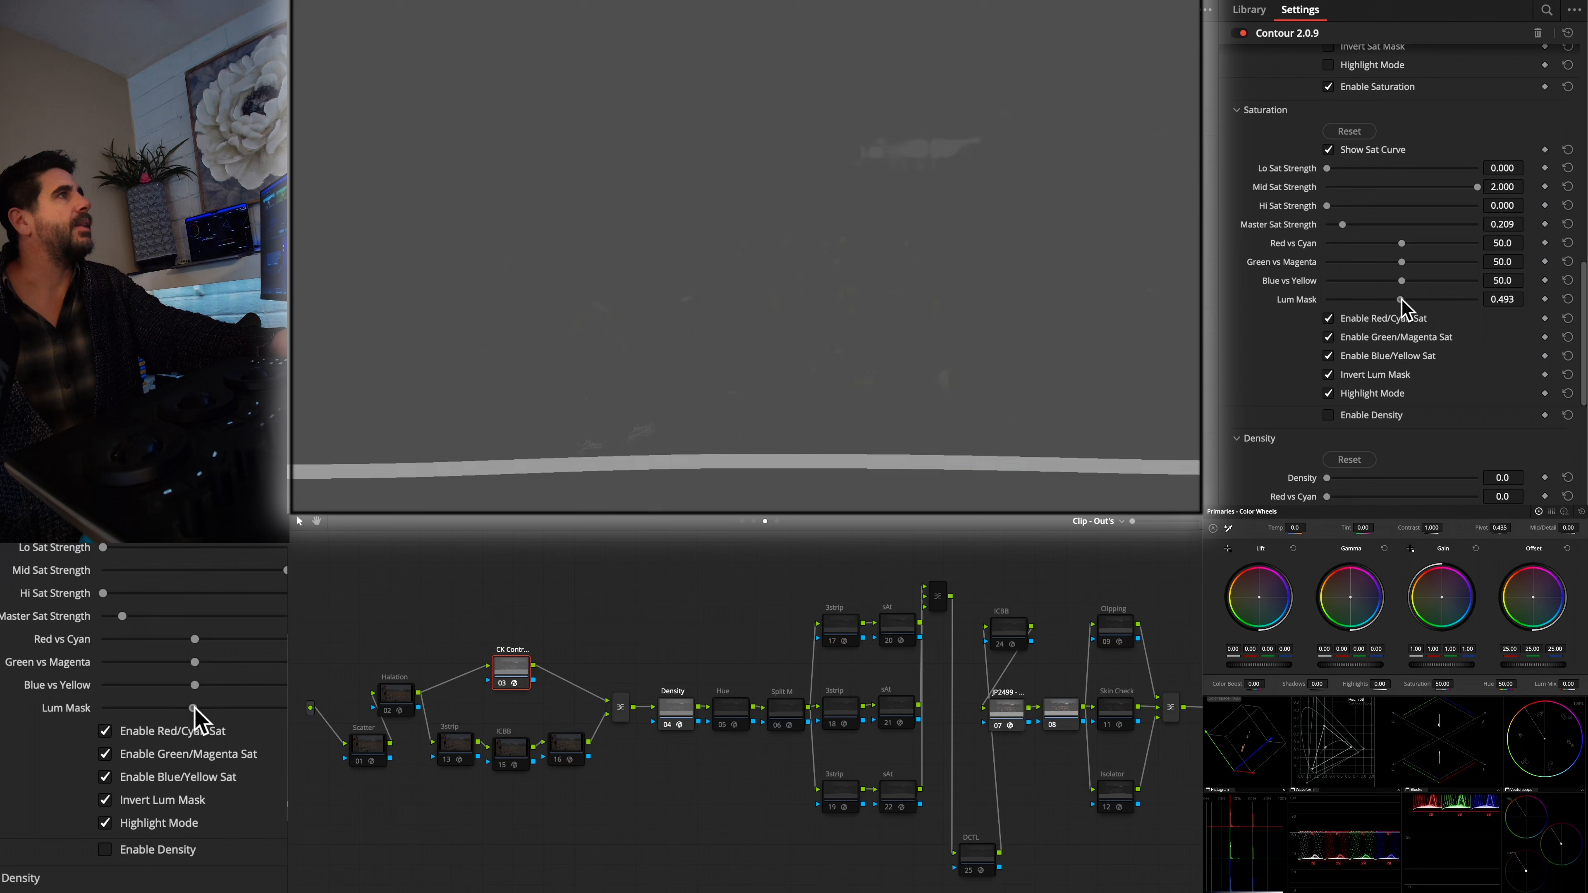
click(1400, 394)
click(1399, 376)
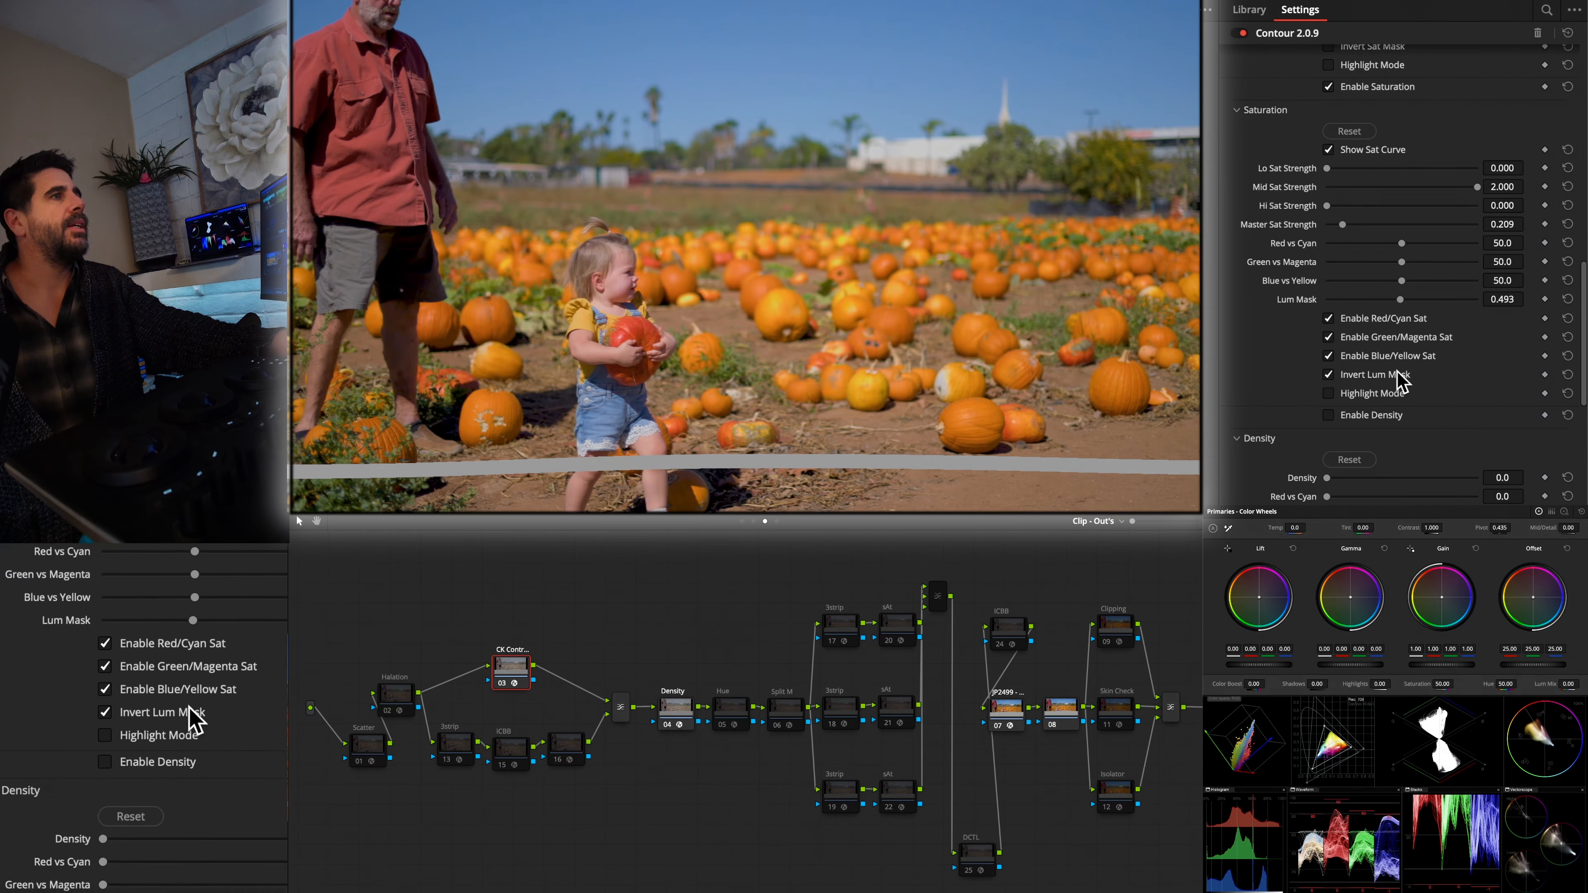
drag(1400, 300, 1480, 306)
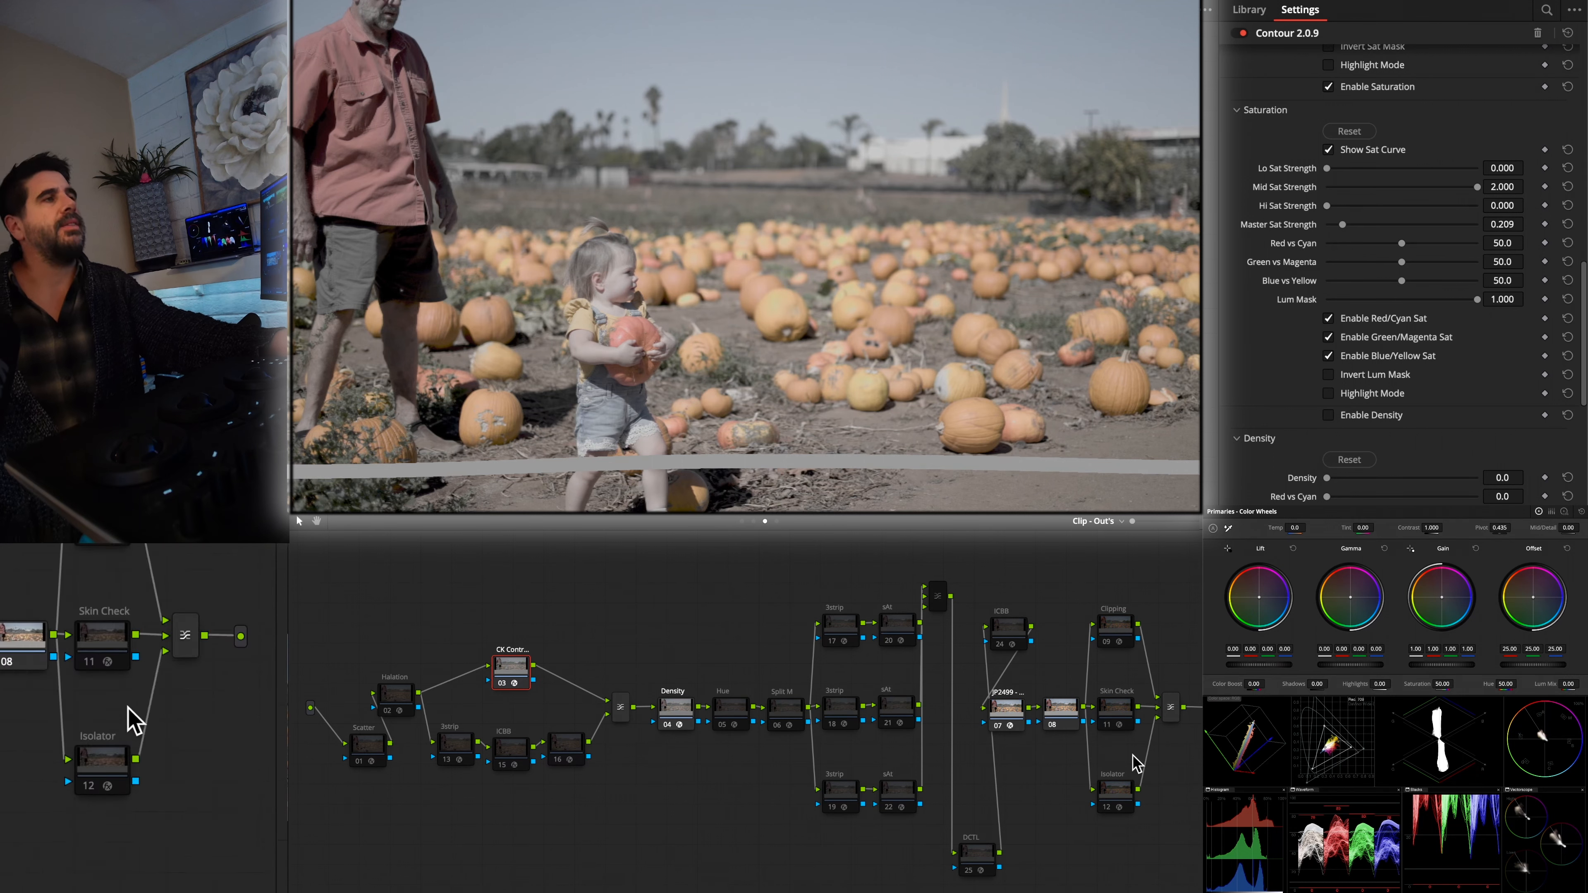
Step: Check the composite mode options of the layer mixer just before the Density node
right_click(611, 713)
mouse_move(663, 791)
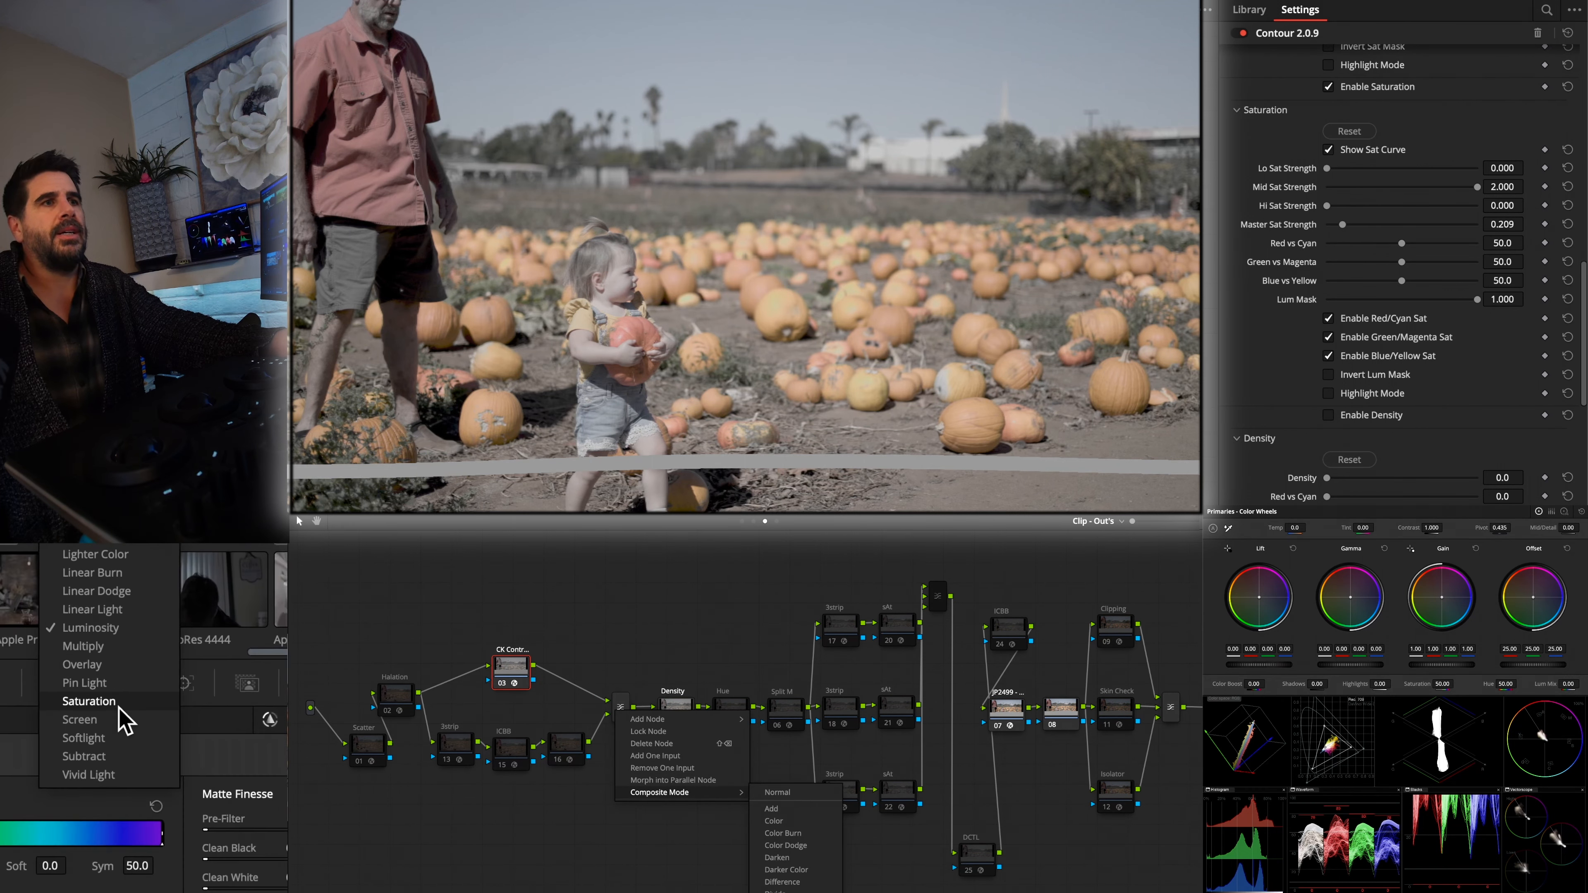
click(572, 852)
drag(584, 812, 557, 784)
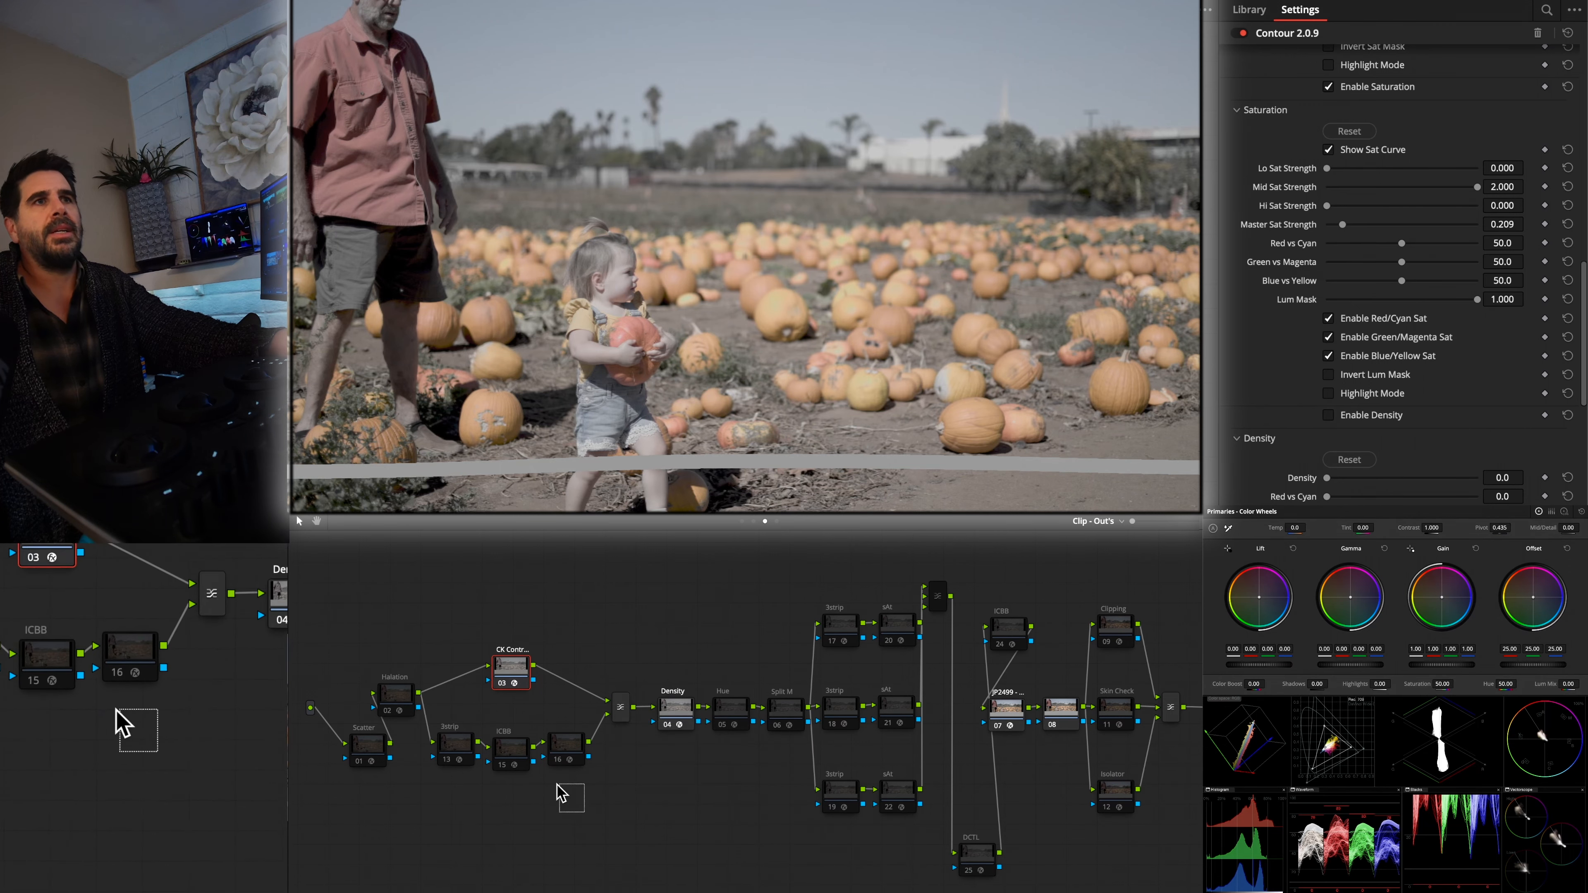
Step: Enable the 3strip, ICBB and RGB masked contrast nodes (13, 15 and 16) in the lower branch
click(458, 750)
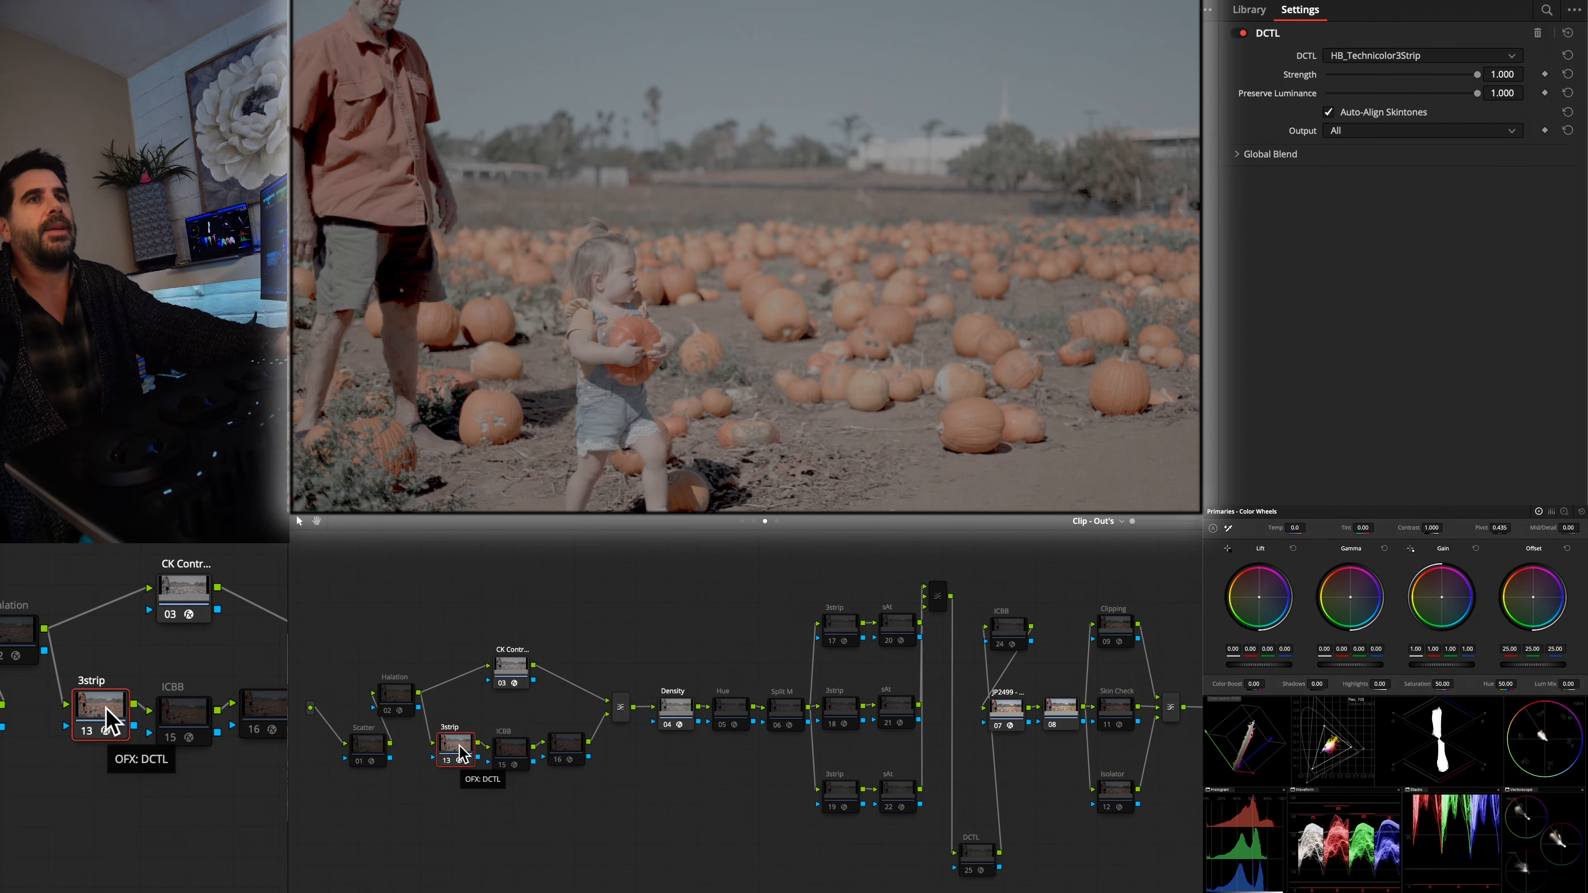
key(shift+h)
click(513, 757)
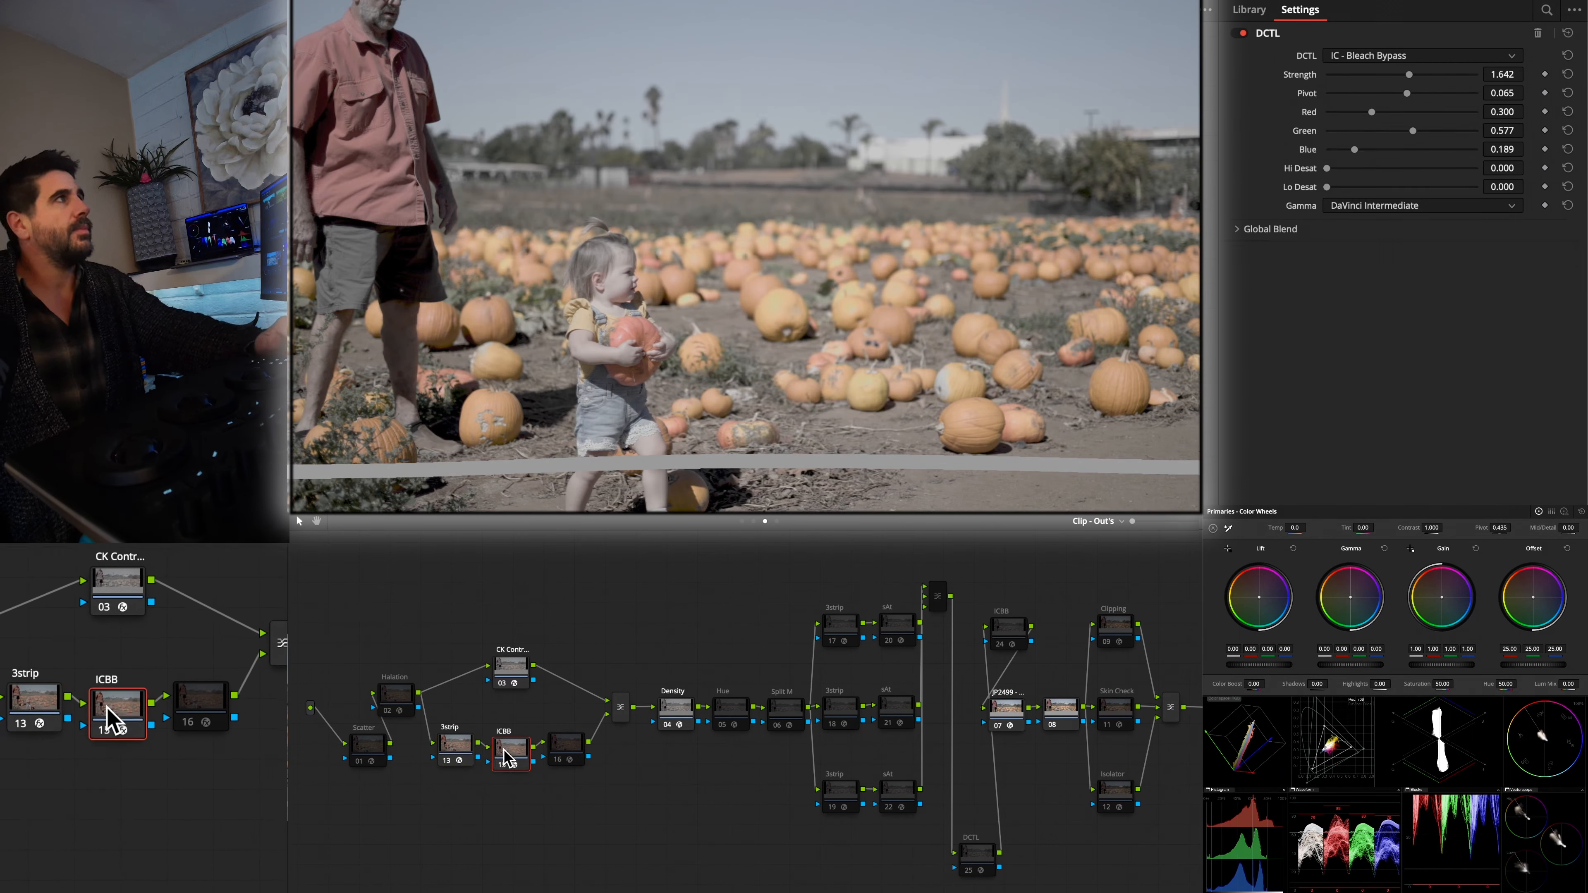
click(565, 753)
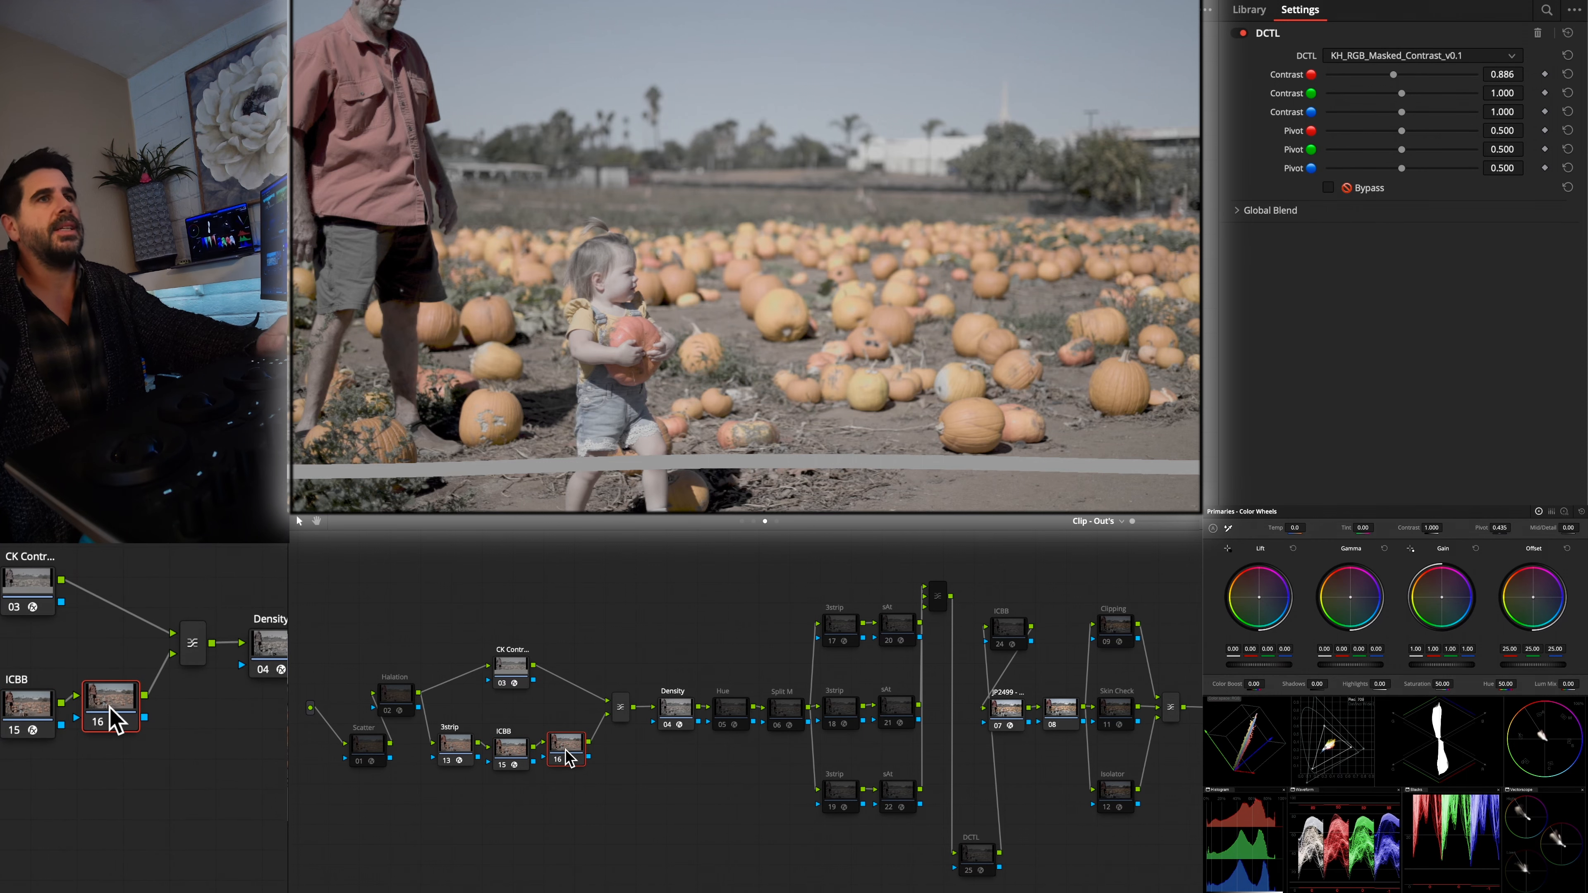
key(shift+h)
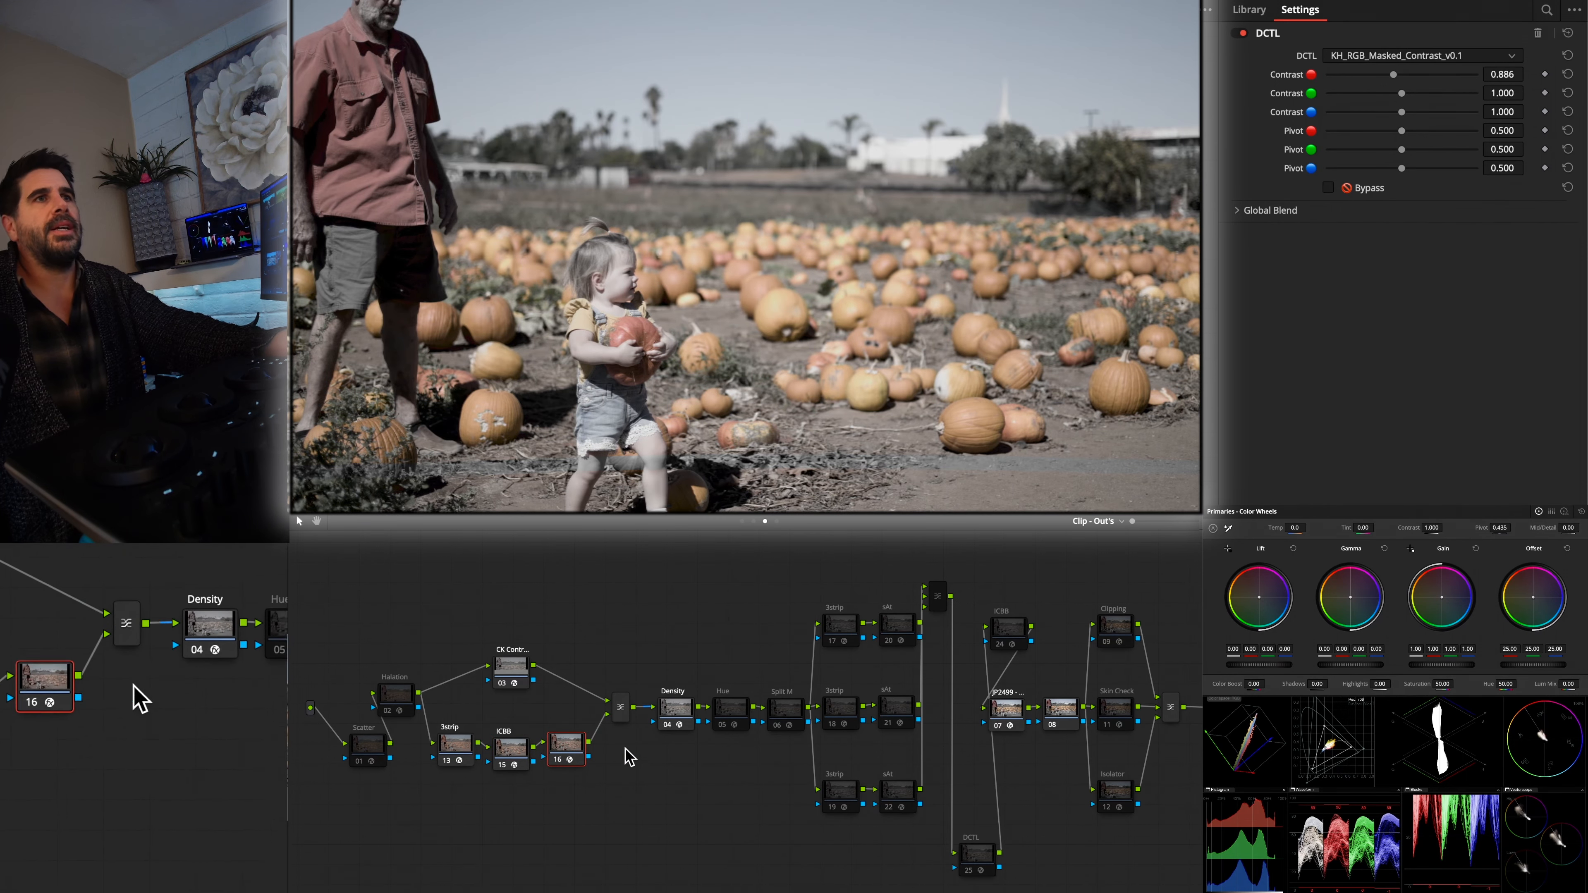
Step: Toggle RGB masked contrast node 16 off and on to compare its effect on the image
click(564, 759)
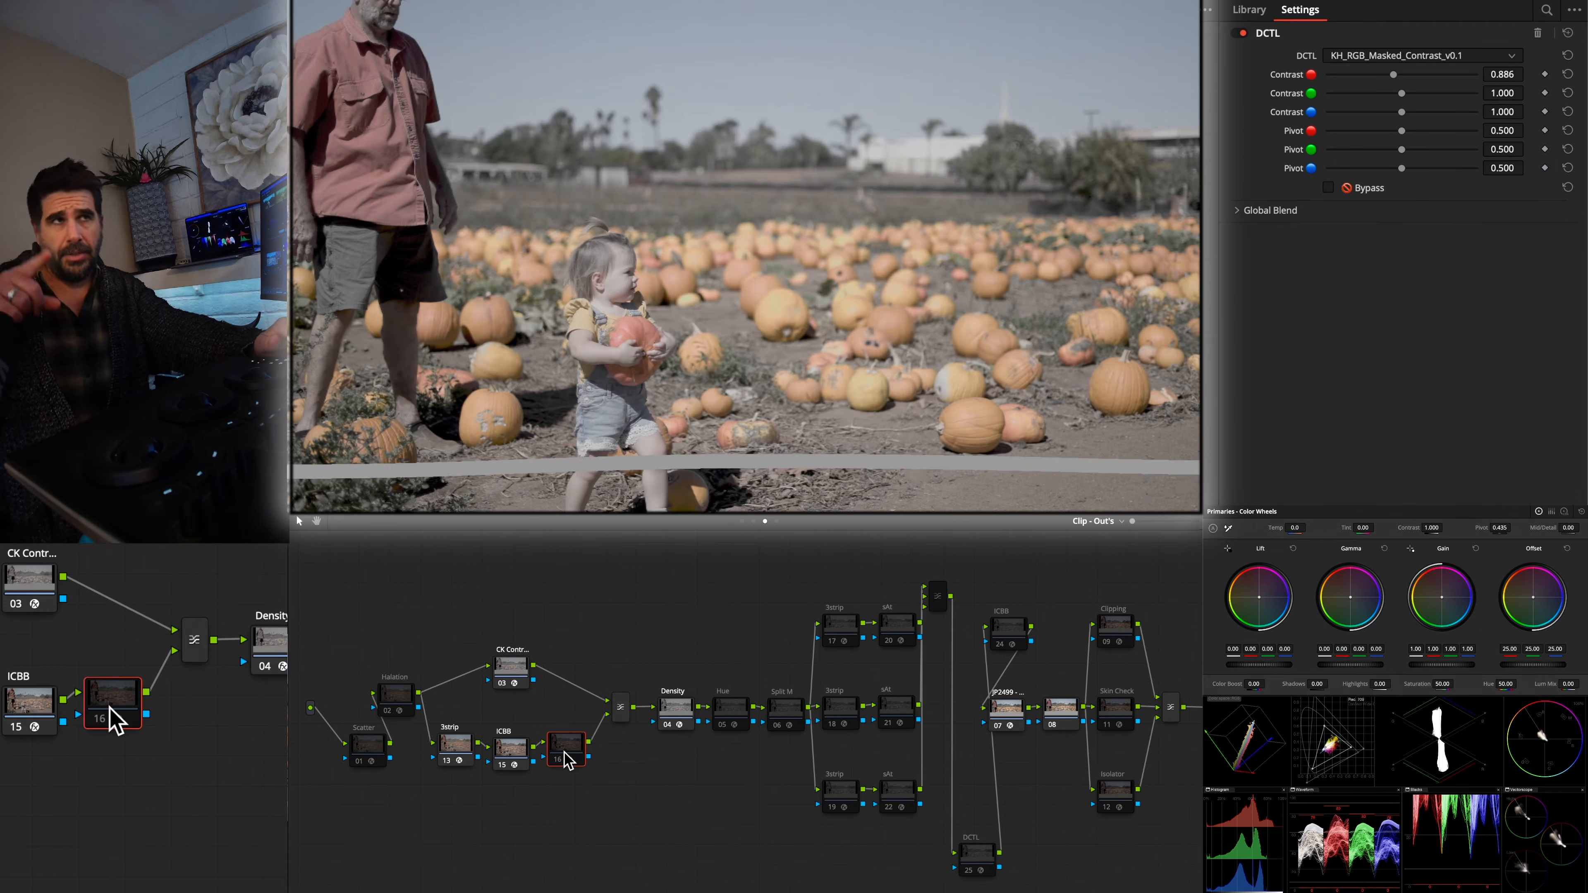
click(564, 754)
click(564, 754)
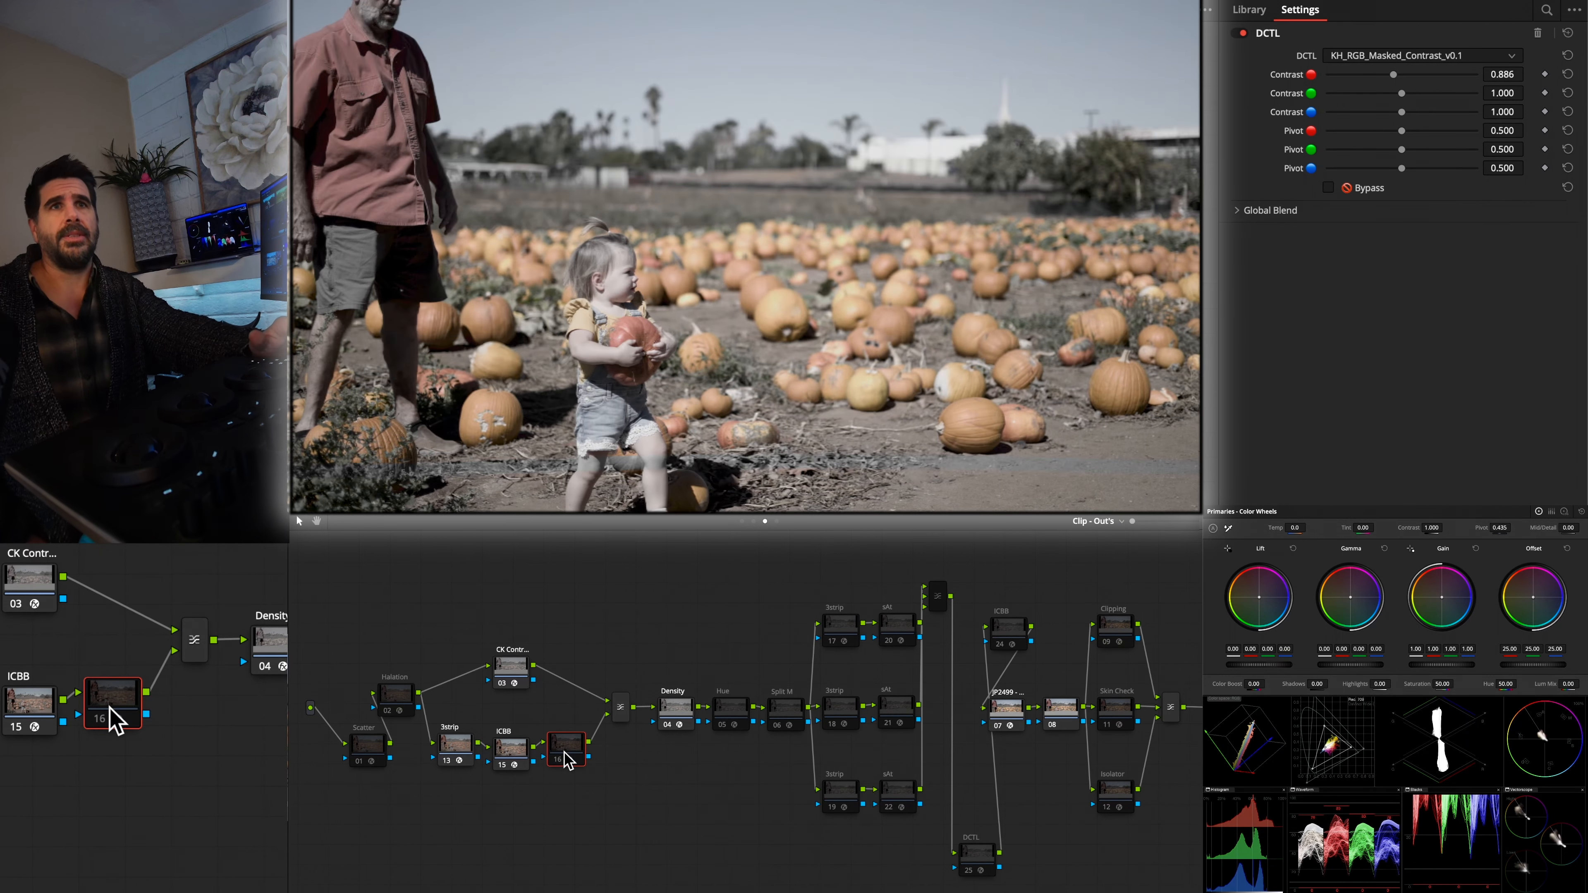
click(565, 758)
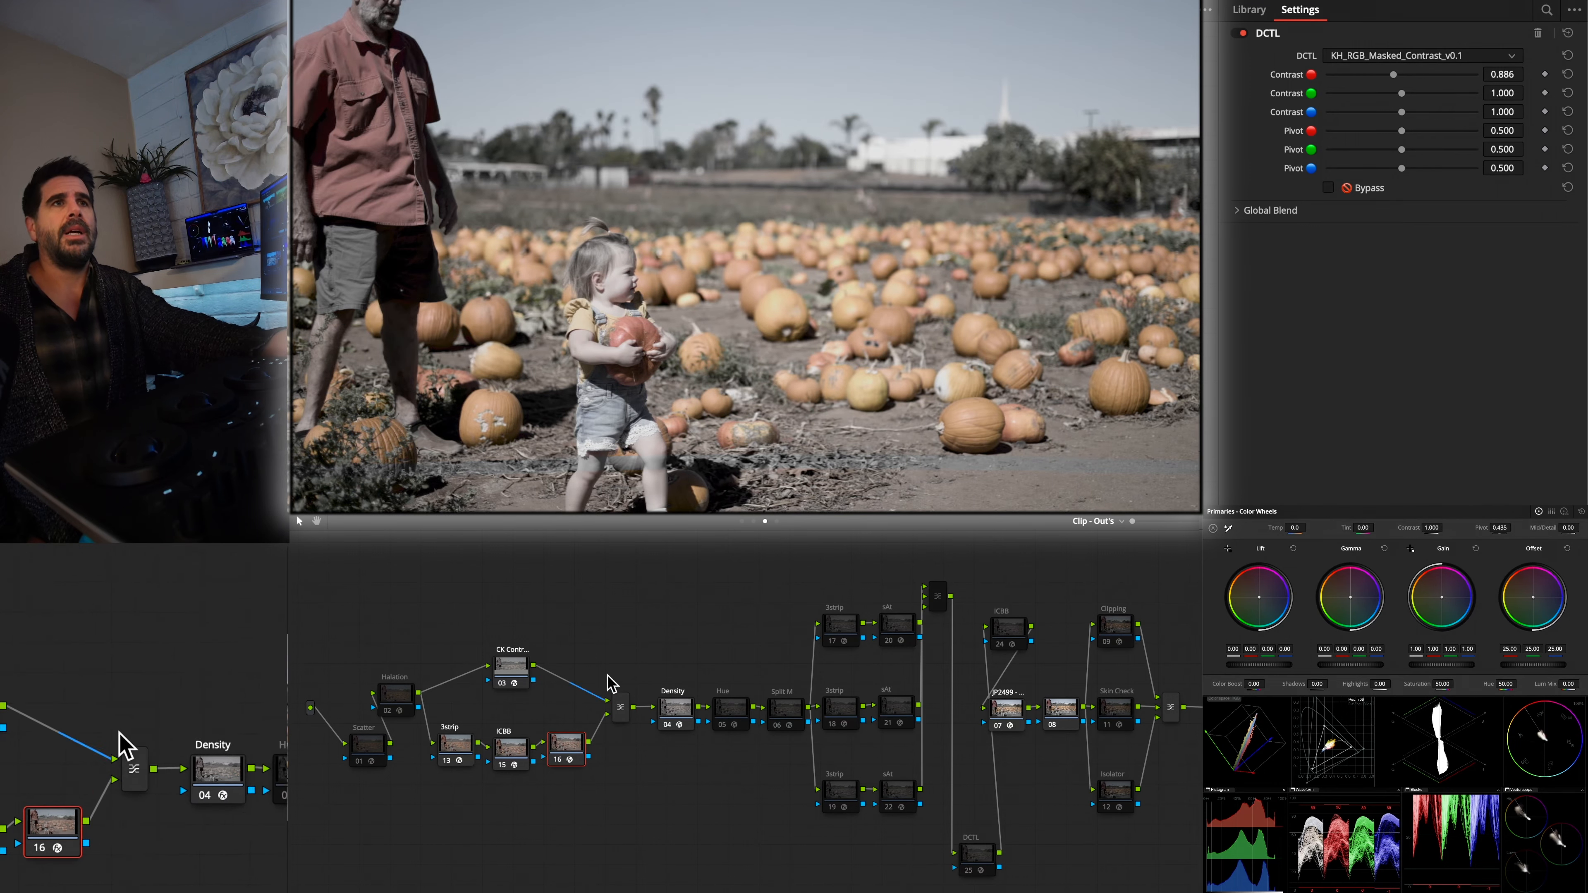
Step: Hide the saturation curve overlay in the Contour settings of node 03
click(512, 680)
scroll(1325, 316, down, 5)
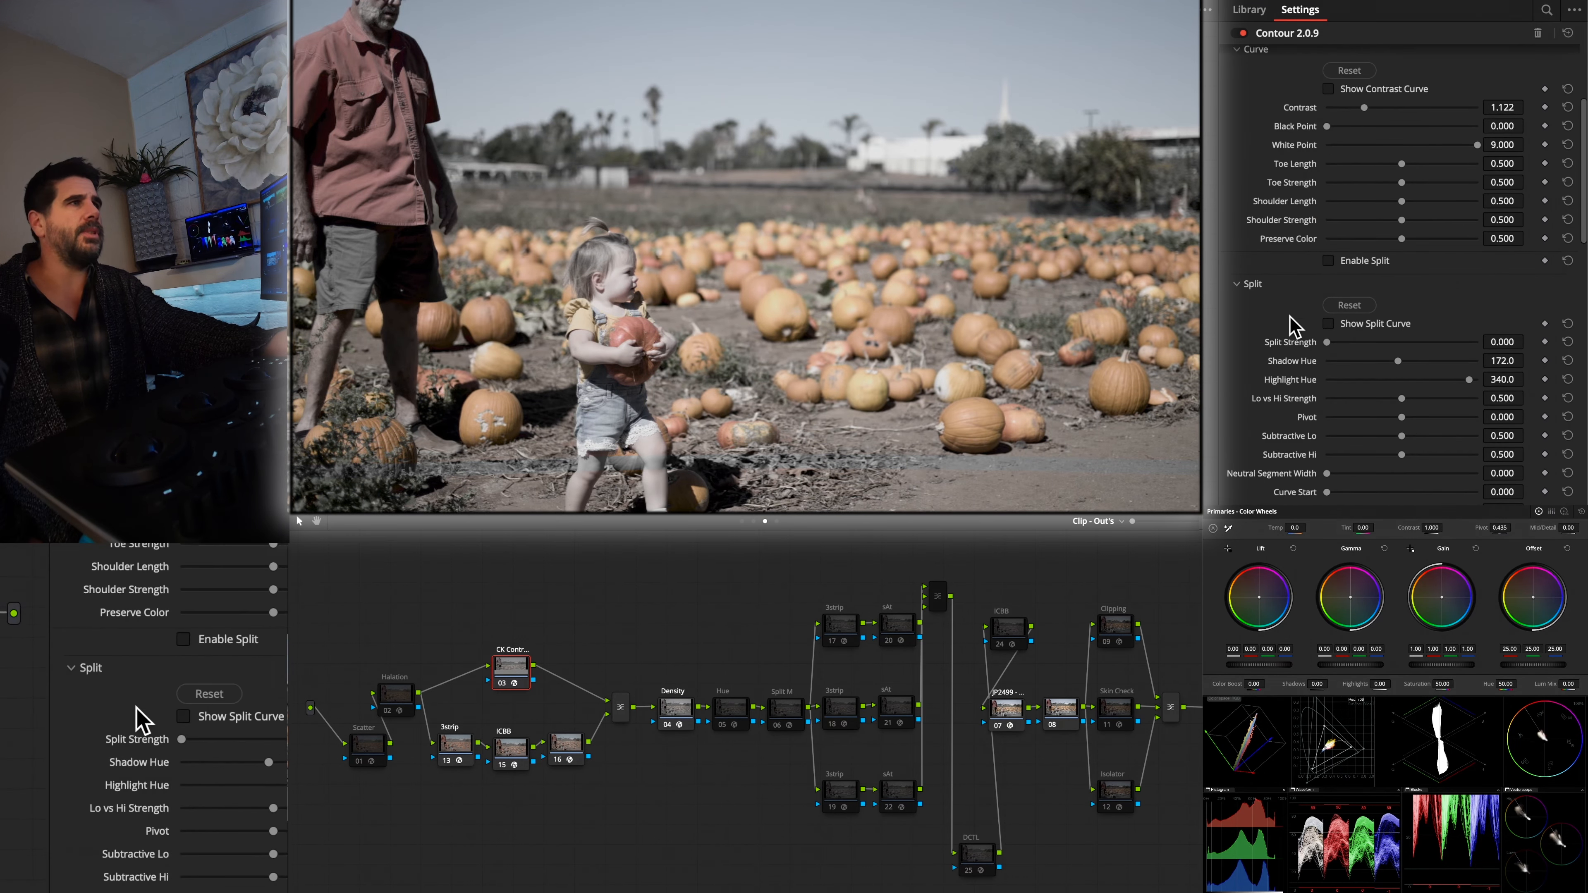
scroll(1379, 350, down, 3)
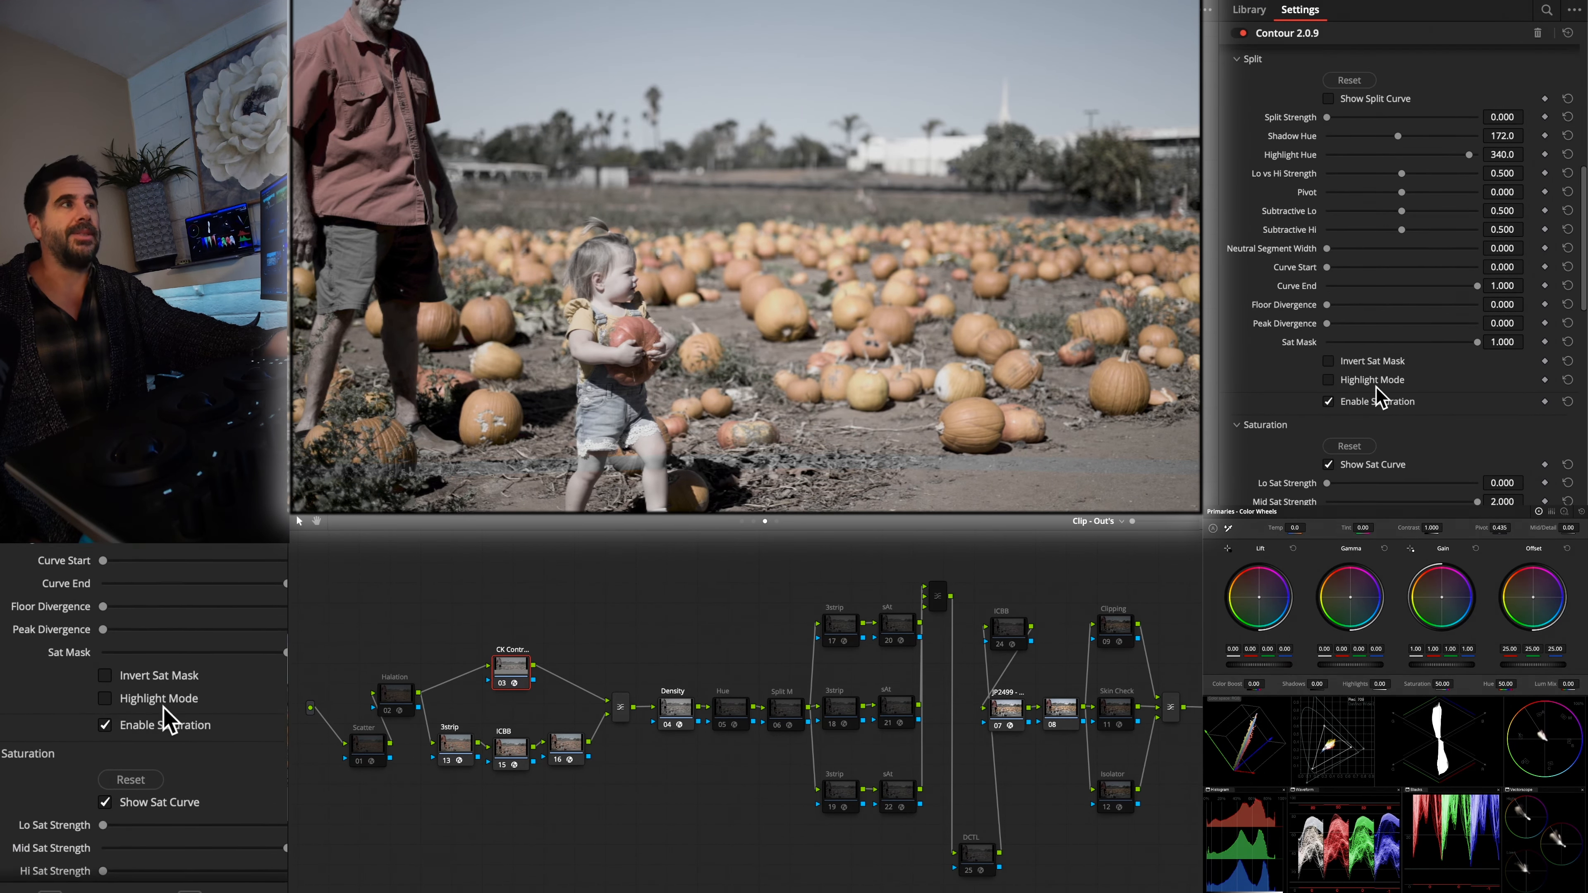
click(1328, 464)
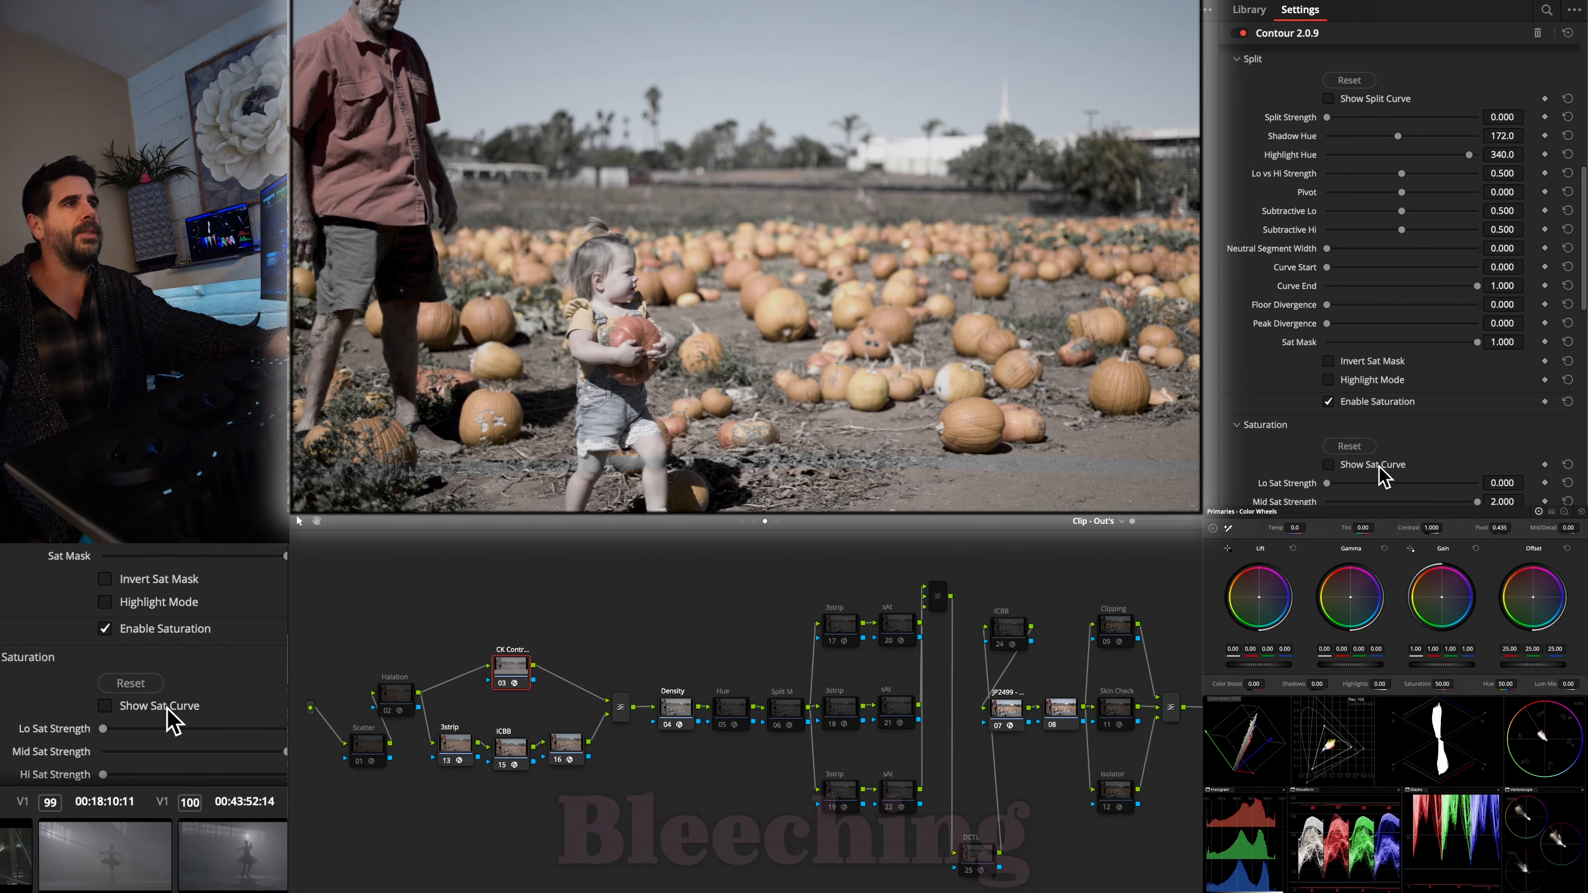
Step: Review the RGB masked contrast node 16 settings and switch off Contour node 03 to compare its effect on the image
click(569, 748)
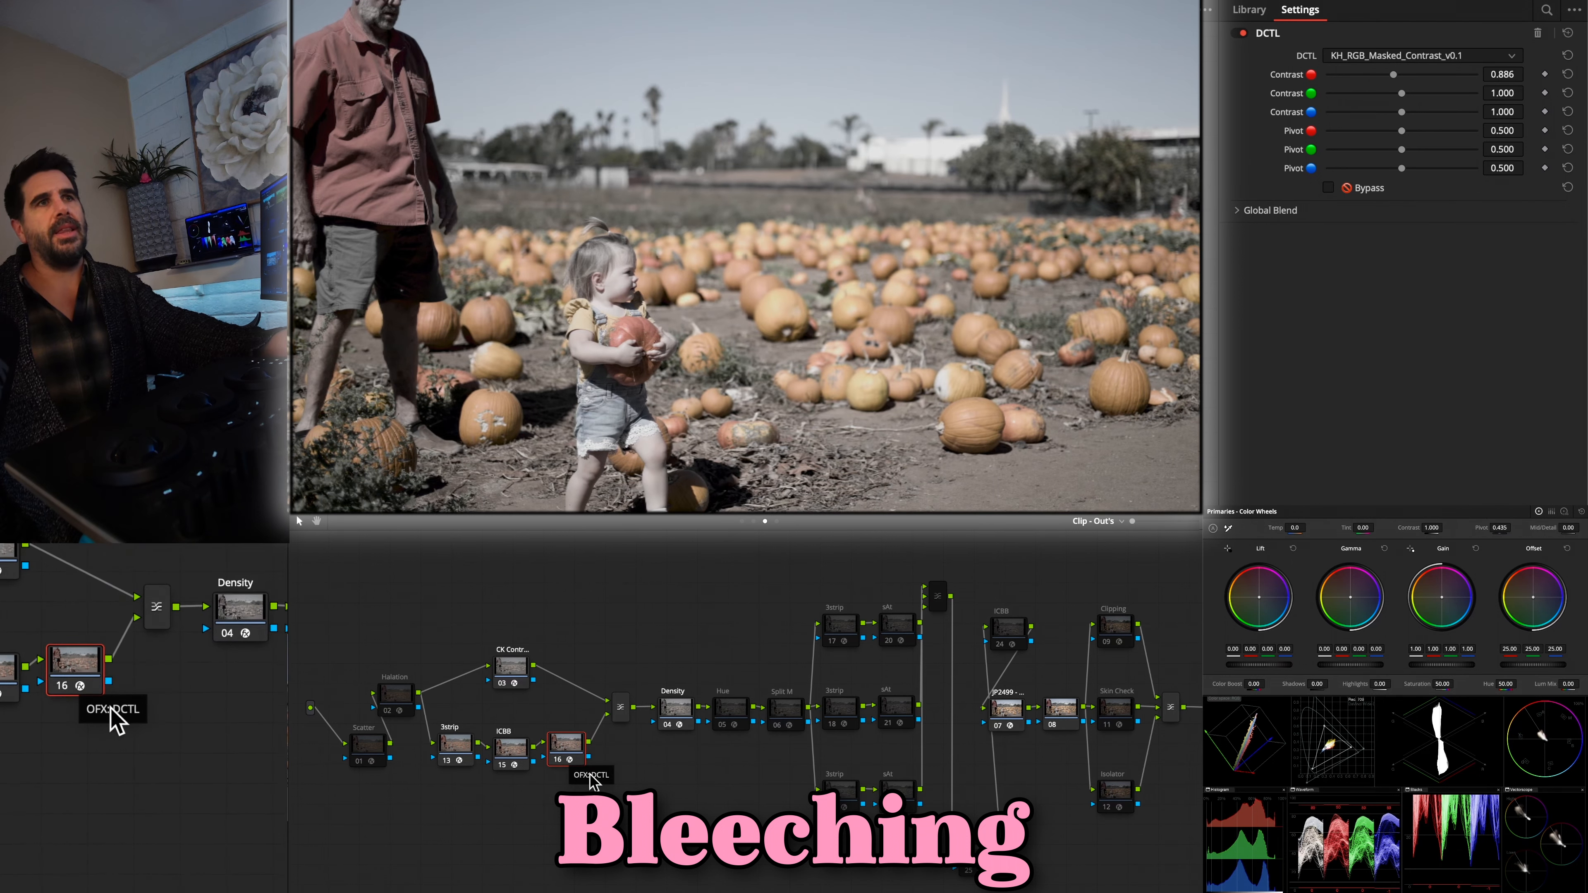
key(shift+d)
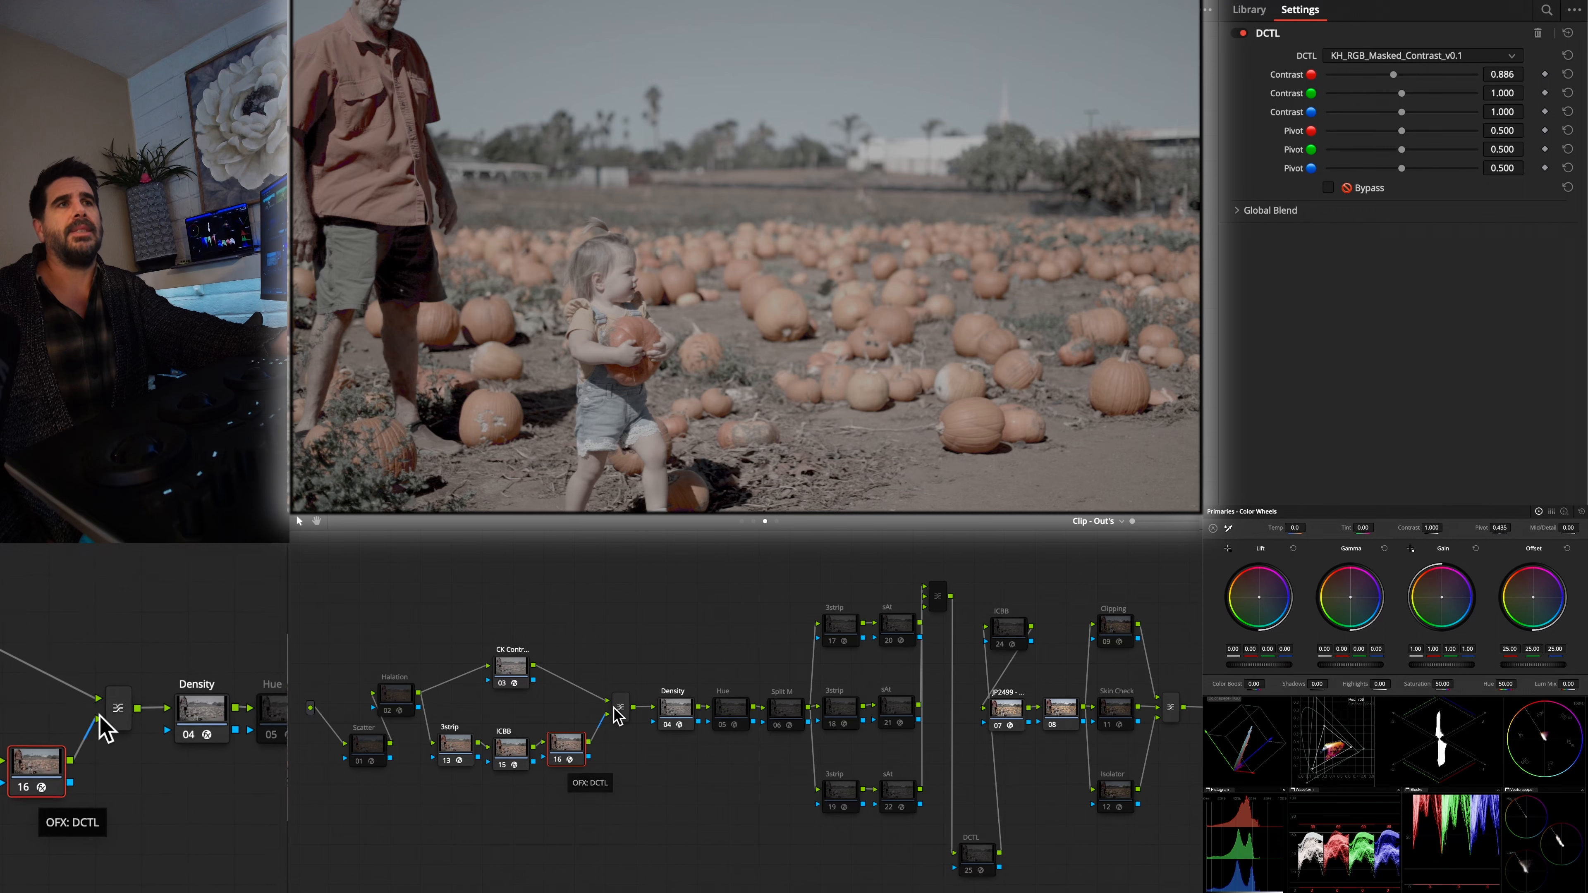
click(526, 678)
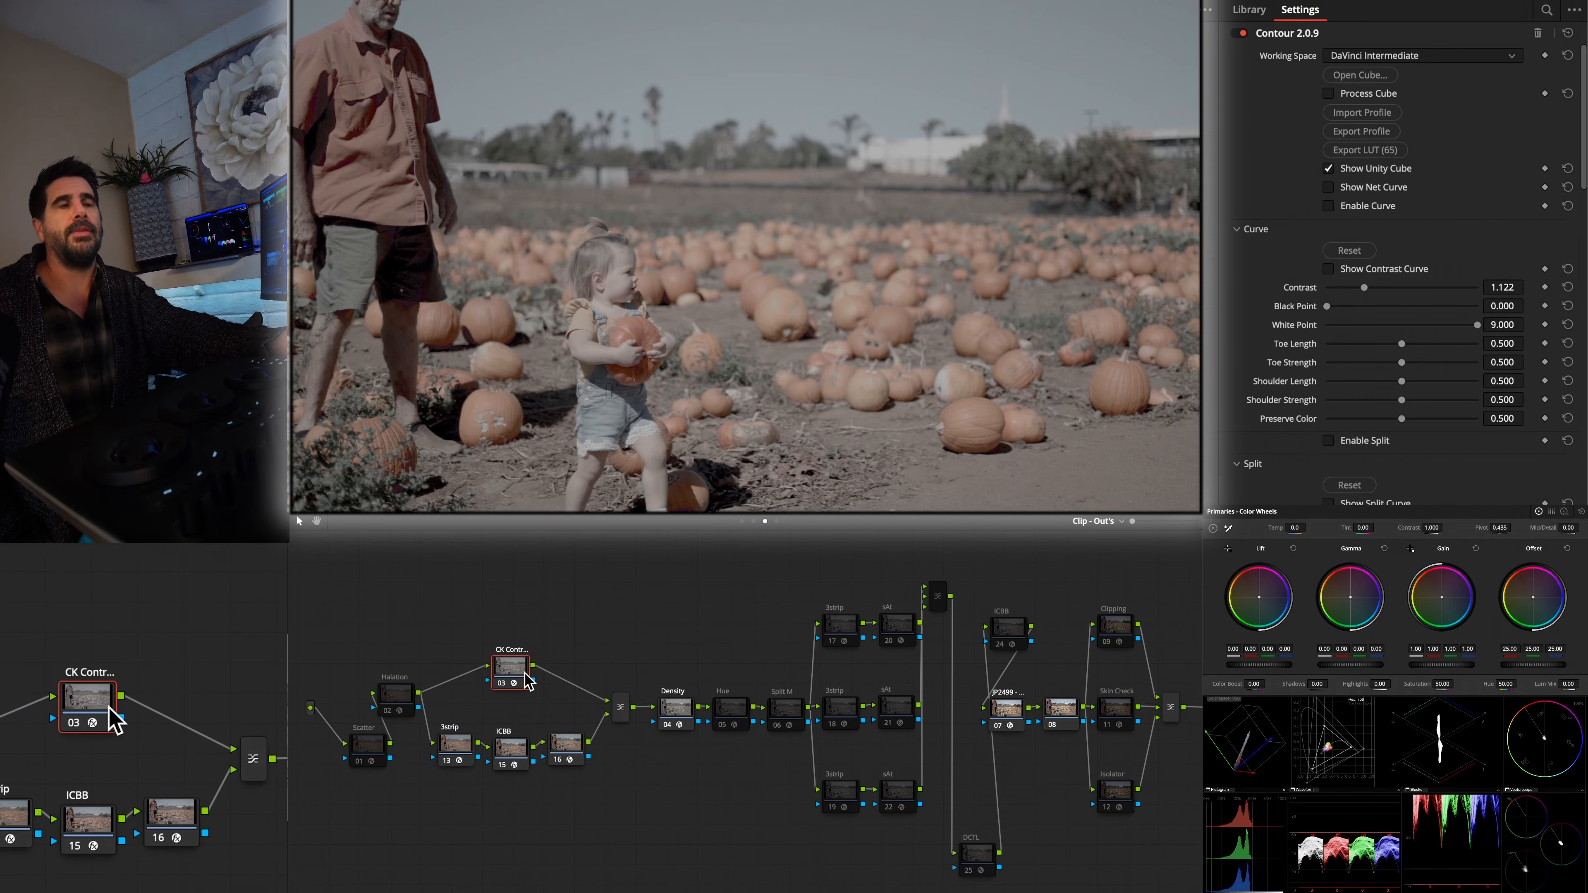
key(ctrl+d)
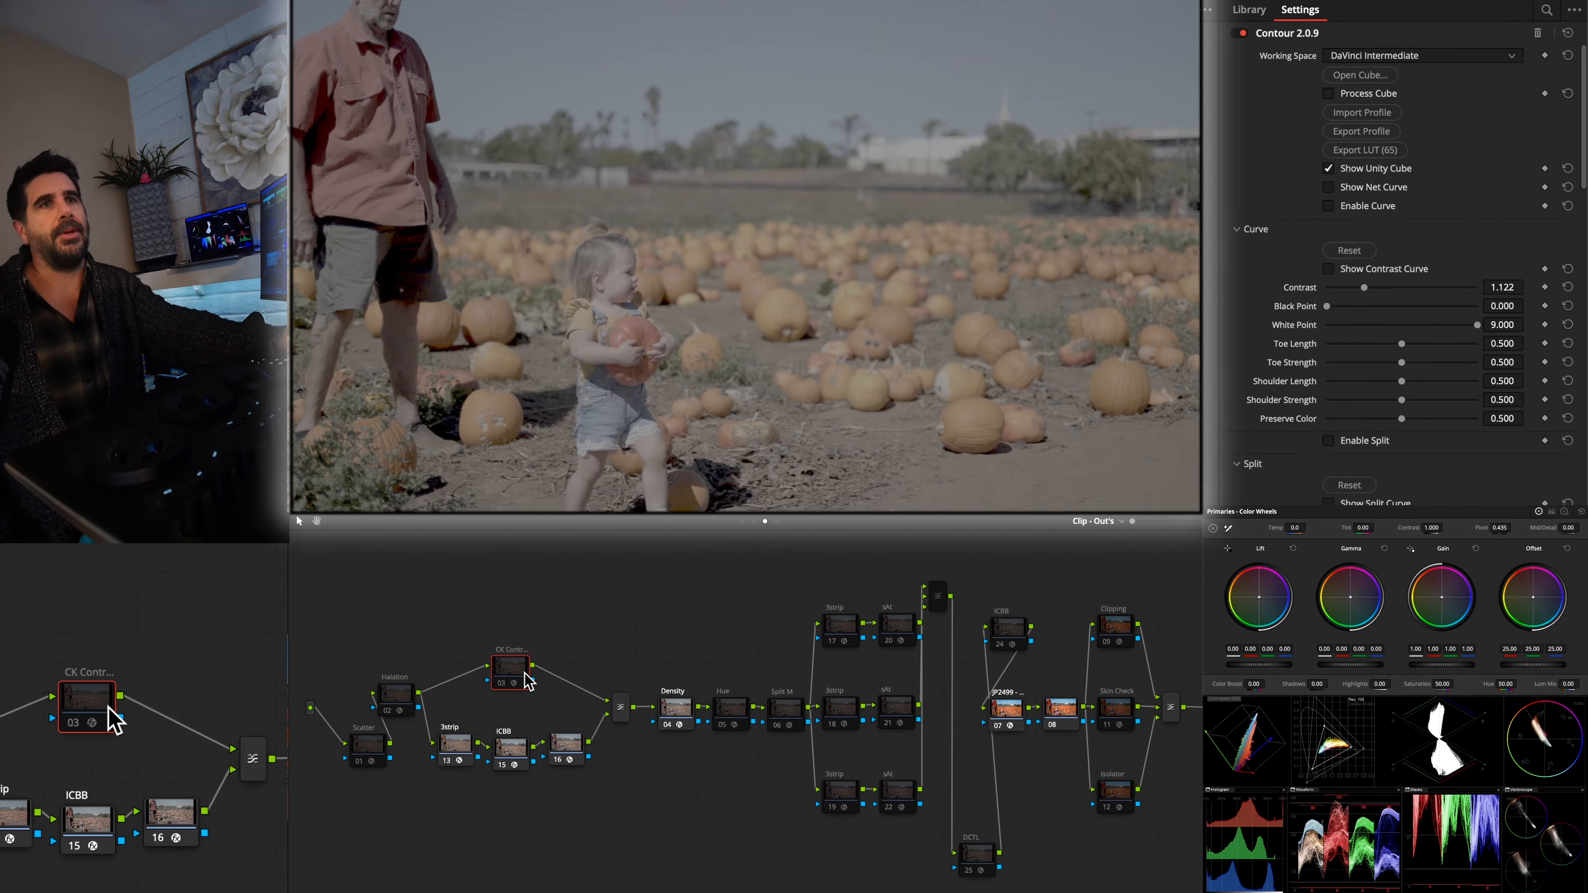
key(ctrl+d)
Step: Toggle the 3strip, ICBB and RGB masked contrast nodes (13, 15 and 16) off and on to compare the lower branch's effect
drag(580, 791, 437, 747)
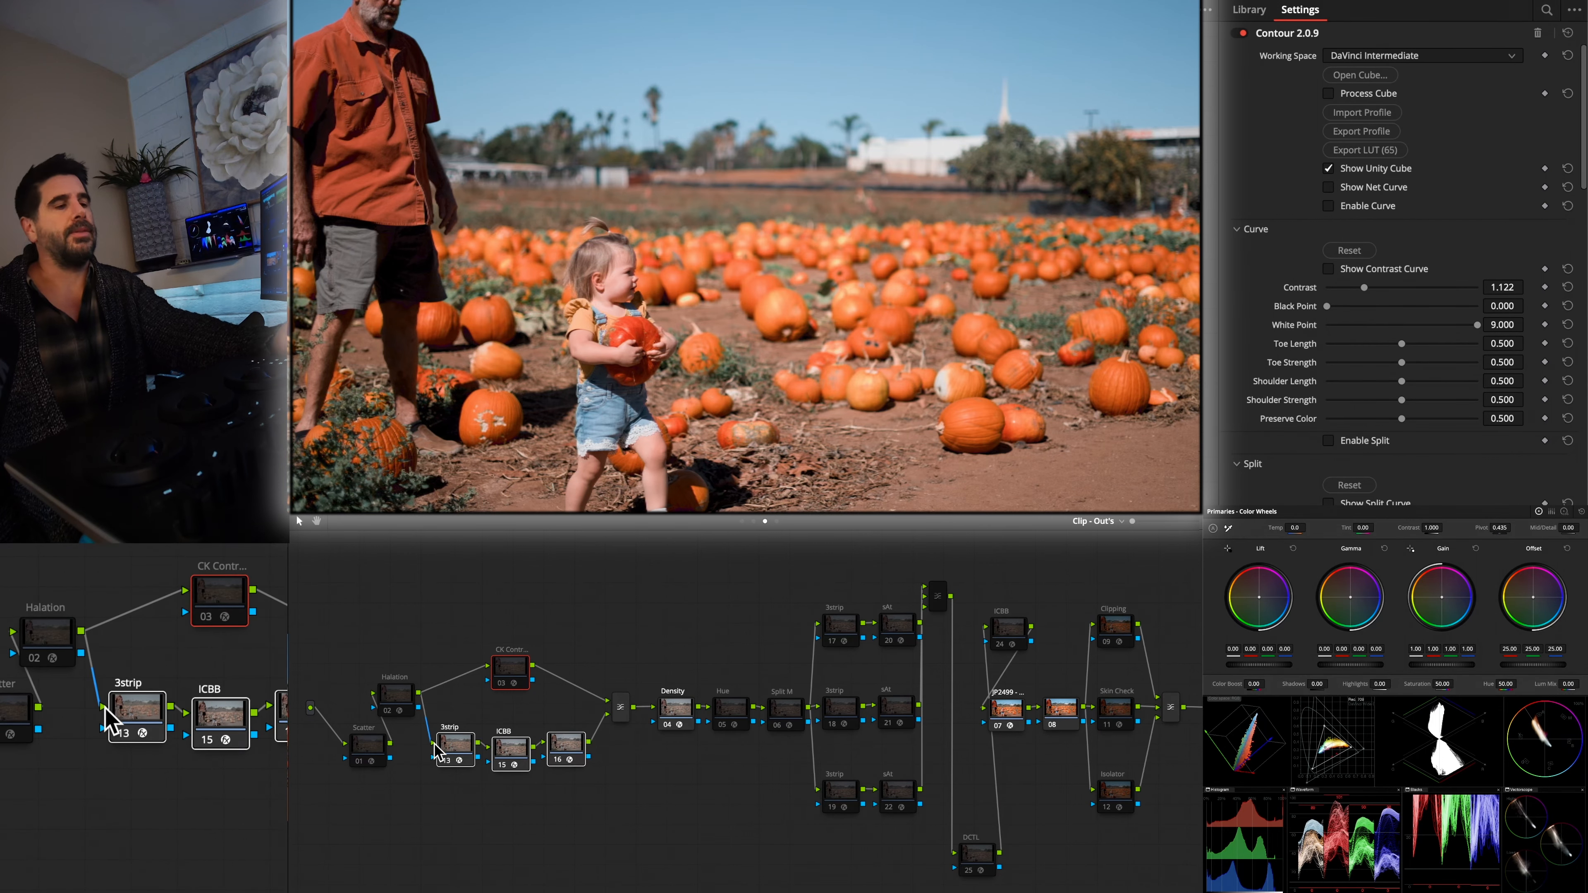
key(ctrl+d)
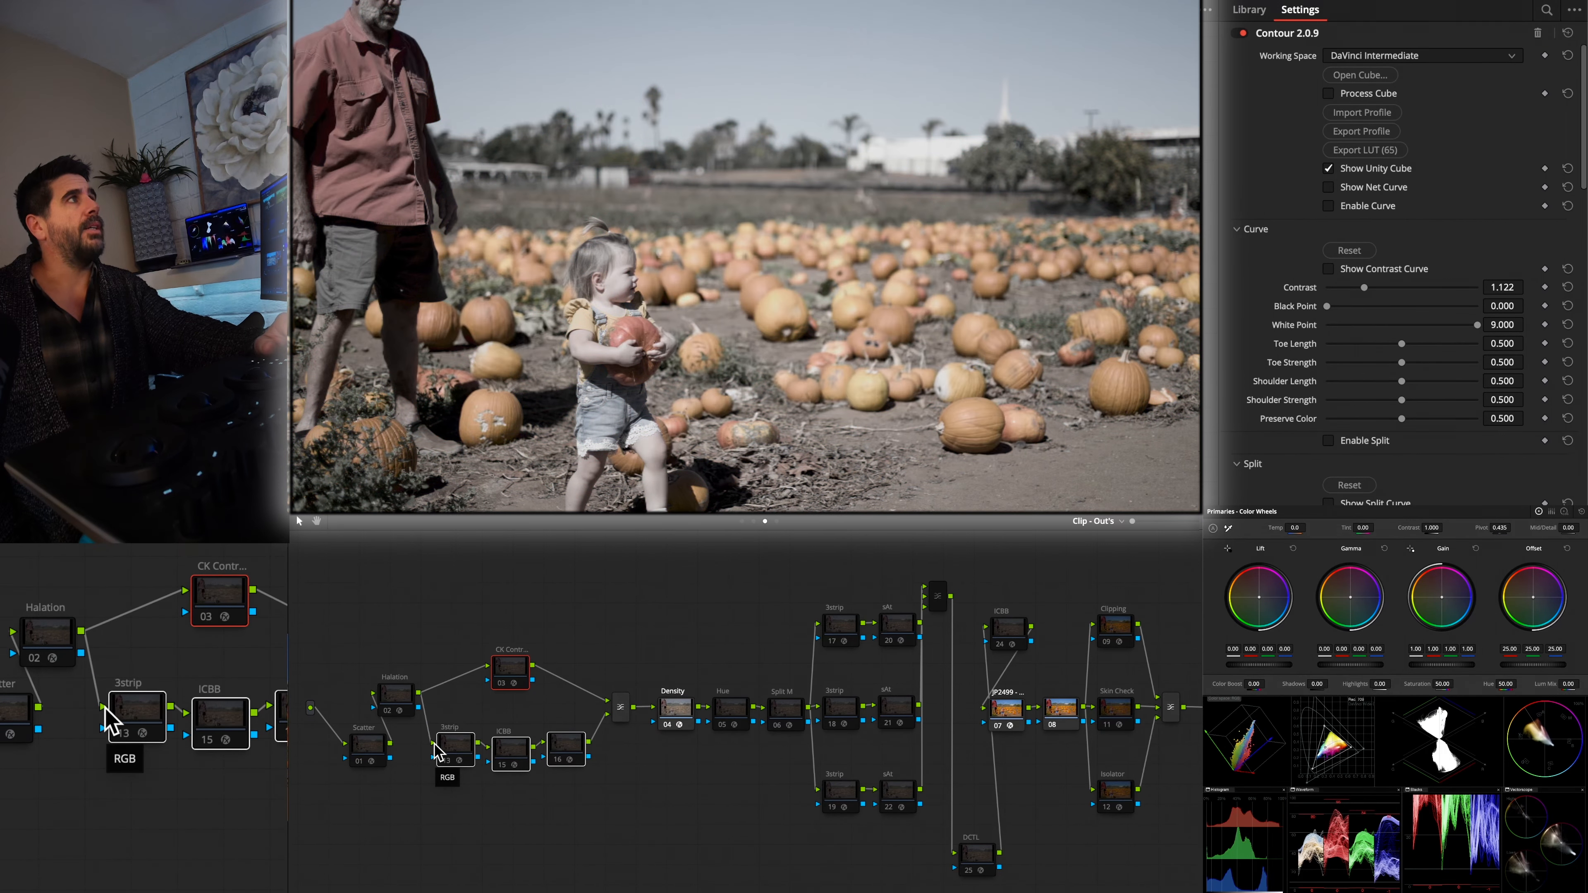
key(ctrl+d)
click(475, 818)
key(ctrl+d)
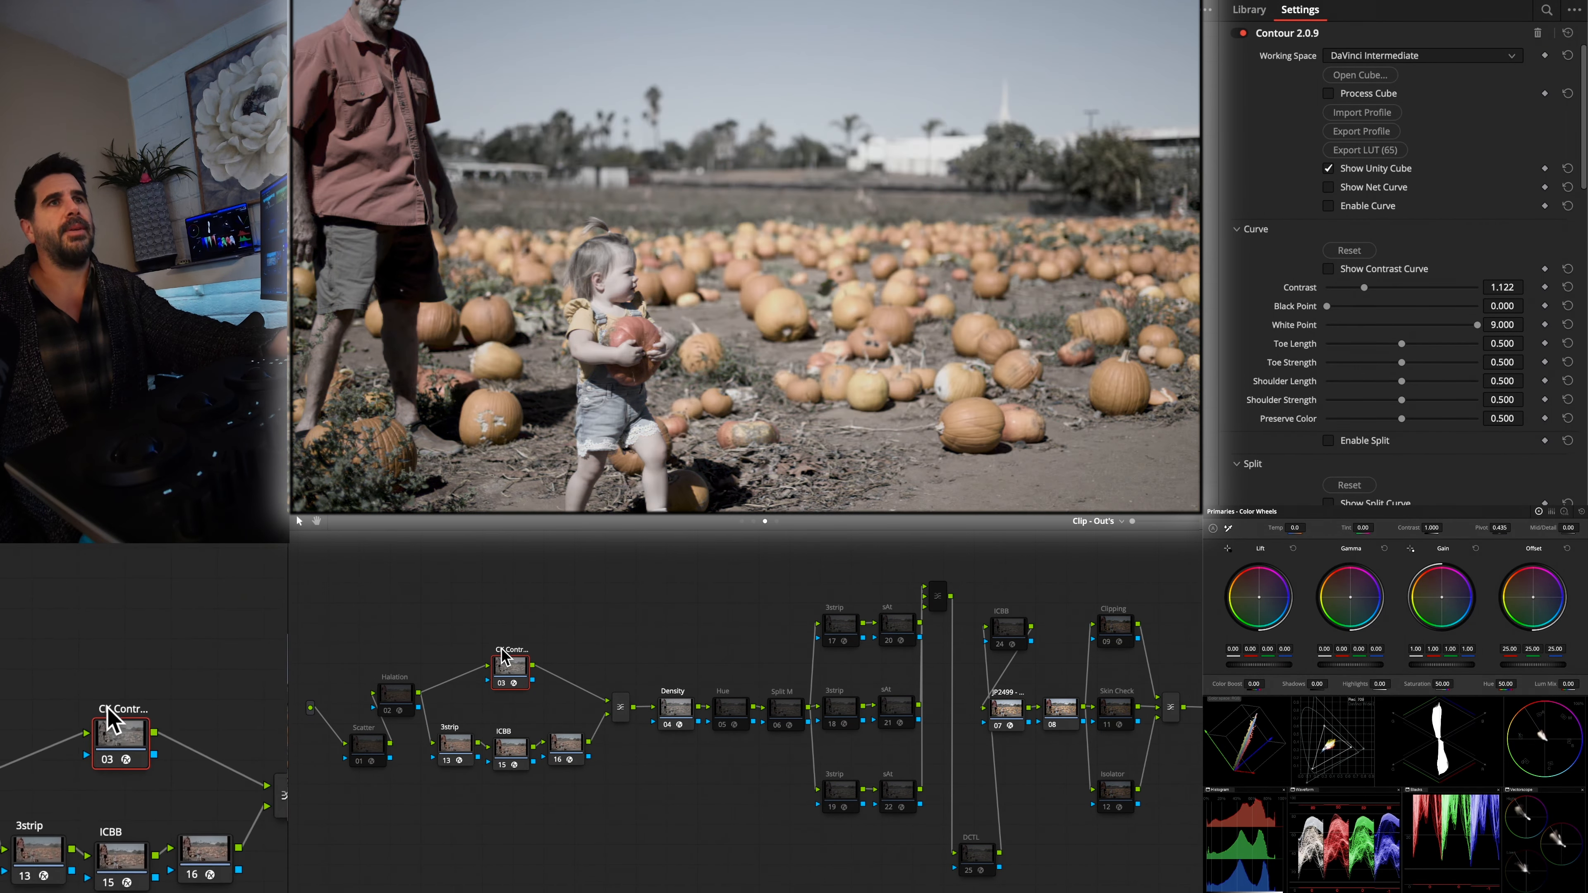
Step: Toggle Contour node 03 to view the lower branch alone and against the full blend
key(ctrl+d)
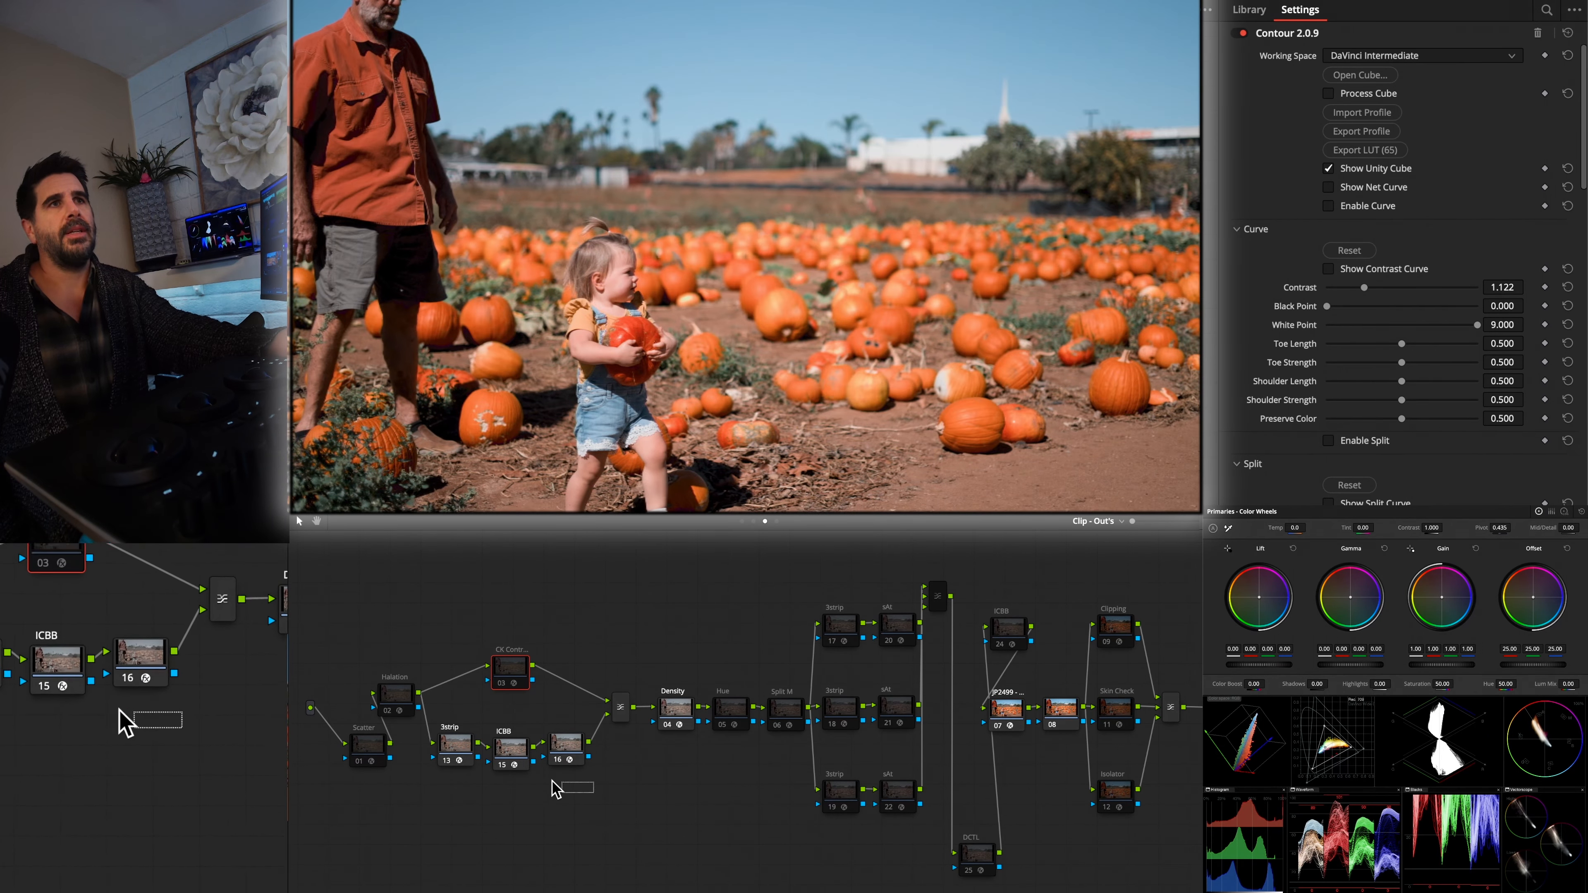
drag(490, 750, 468, 739)
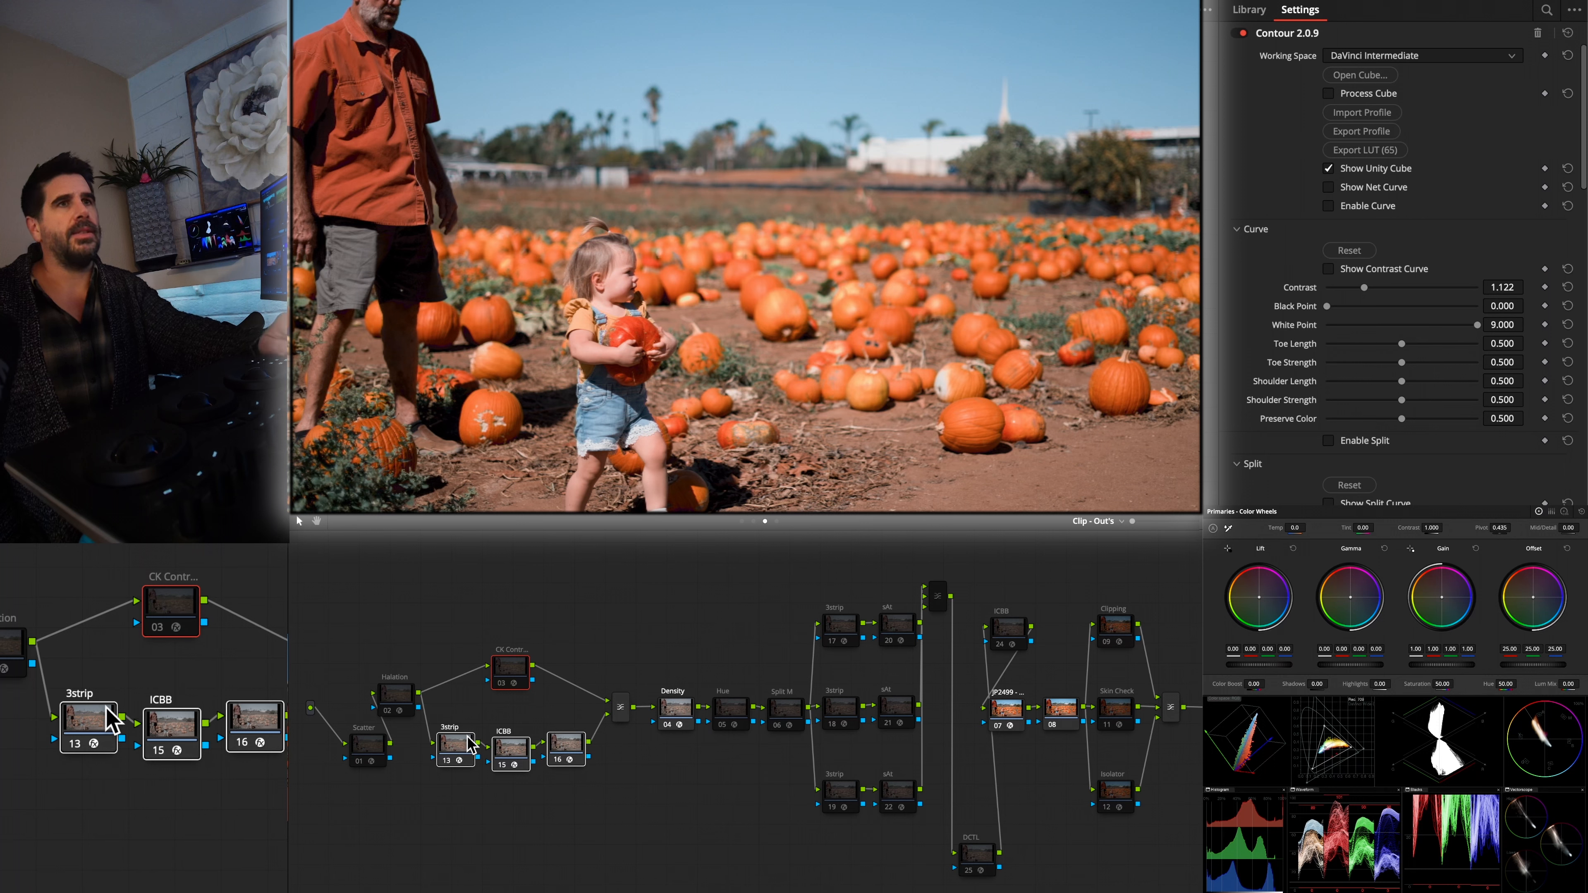
key(ctrl+d)
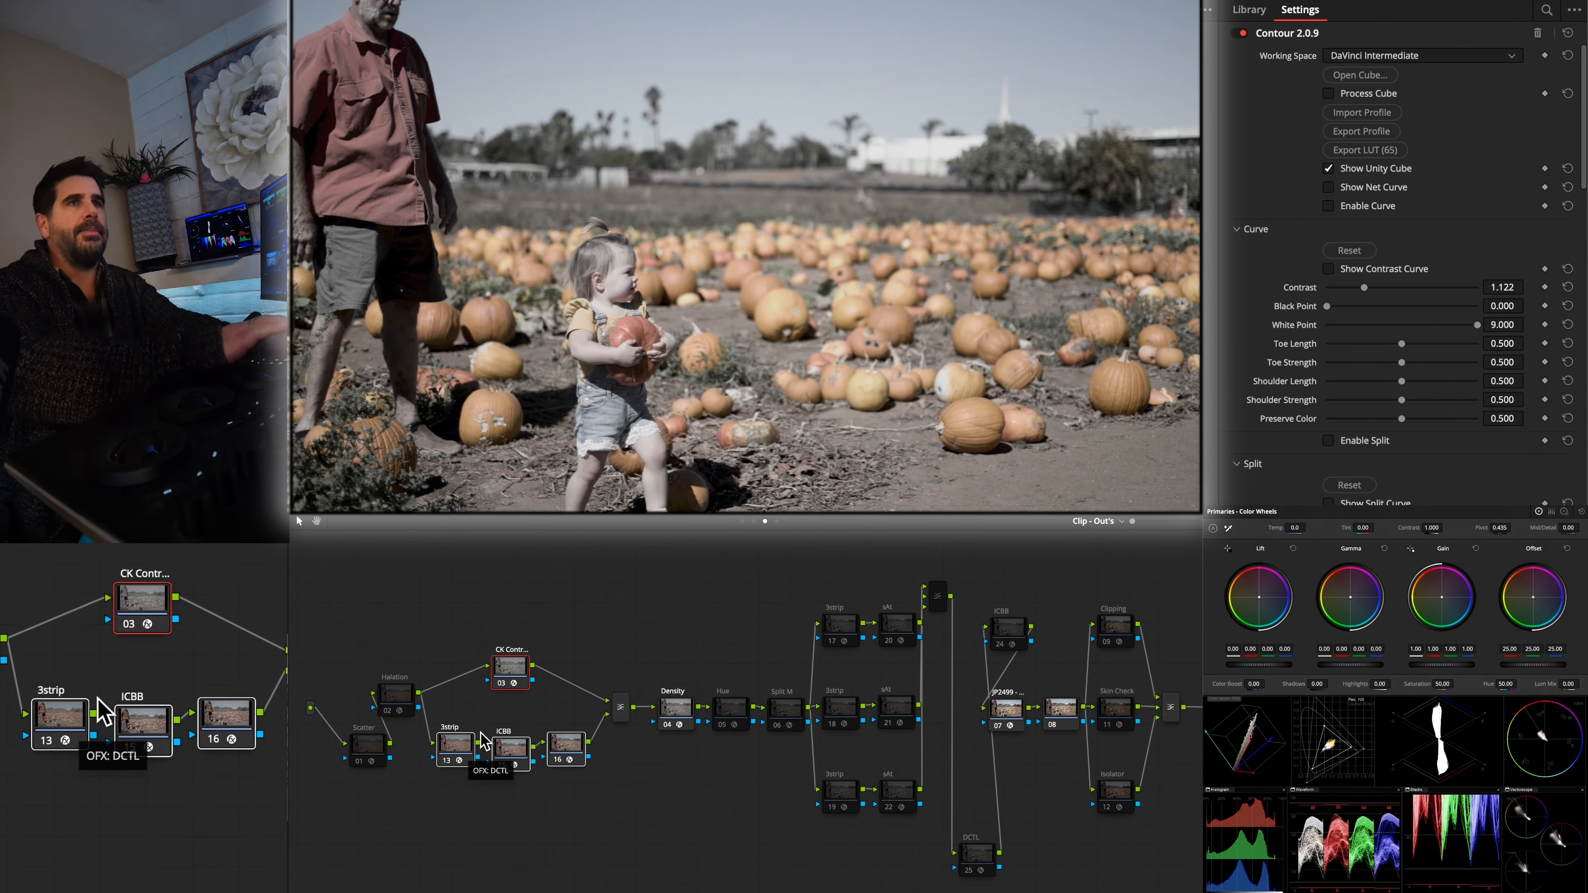
Step: Compare the lower branch nodes 13, 15 and 16 against the blend with Contour node 03, leaving all four nodes enabled
click(569, 748)
drag(598, 810, 429, 745)
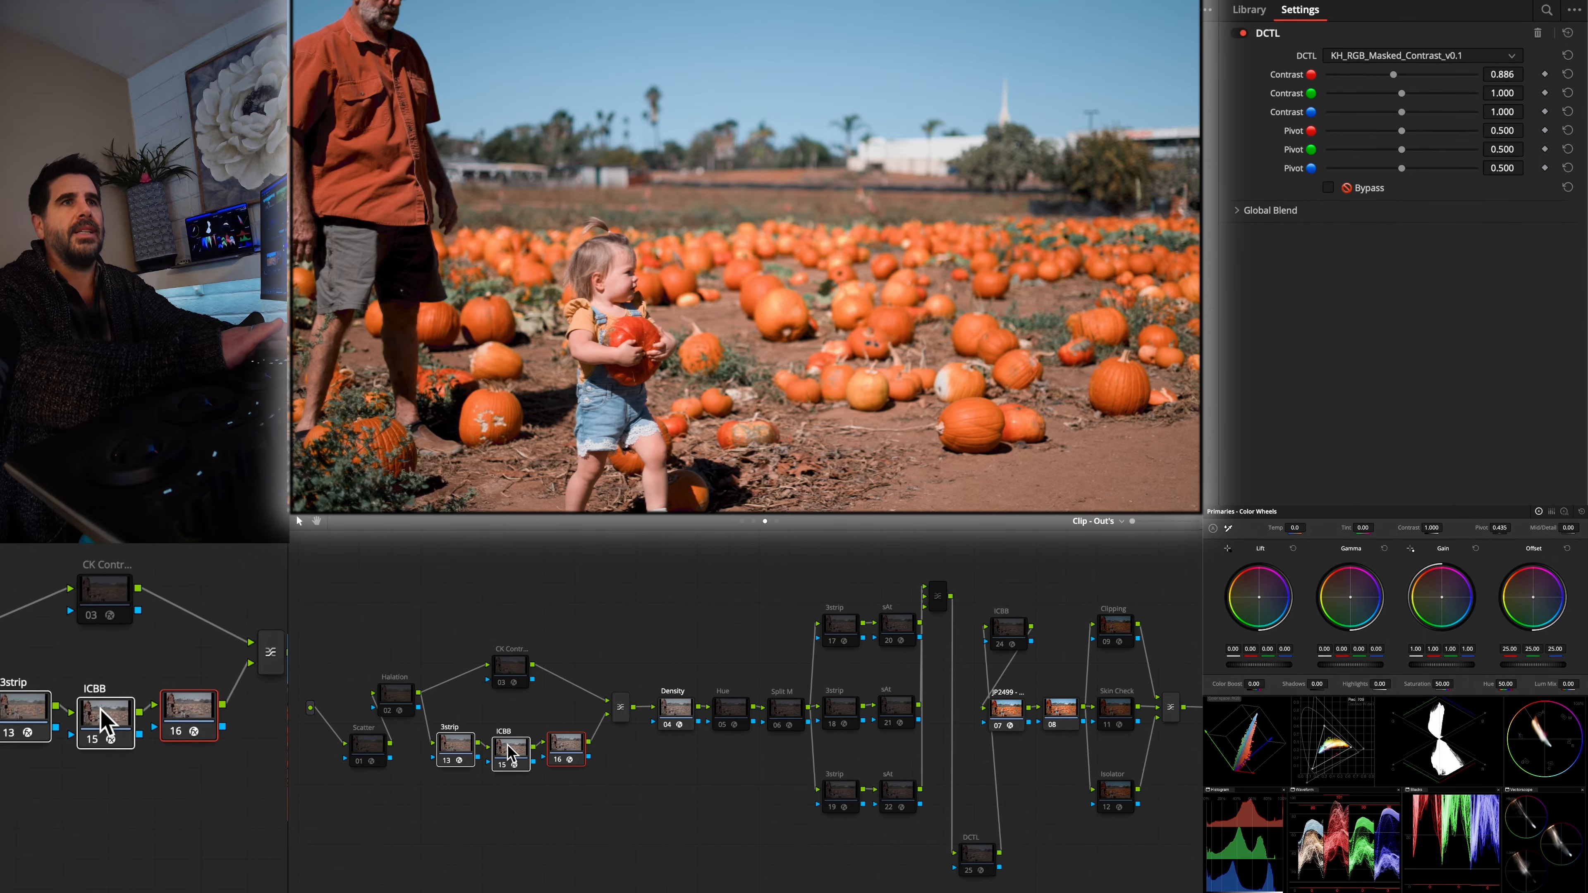
key(ctrl+d)
key(ctrl+d)
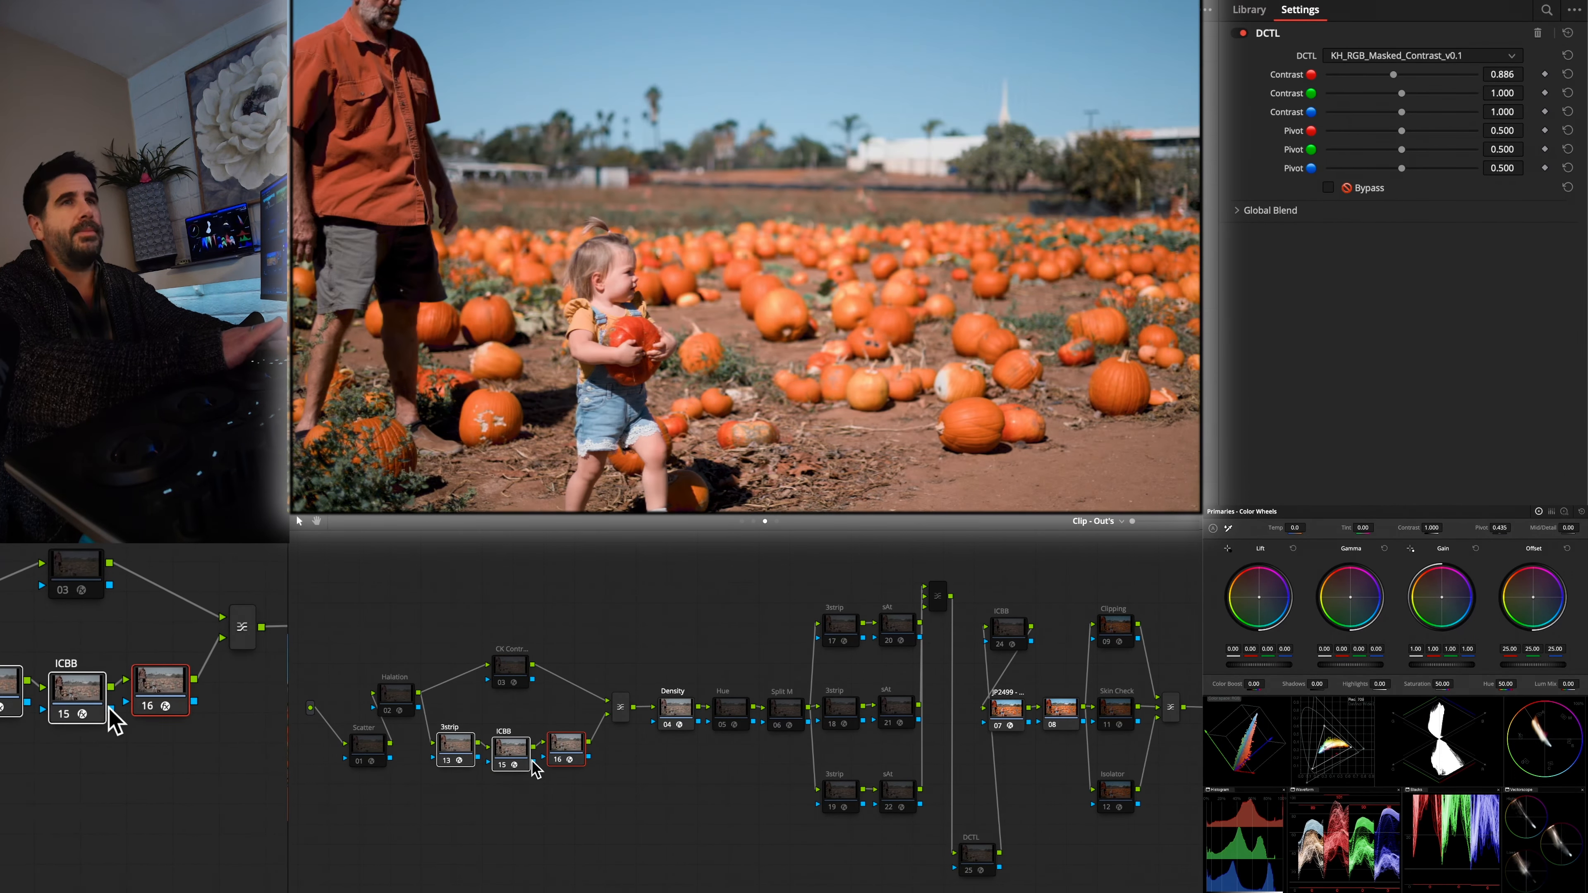
key(ctrl+d)
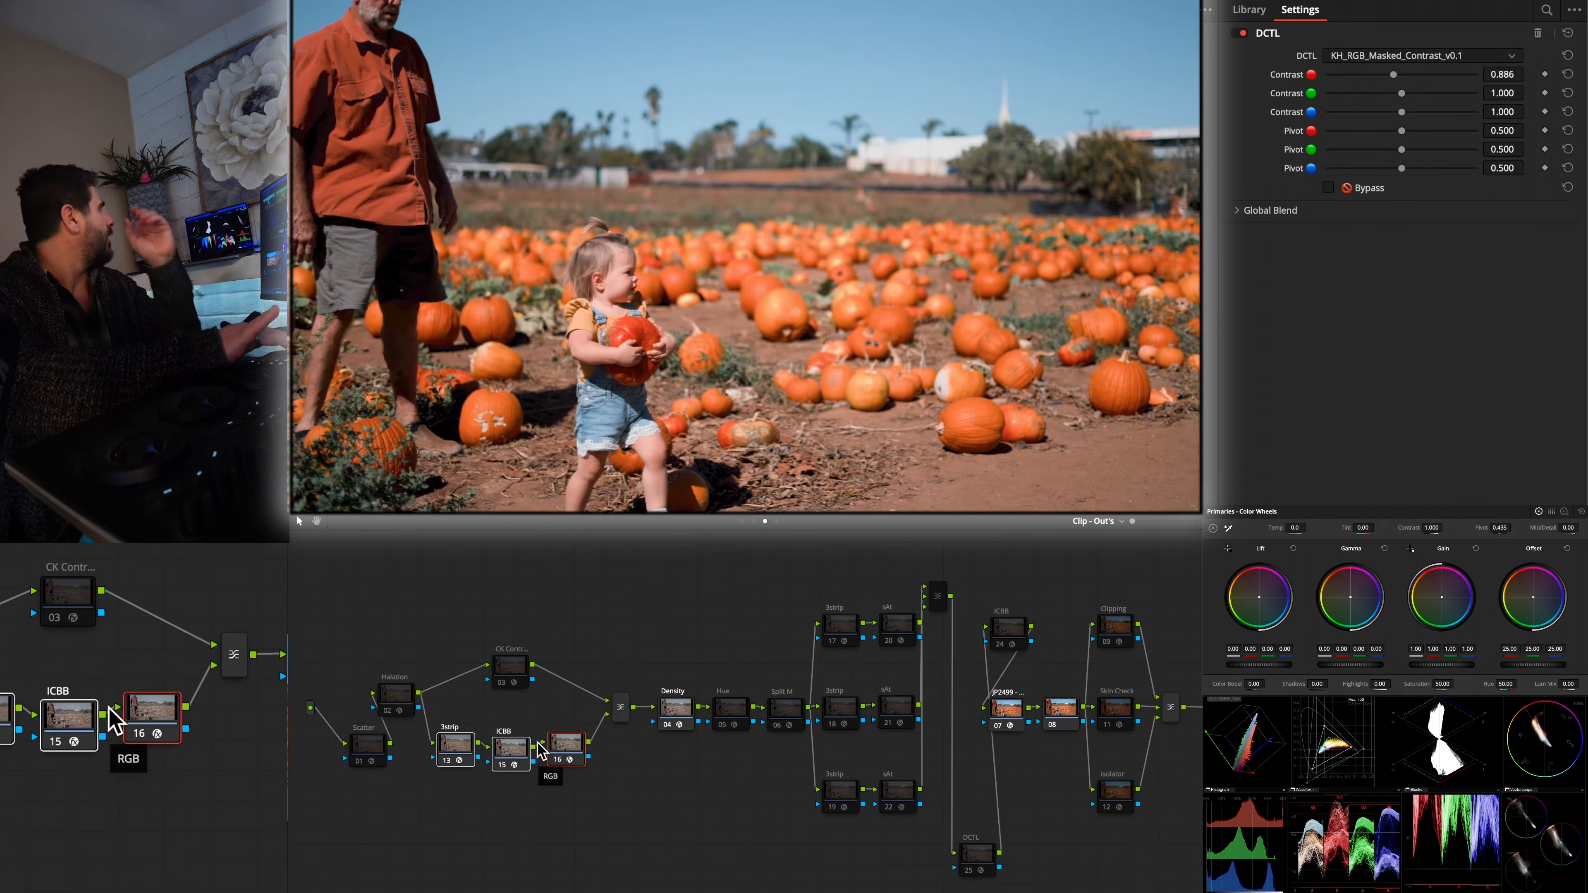
key(super+d)
key(super+d)
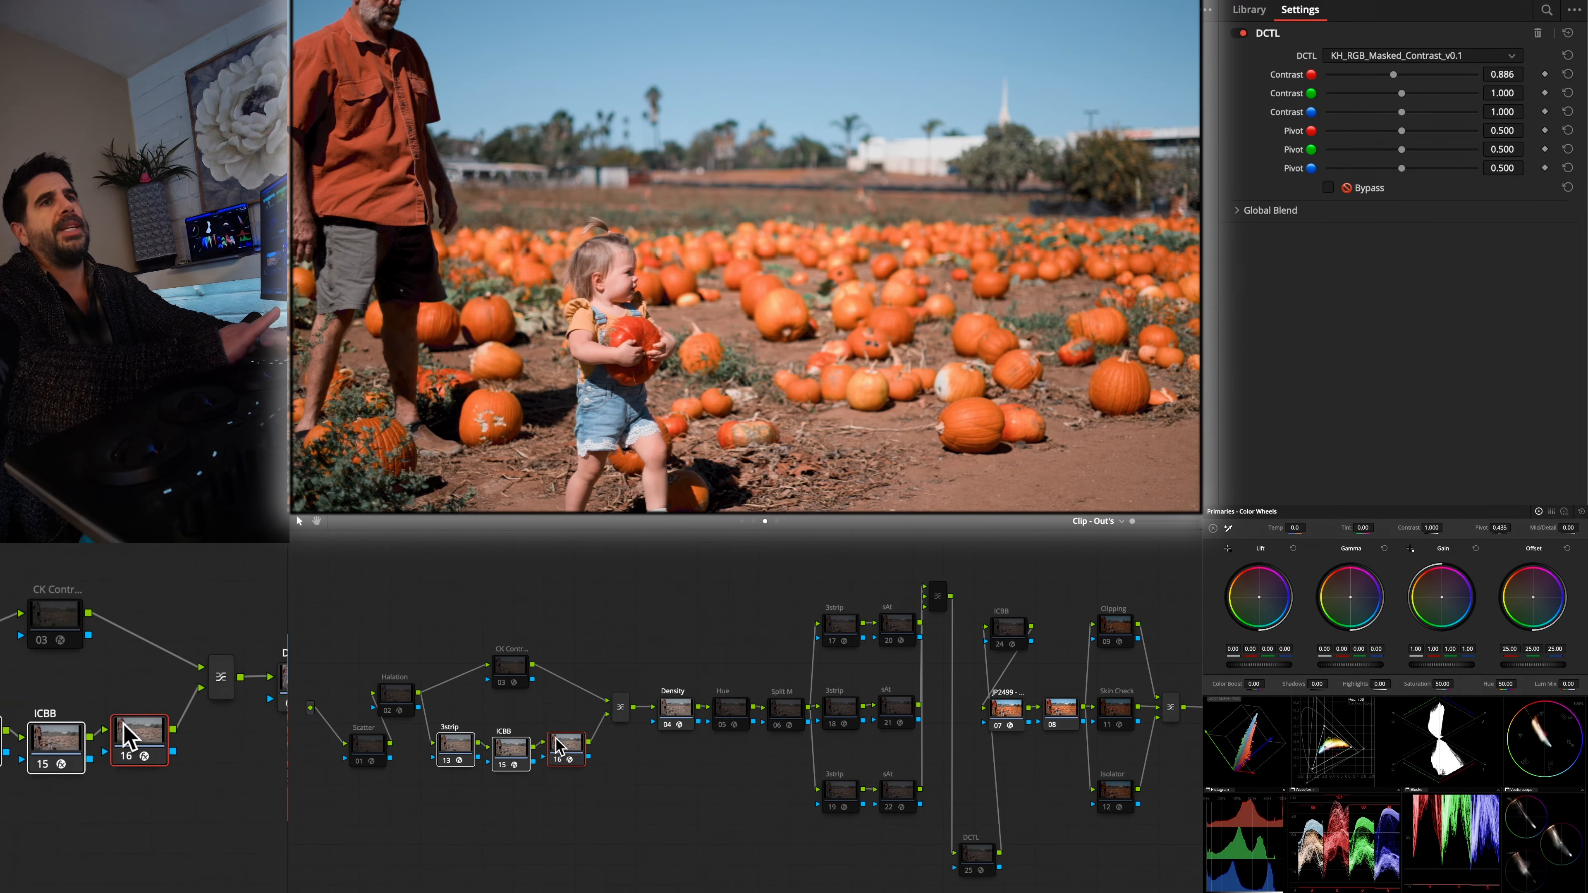
click(516, 674)
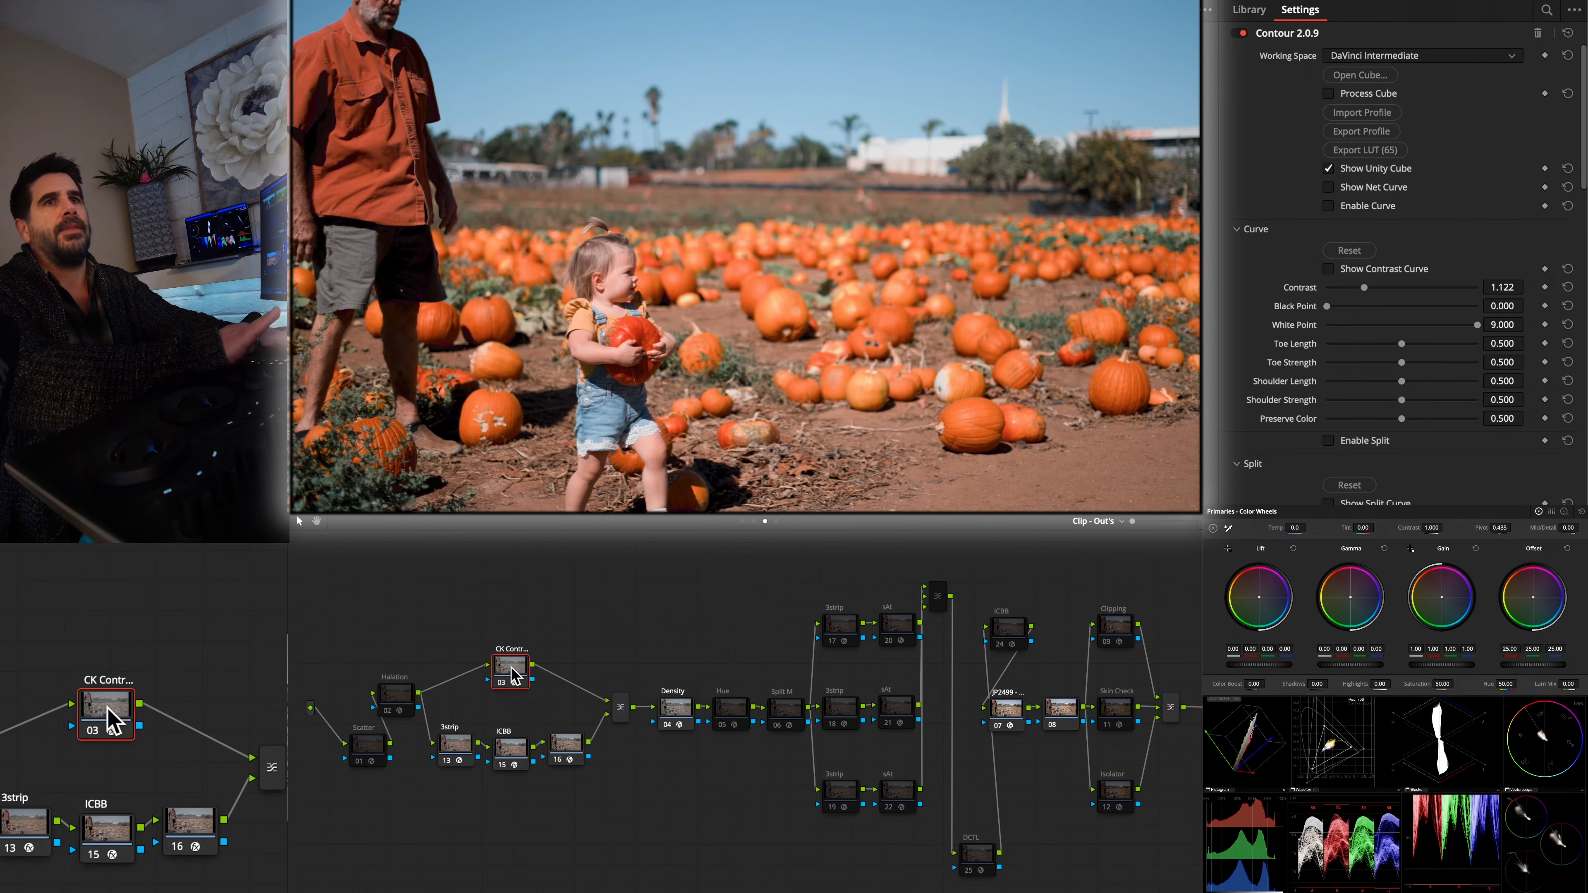
key(ctrl+d)
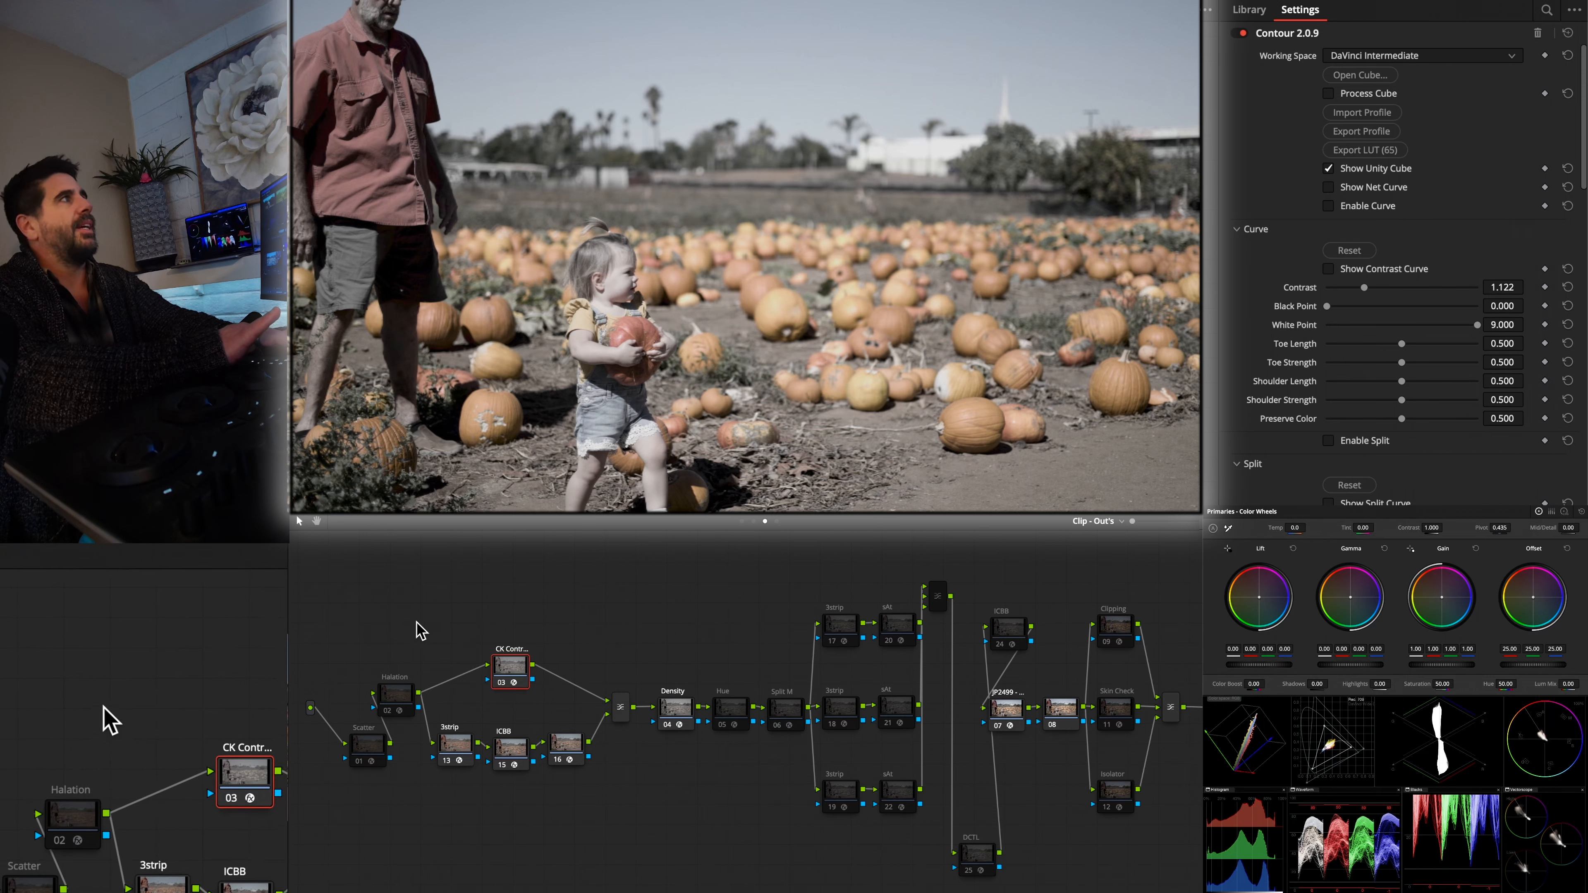
Step: Enable the curve in Contour node 03 and set its Contrast to 1.047
drag(431, 617, 567, 778)
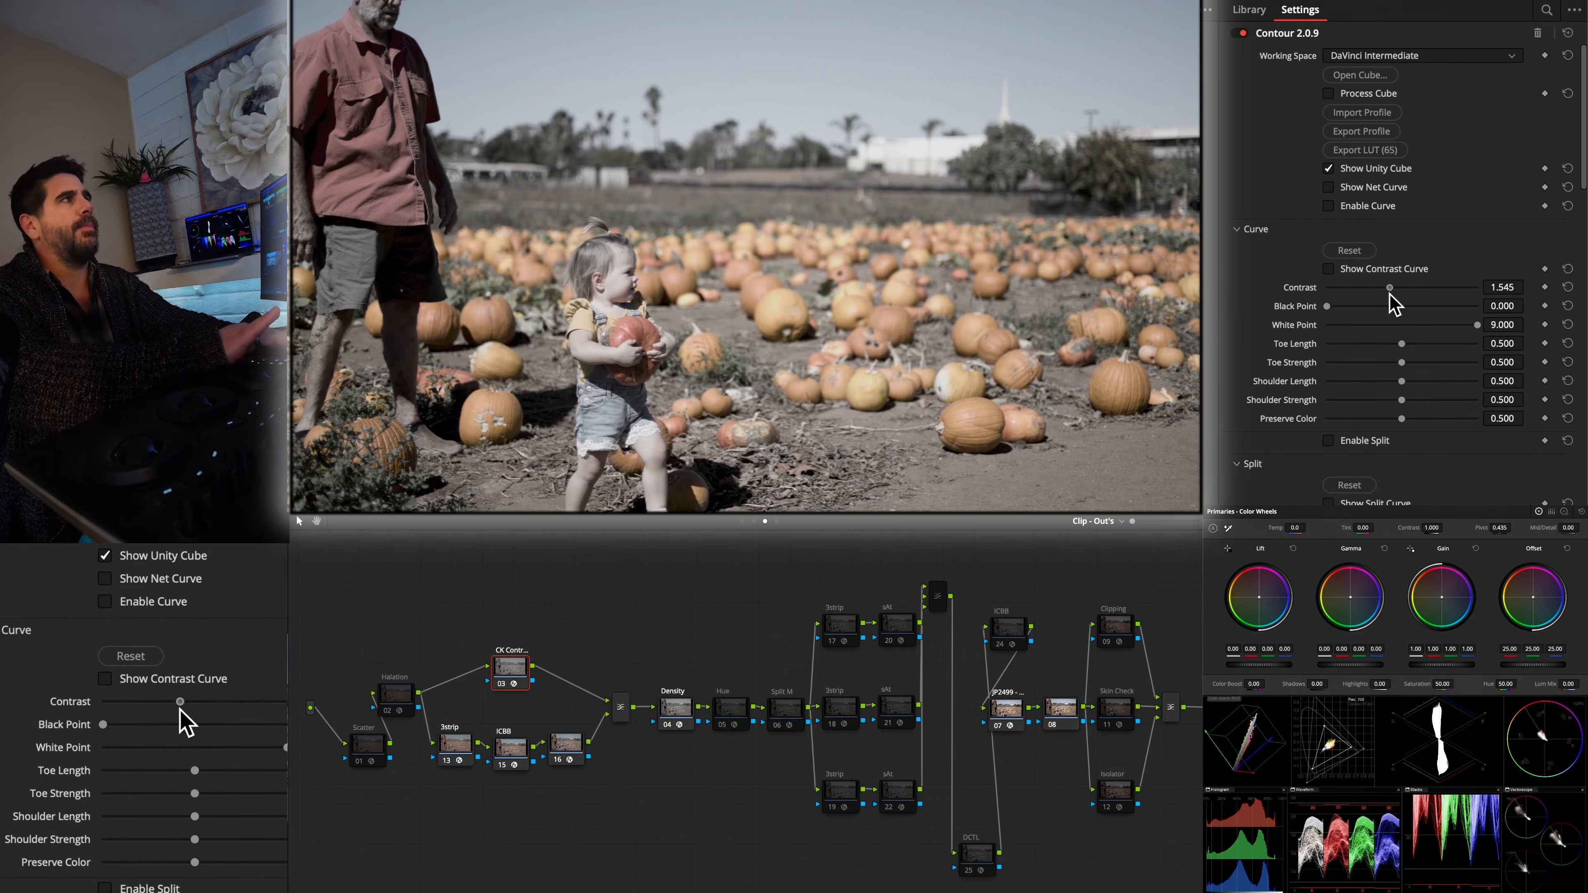
click(1327, 206)
mouse_move(1389, 288)
mouse_down()
mouse_move(1420, 284)
mouse_move(1398, 278)
mouse_up()
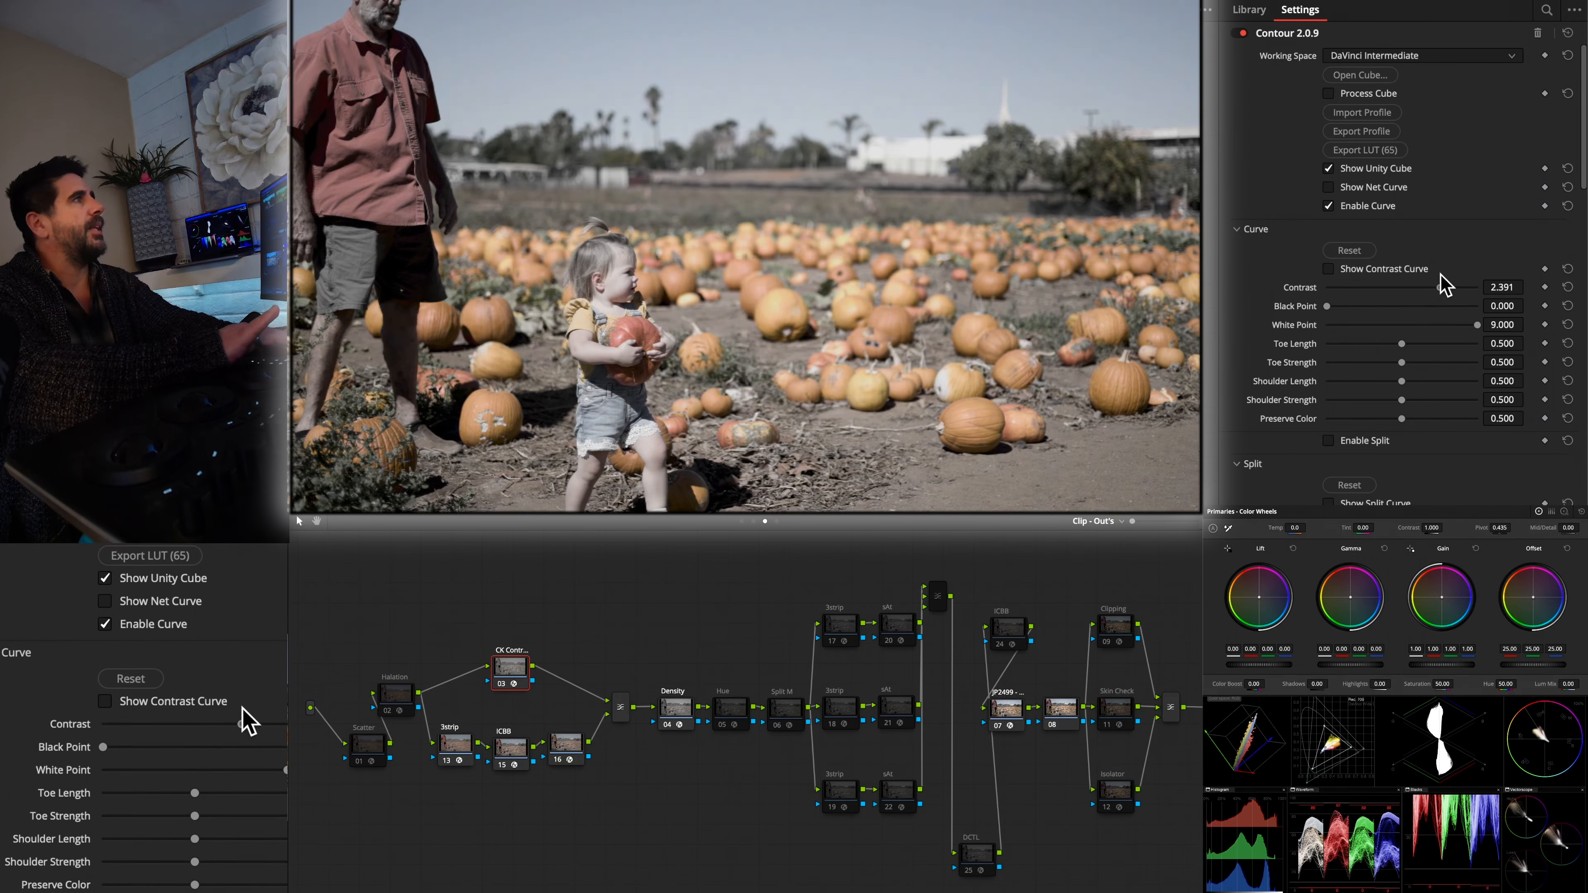
drag(1437, 278, 1348, 287)
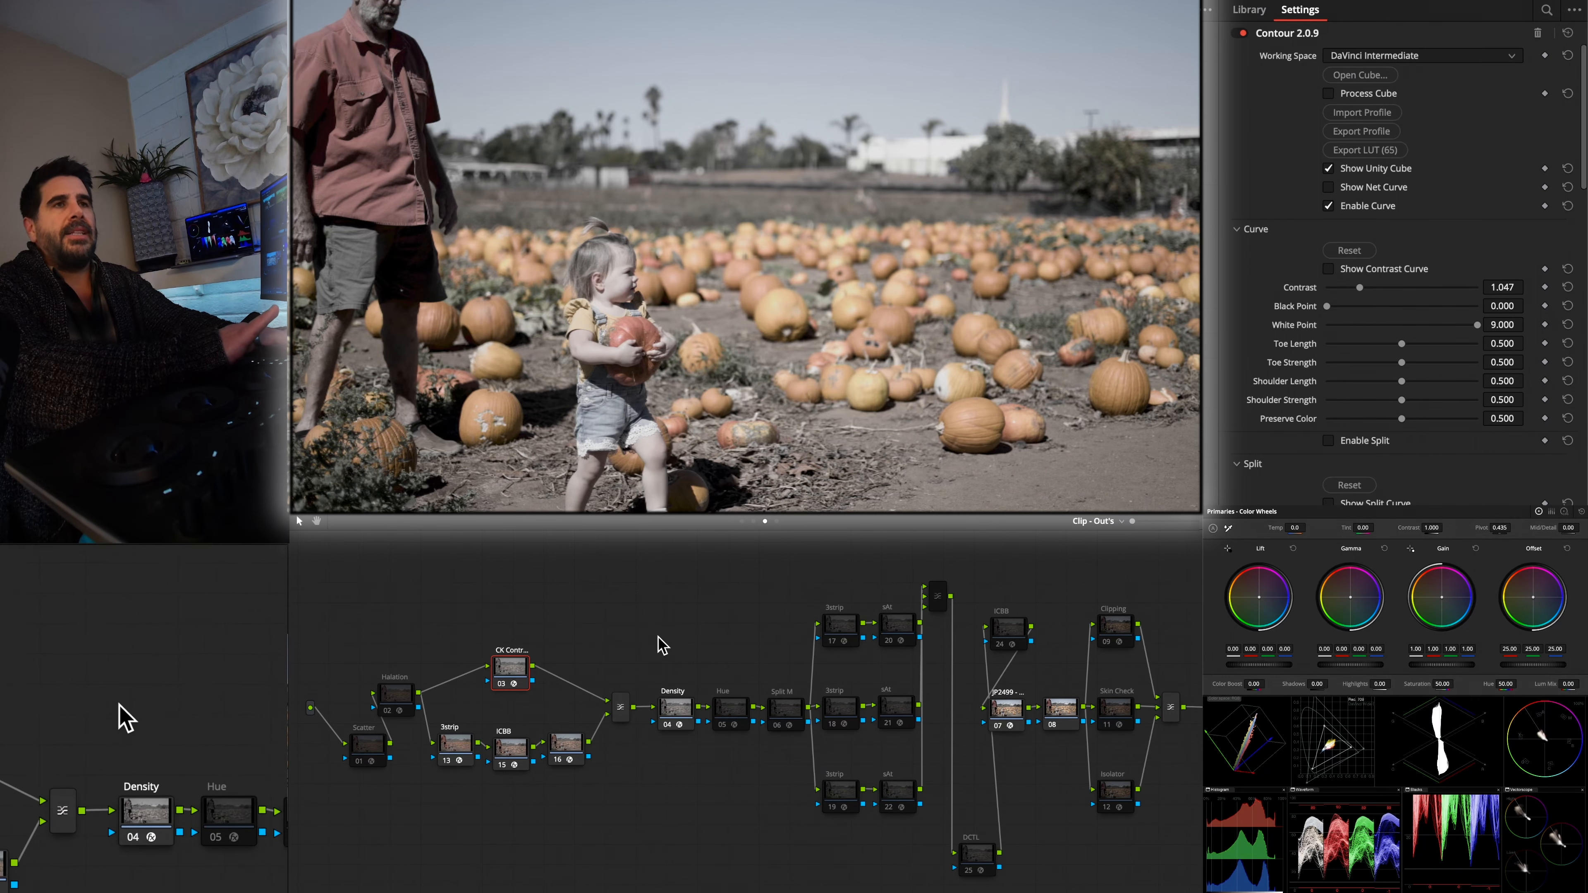
Step: Enable the 3strip and sAt nodes (17 to 22) in the three parallel color channel branches
drag(818, 569, 905, 804)
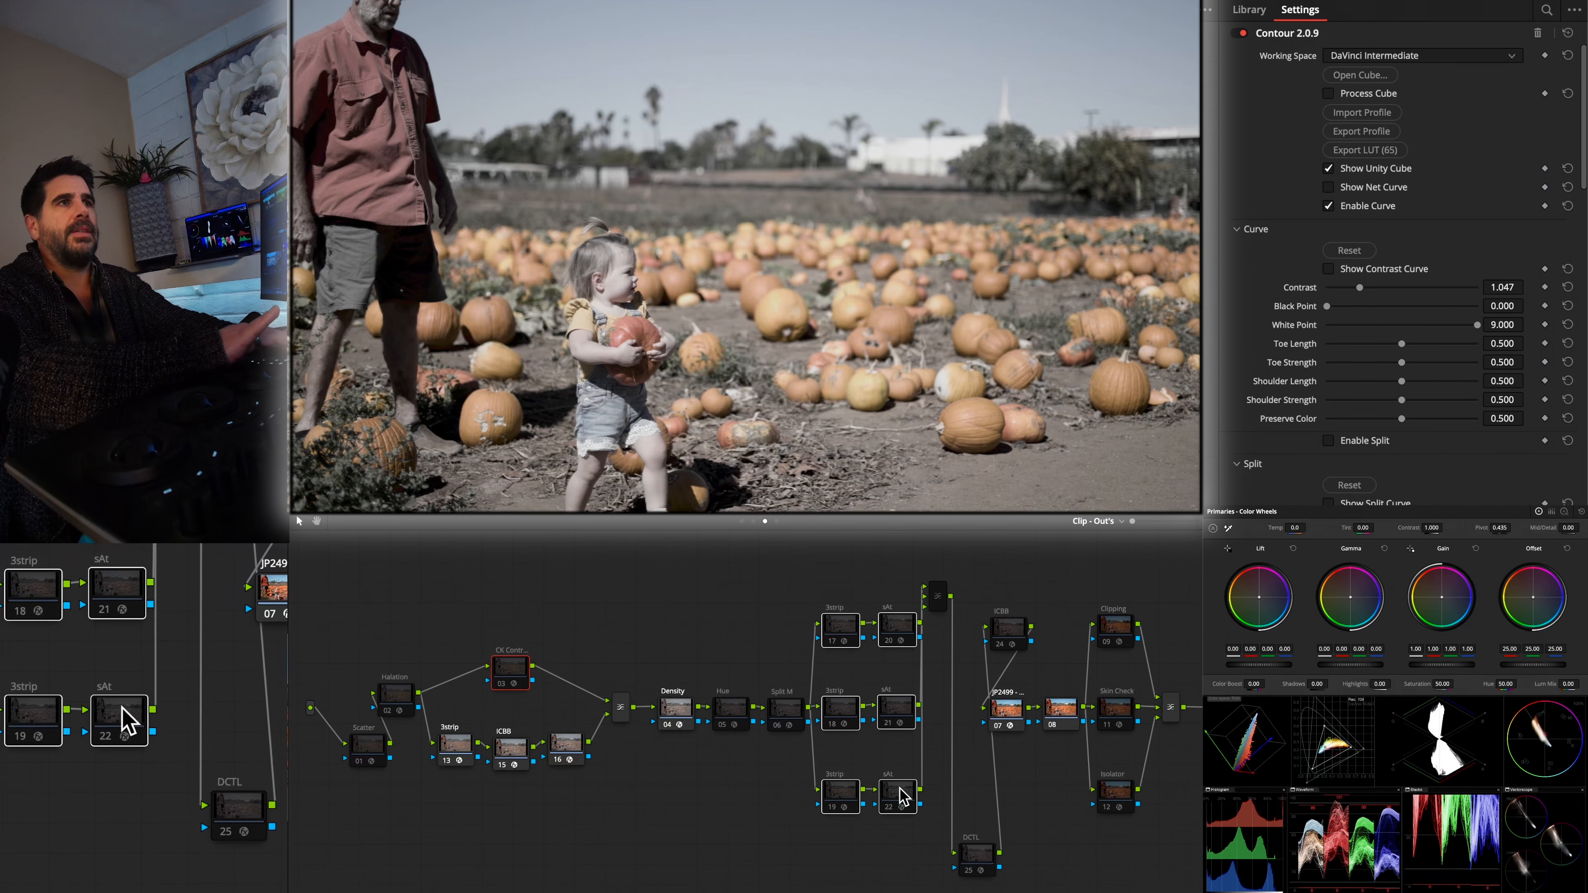
key(super+d)
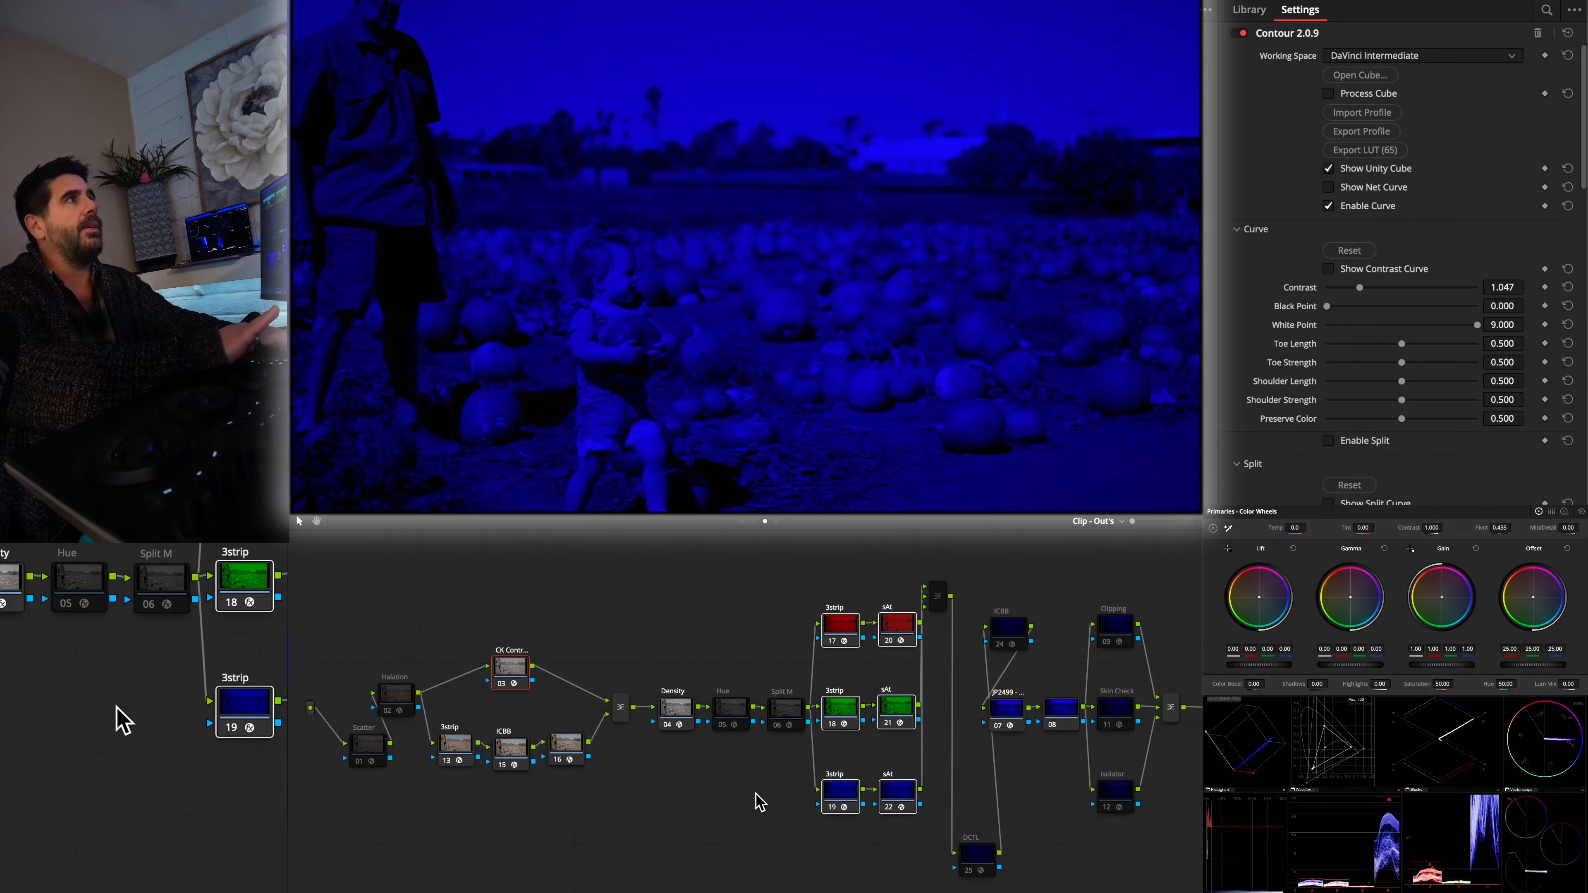
click(752, 793)
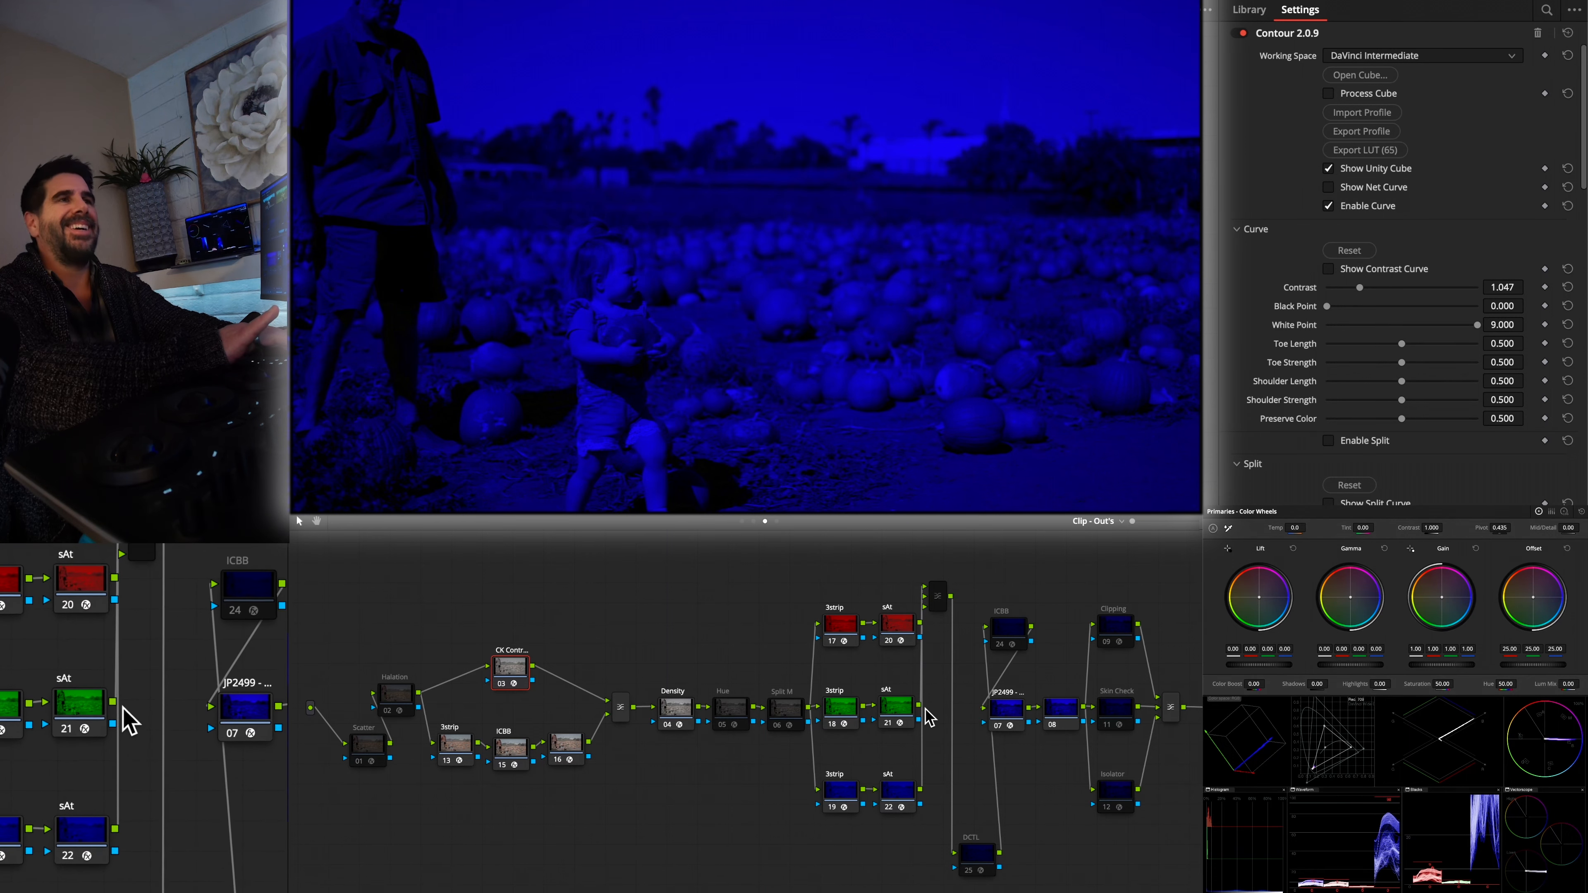
Step: Show the SatShaper curve on the red channel's sAt node 20, with Sat Gamma at 0.876 and Sat Gain at 1.114
click(852, 628)
click(897, 790)
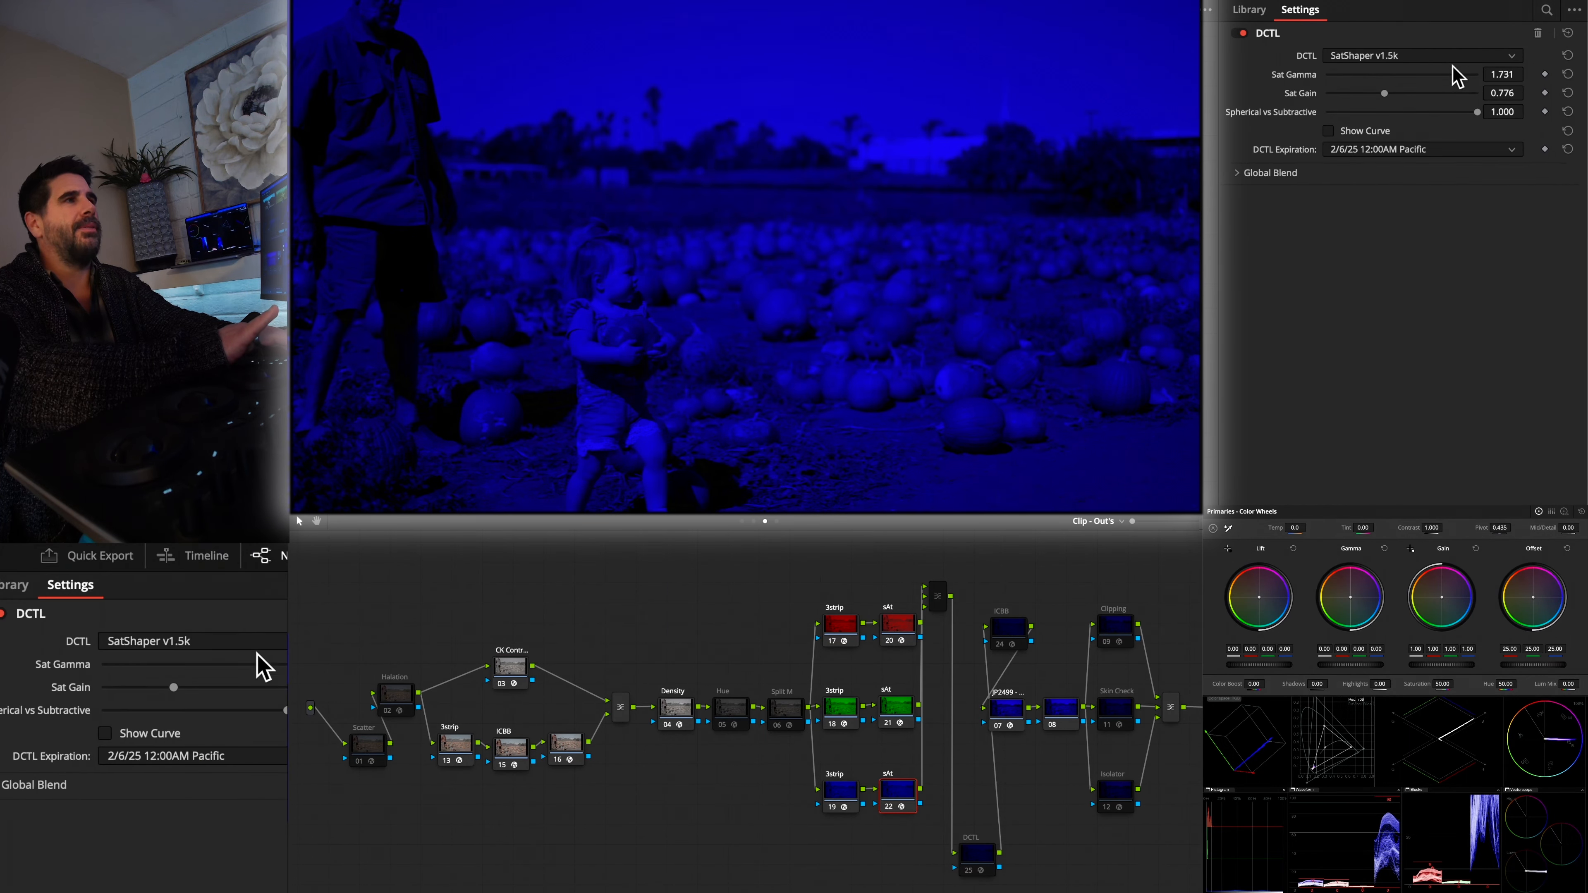
click(898, 626)
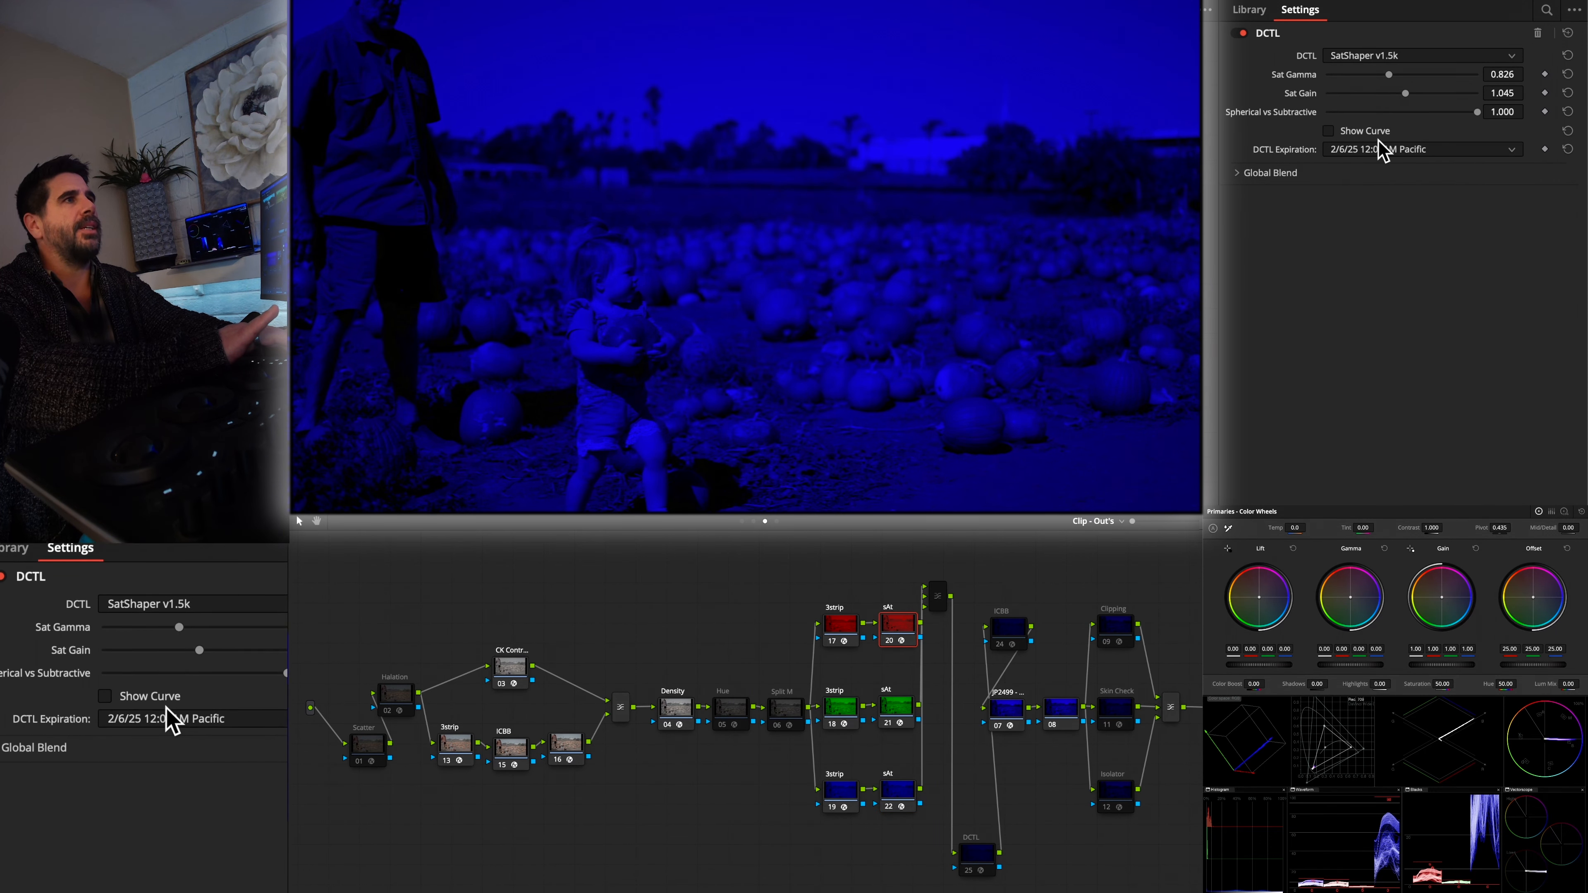
click(1329, 131)
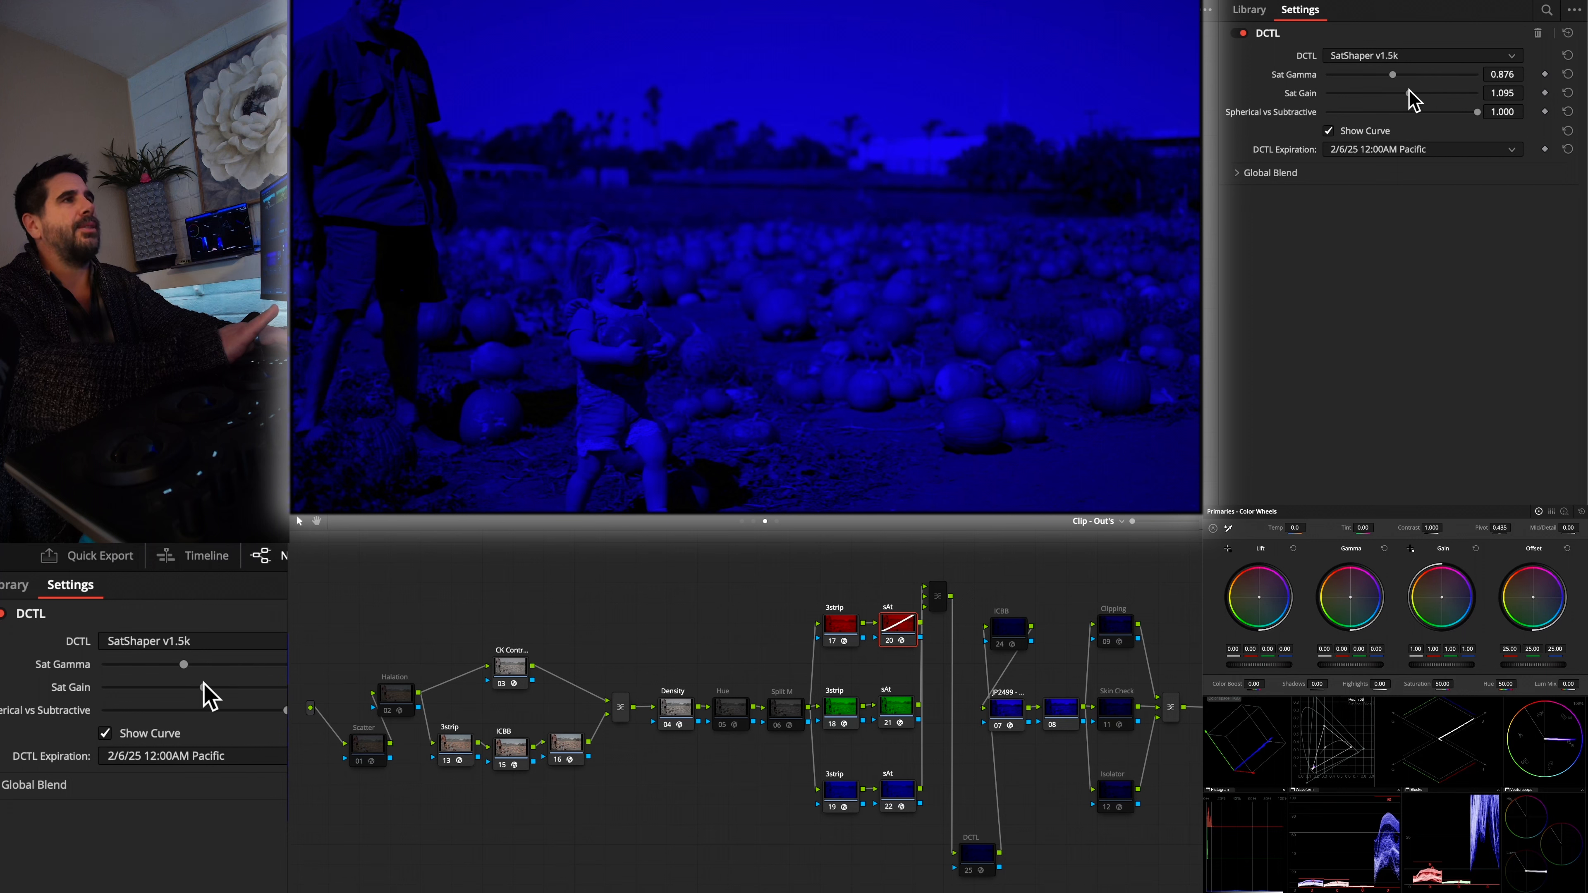
drag(1408, 93, 1410, 93)
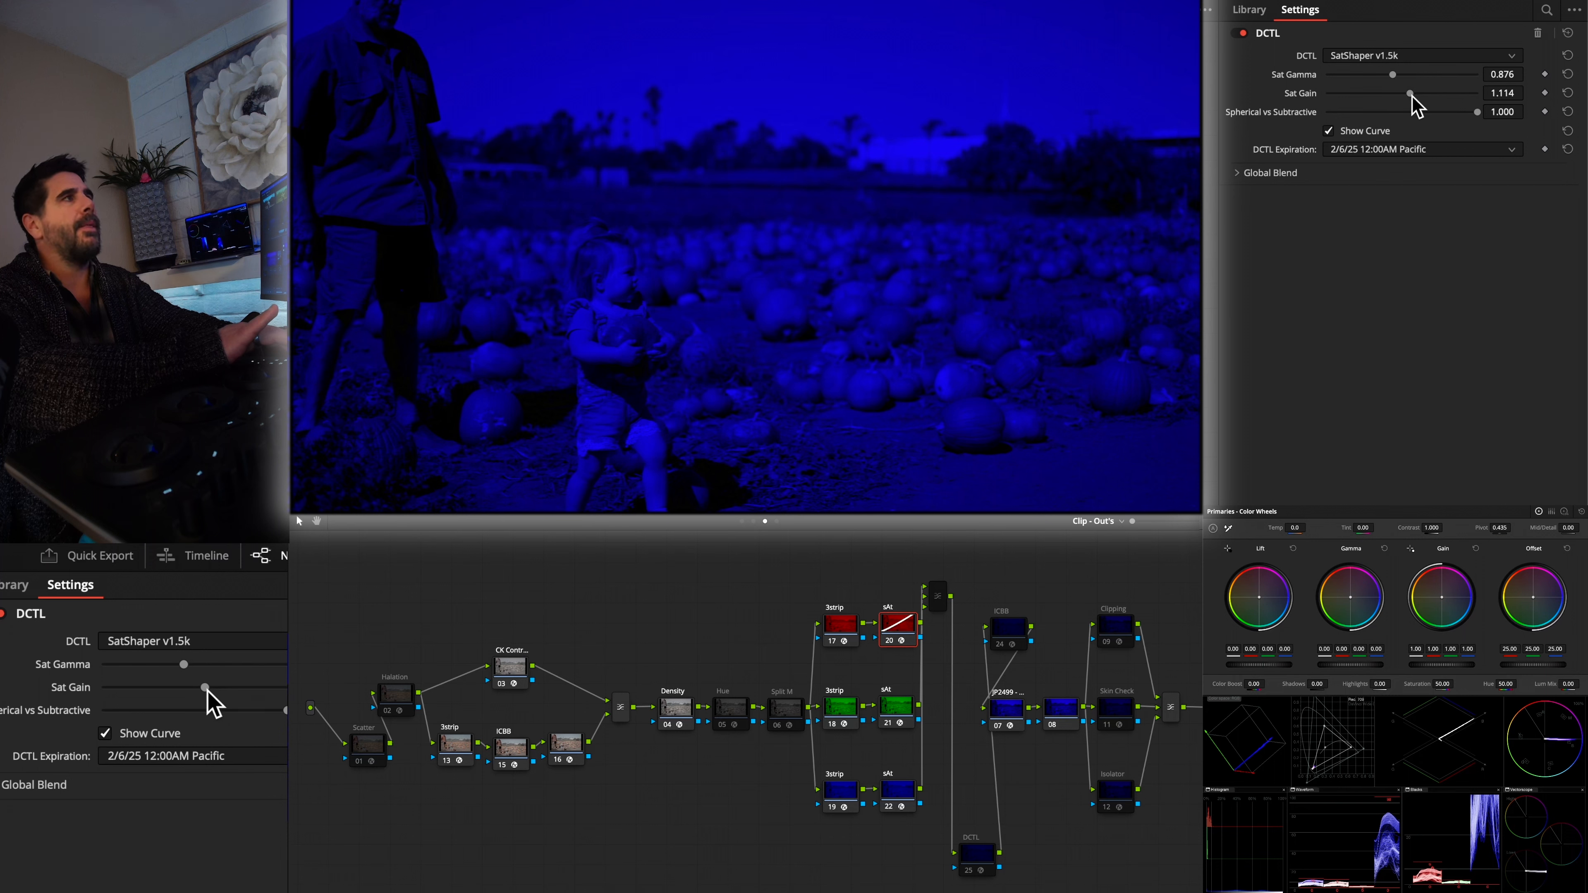
Step: Enable the layer mixer joining the red, green and blue branches and check its composite mode option
click(937, 596)
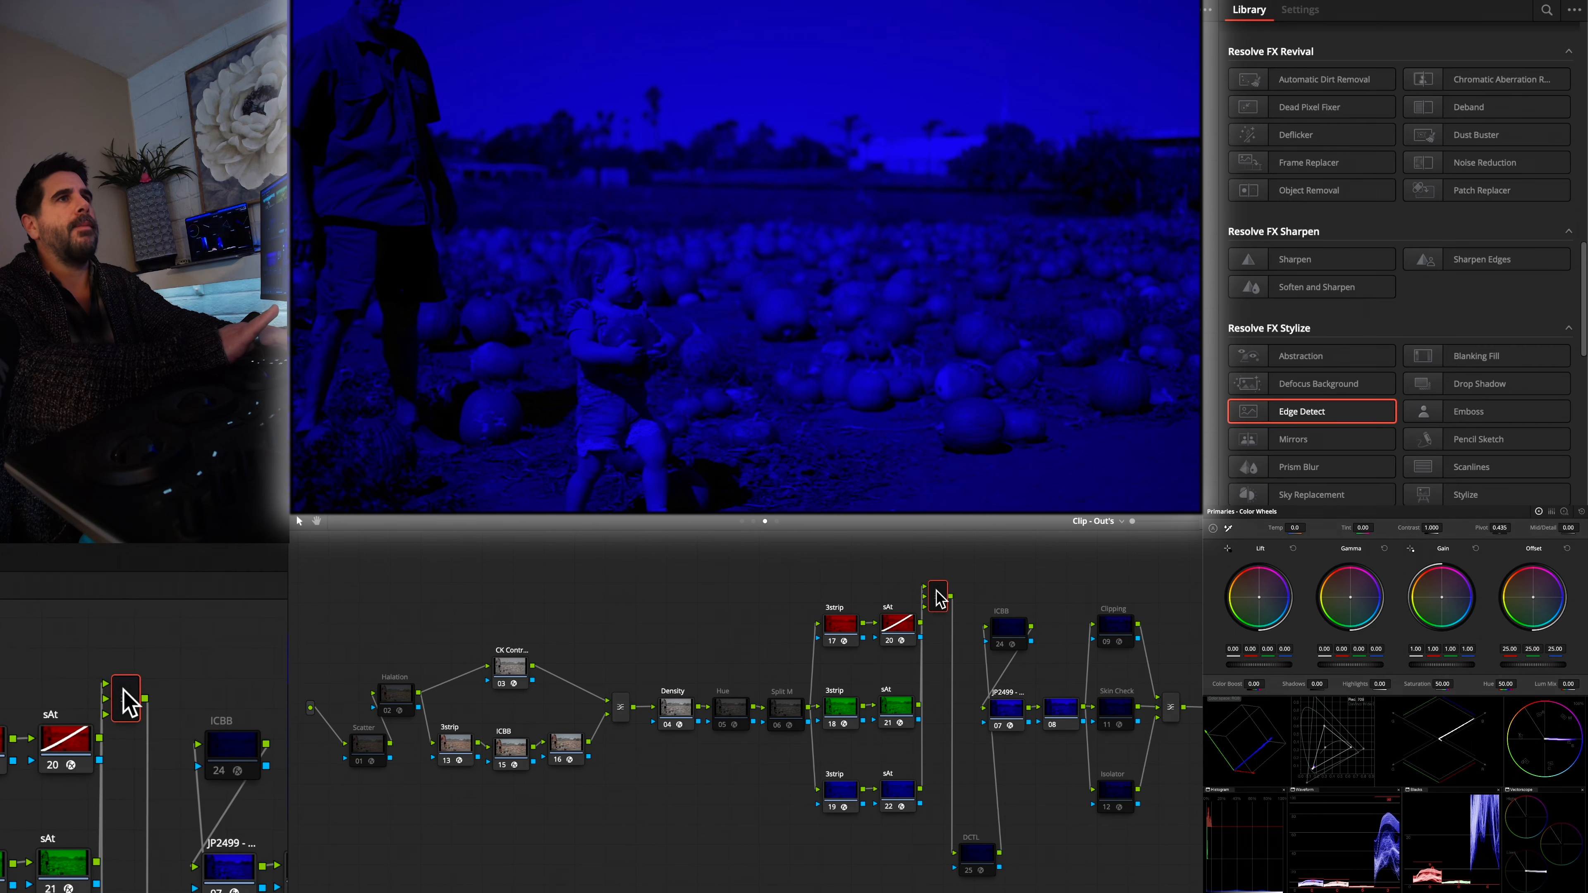
key(super+d)
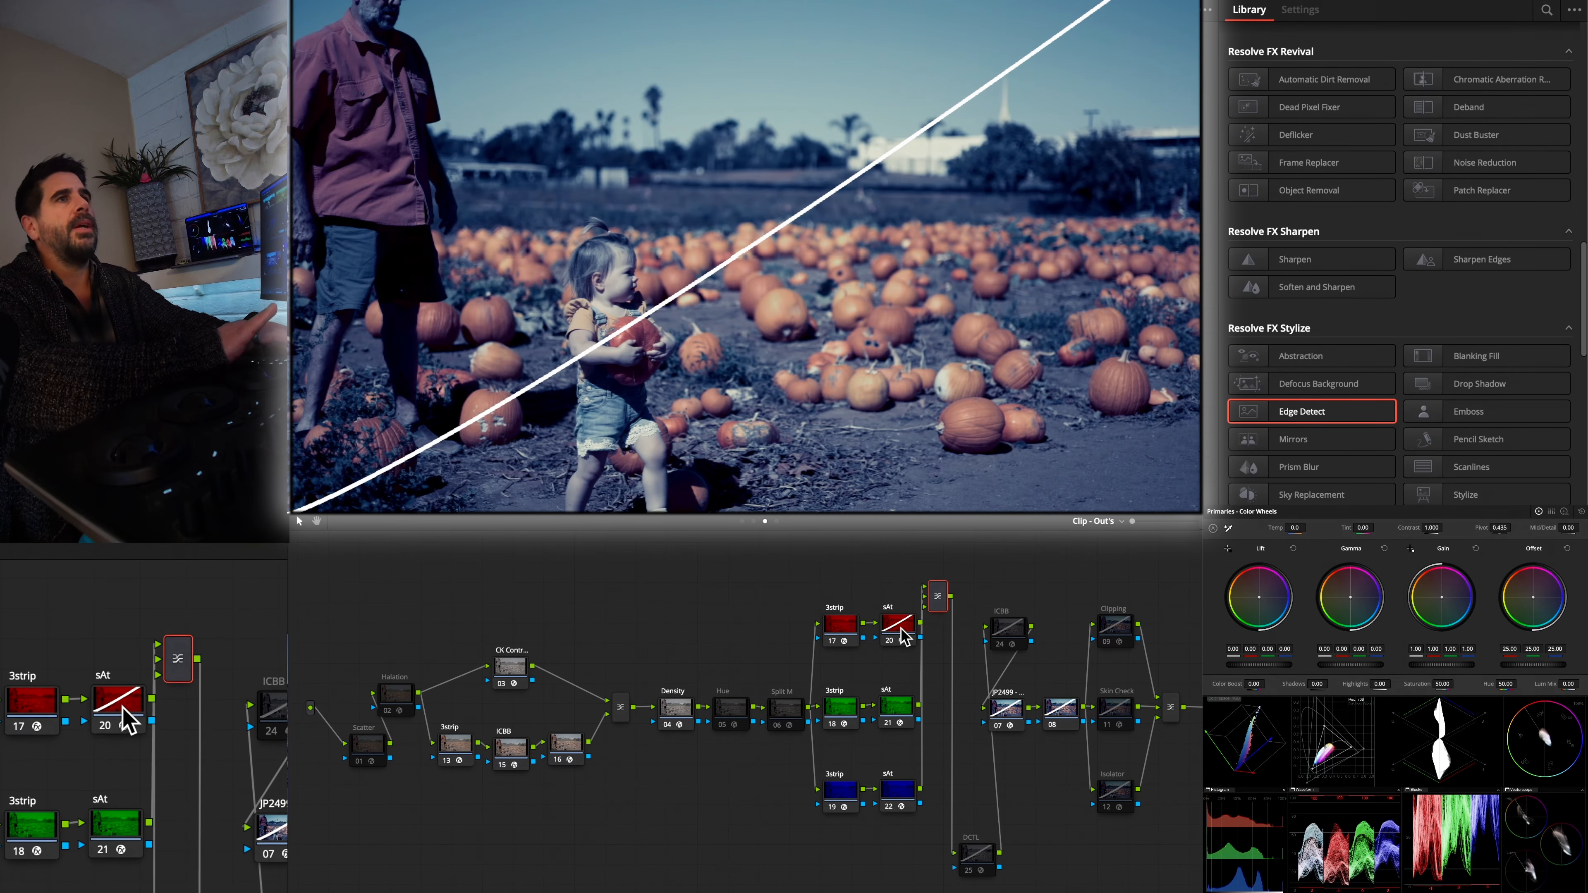
click(904, 637)
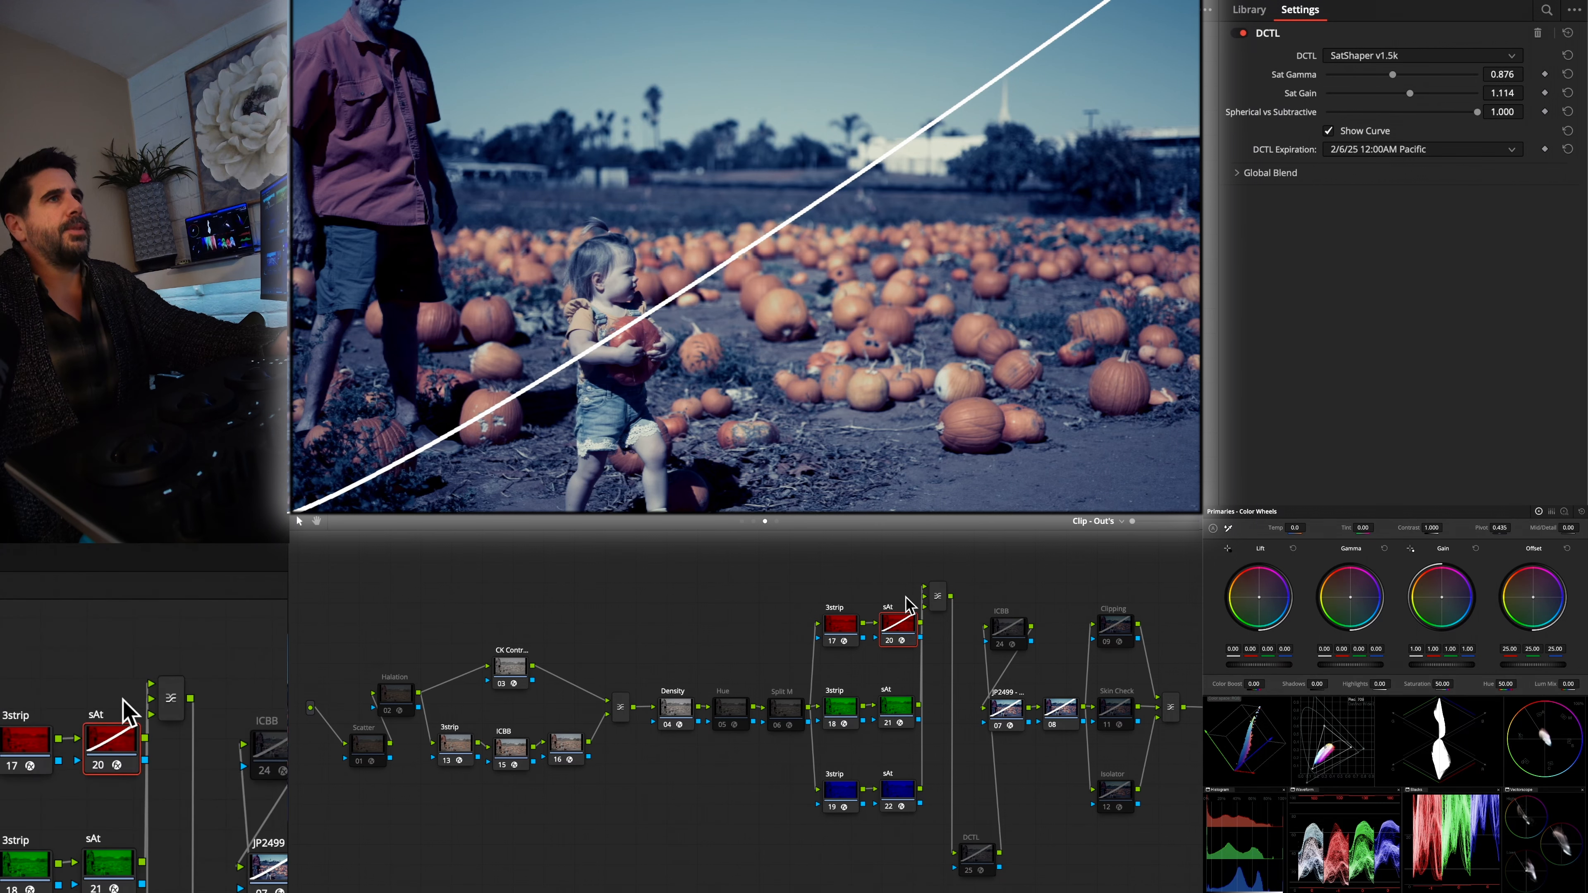
right_click(938, 598)
mouse_move(980, 688)
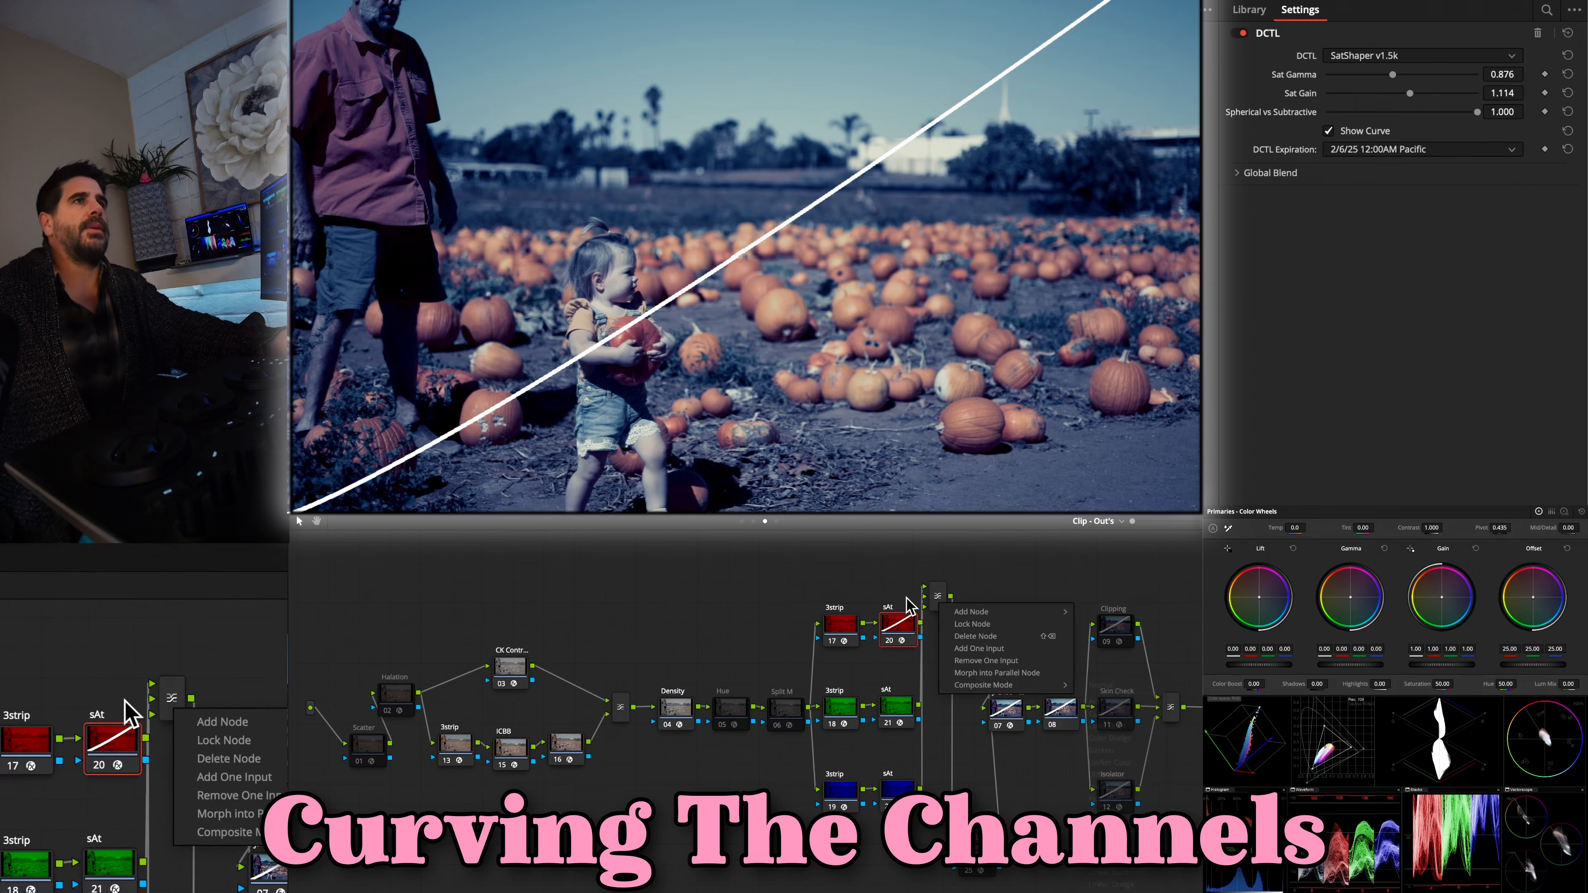
click(898, 577)
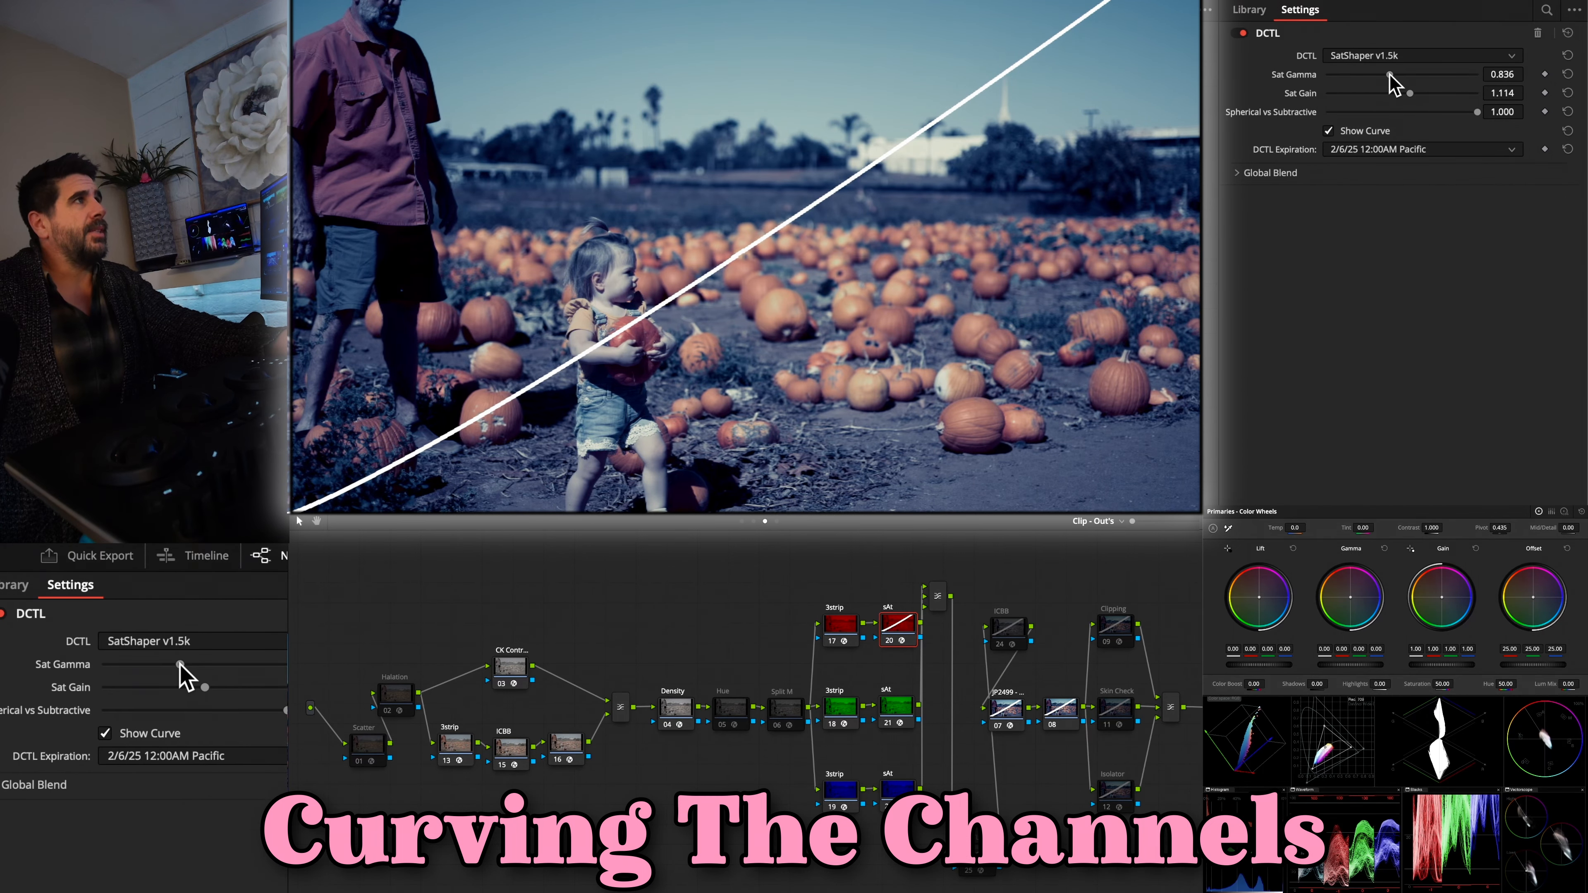
Step: Reshape the red channel's curve in sAt node 20 with Sat Gamma 0.597 and Sat Gain 1.095
drag(1393, 75, 1388, 80)
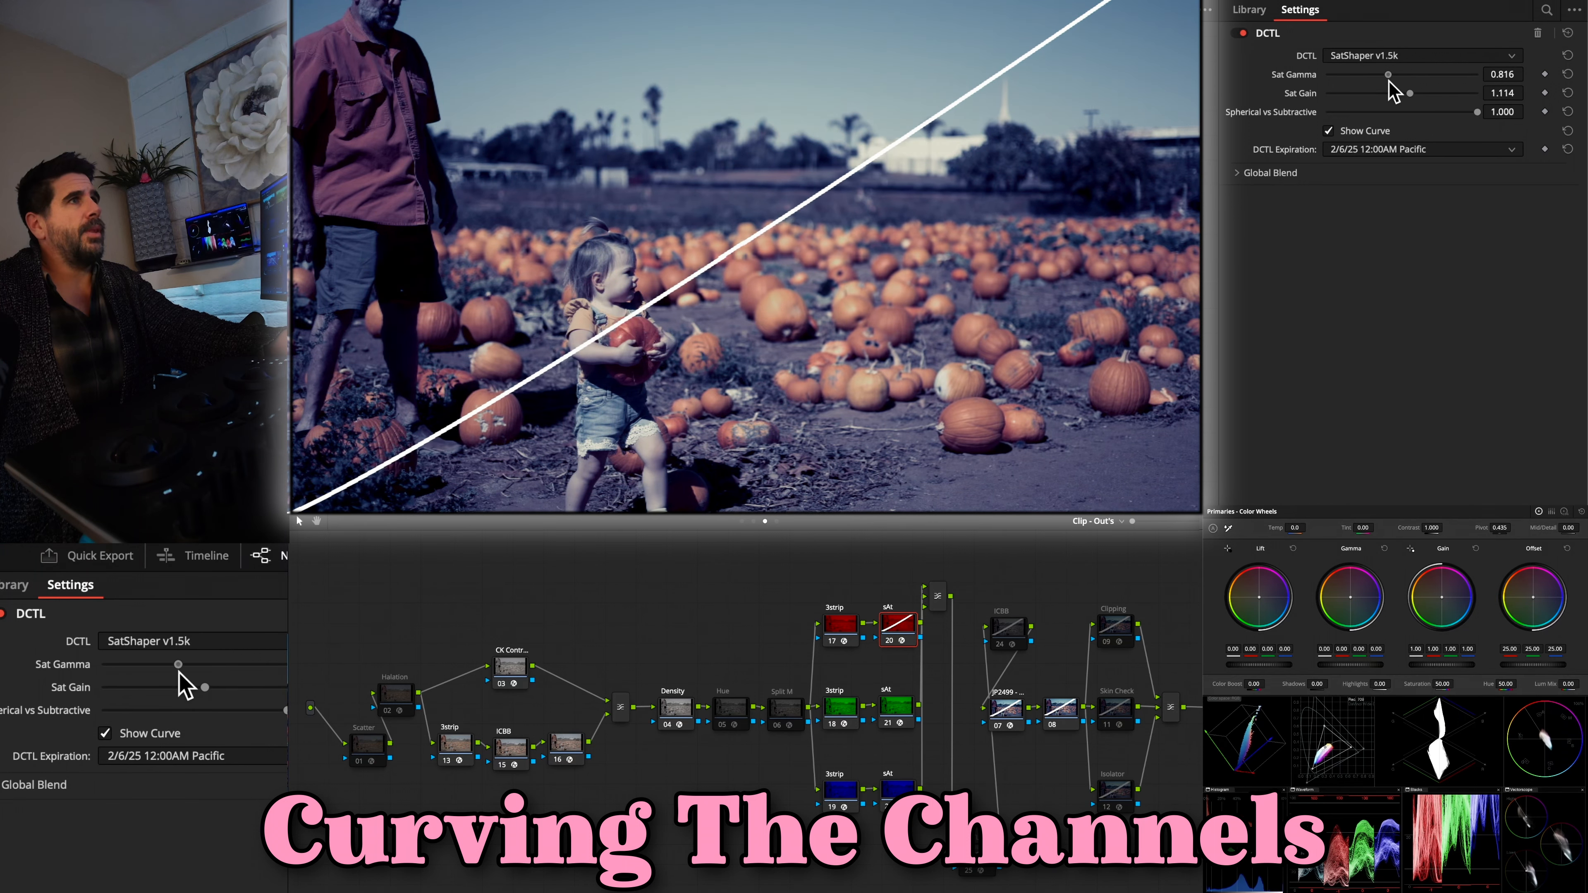
double_click(1305, 93)
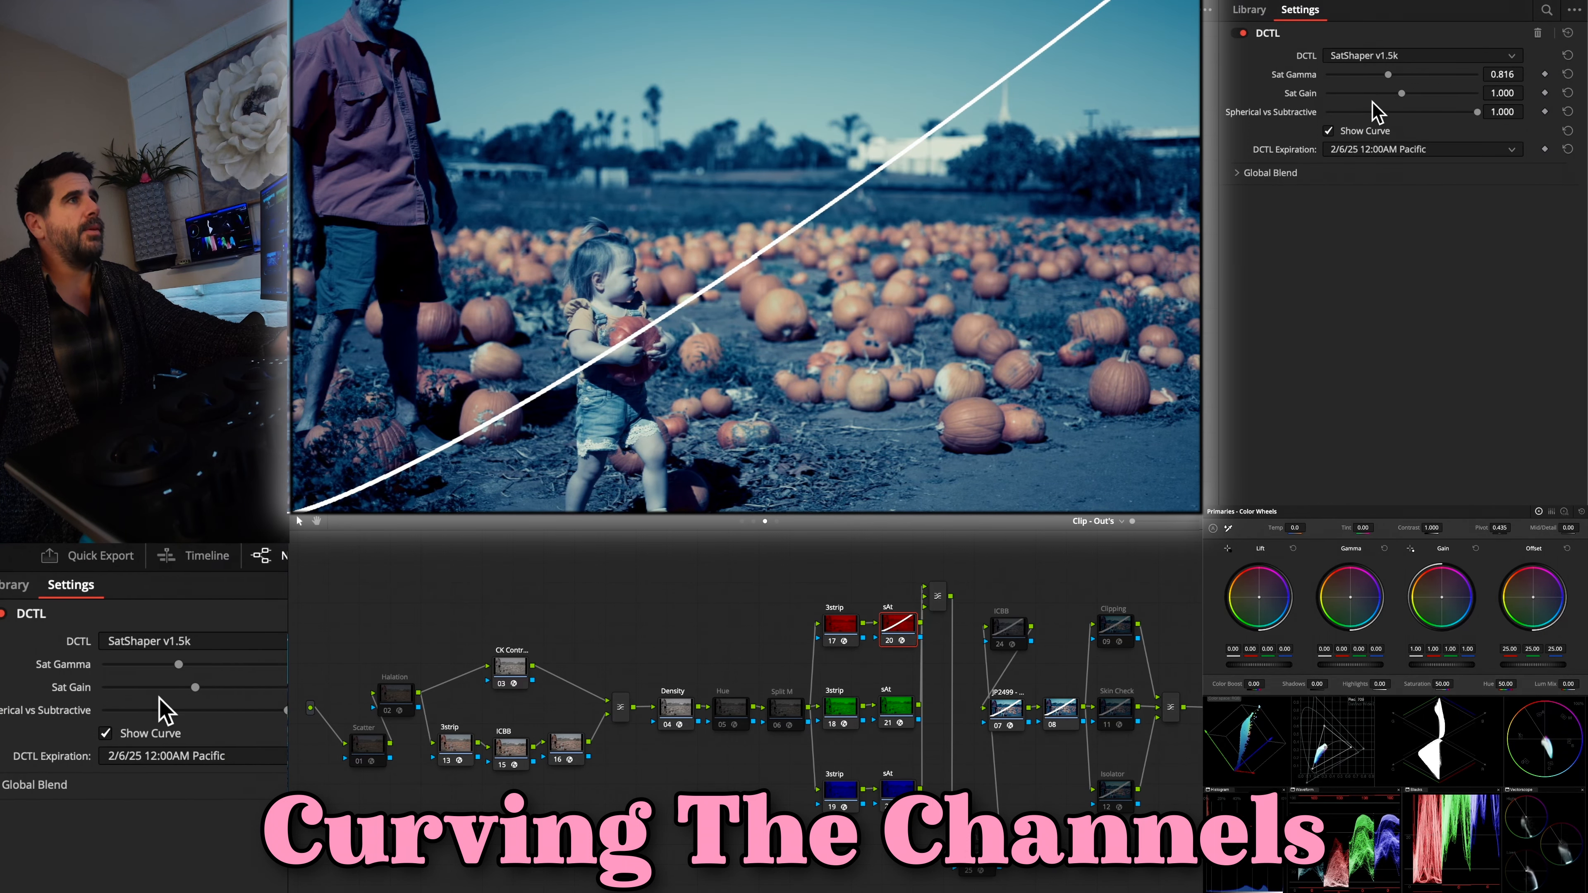
drag(1400, 102, 1370, 79)
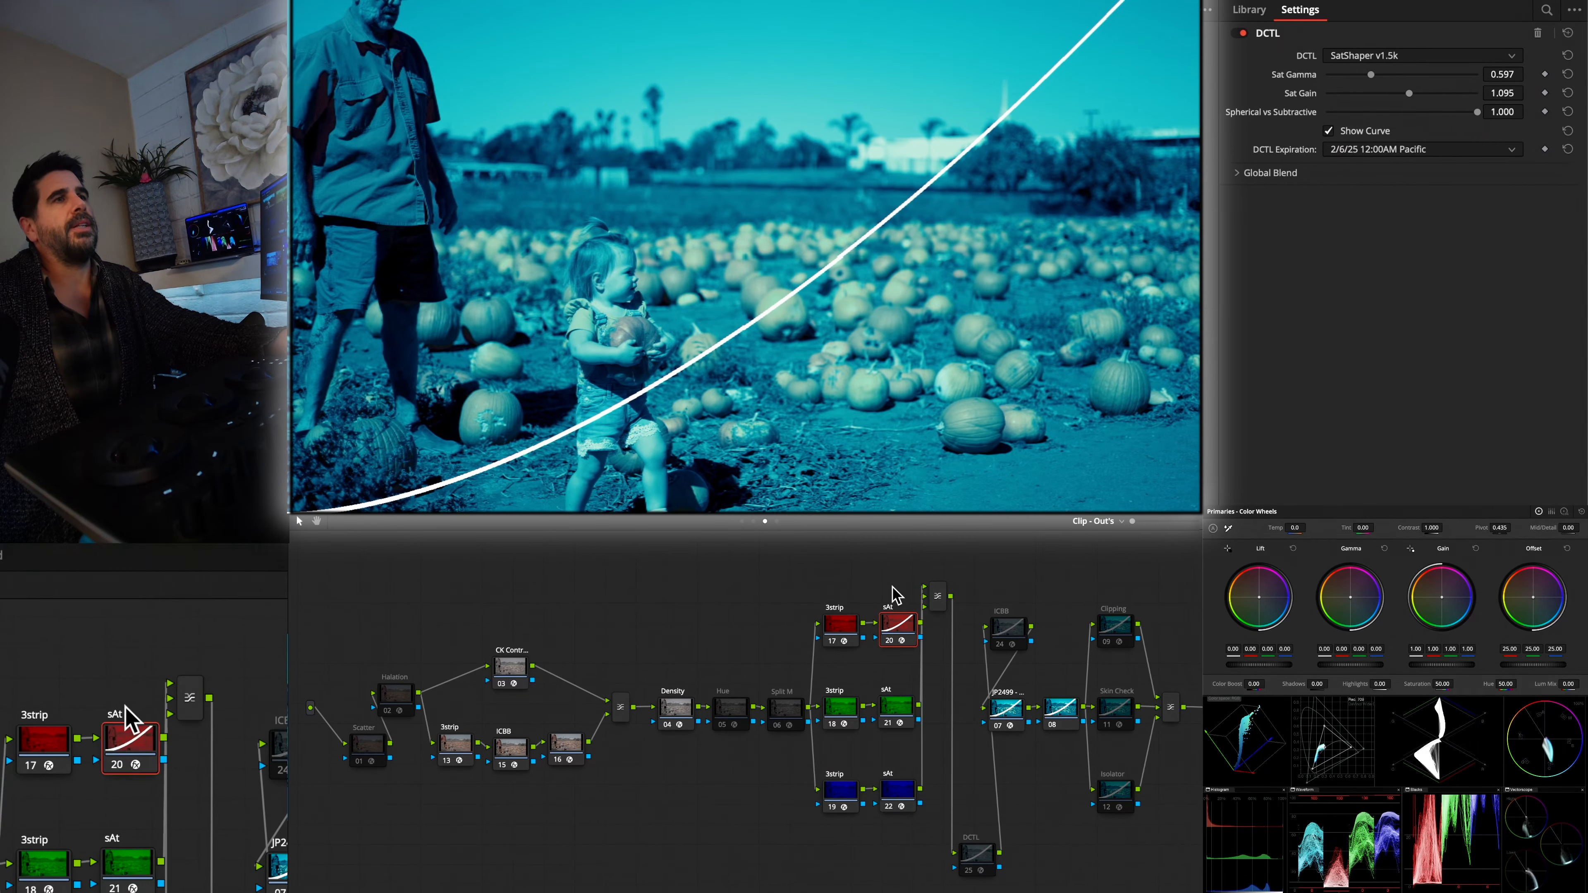
Step: Shape the blue channel's curve in sAt node 22 with Sat Gamma 1.692 and Sat Gain 0.985, and hide the blue and red curve overlays
click(898, 791)
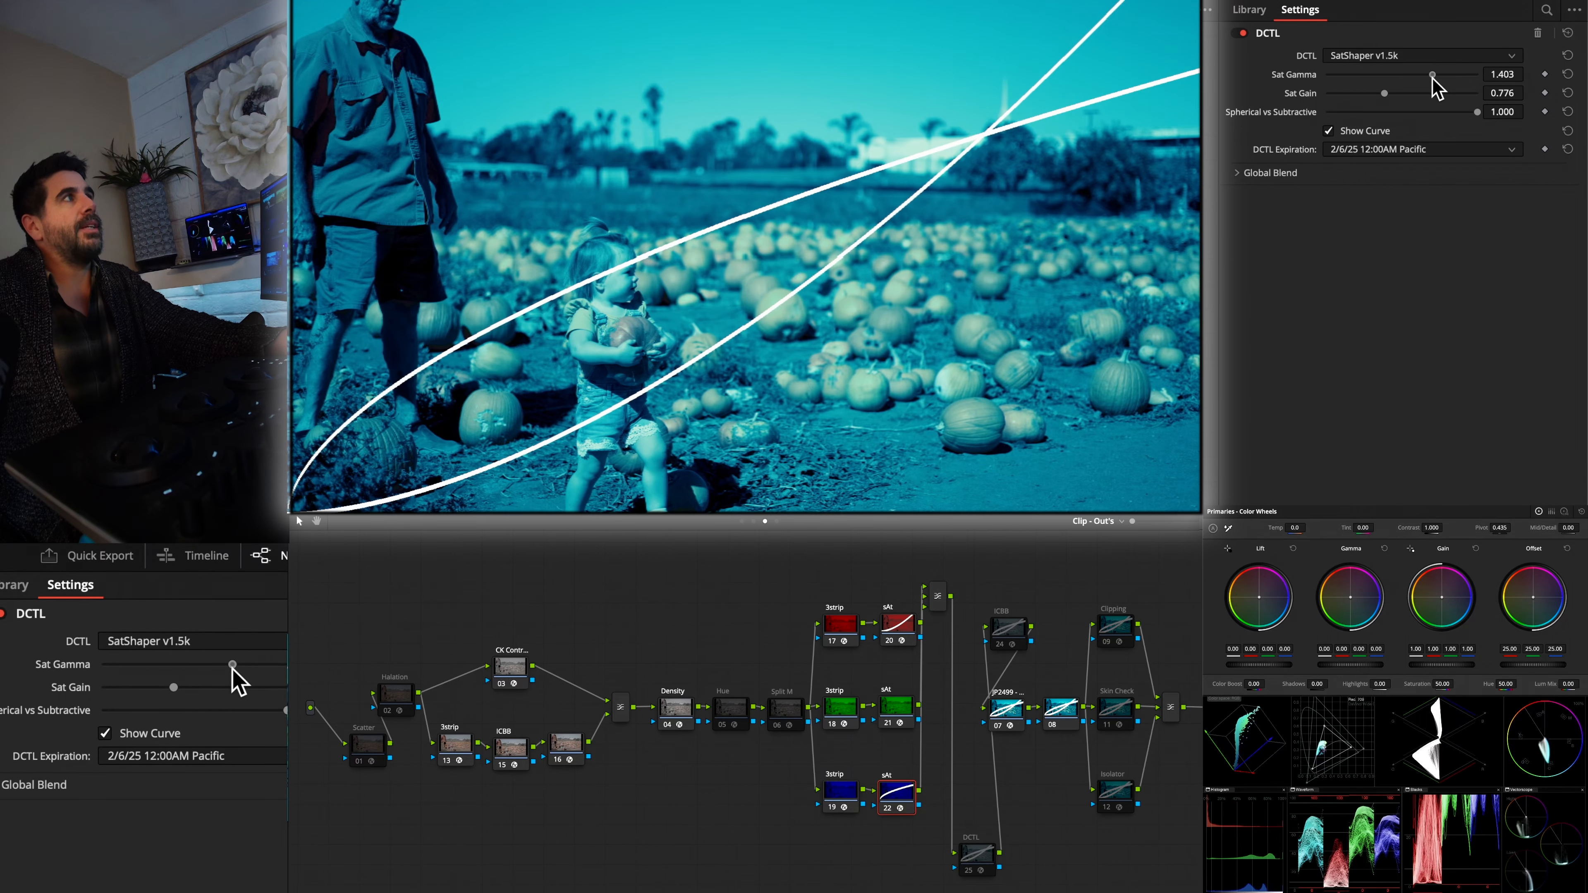
mouse_move(1451, 73)
mouse_down()
mouse_move(1396, 93)
mouse_move(1449, 78)
mouse_up()
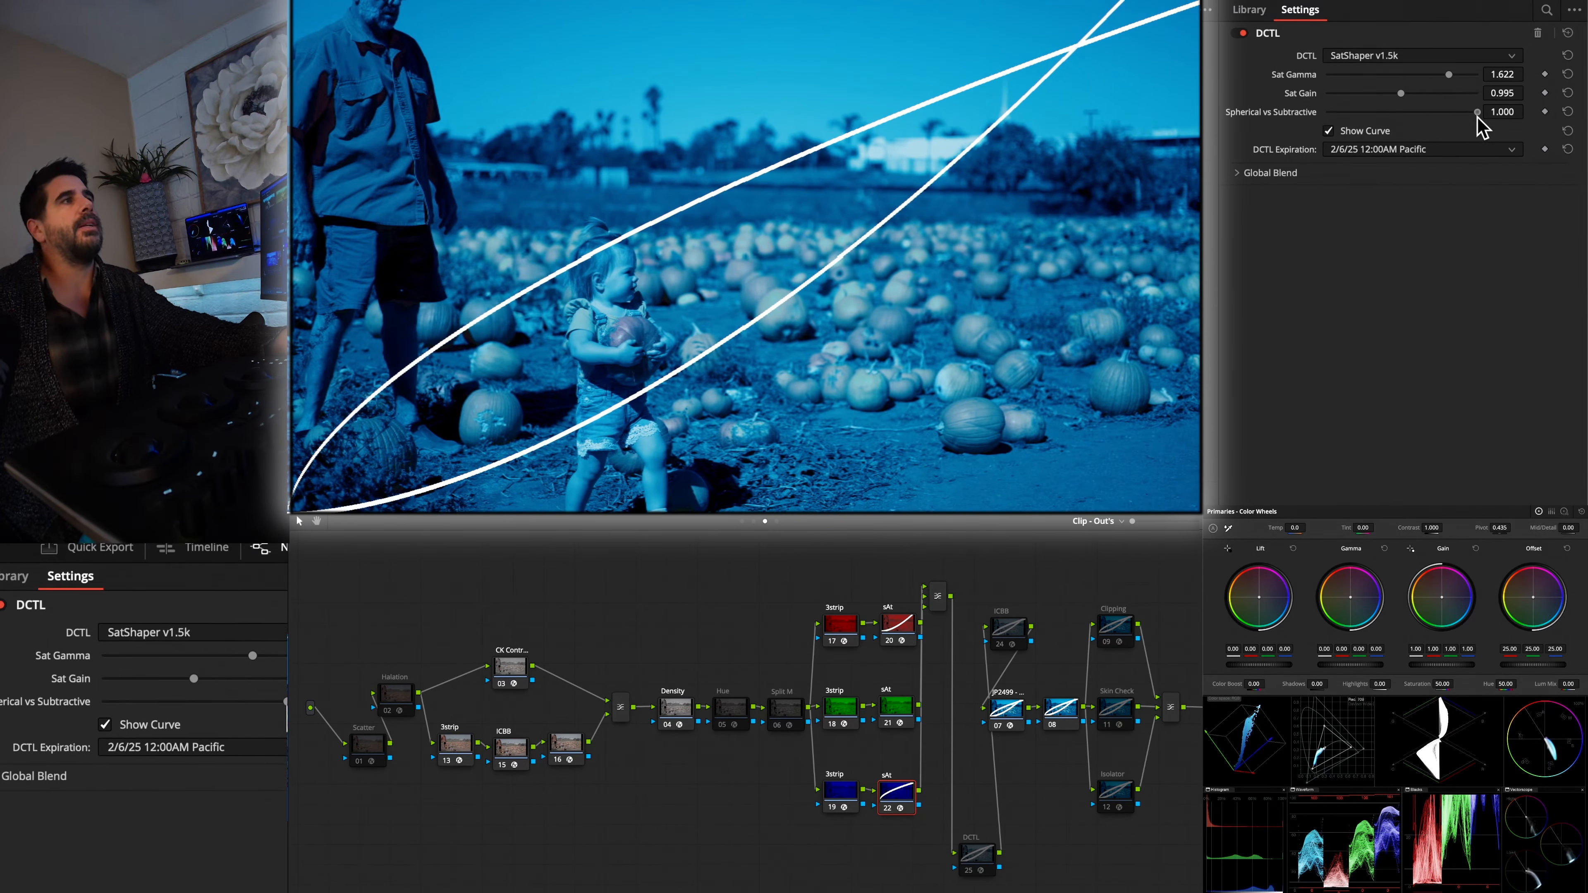
click(1394, 112)
click(1480, 111)
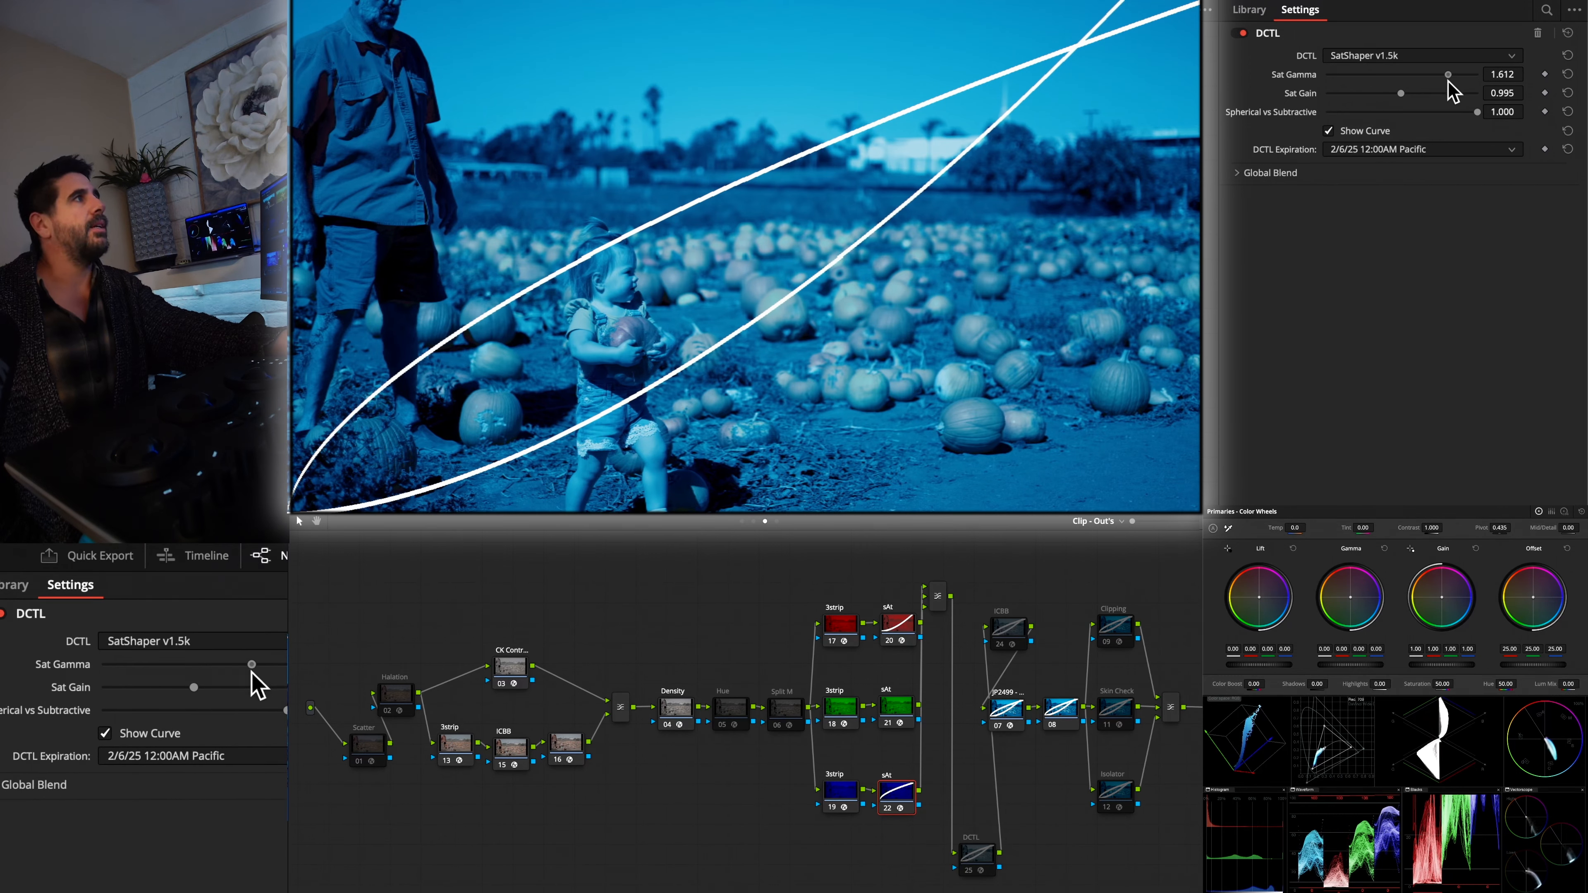
drag(1447, 80, 1452, 80)
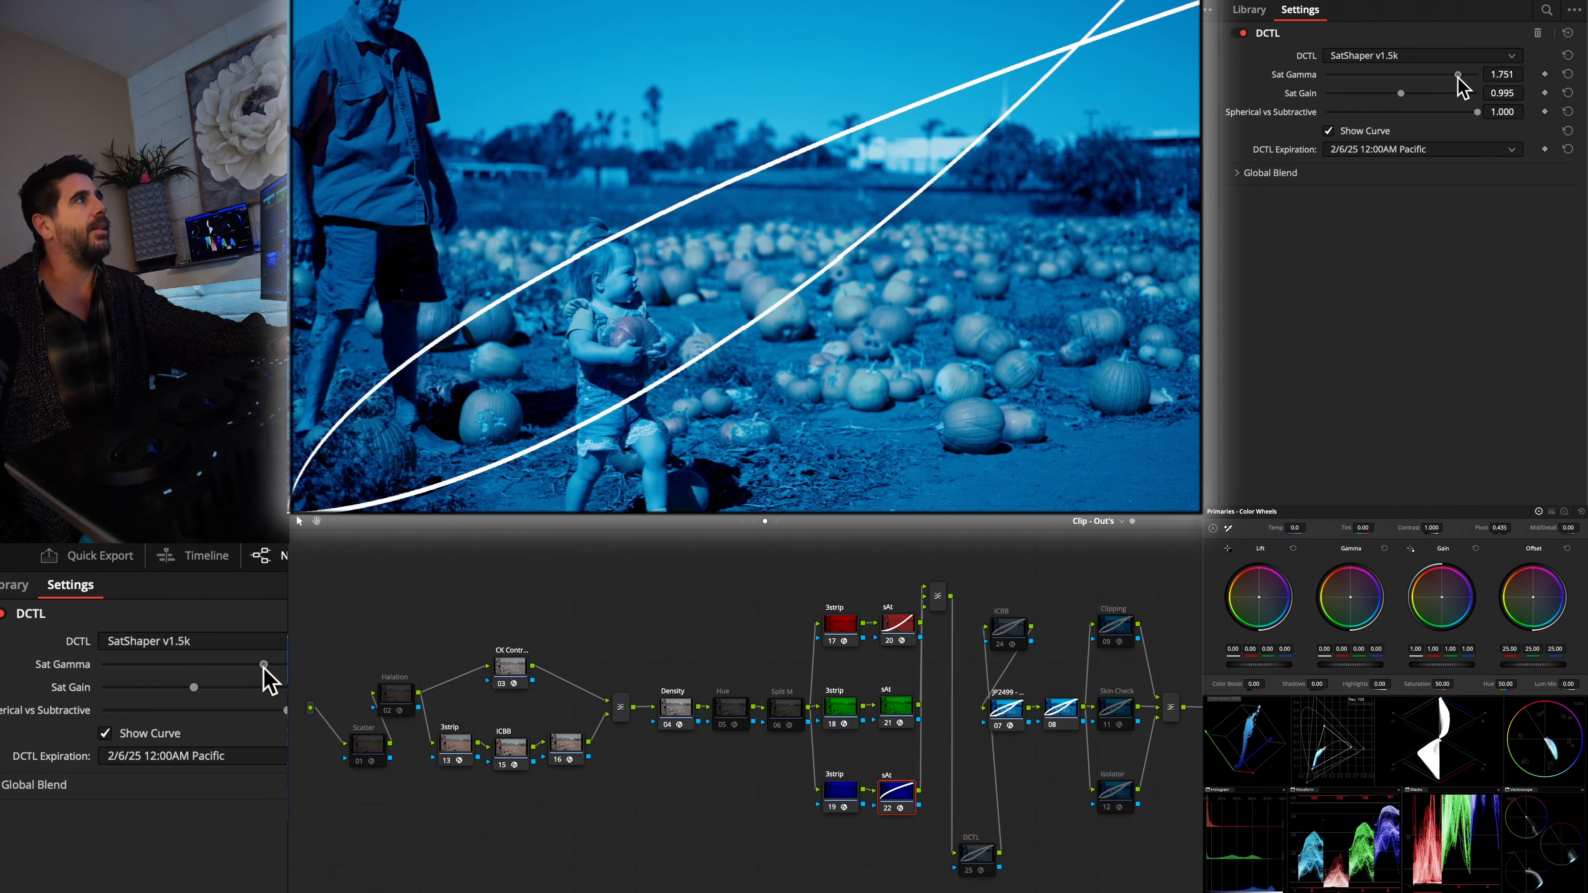
drag(1449, 80, 1455, 80)
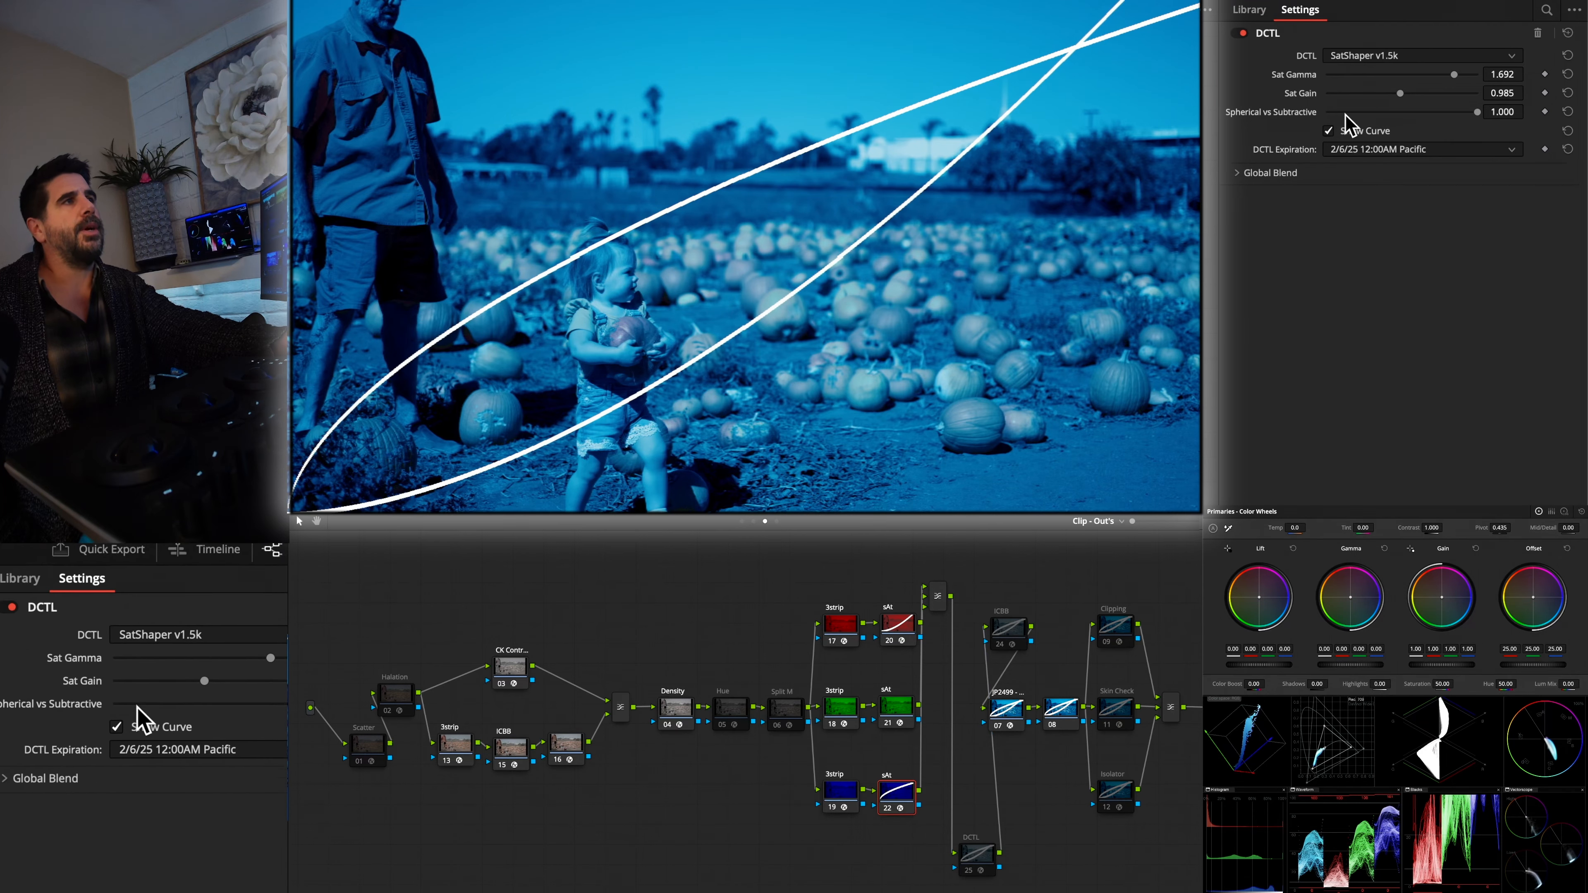
click(1353, 131)
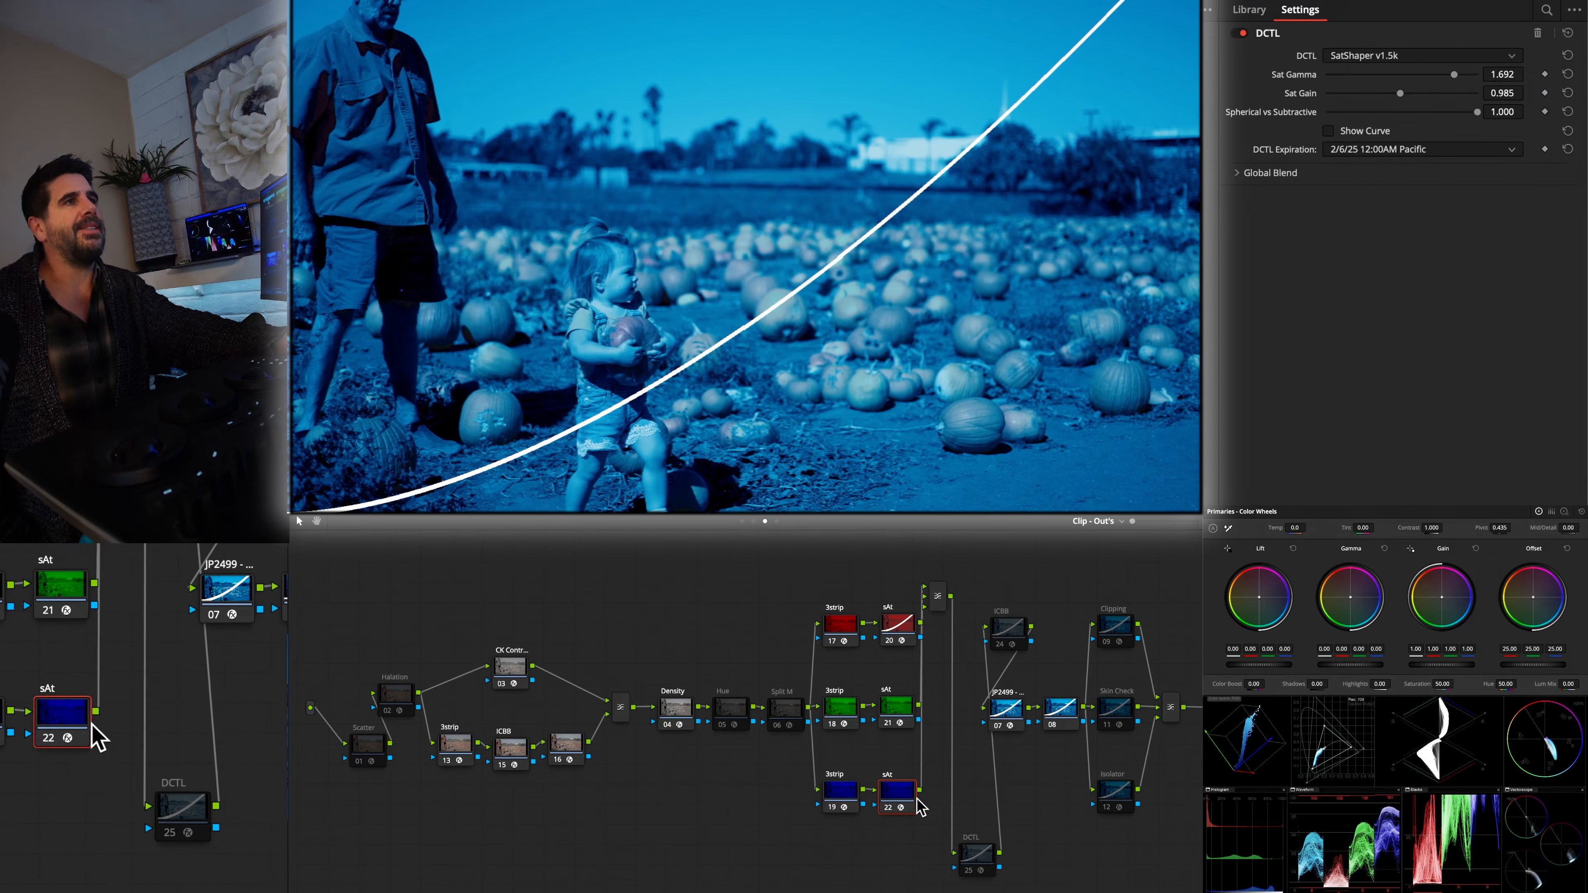
click(898, 624)
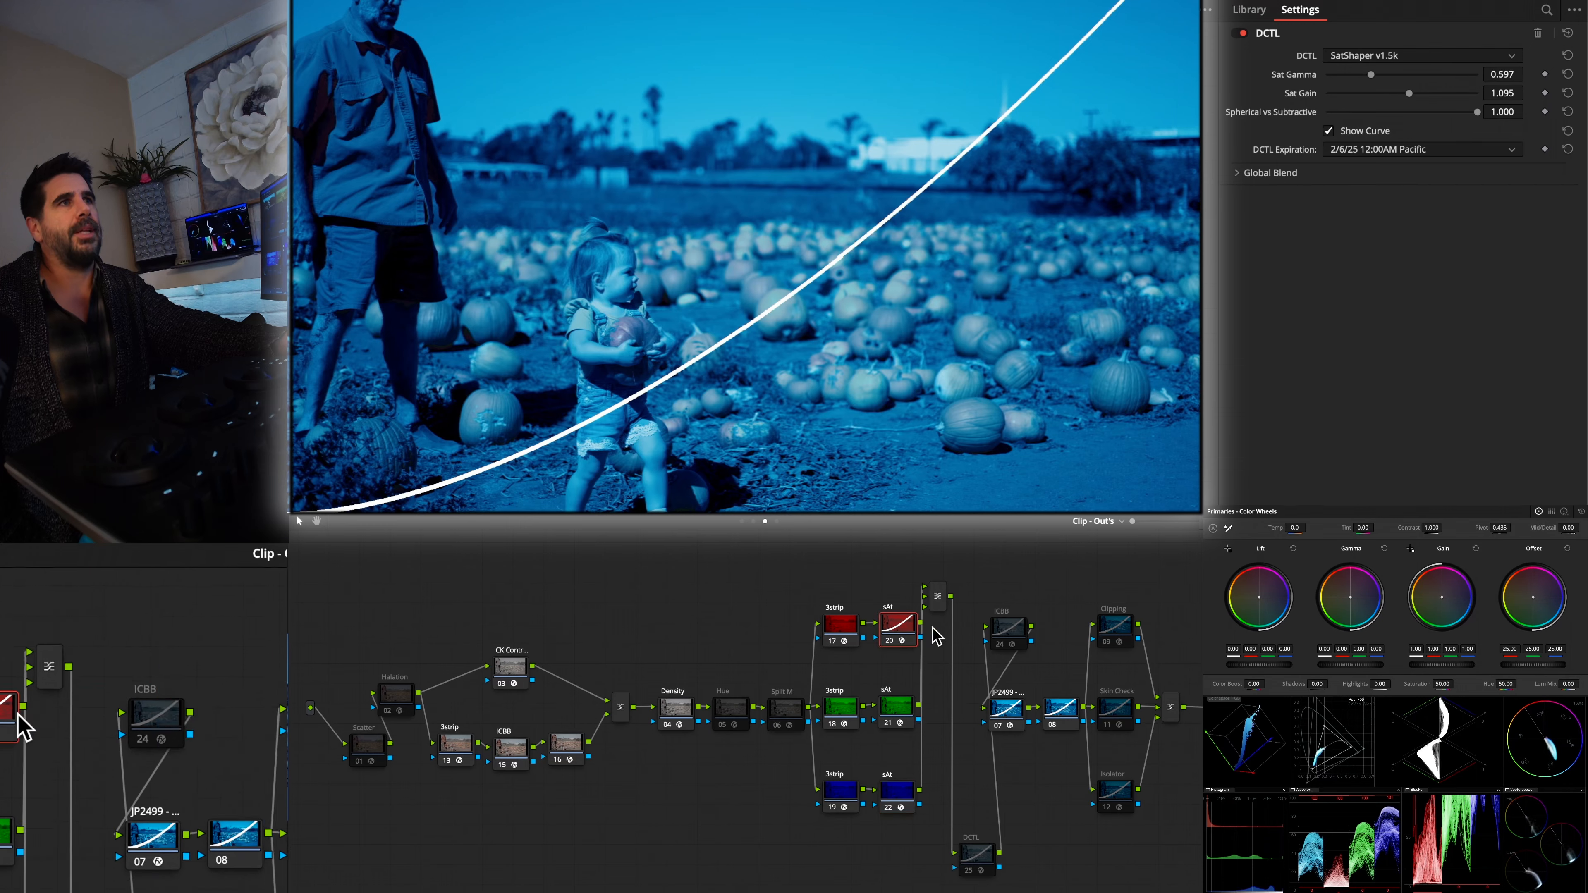
Step: Enable the DCTL node 25 and set the exposure of its IC_Purkinje_Effect_V0_1 to -1.679
click(981, 858)
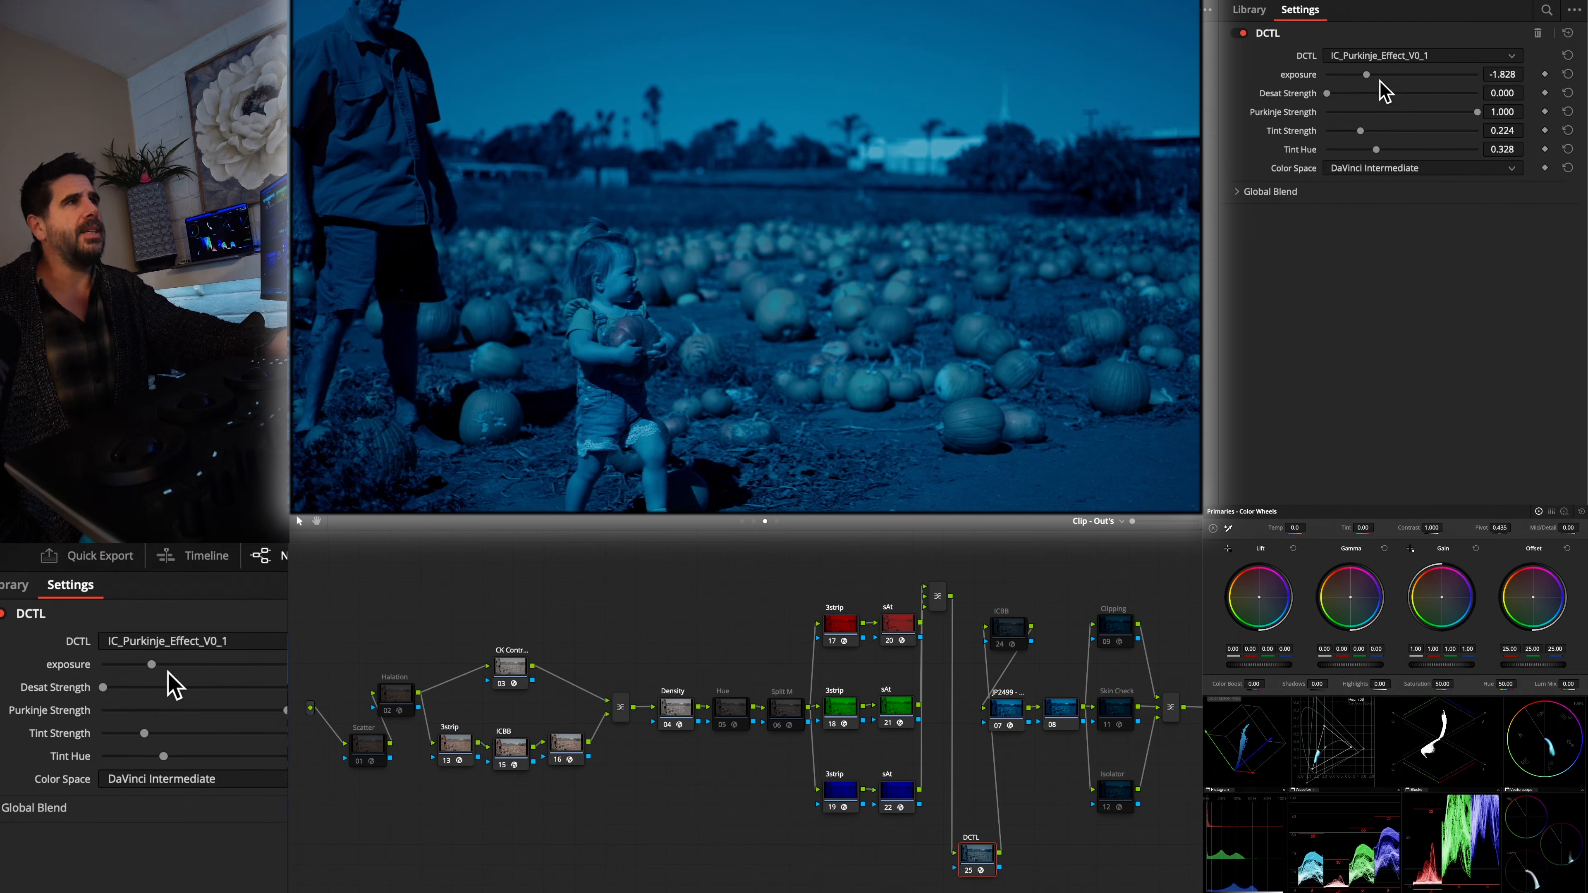
drag(1368, 75, 1382, 75)
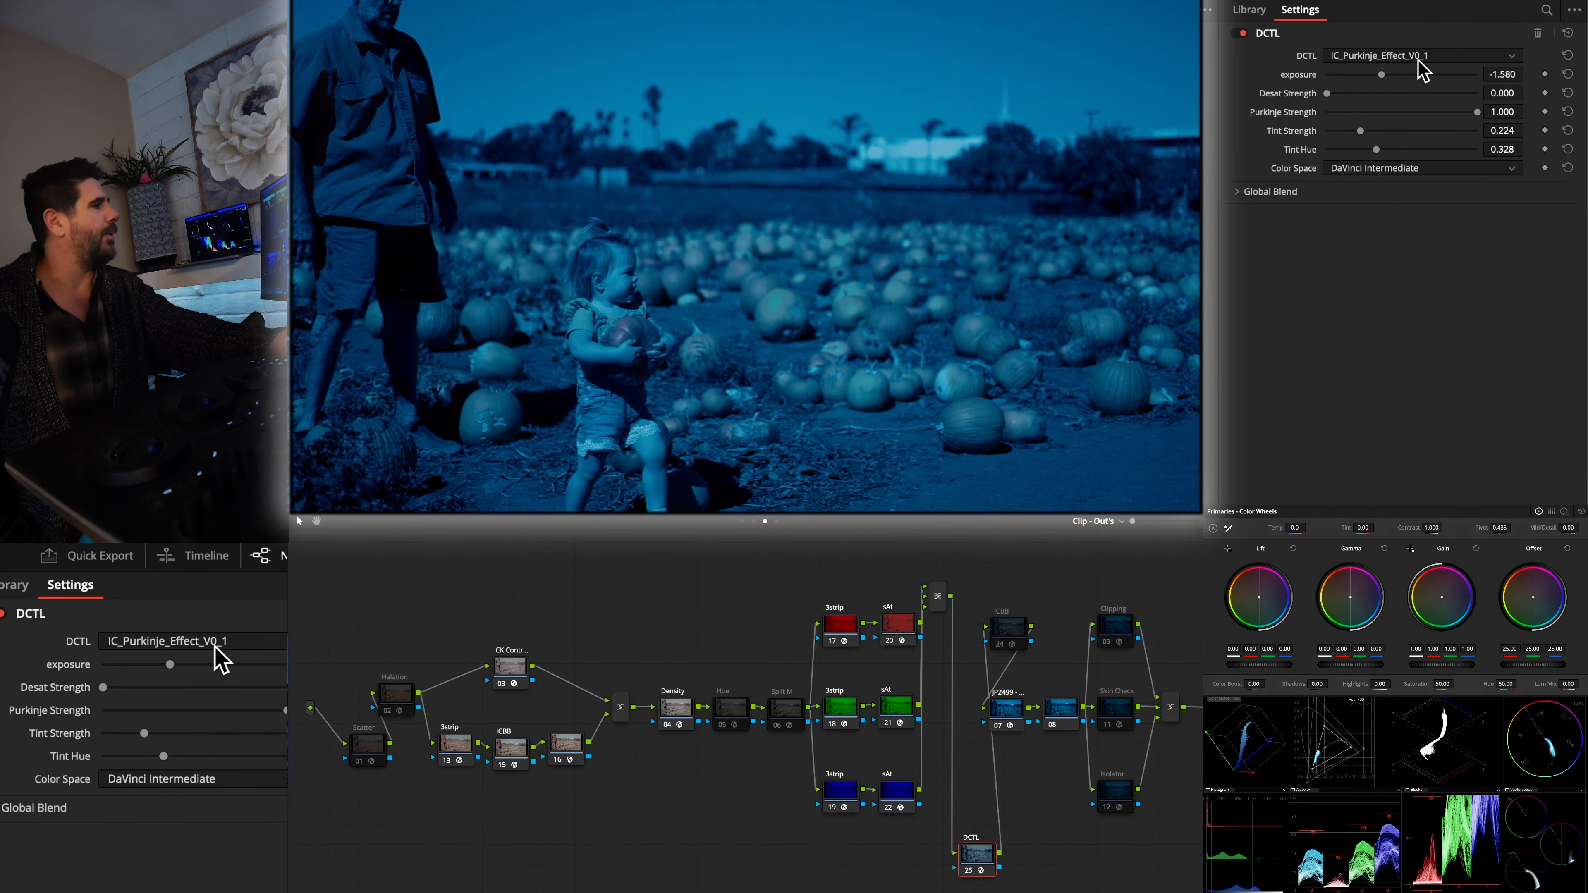
mouse_move(1383, 77)
mouse_down()
mouse_move(1330, 70)
mouse_move(1415, 70)
mouse_move(1355, 65)
mouse_move(1376, 61)
mouse_move(1374, 84)
mouse_up()
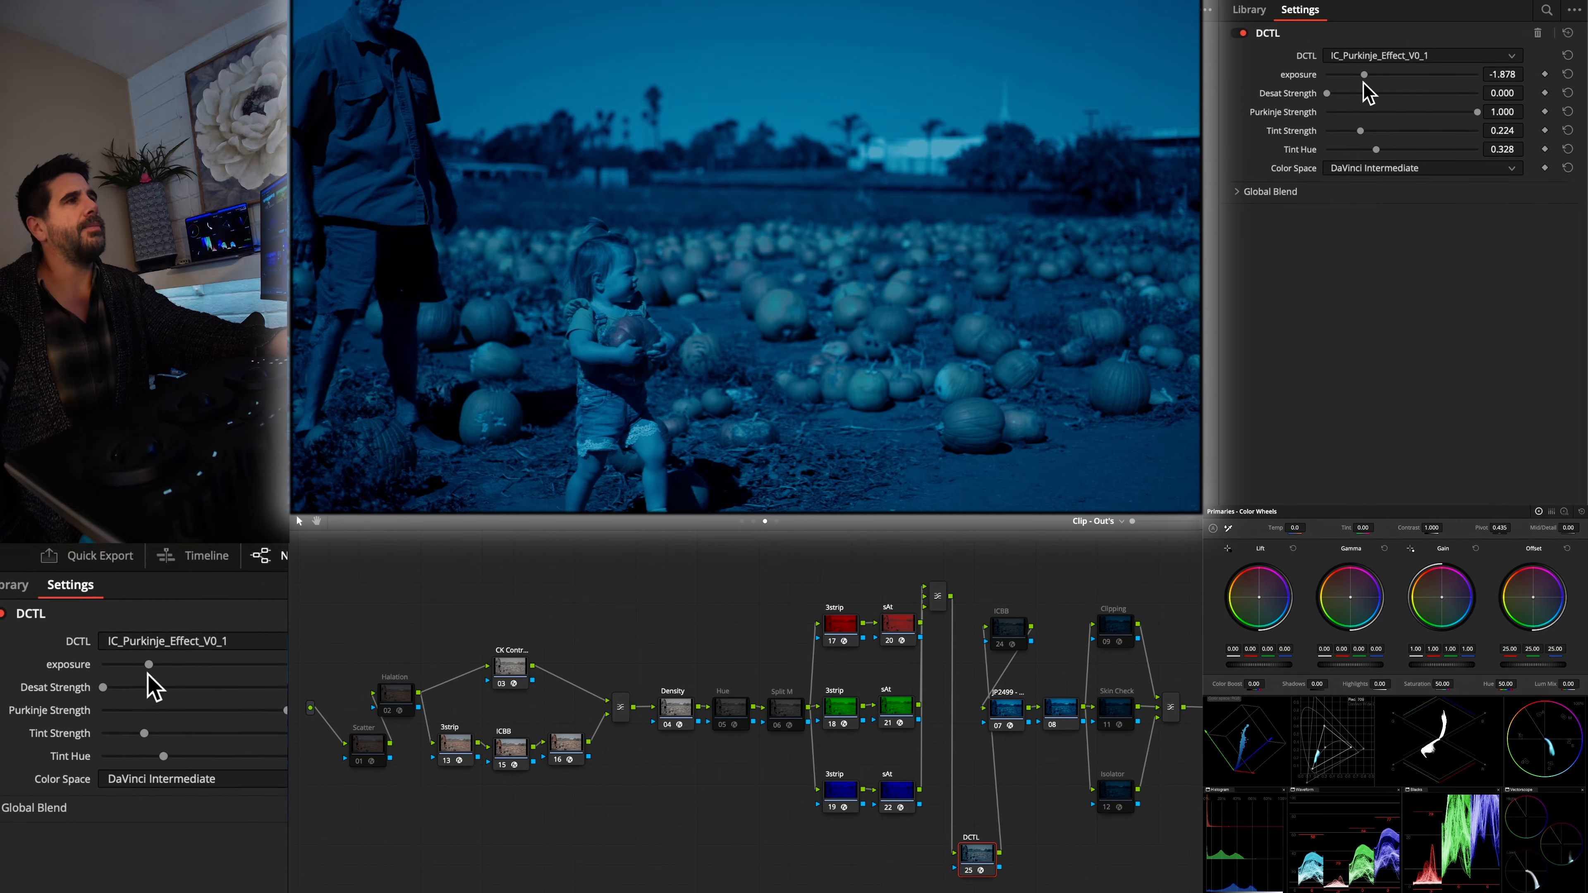
drag(1359, 76, 1376, 76)
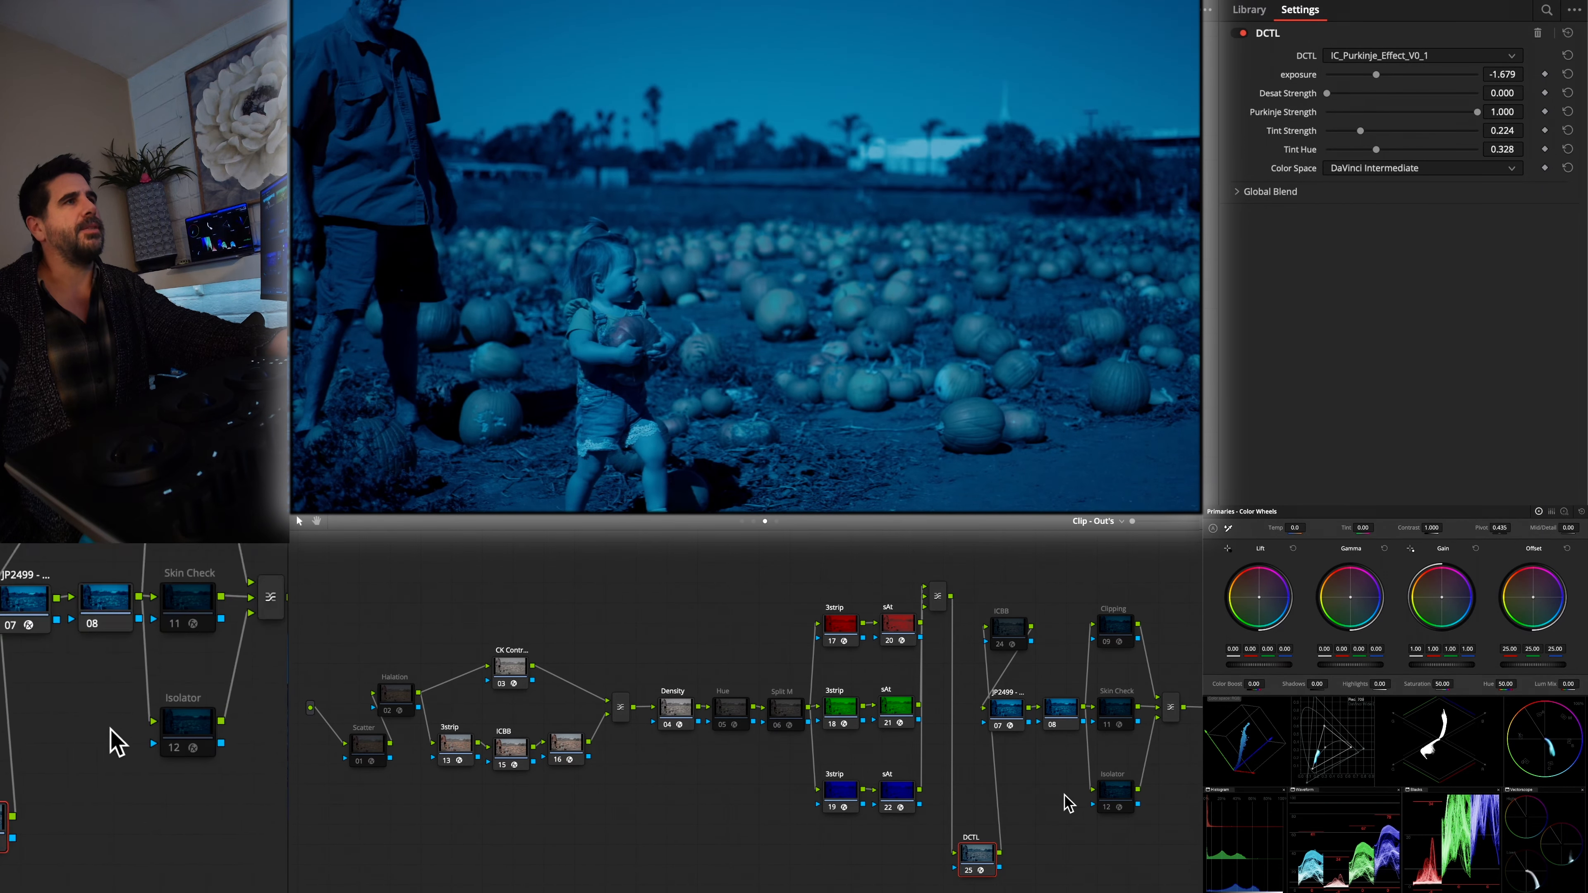
Step: Try the LinearGrade DCTL in node 25 with exposure at -1.04, and undo the change
click(1391, 56)
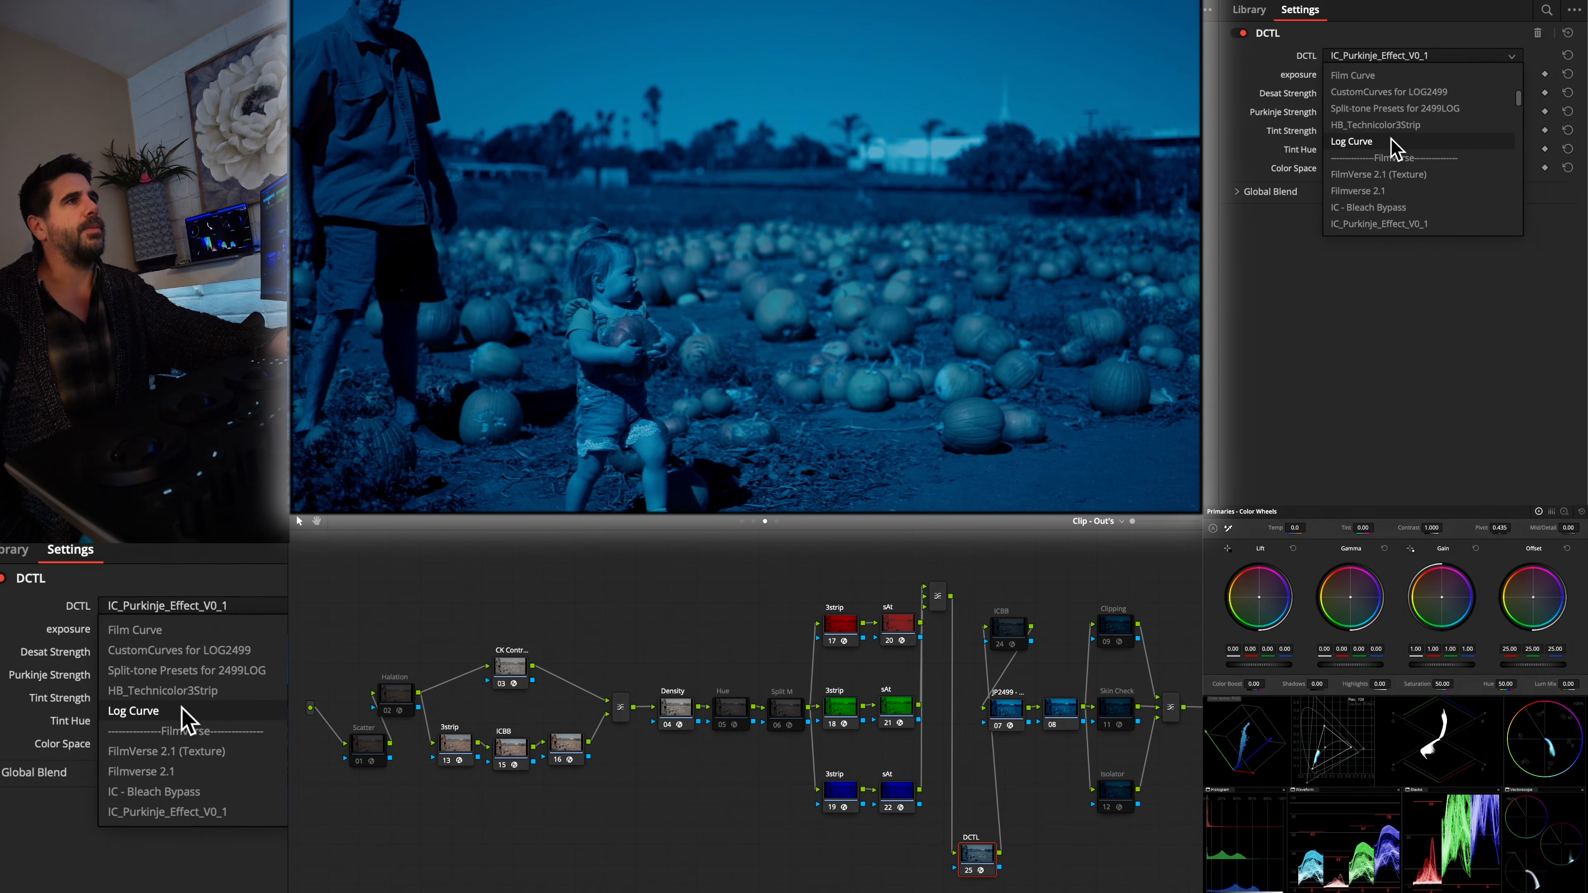
scroll(1391, 150, down, 8)
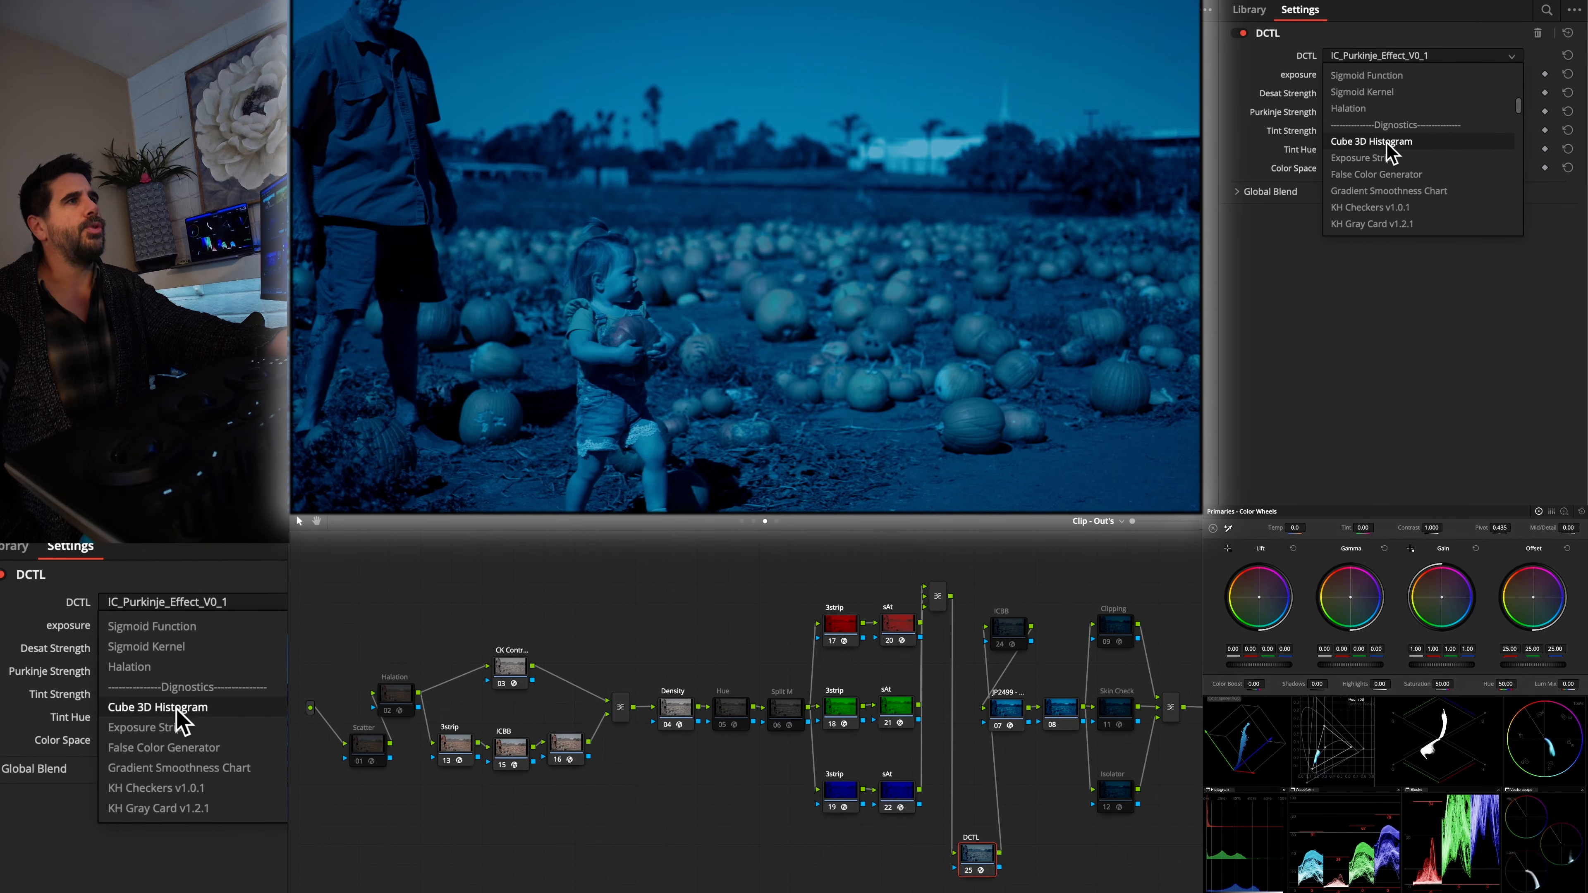
scroll(1389, 150, down, 3)
scroll(1389, 151, up, 3)
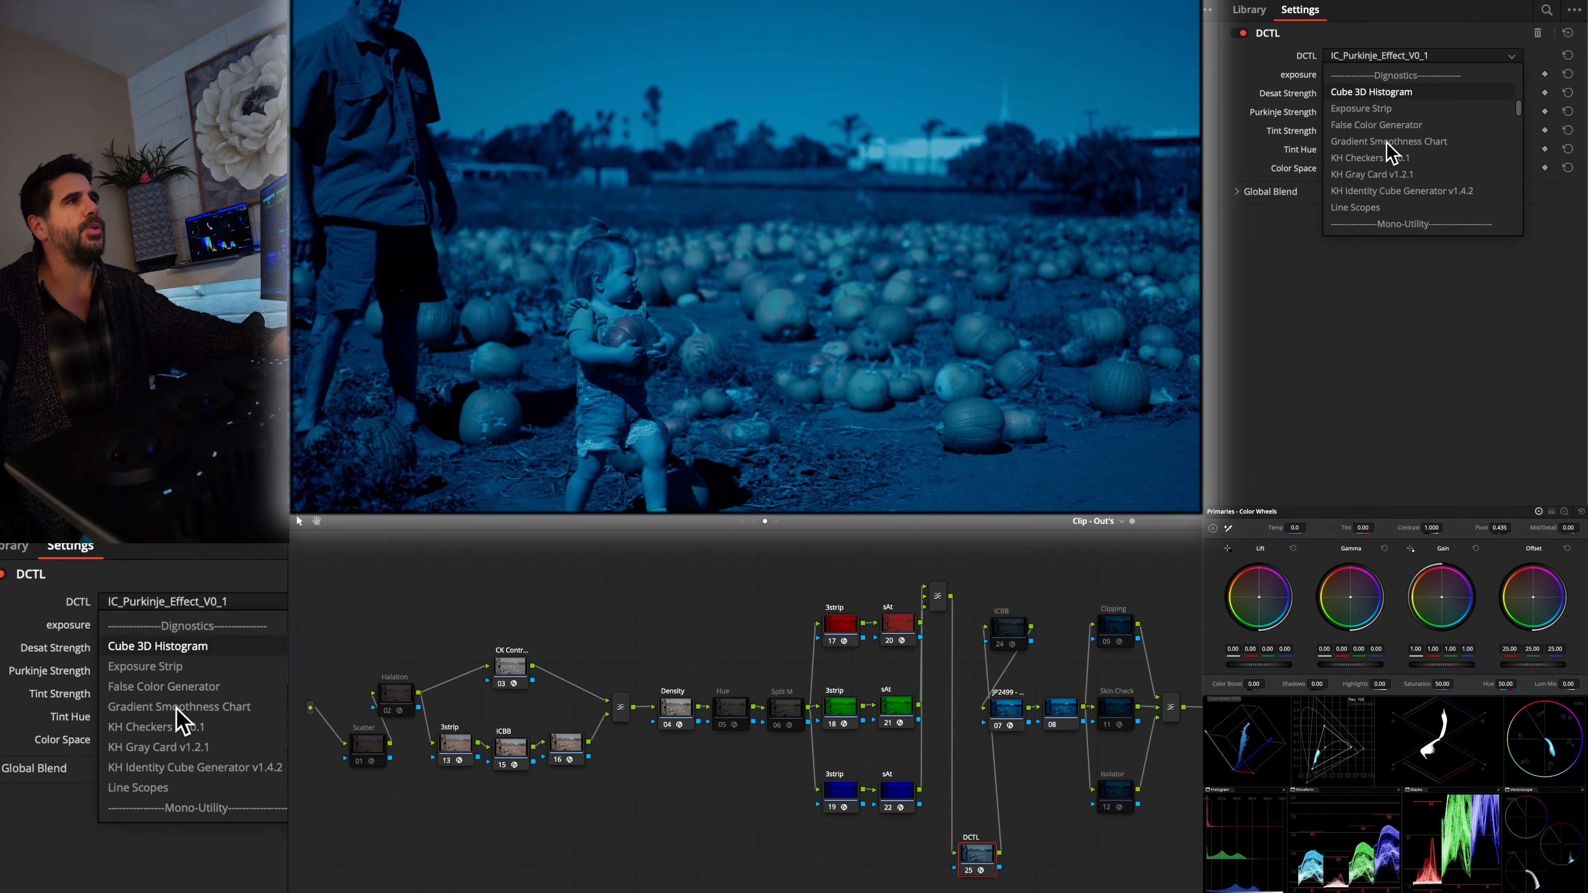
scroll(1386, 144, up, 8)
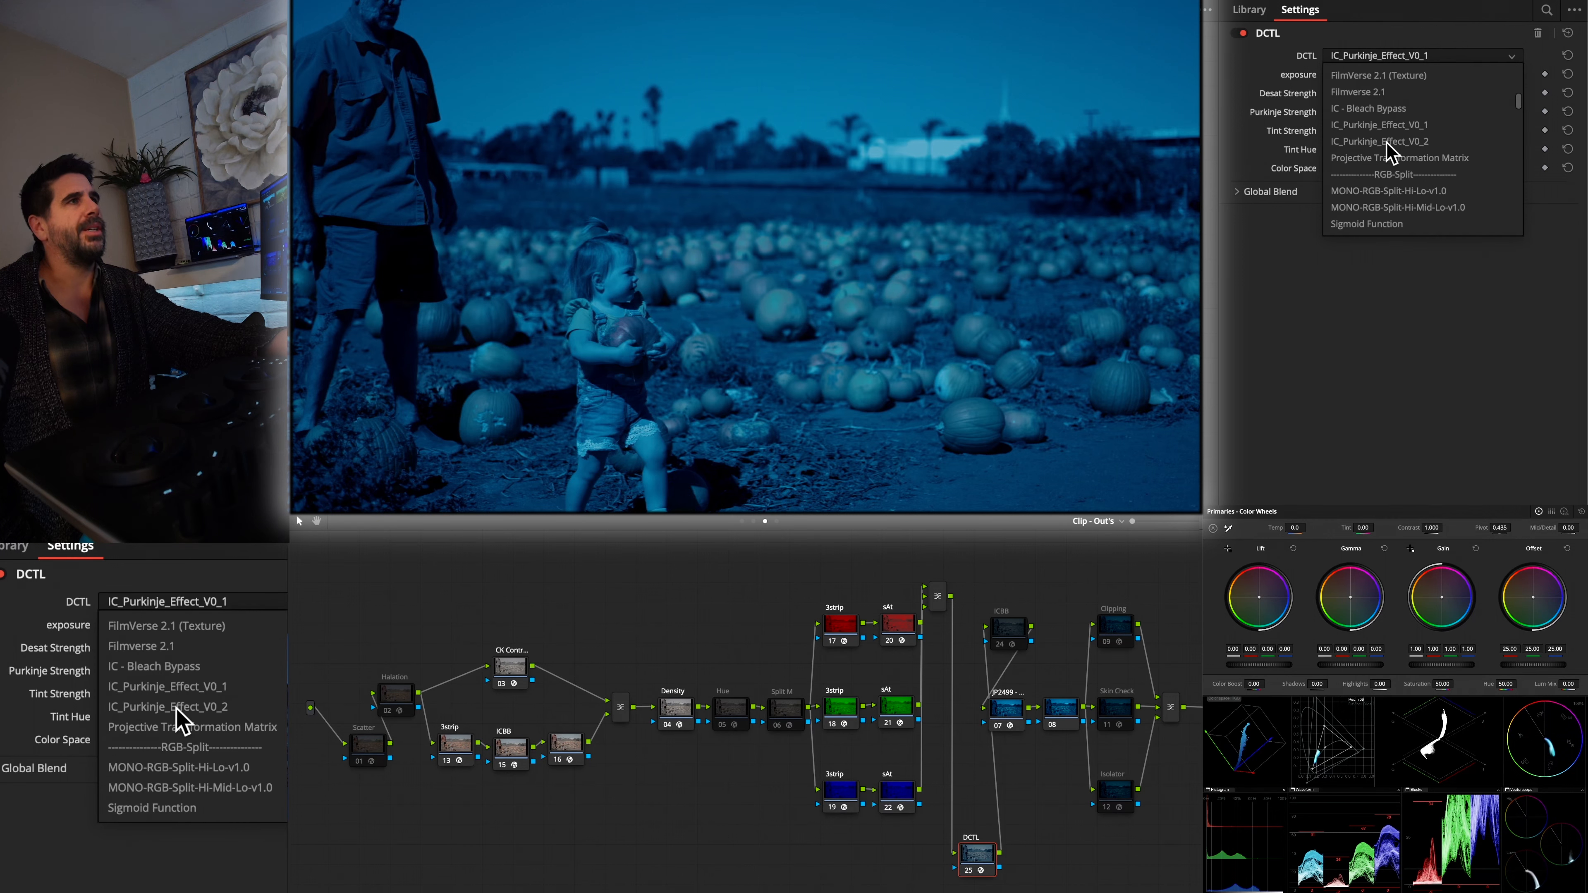
scroll(1387, 145, up, 5)
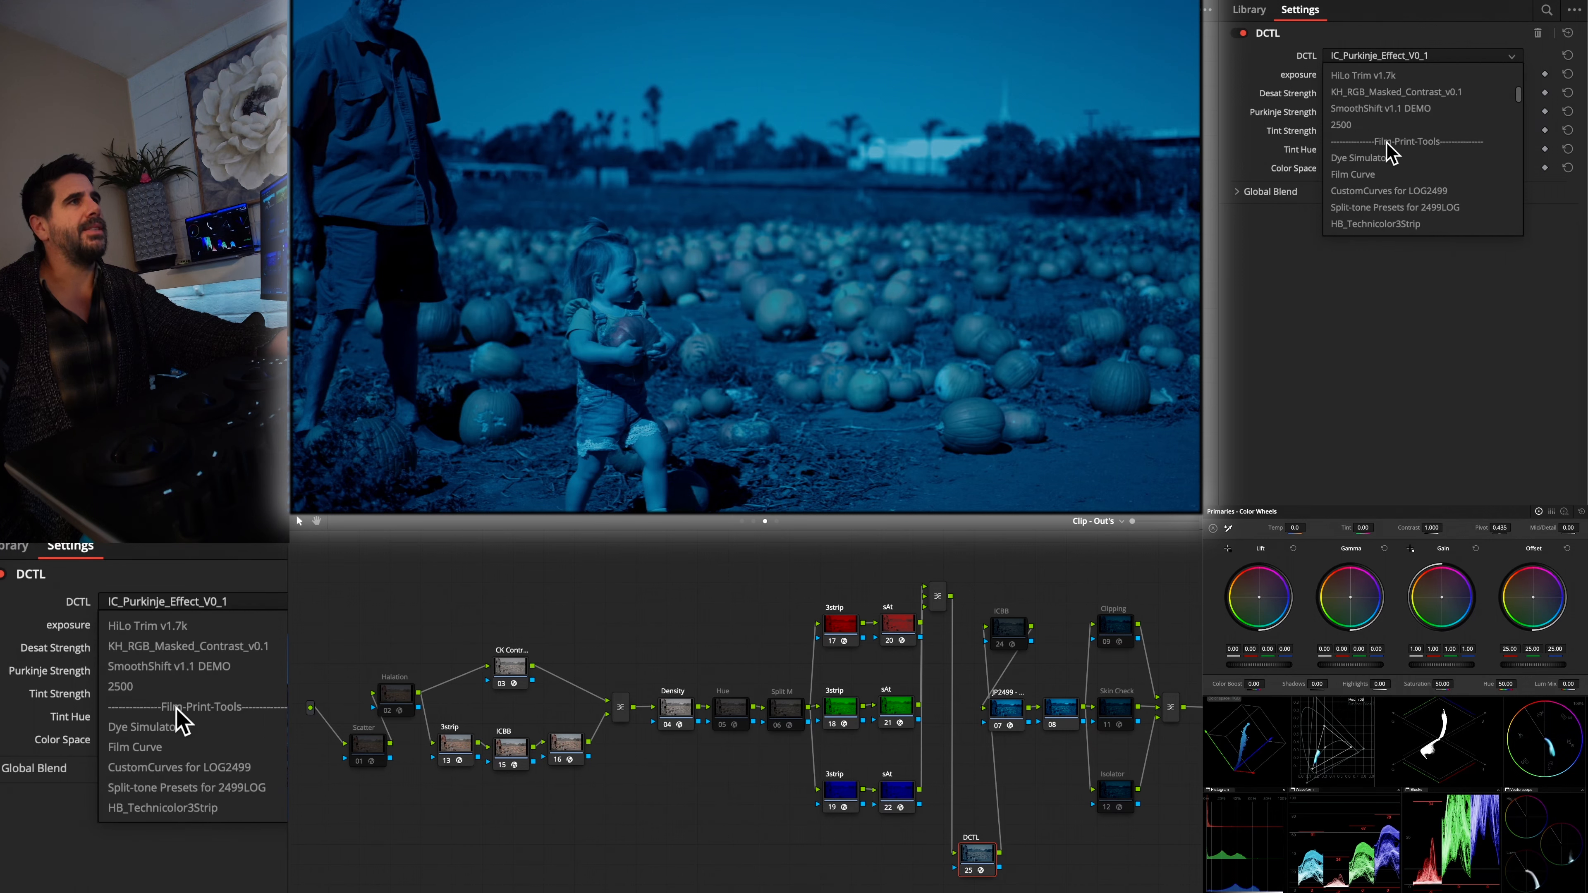
scroll(1387, 150, down, 3)
scroll(1388, 150, up, 10)
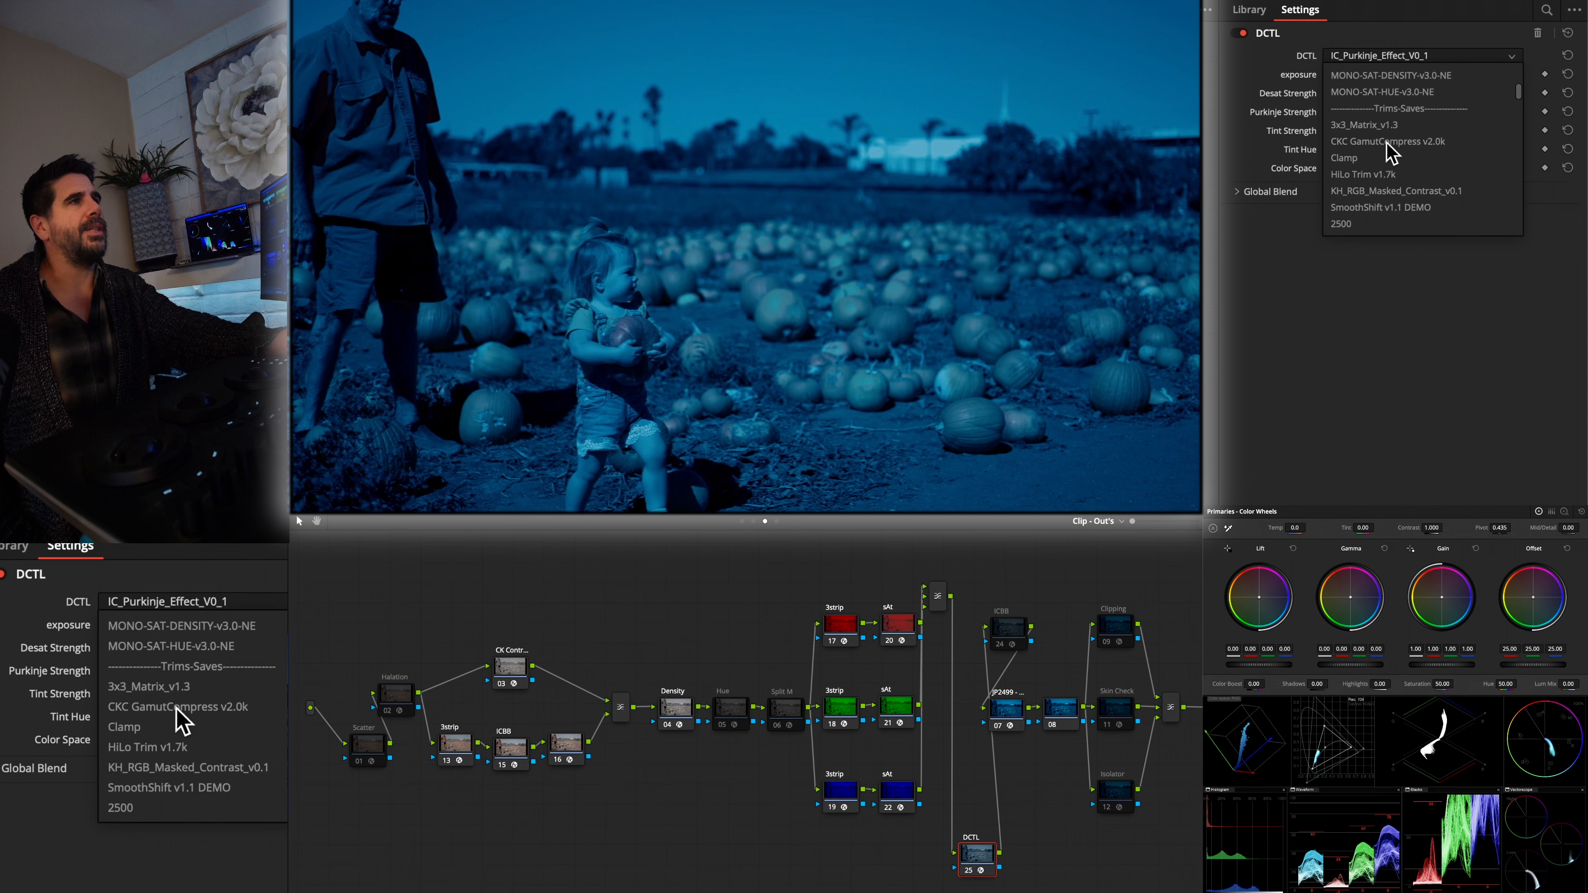
scroll(1387, 150, up, 10)
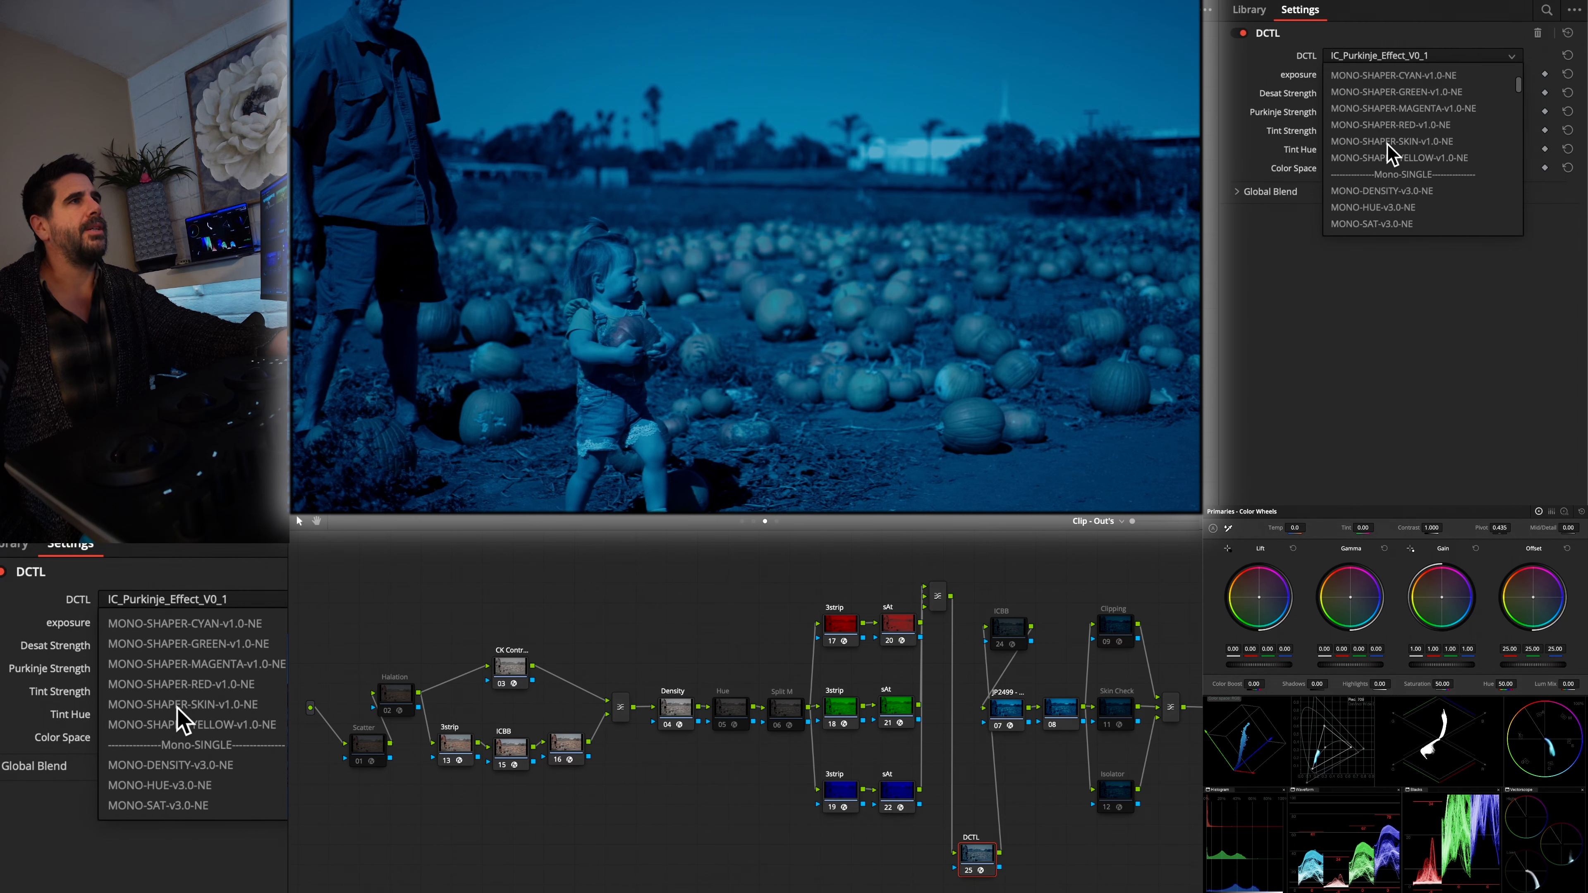
scroll(1388, 151, up, 5)
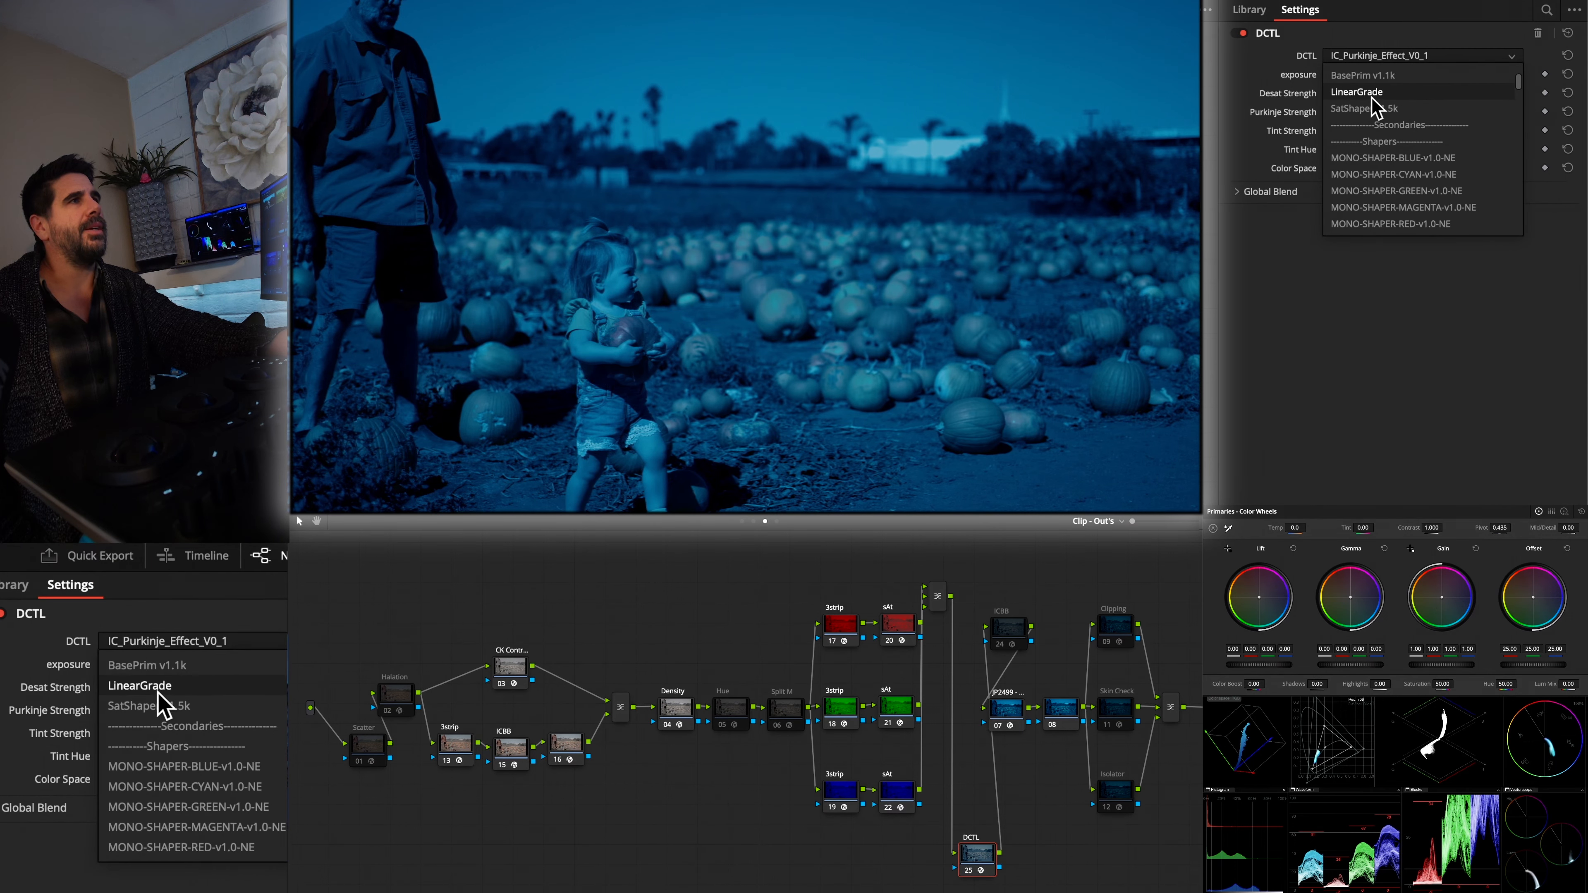
click(1372, 109)
drag(1401, 74, 1387, 73)
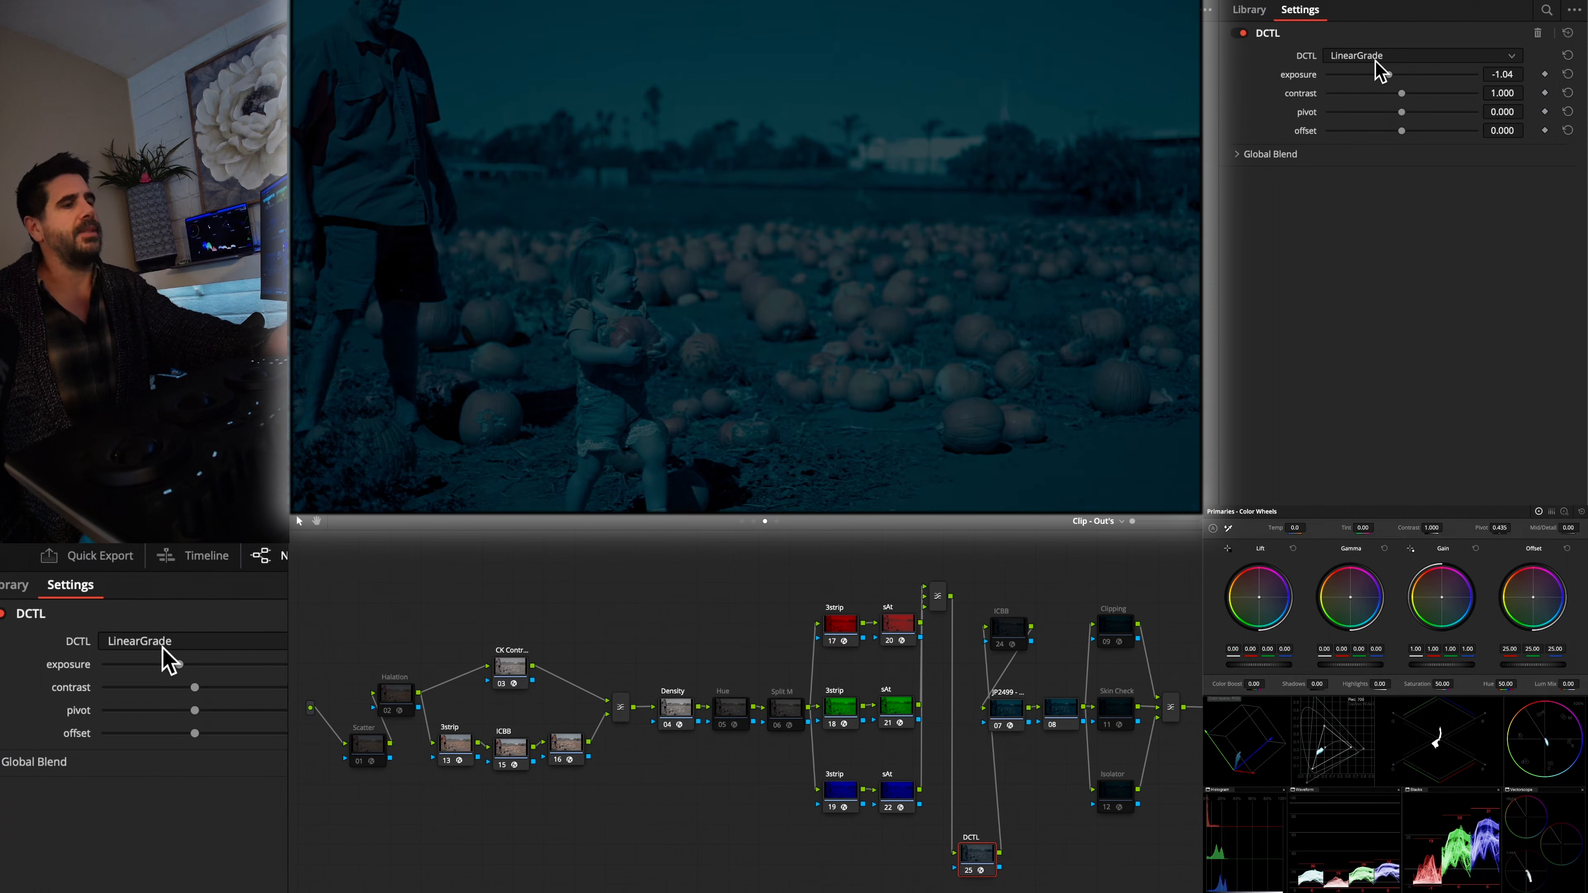
key(super+z)
key(super+z)
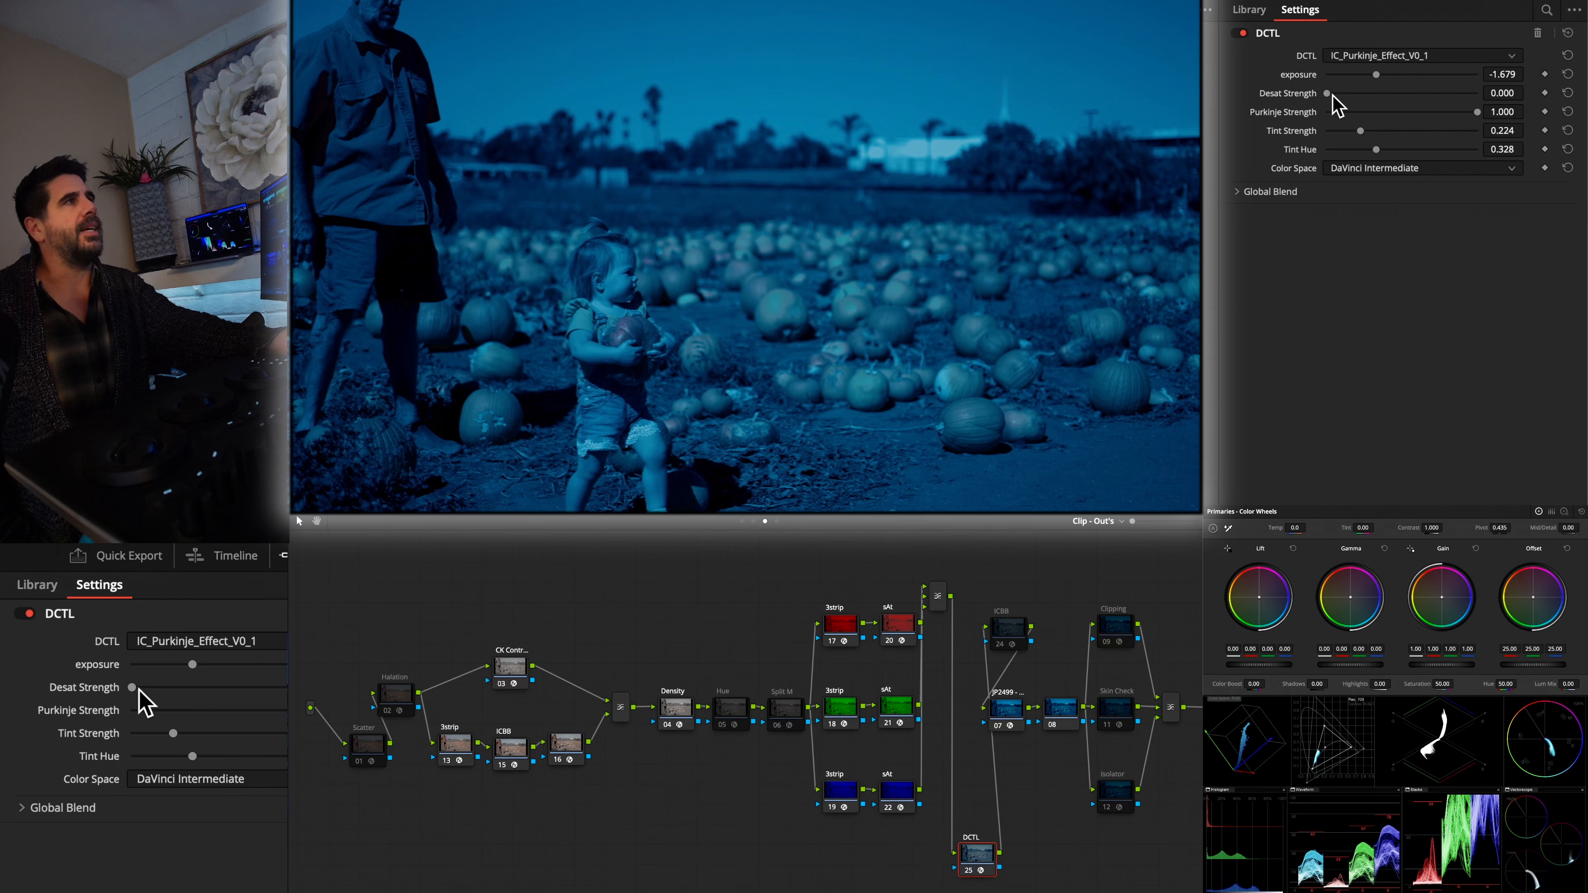
Step: Set the Purkinje effect's exposure to -1.990 and its Desat Strength to 0.219 in node 25
mouse_move(1380, 75)
mouse_down()
mouse_move(1359, 72)
mouse_move(1400, 72)
mouse_move(1357, 72)
mouse_up()
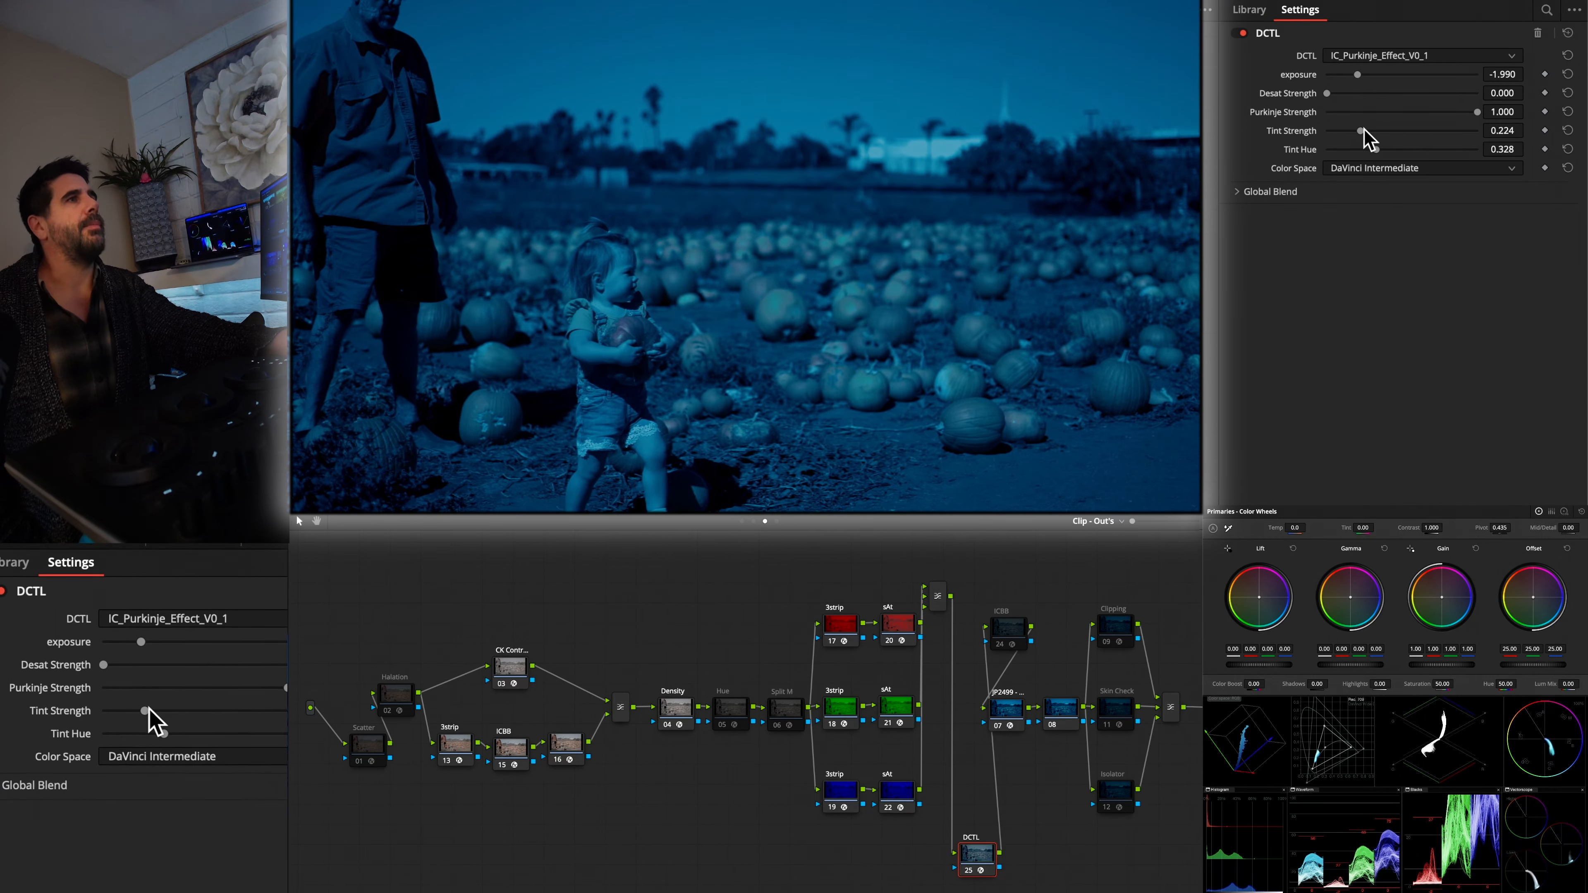
drag(1326, 95, 1369, 88)
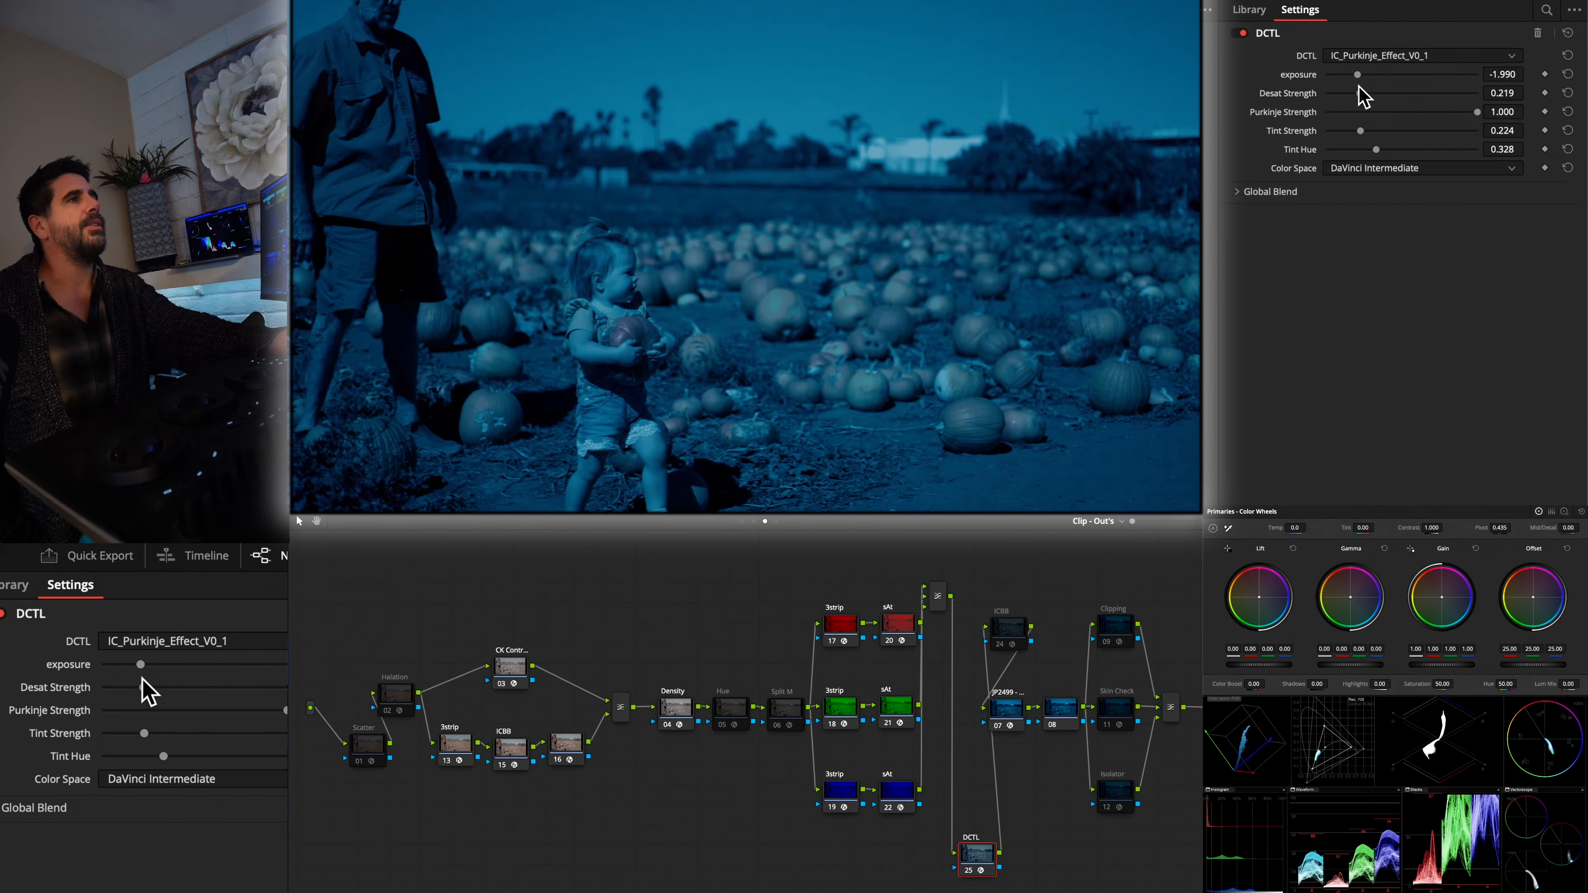
Step: Switch node 25 to IC_Purkinje_Effect_V0_2 with exposure -2.239, Purkinje Strength 1.000 and Tint Strength 0.846, and disable the node
click(1379, 55)
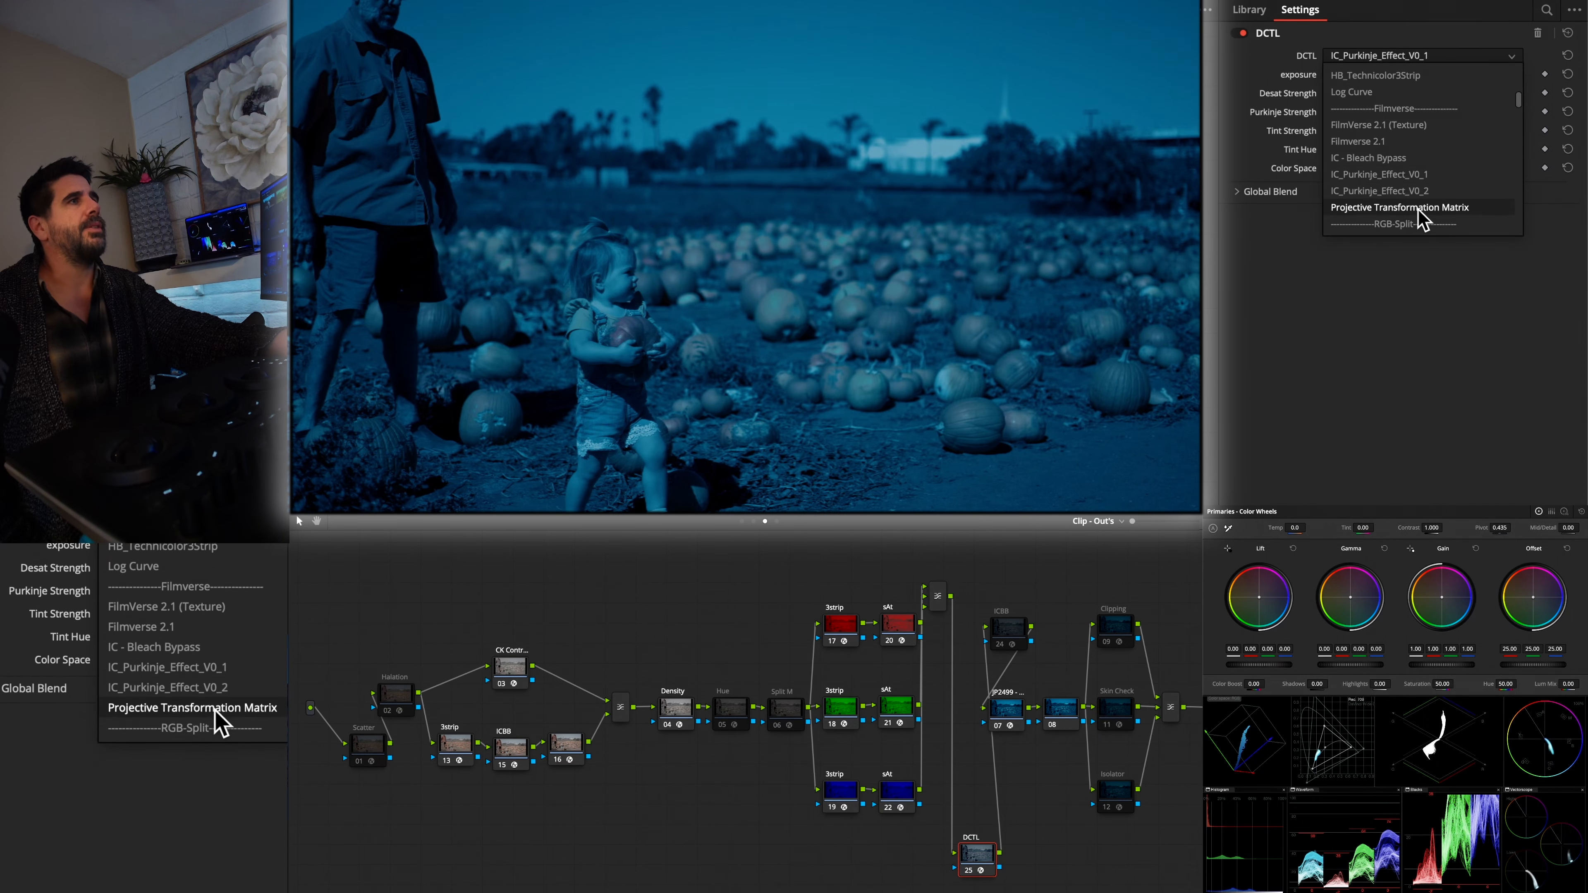
click(1418, 191)
click(1420, 193)
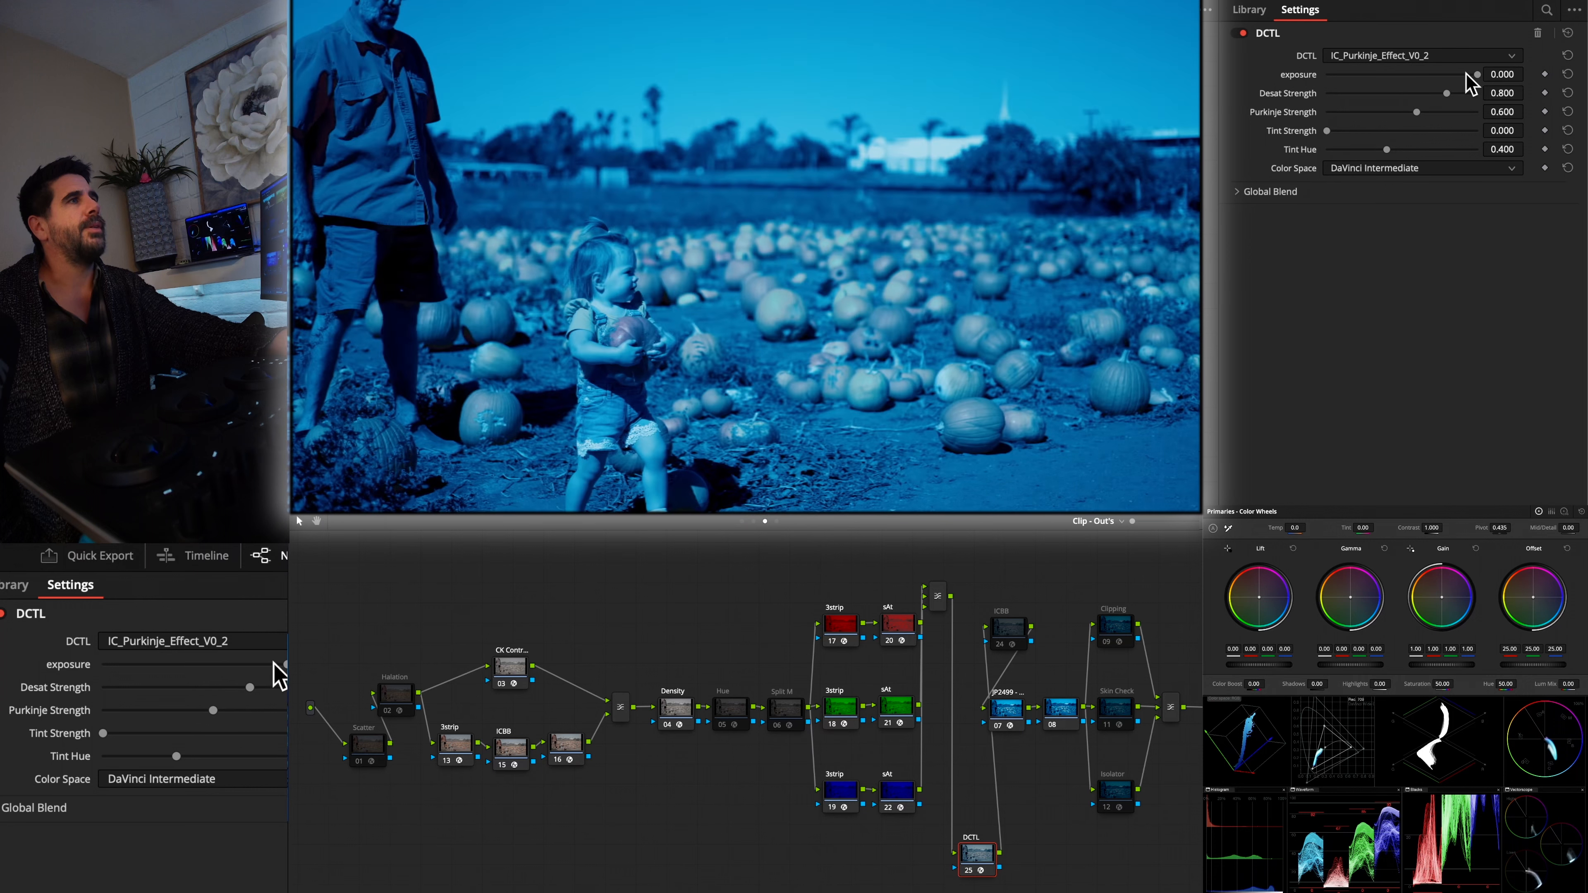
drag(1476, 80, 1475, 114)
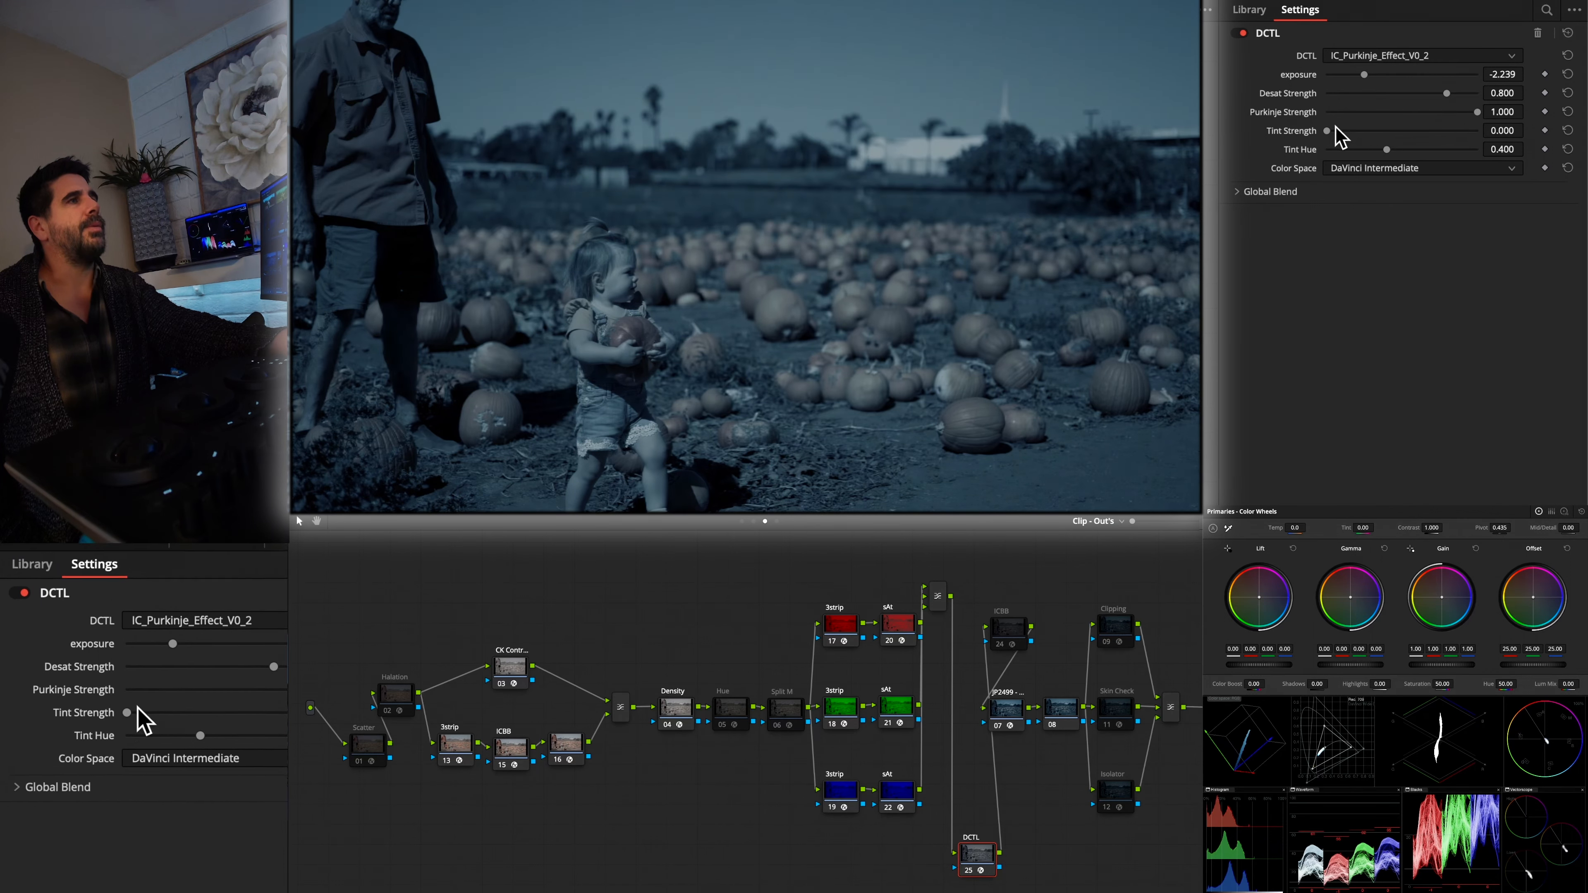
drag(1327, 130, 1461, 139)
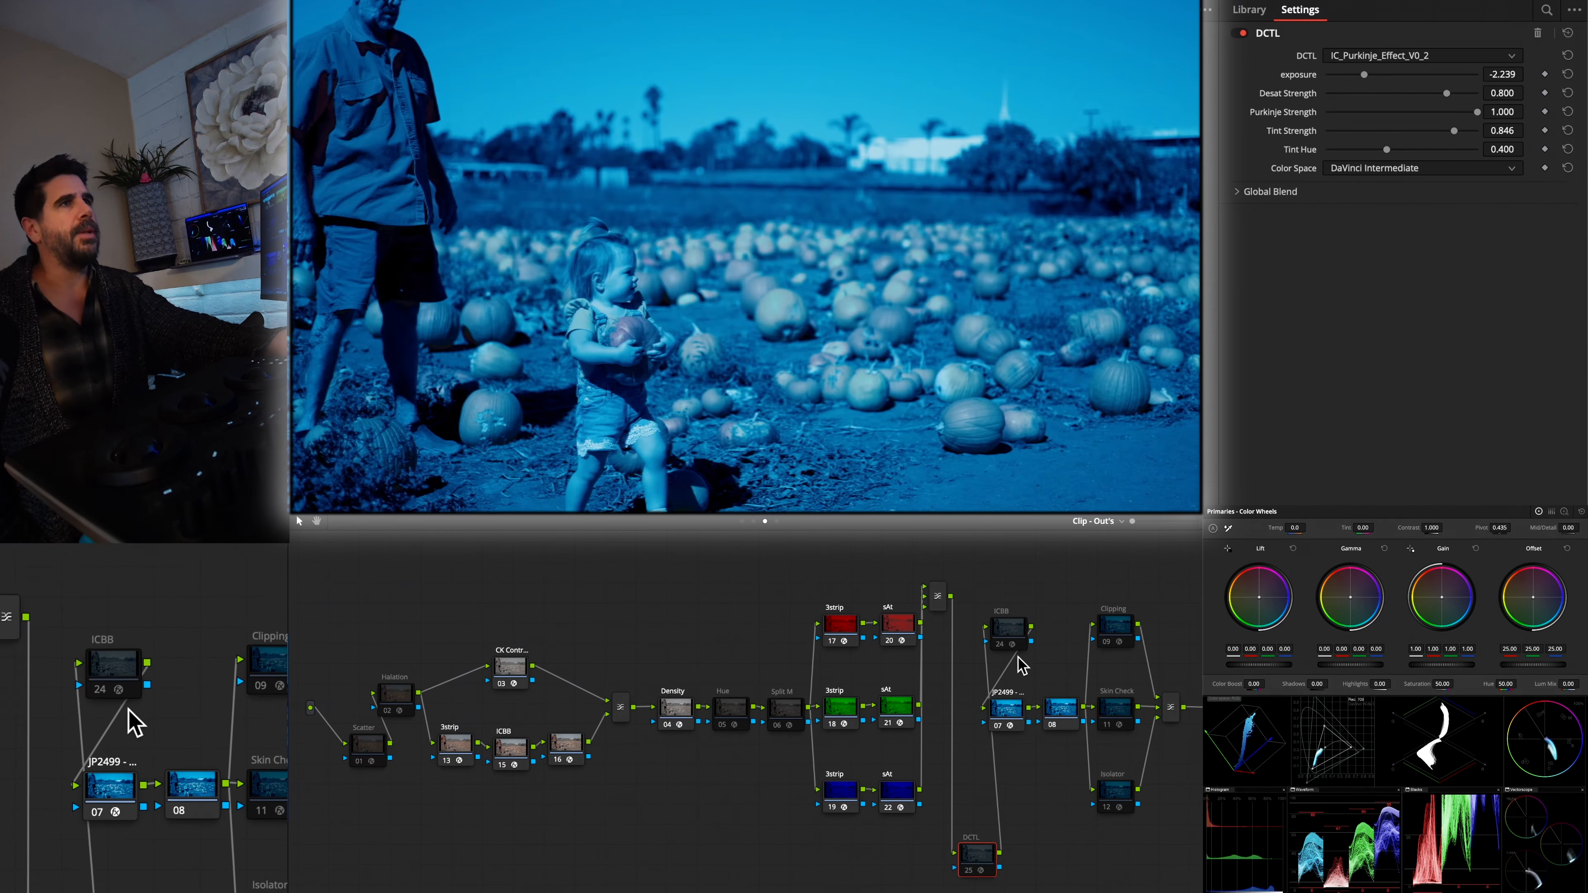
Step: Enable the ICBB node 24 and reduce its IC - Bleach Bypass Strength to 0.045
click(1013, 641)
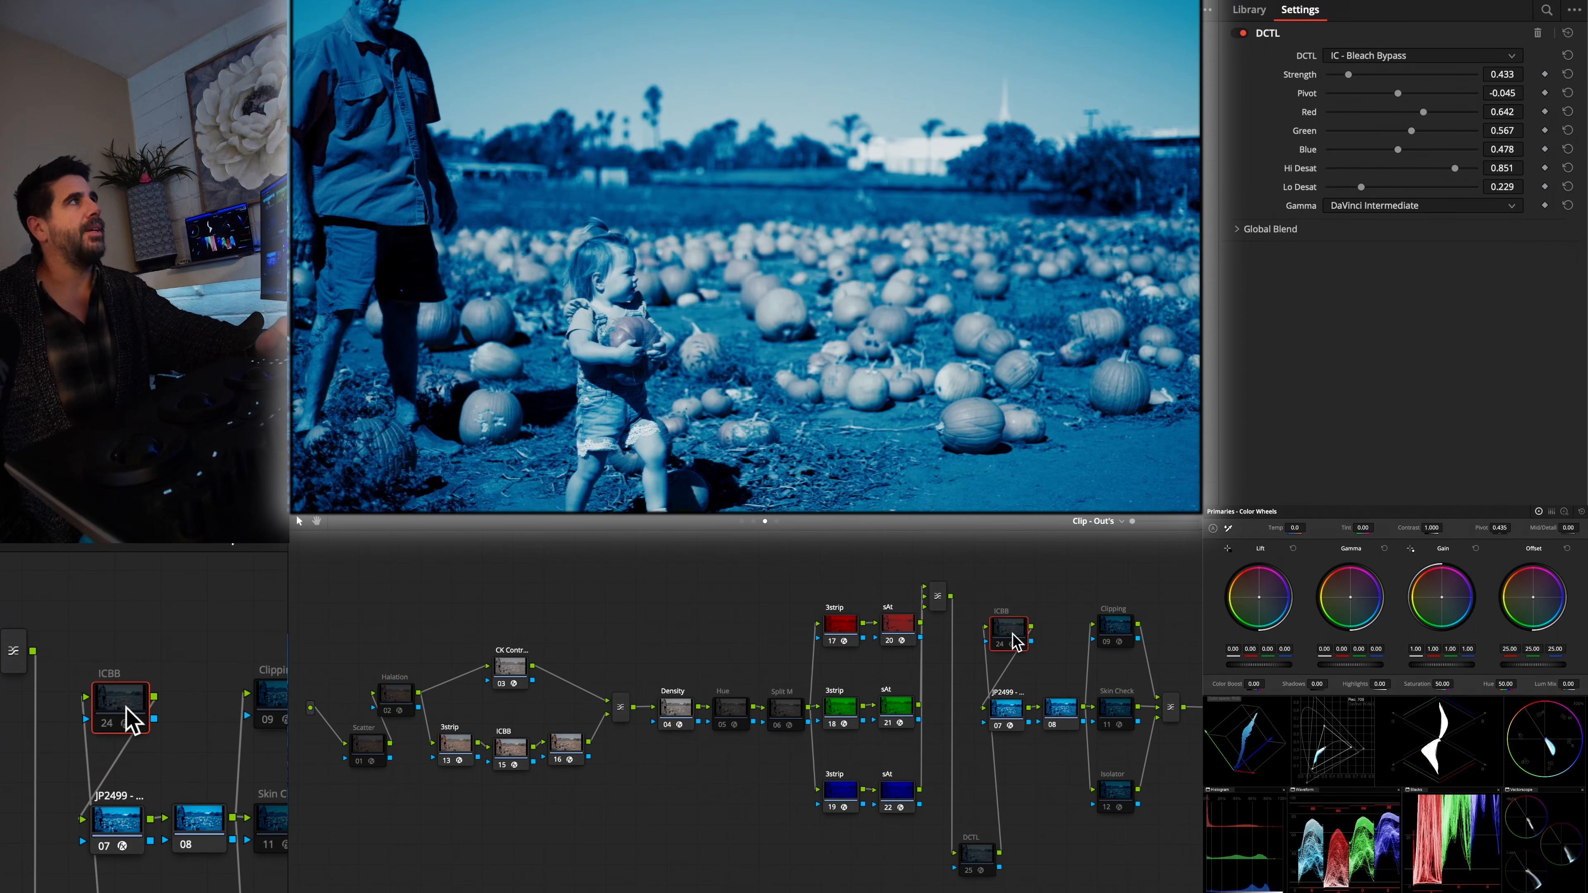
key(super+d)
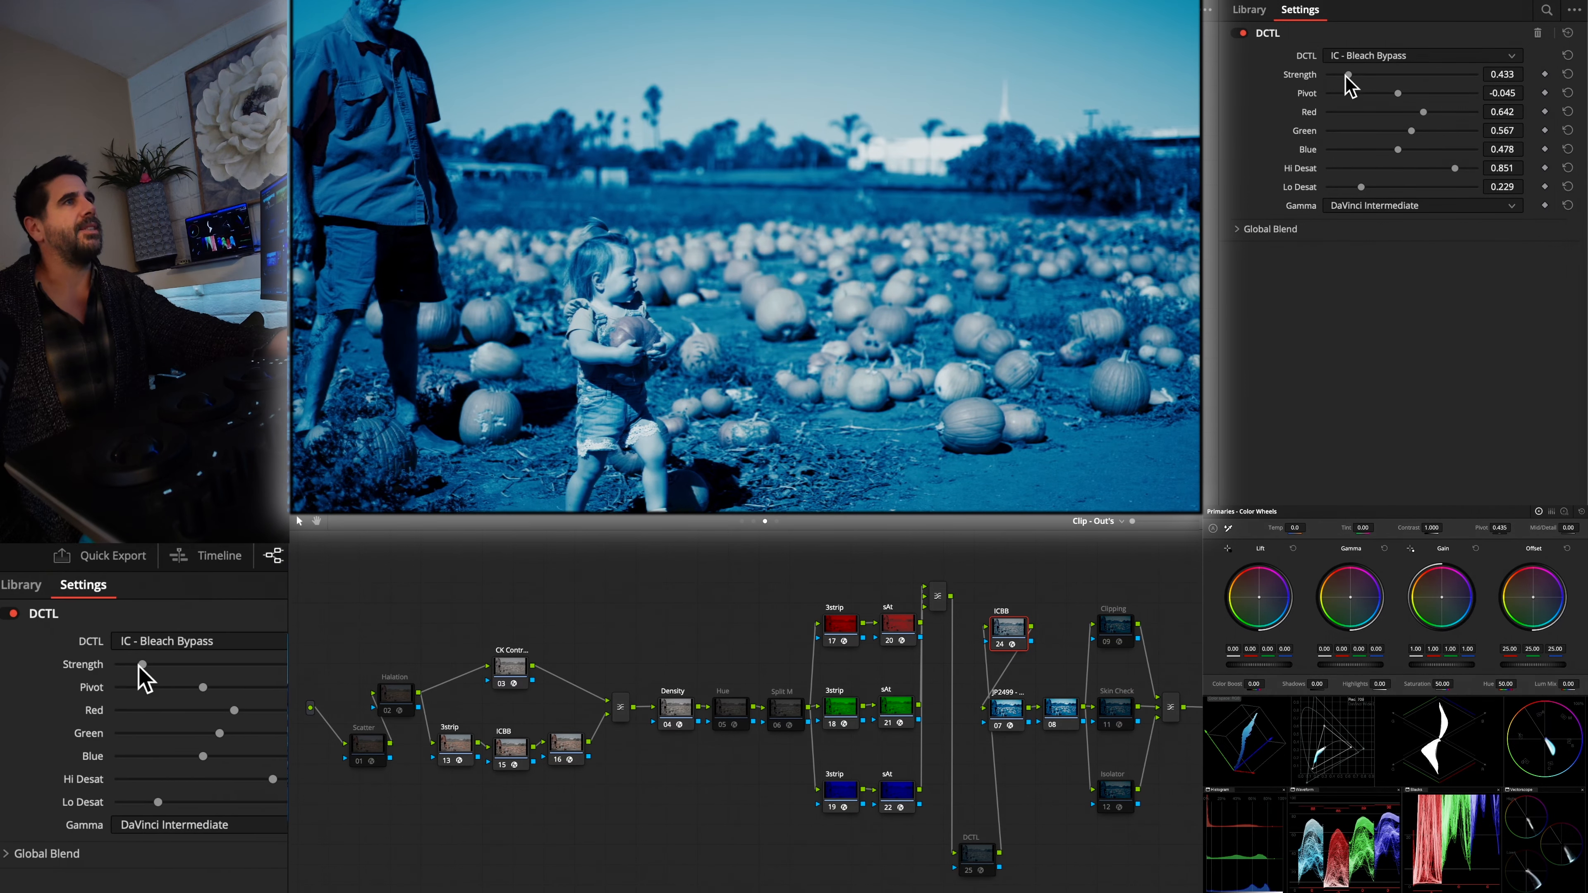
mouse_move(1347, 75)
mouse_down()
mouse_move(1383, 77)
mouse_move(1330, 76)
mouse_up()
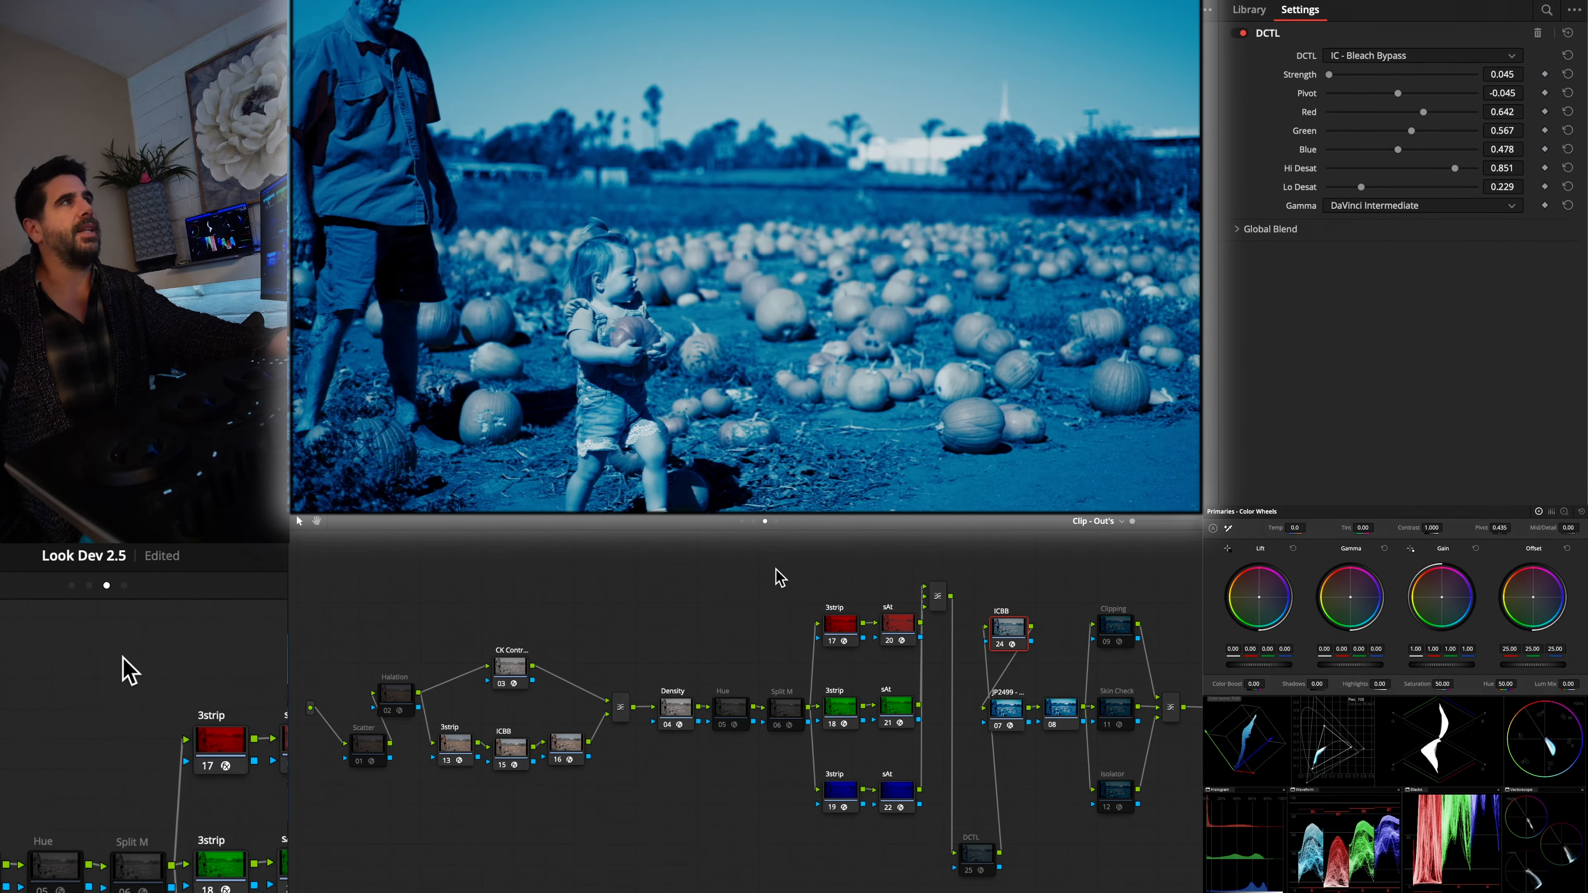
Step: Reset the primaries of the exposure and contrast node 03 in the Clip - Exposure Balance graph
click(743, 522)
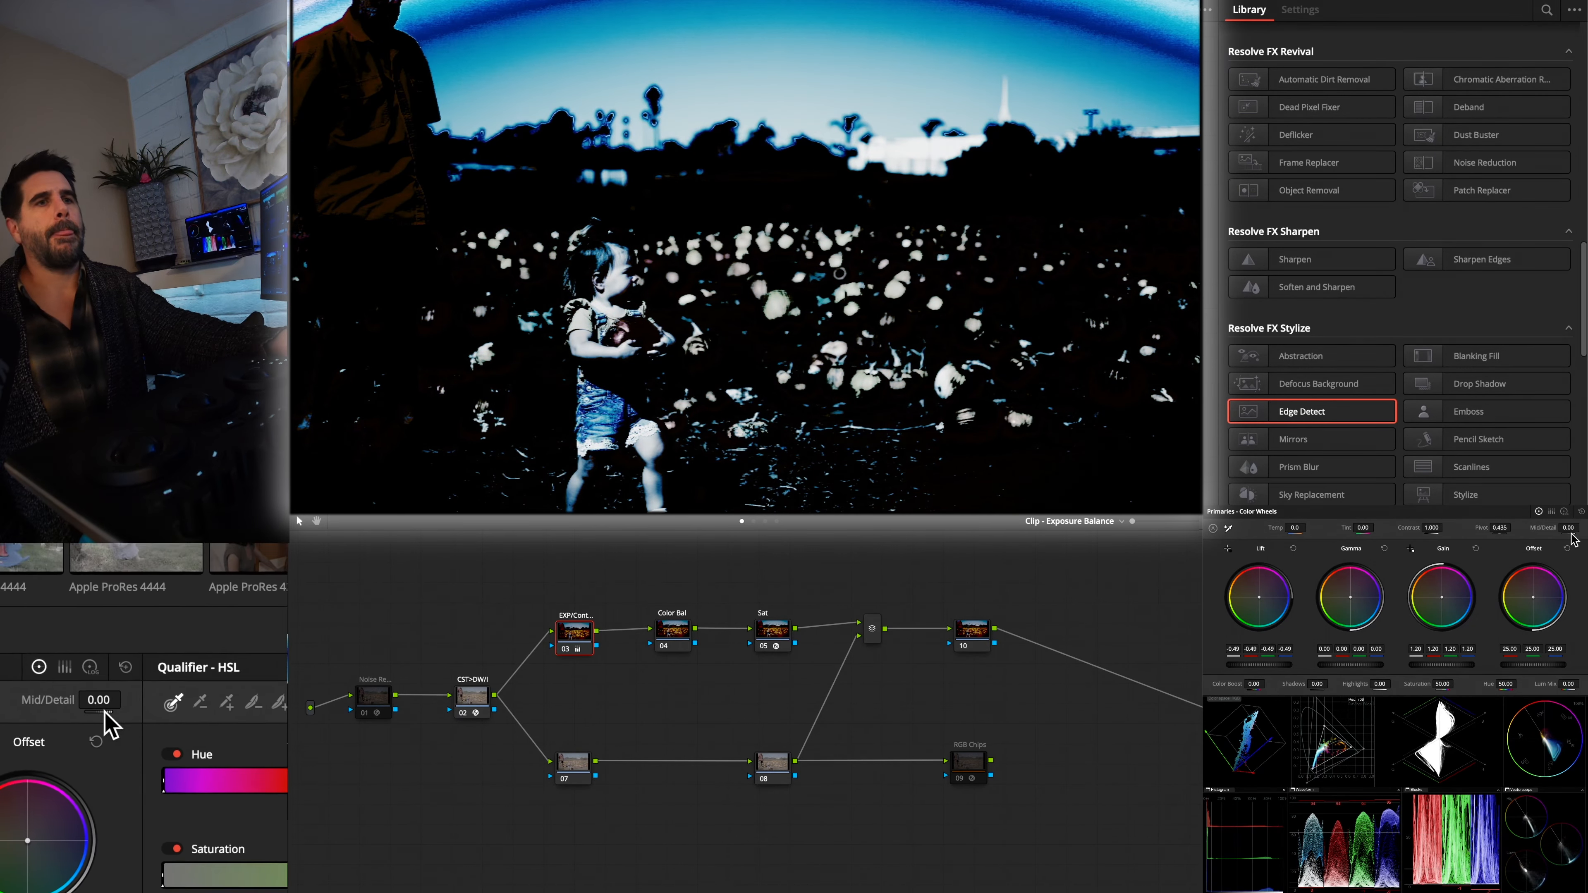
click(1582, 512)
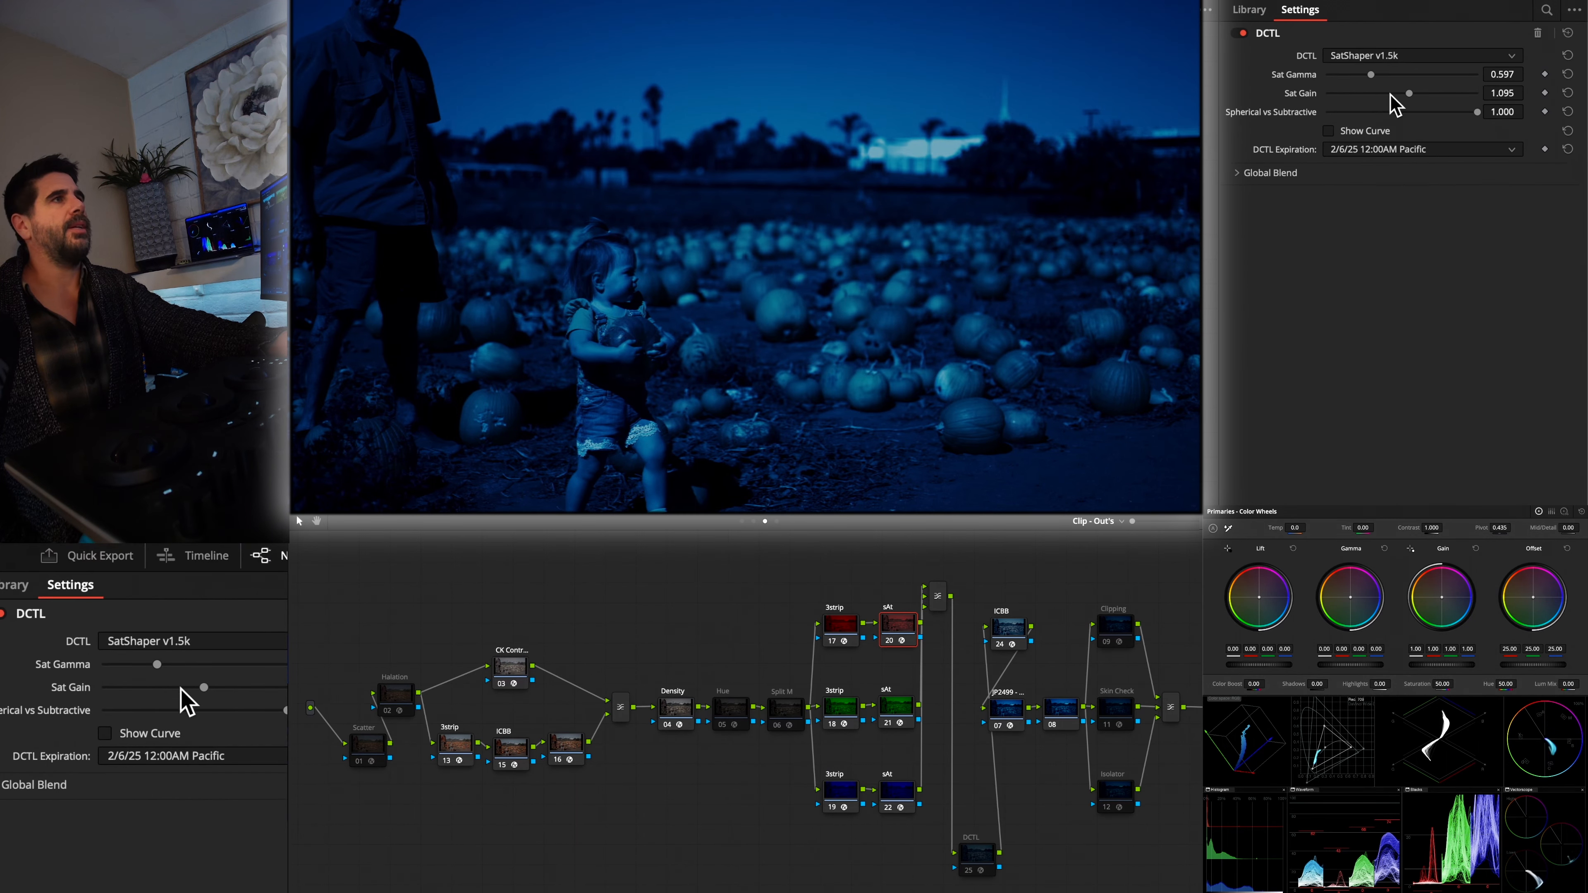
Step: Refine the red channel's SatShaper in sAt node 20 to Sat Gain 1.154 and Sat Gamma 0.587
drag(1409, 93, 1420, 94)
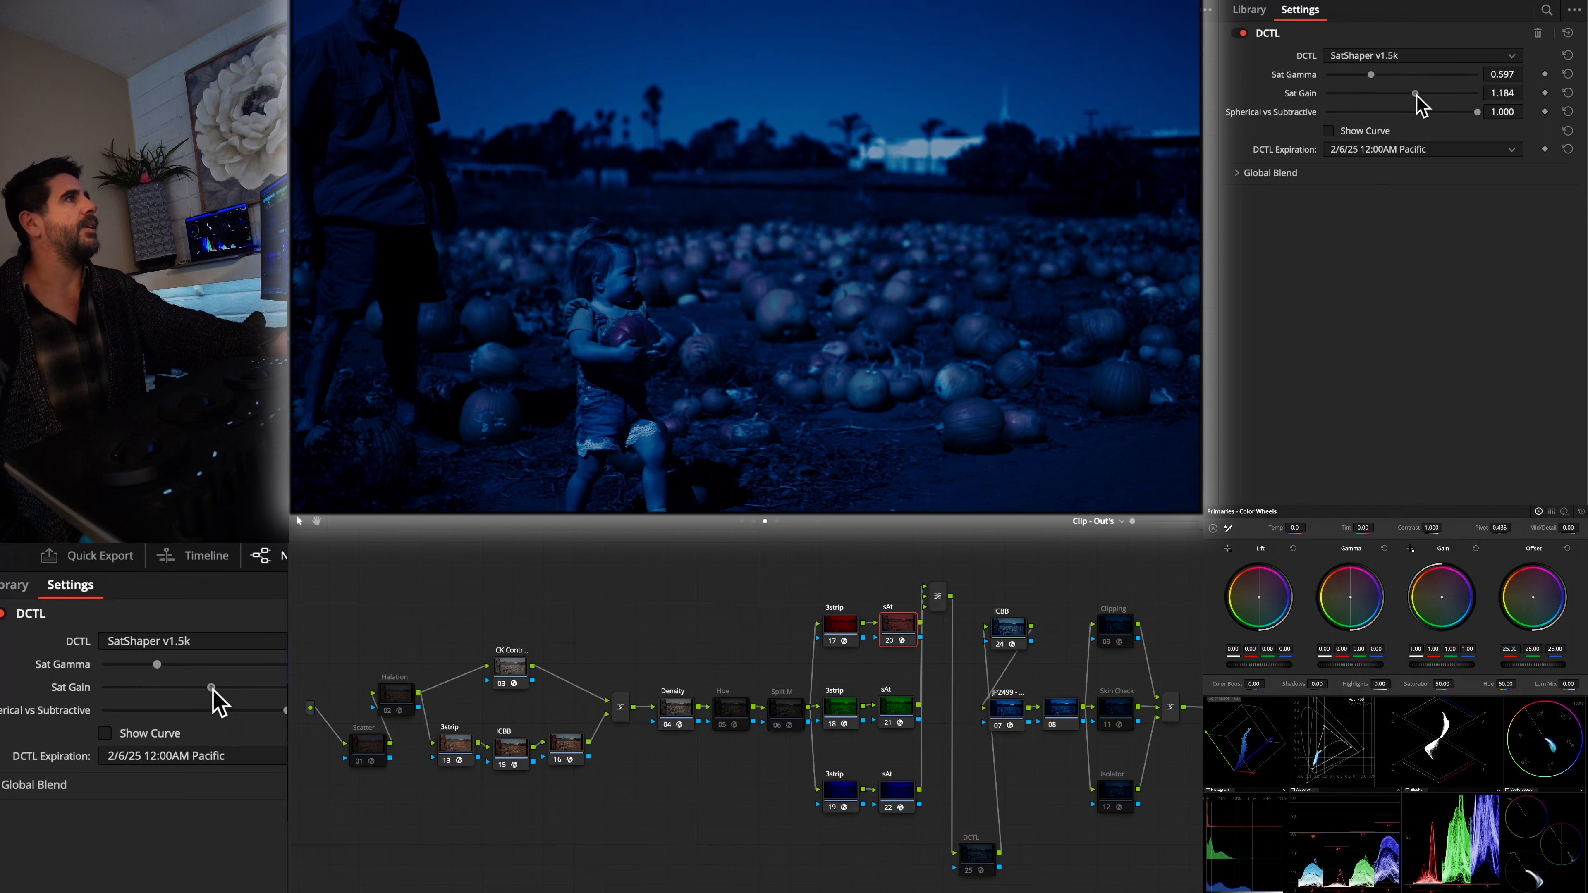
drag(1416, 93, 1415, 94)
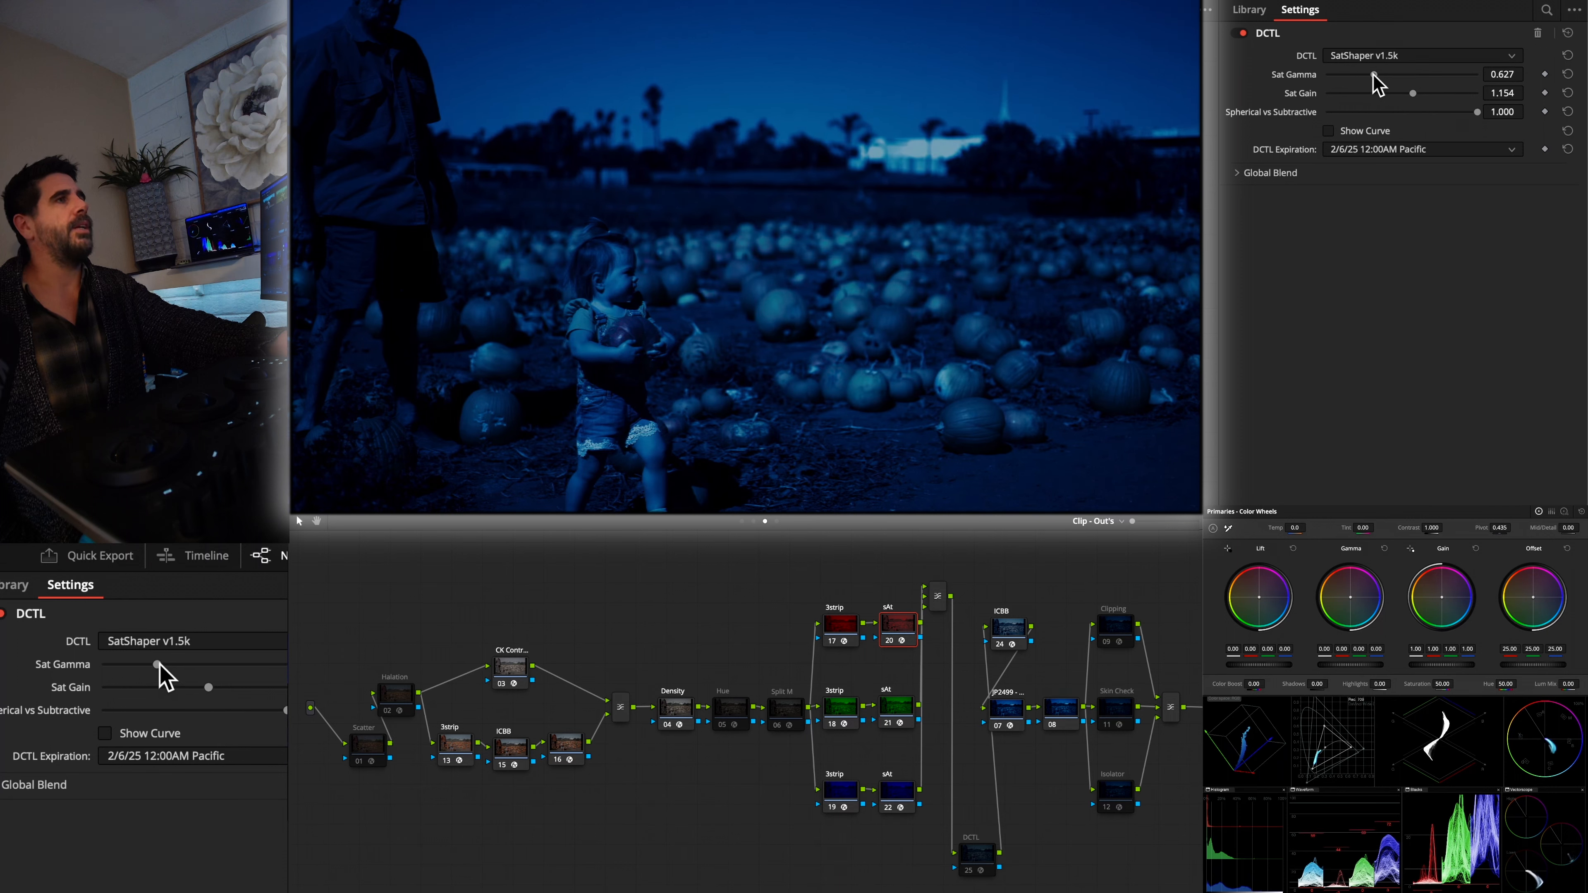
drag(1372, 74, 1372, 74)
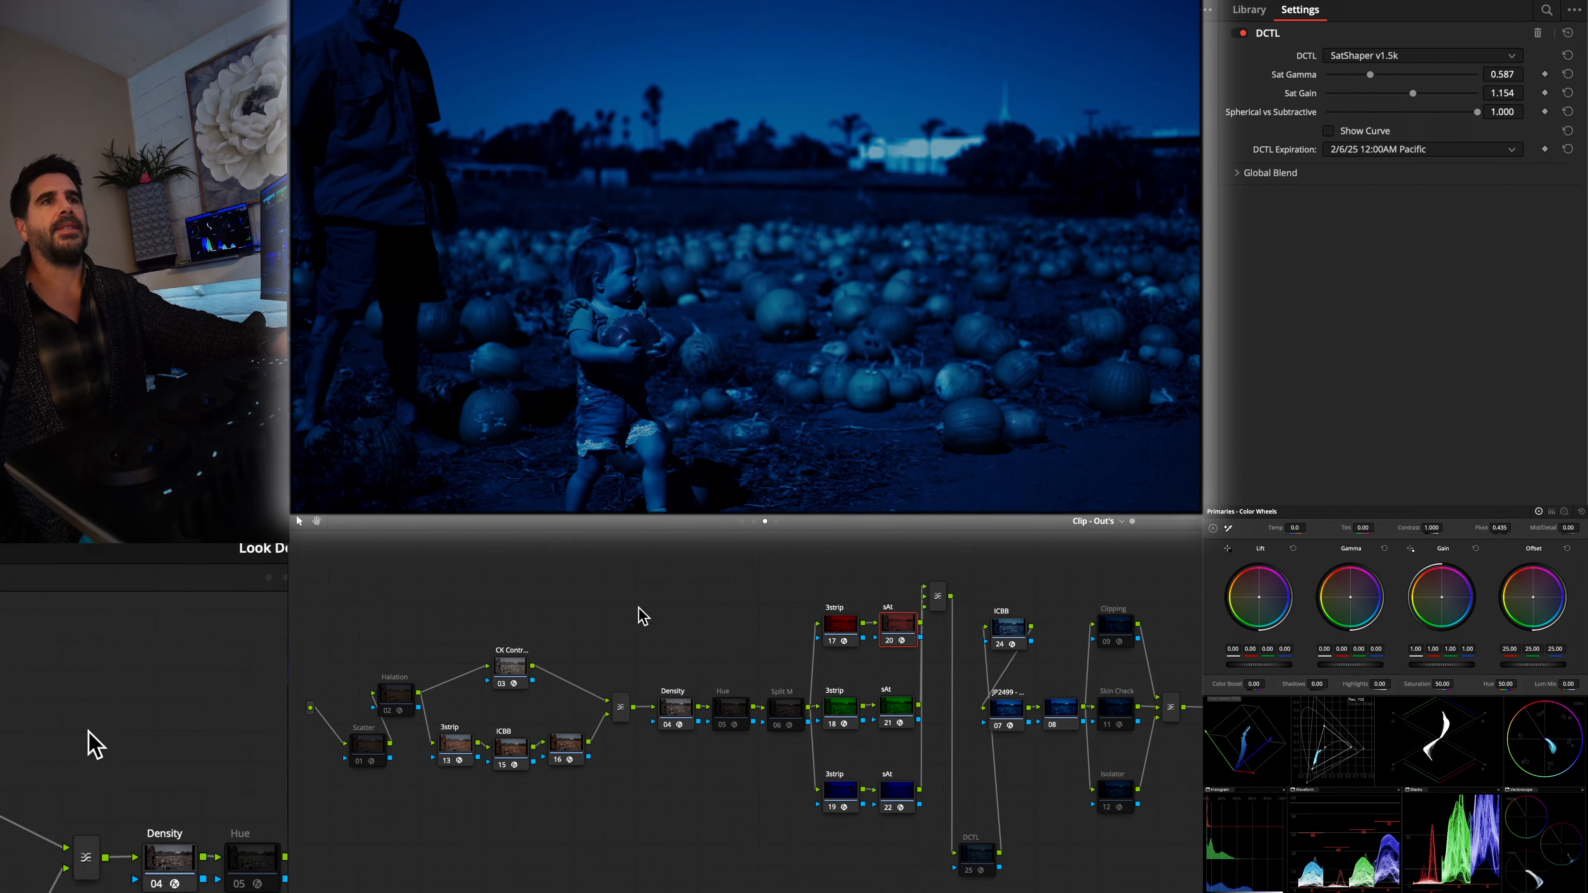
Step: Enable the Null 09, Sky Color 10 and Lum 11 nodes in the Clip - PW - Trims graph and check Sky Color's qualifier
click(754, 522)
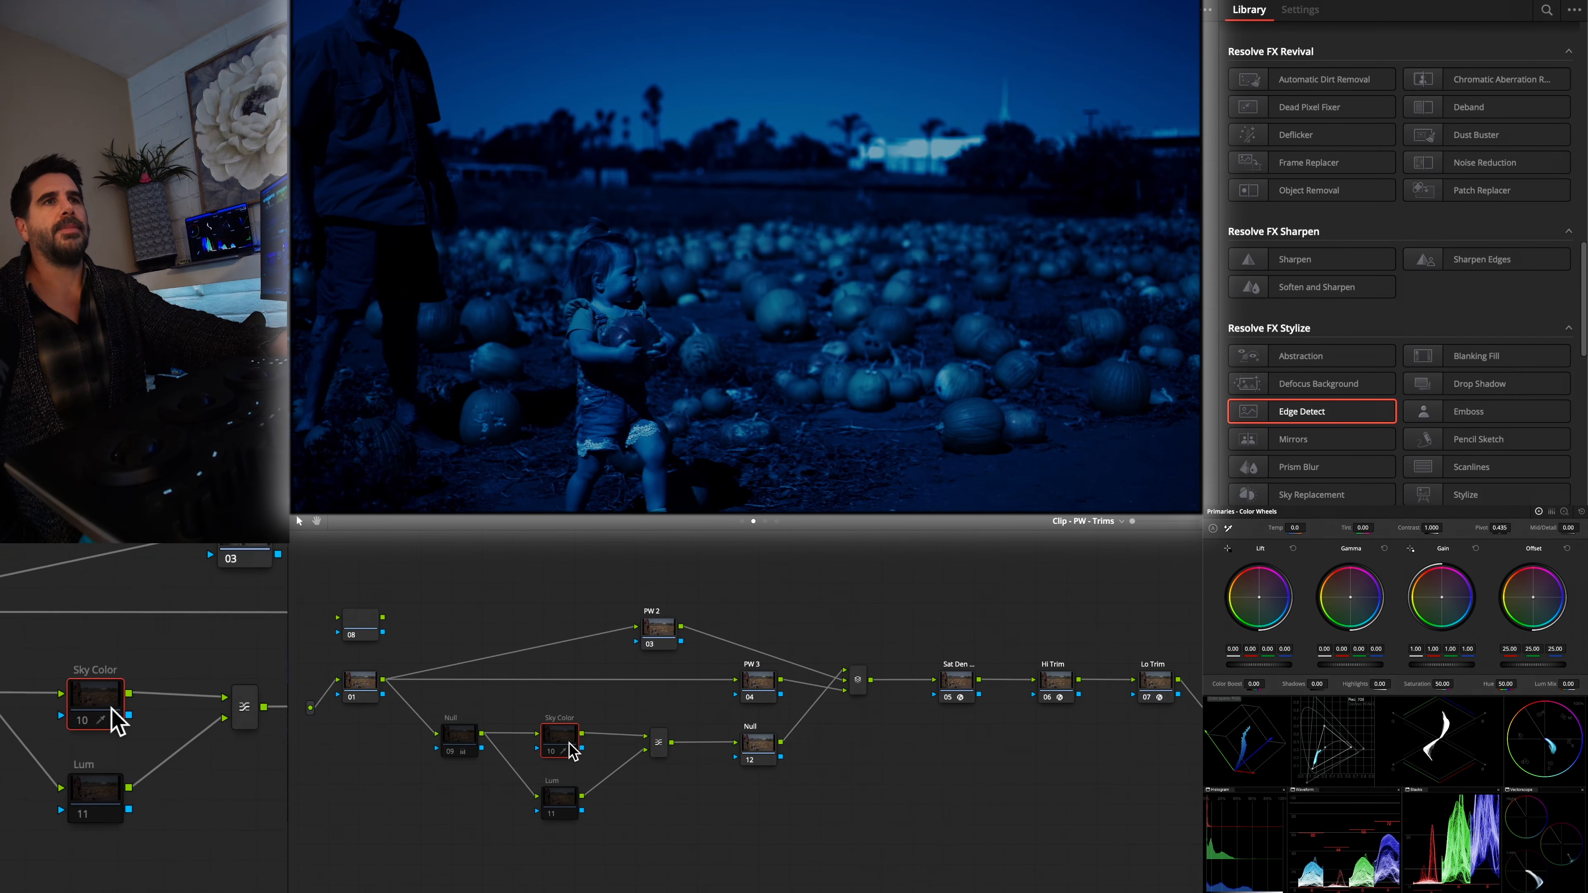
drag(487, 723, 472, 710)
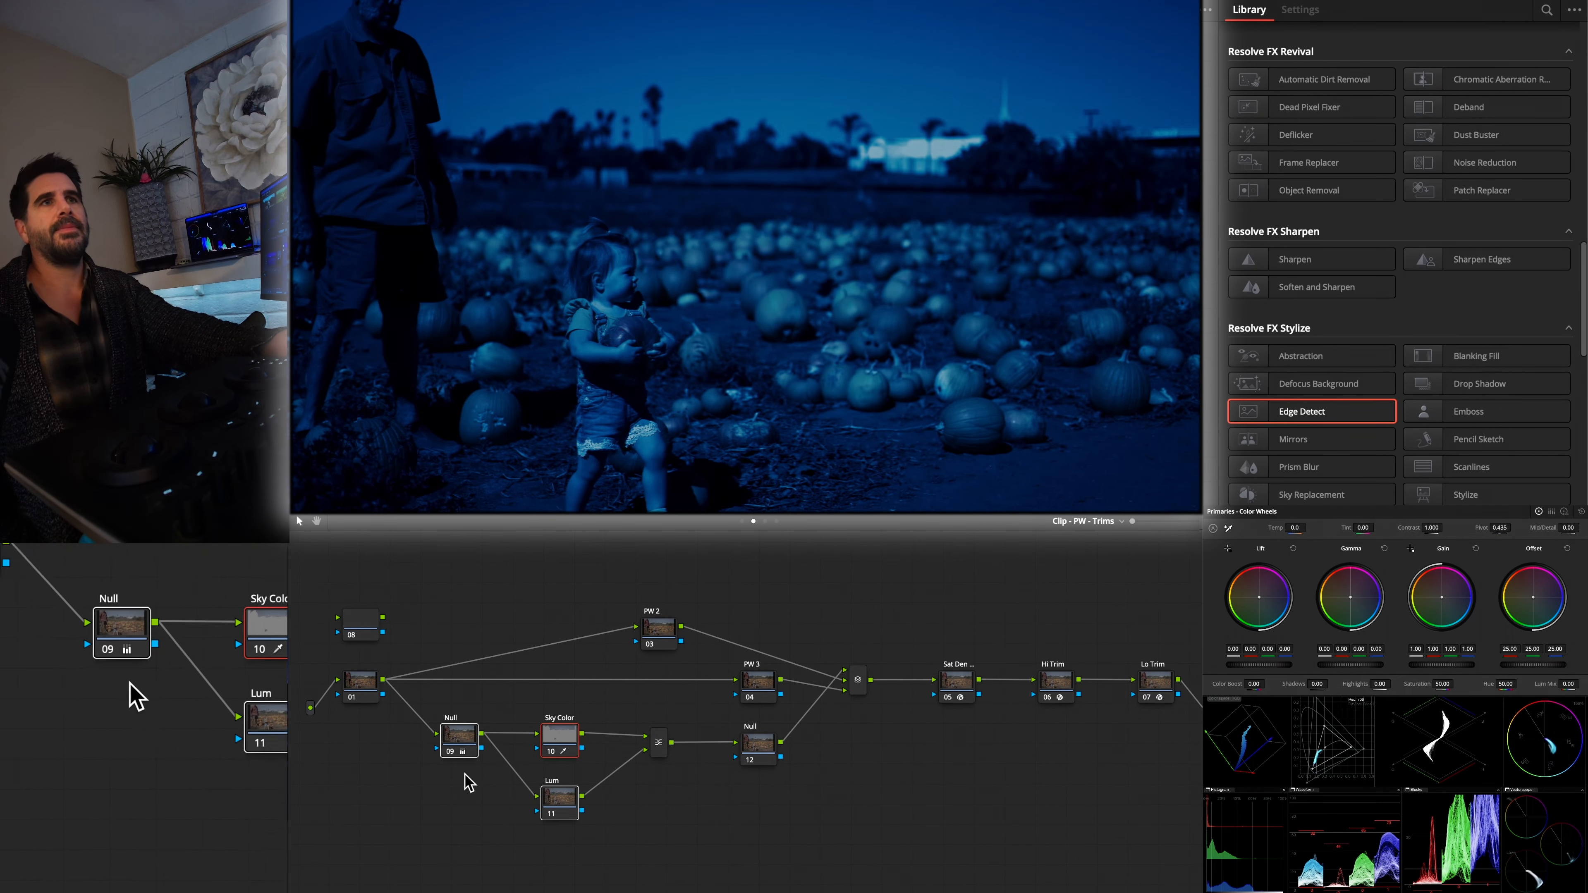
click(574, 741)
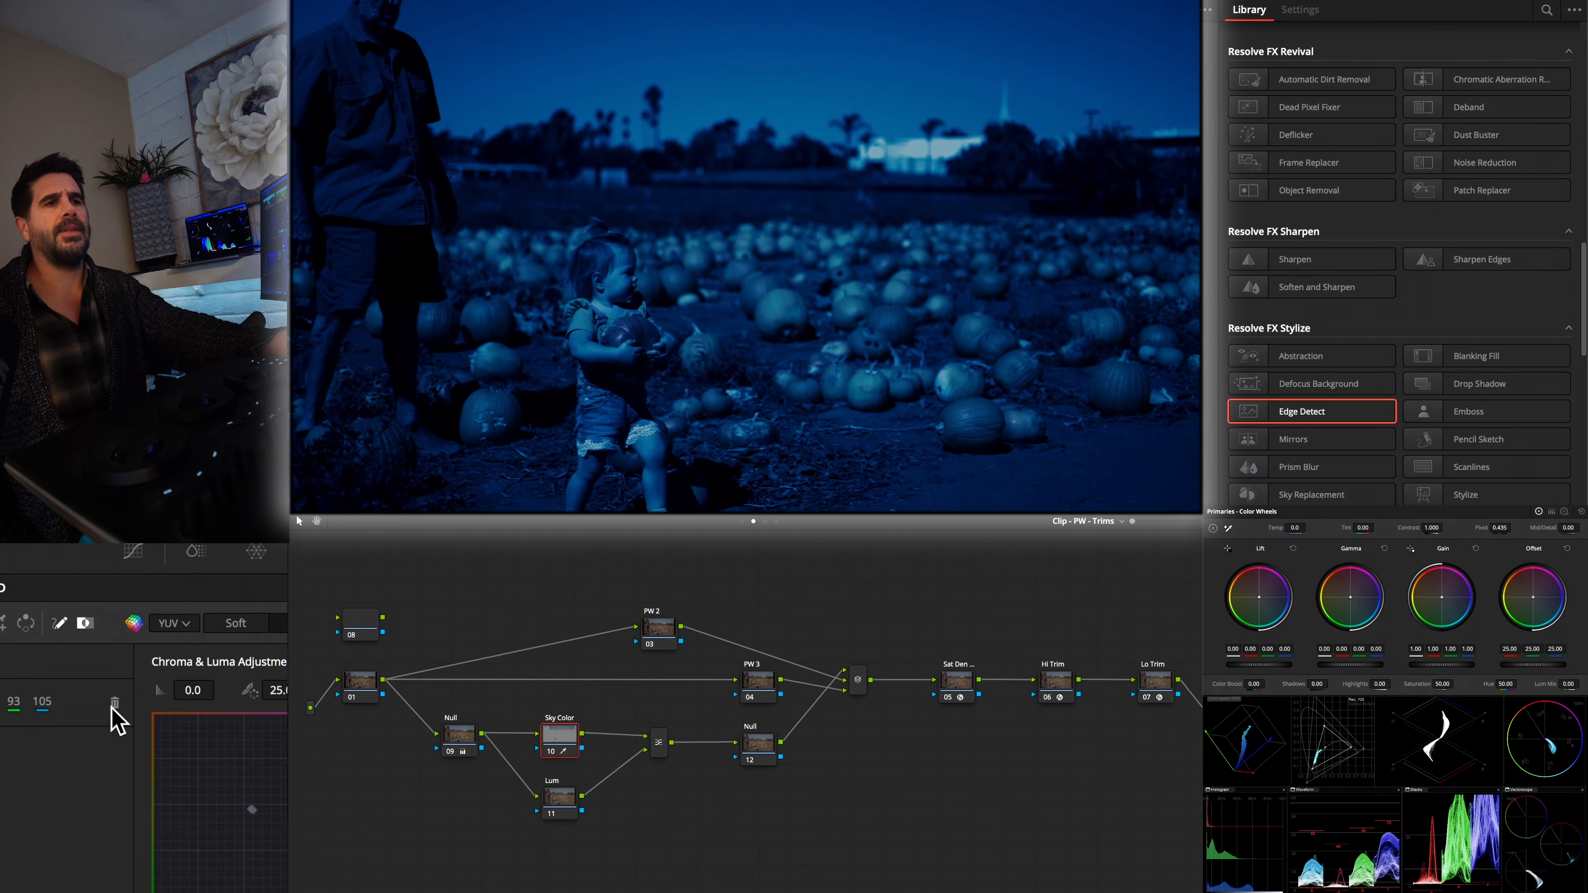
drag(3, 703, 85, 698)
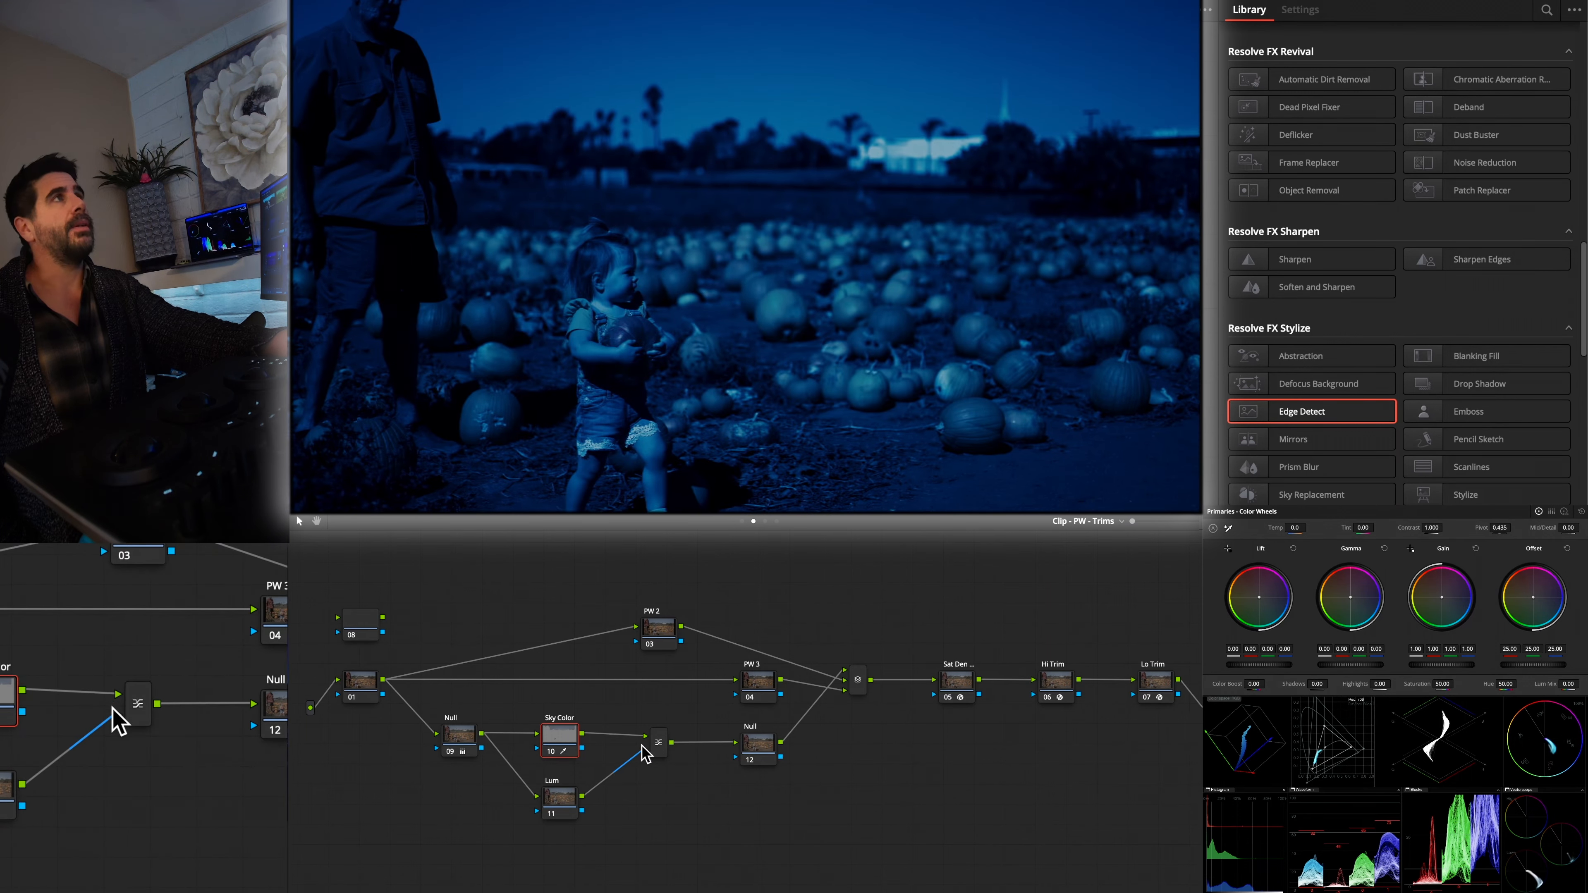
Step: Darken the sky with gain 0.76 on Lum node 11, and lift -0.11 with RGB gain 0.62, 0.54, 1.19 on Sky Color node 10
click(559, 799)
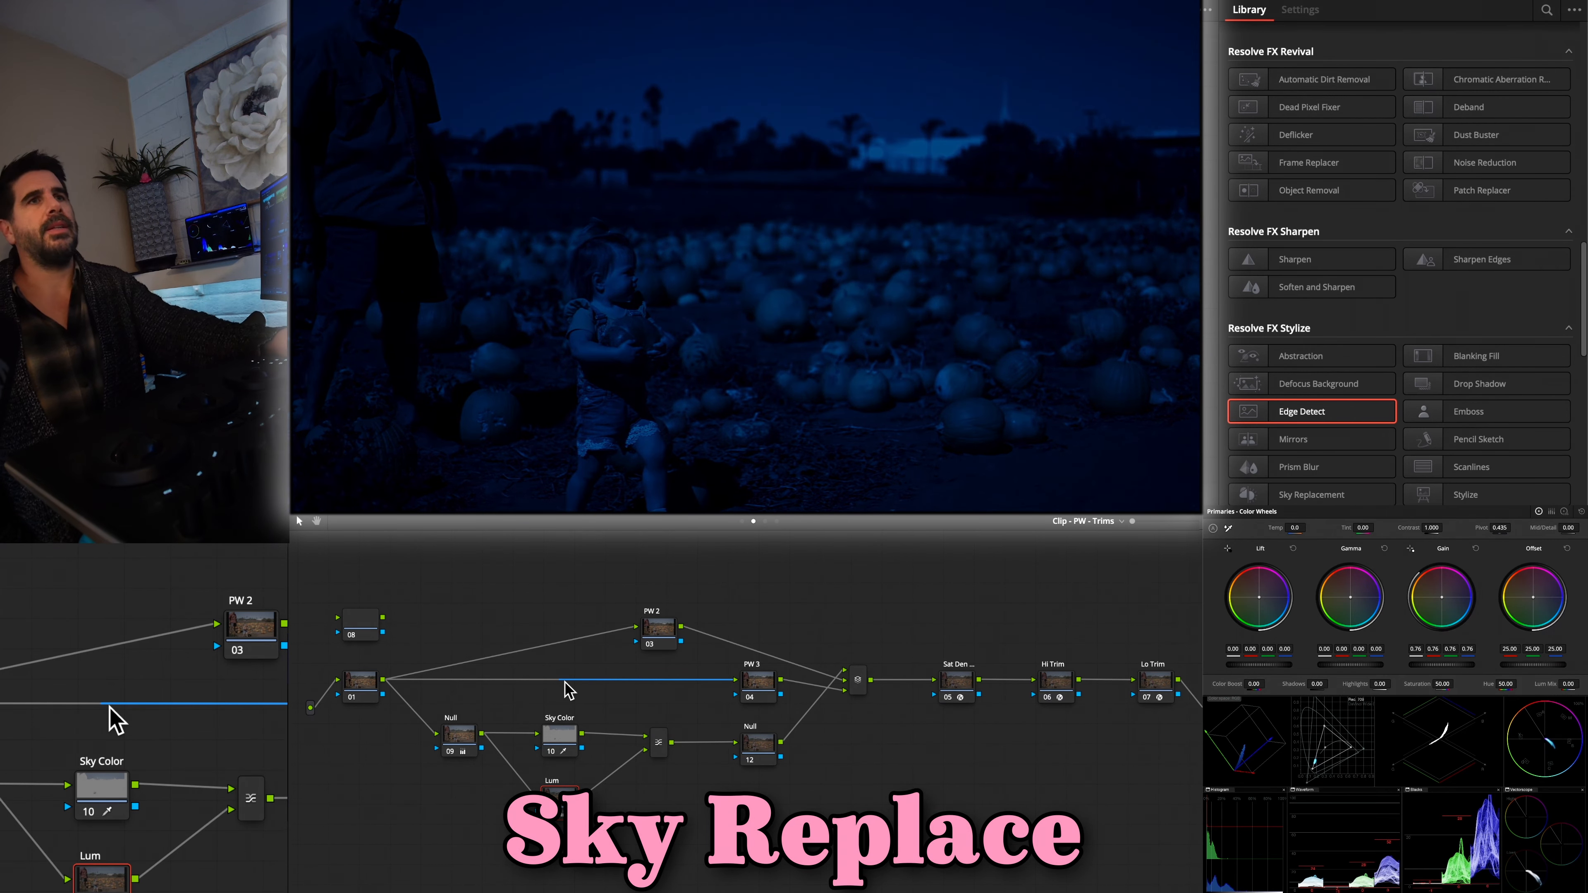
click(573, 743)
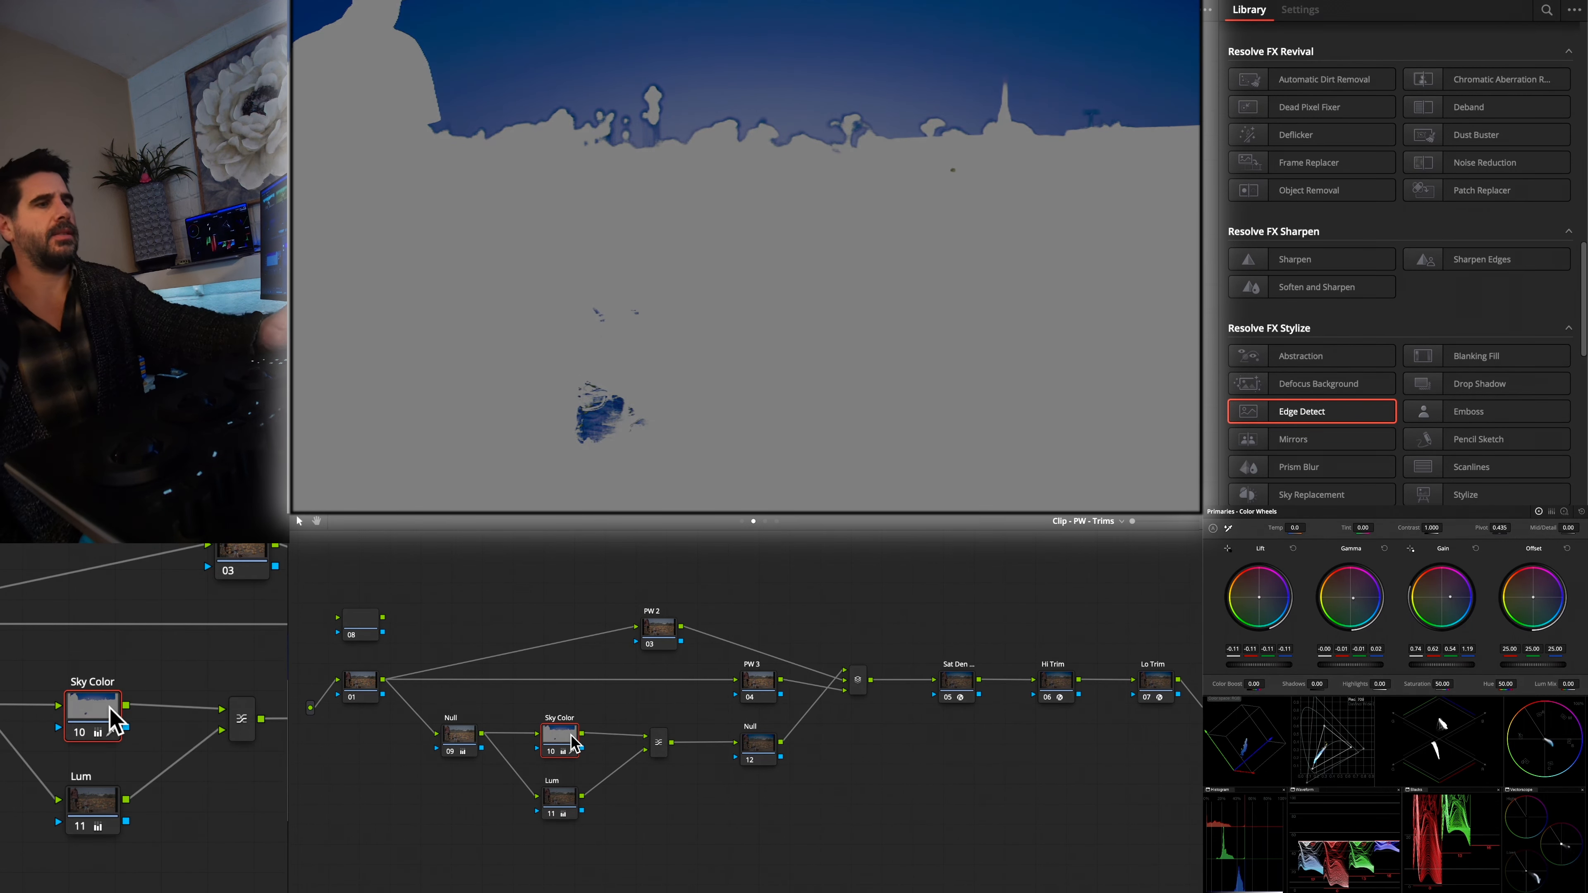
key(shift+h)
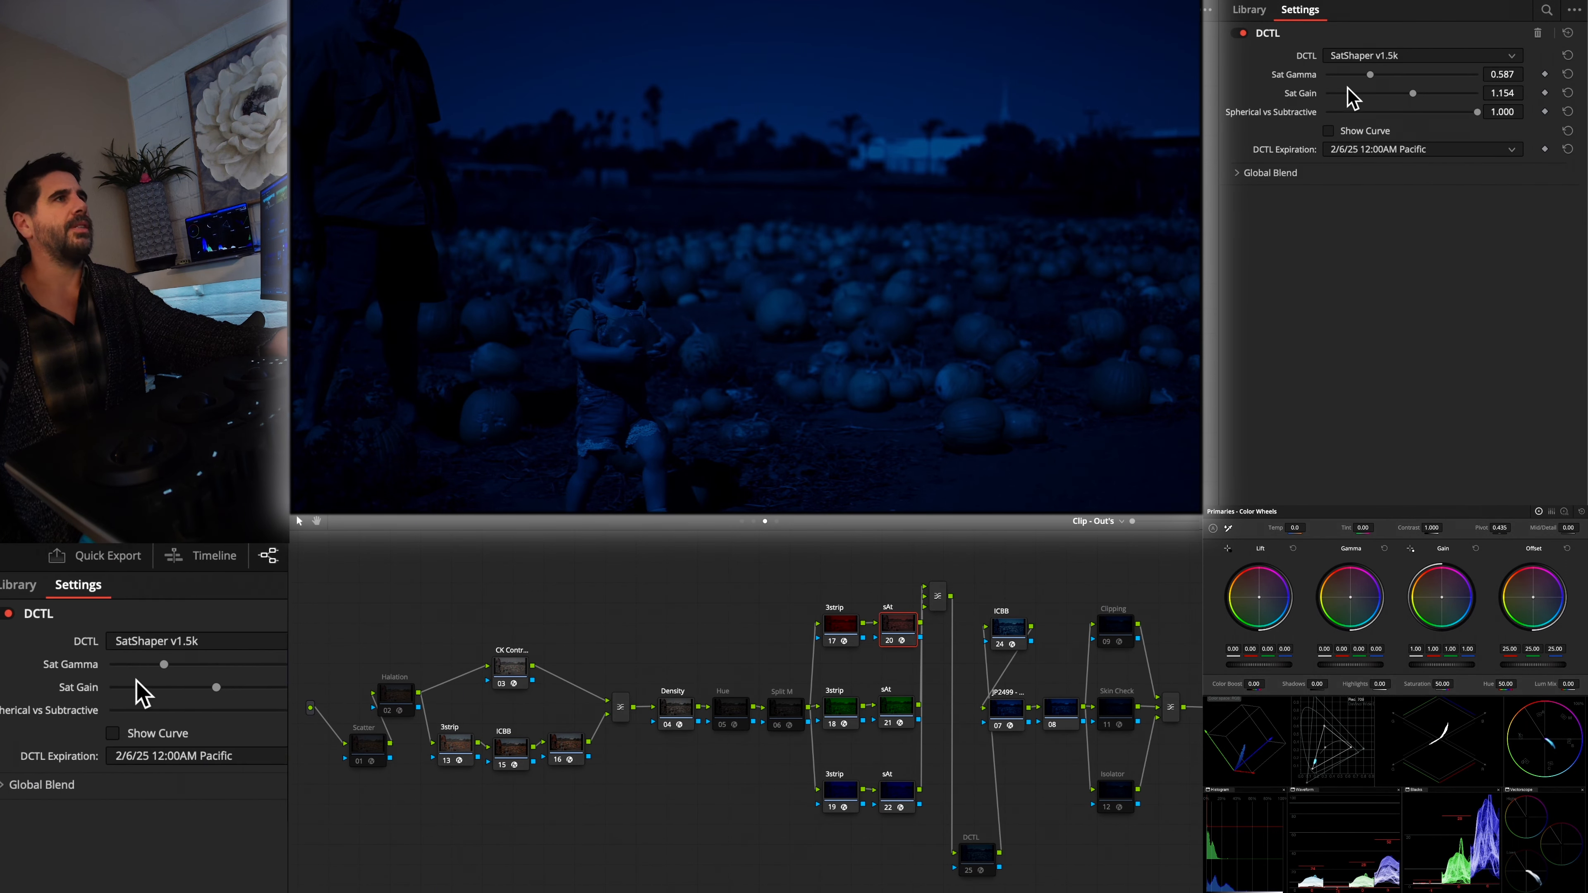
Step: In the Clip - Out's graph, lower sAt node 20's Sat Gain to 0.736 and add a serial node after it
drag(1404, 94, 1395, 97)
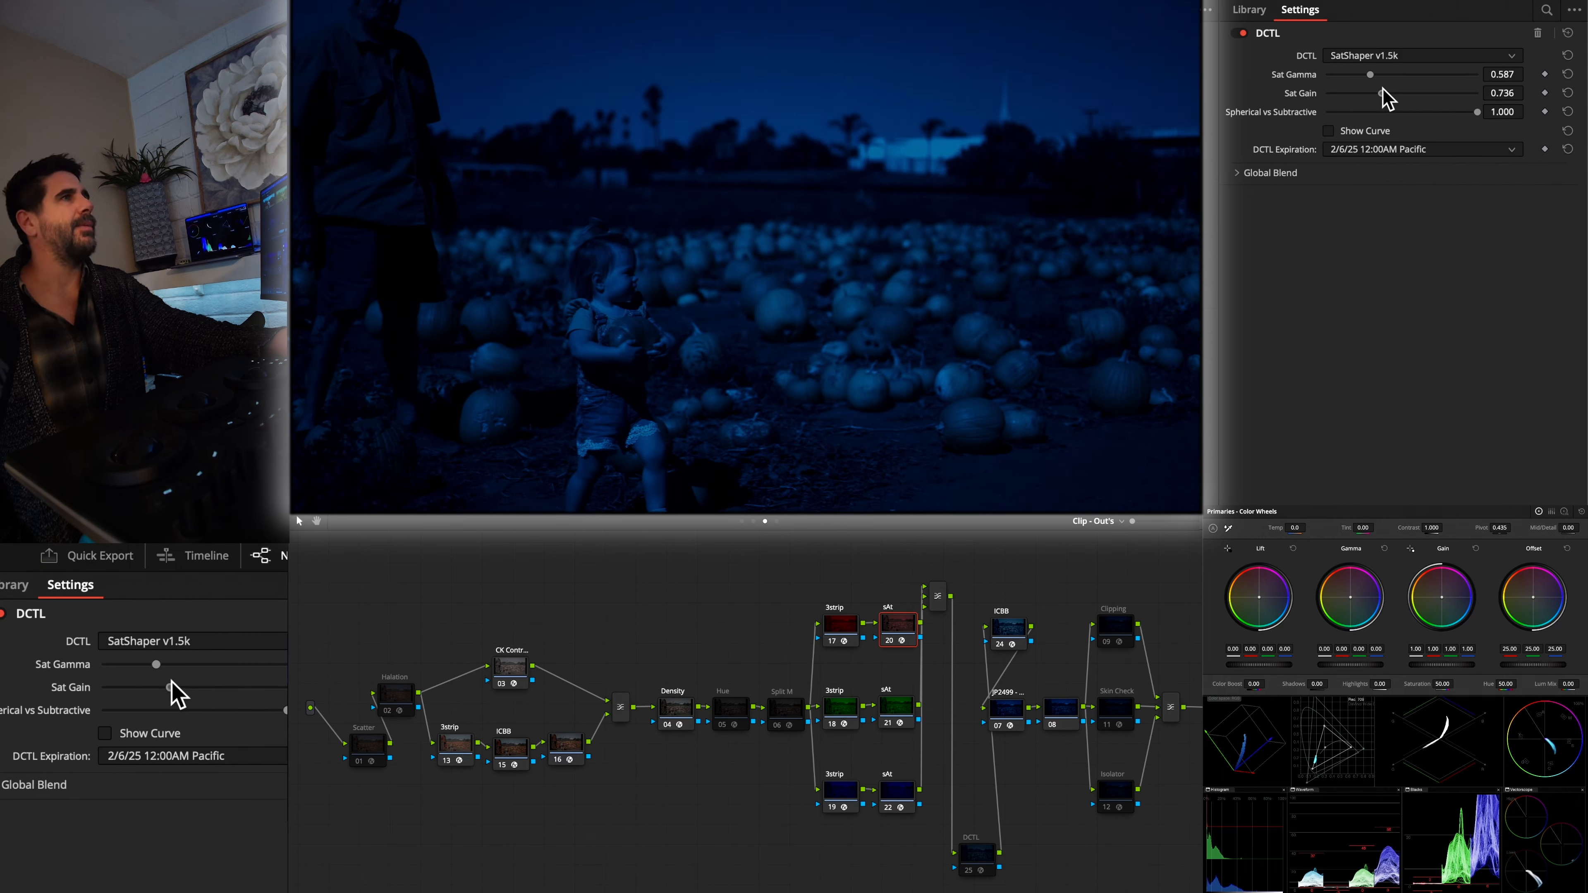
drag(821, 569, 844, 802)
click(853, 627)
key(alt+s)
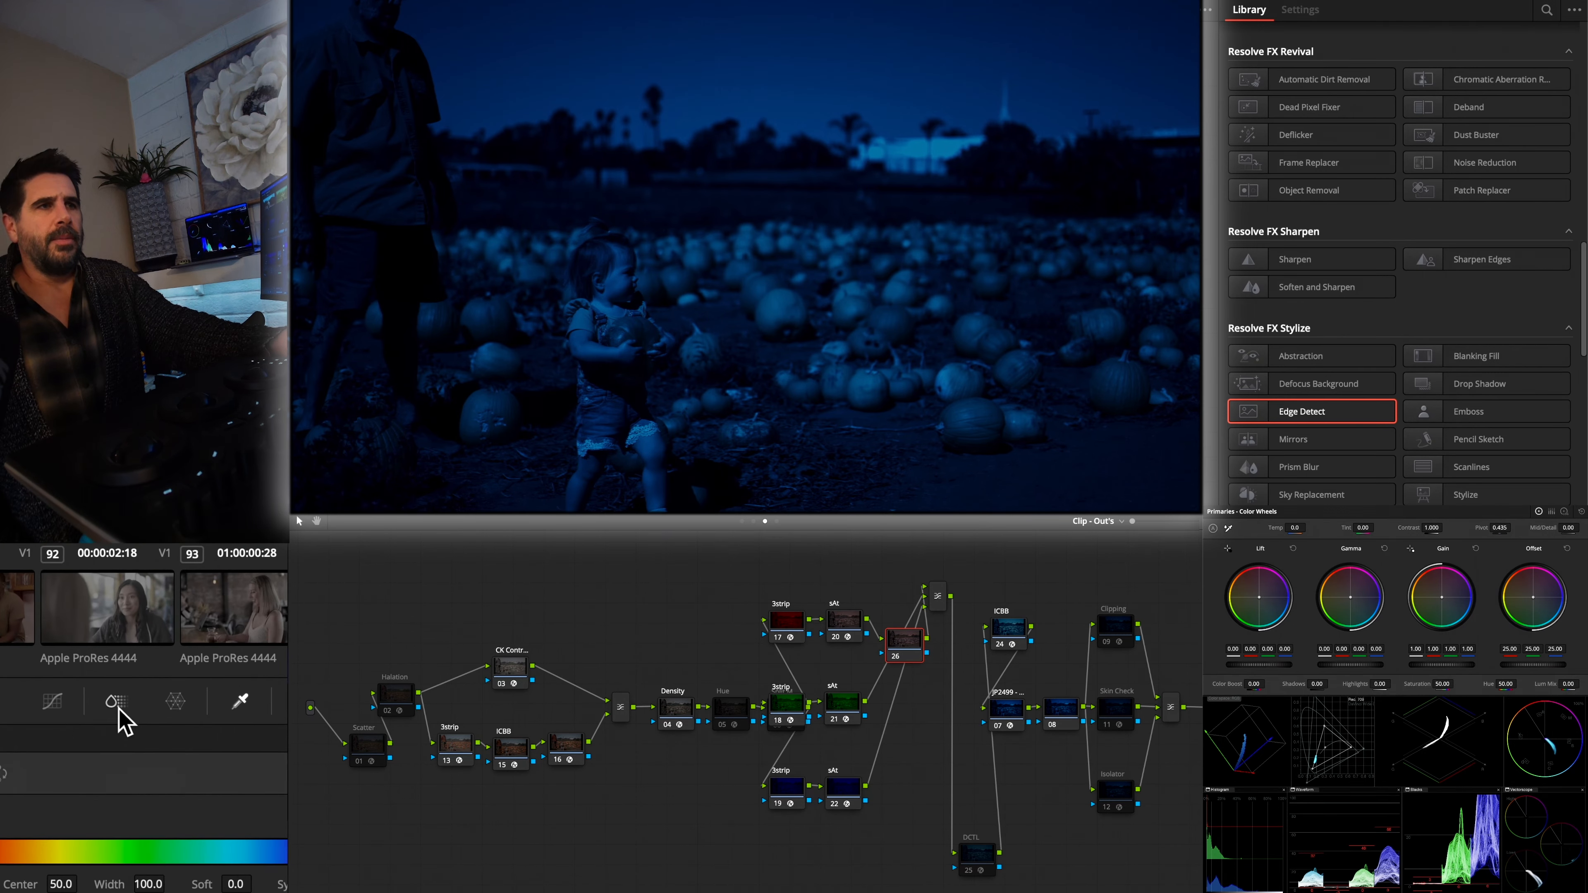
Step: Shape node 26's custom curve with a raised black point and lowered shadows, and compare the image with the node off and on
click(113, 711)
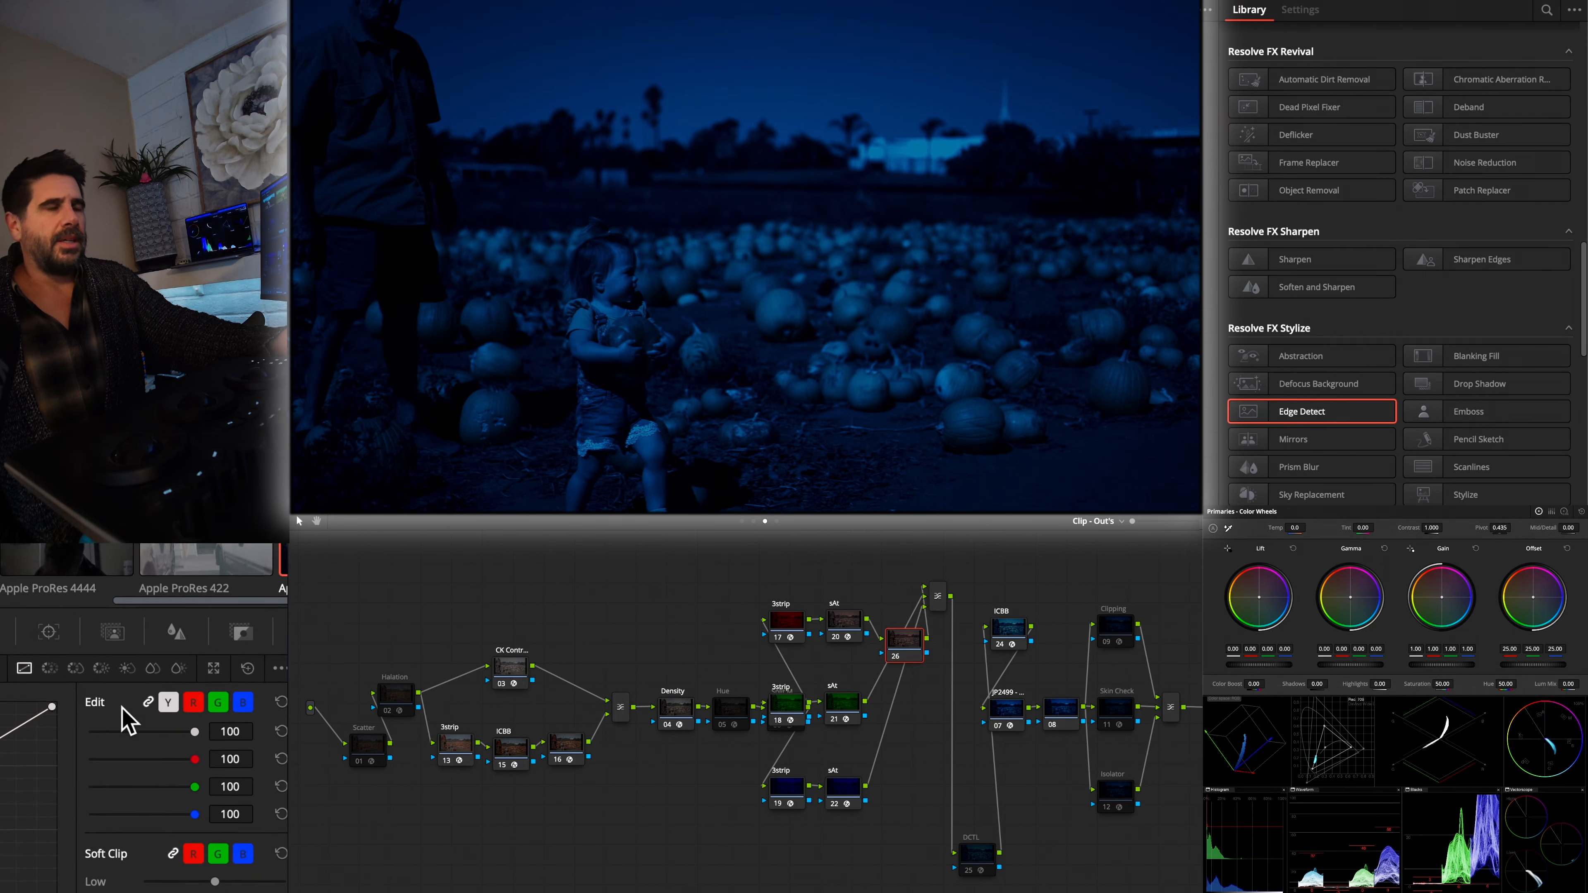
drag(108, 827, 107, 803)
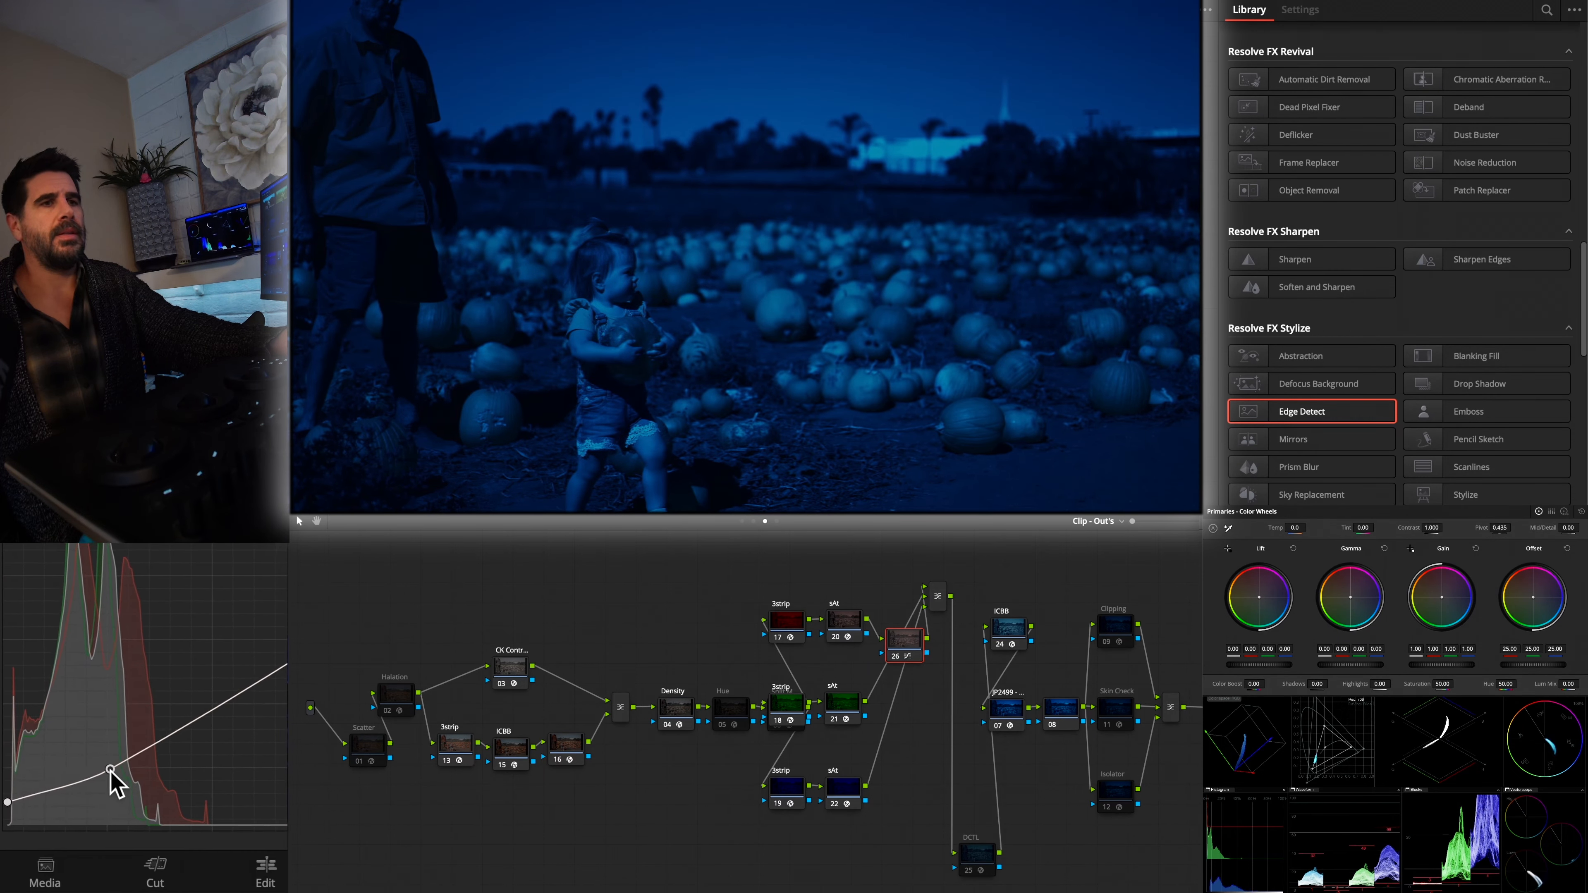
drag(110, 748, 110, 770)
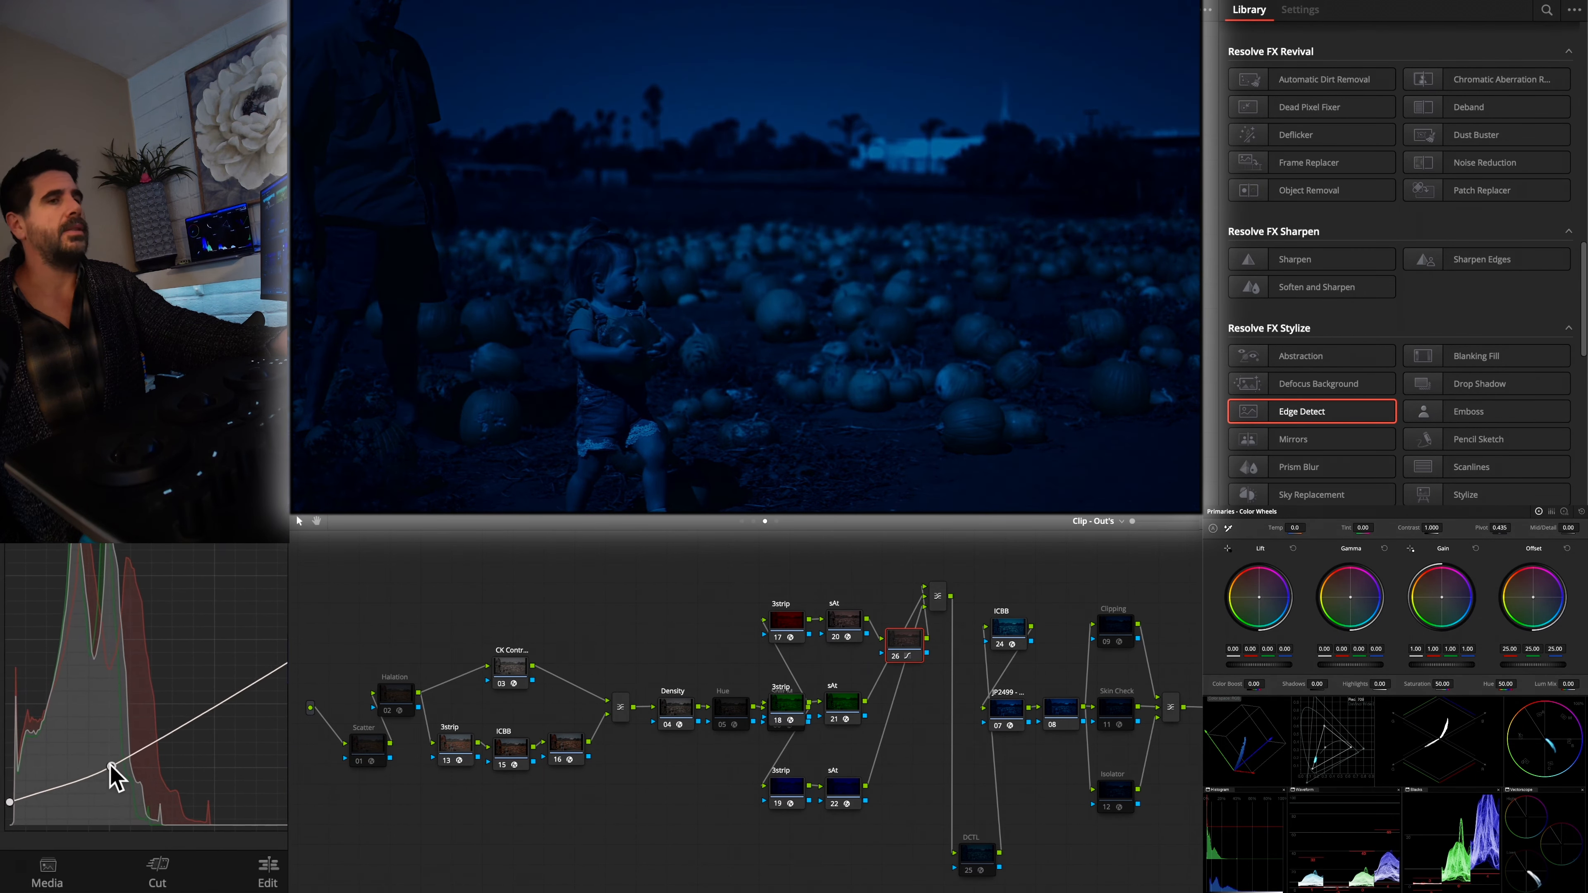
drag(110, 769, 110, 770)
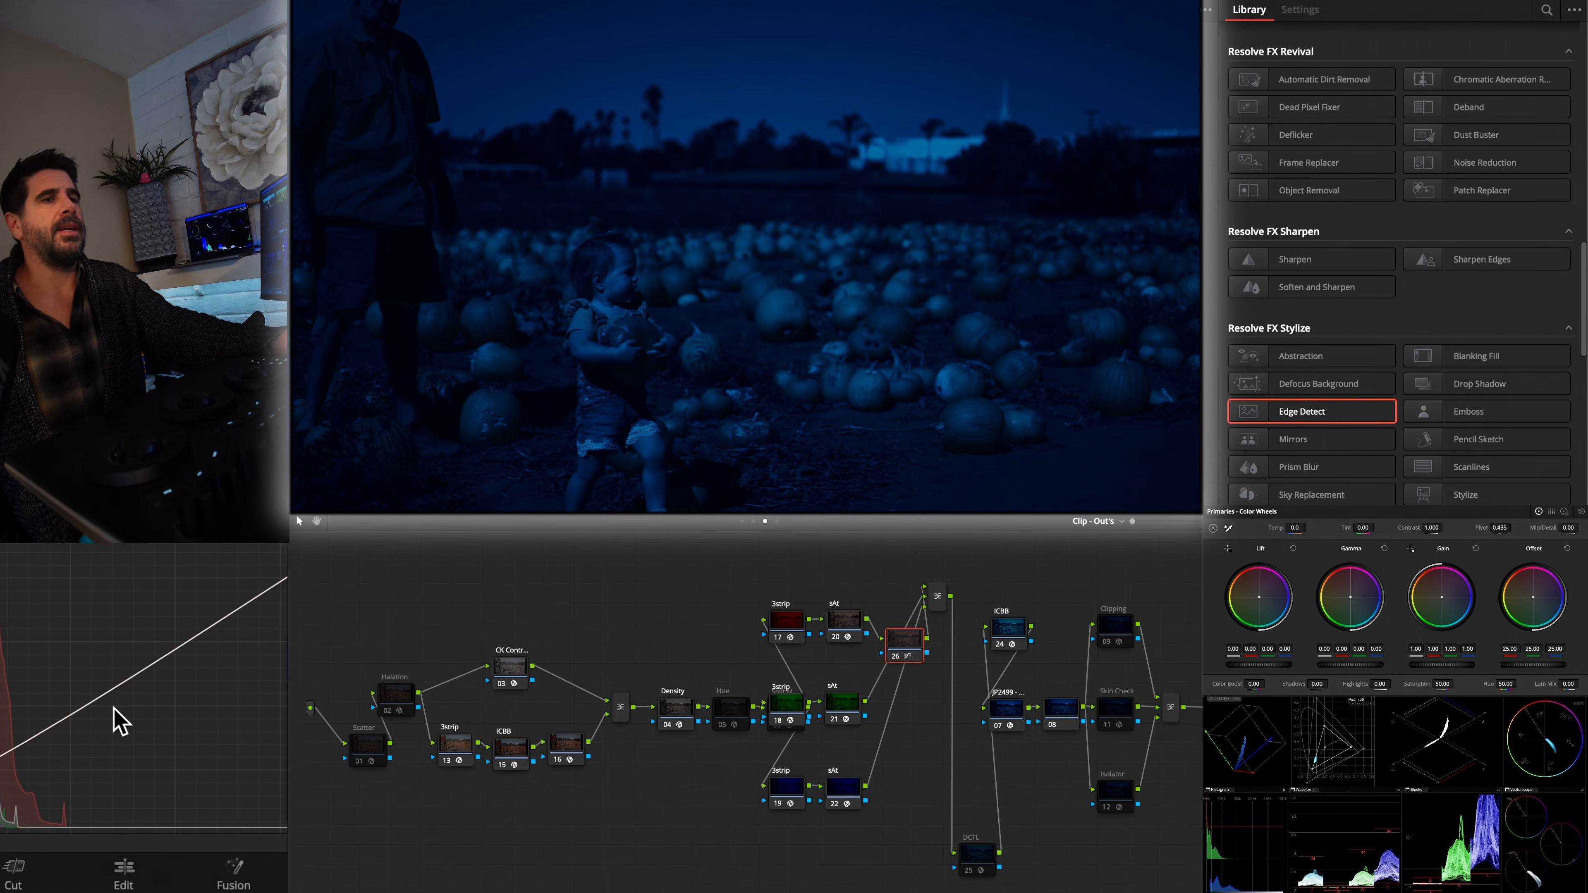
drag(120, 705, 119, 740)
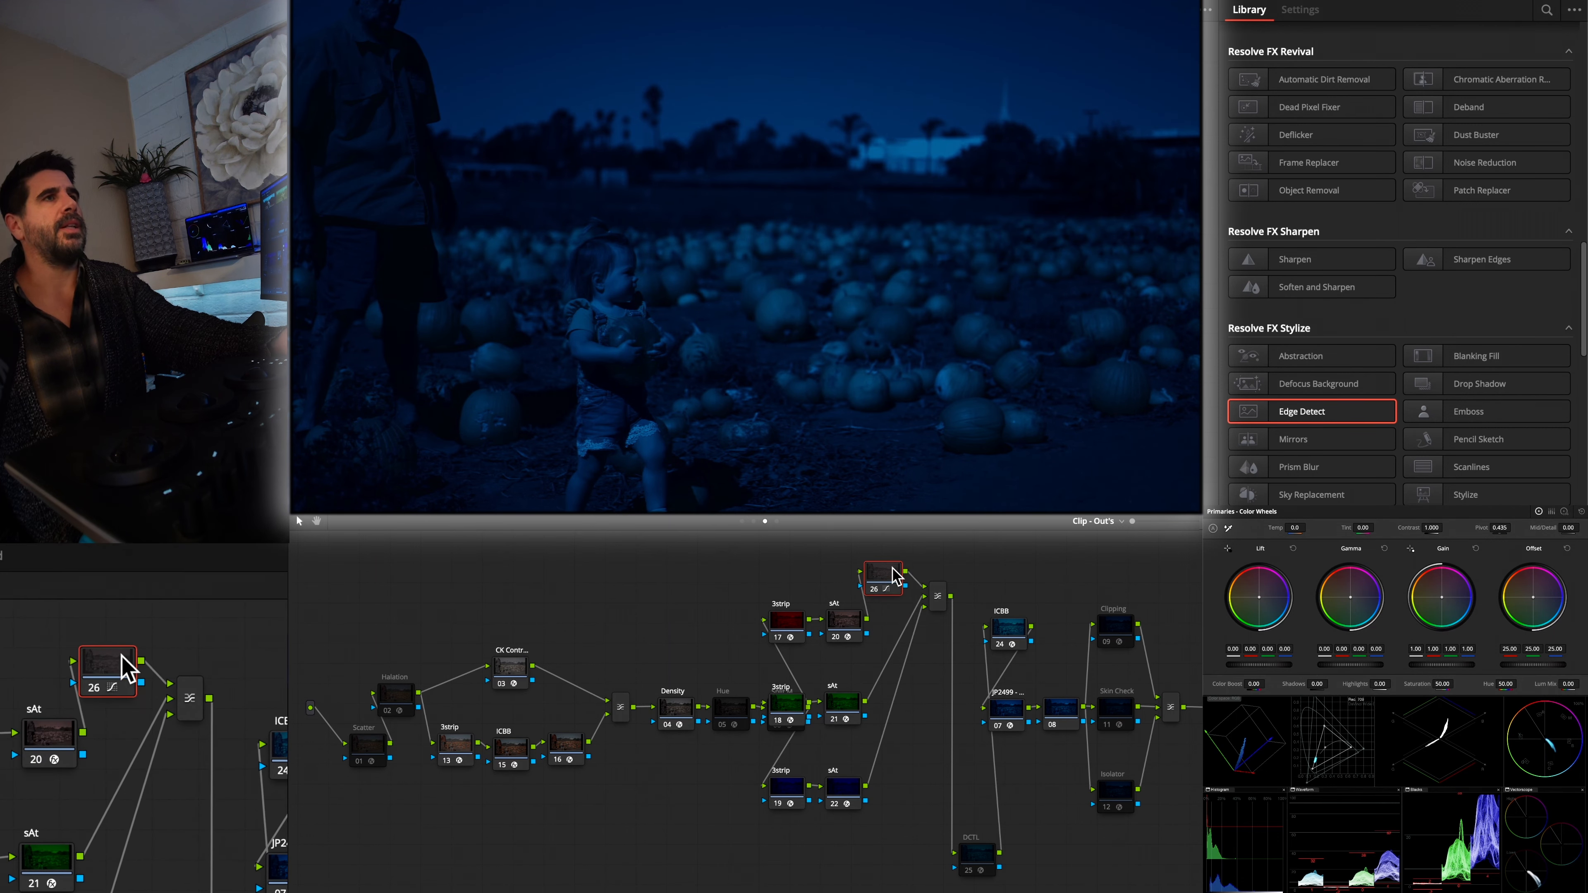
key(super+d)
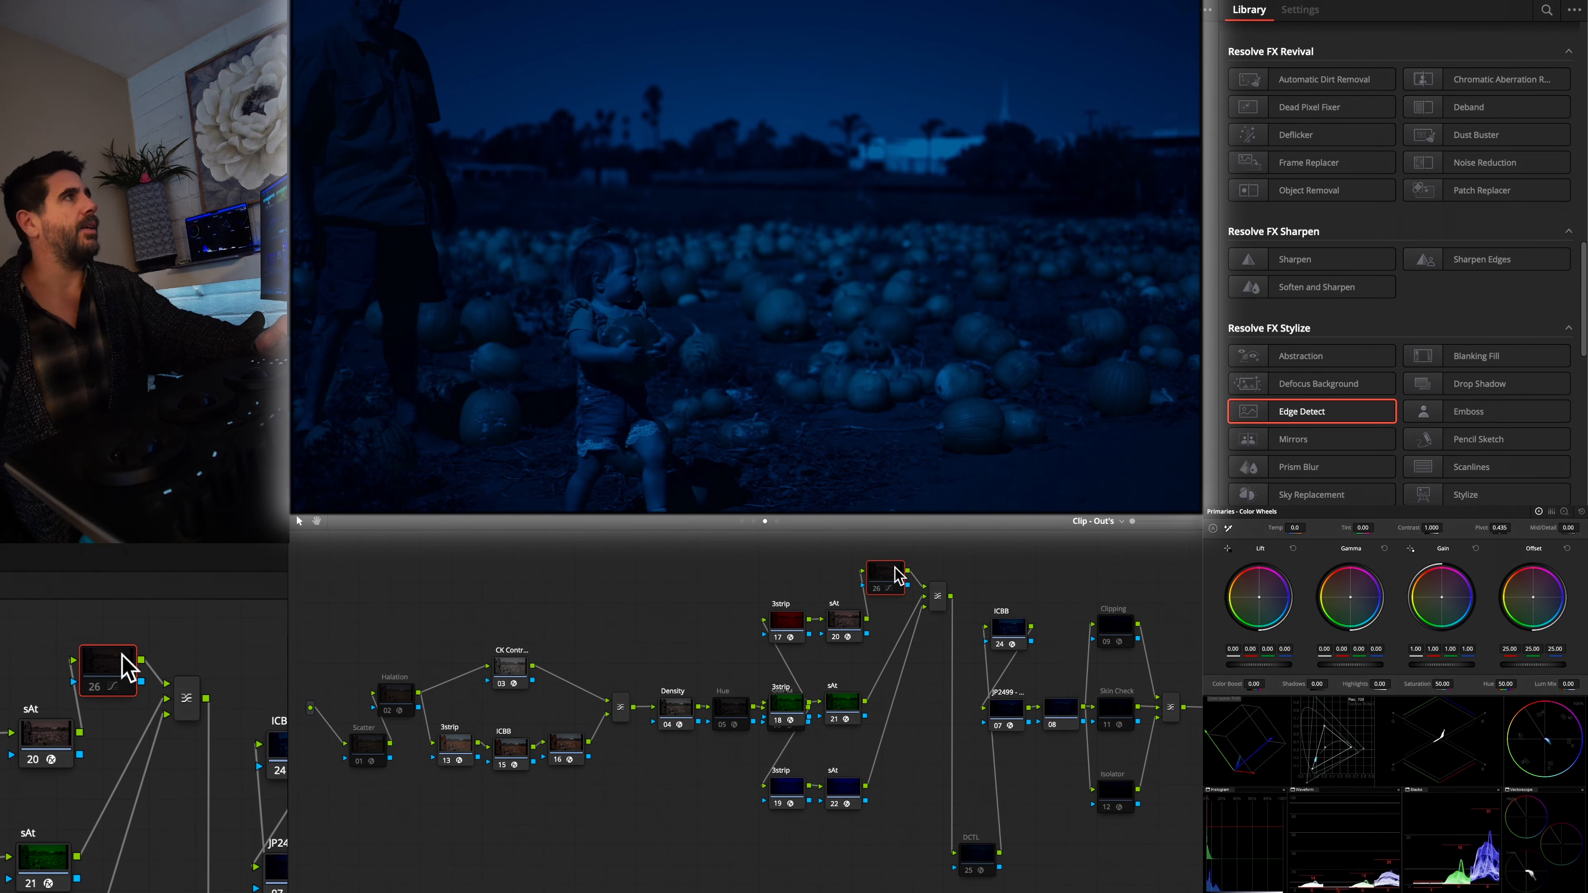
key(super+d)
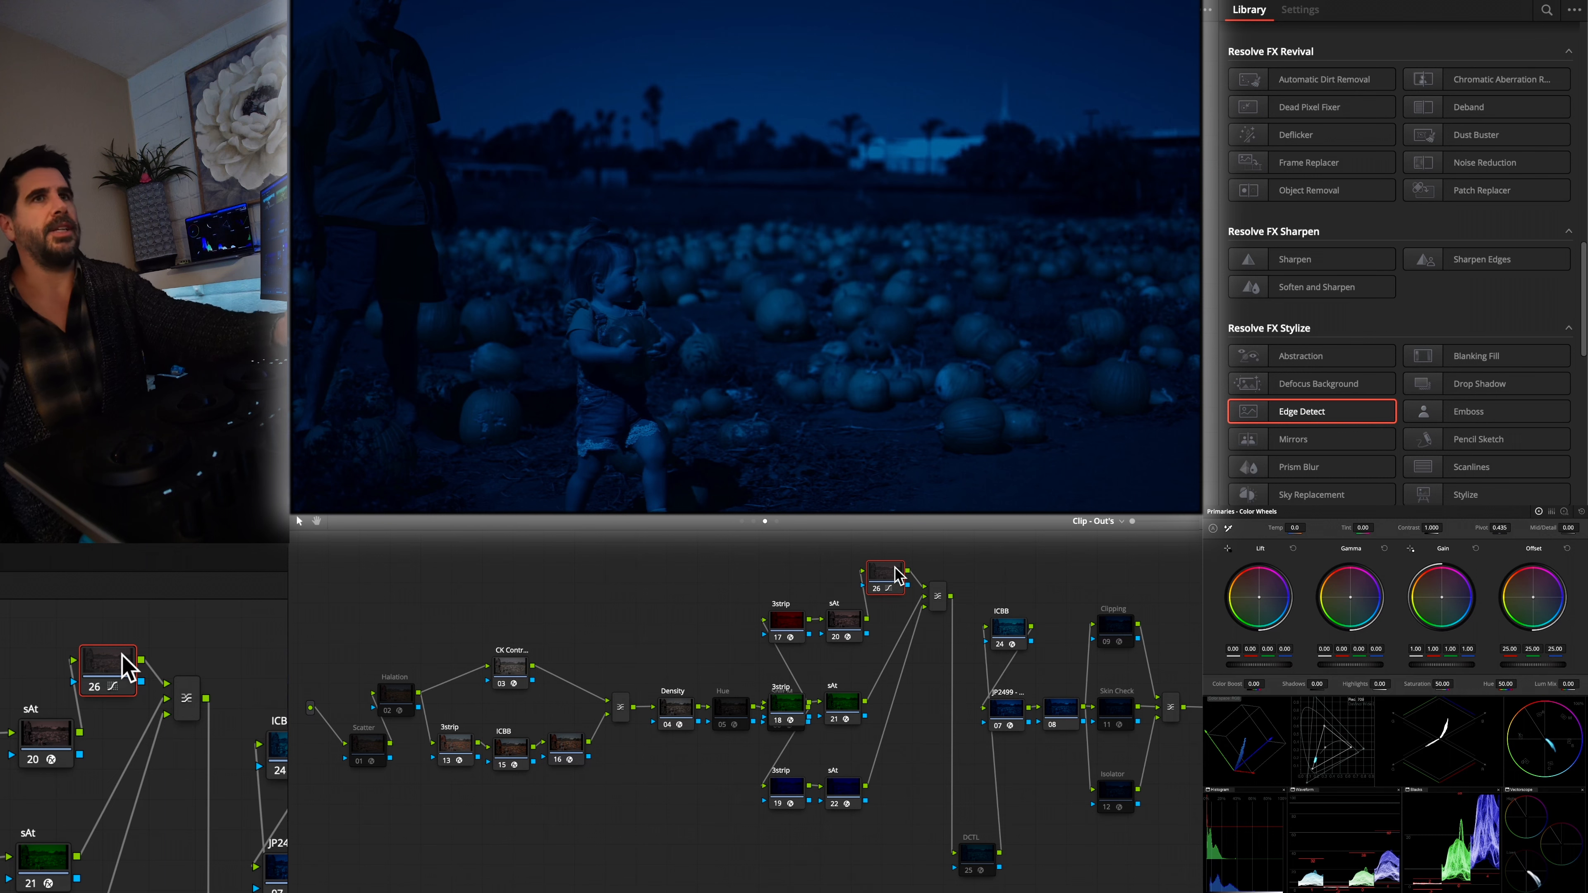
Step: Refine the low end of node 26's custom curve in highlight view and inspect the isolated outputs of sAt nodes 21, 22 and 20
key(shift+h)
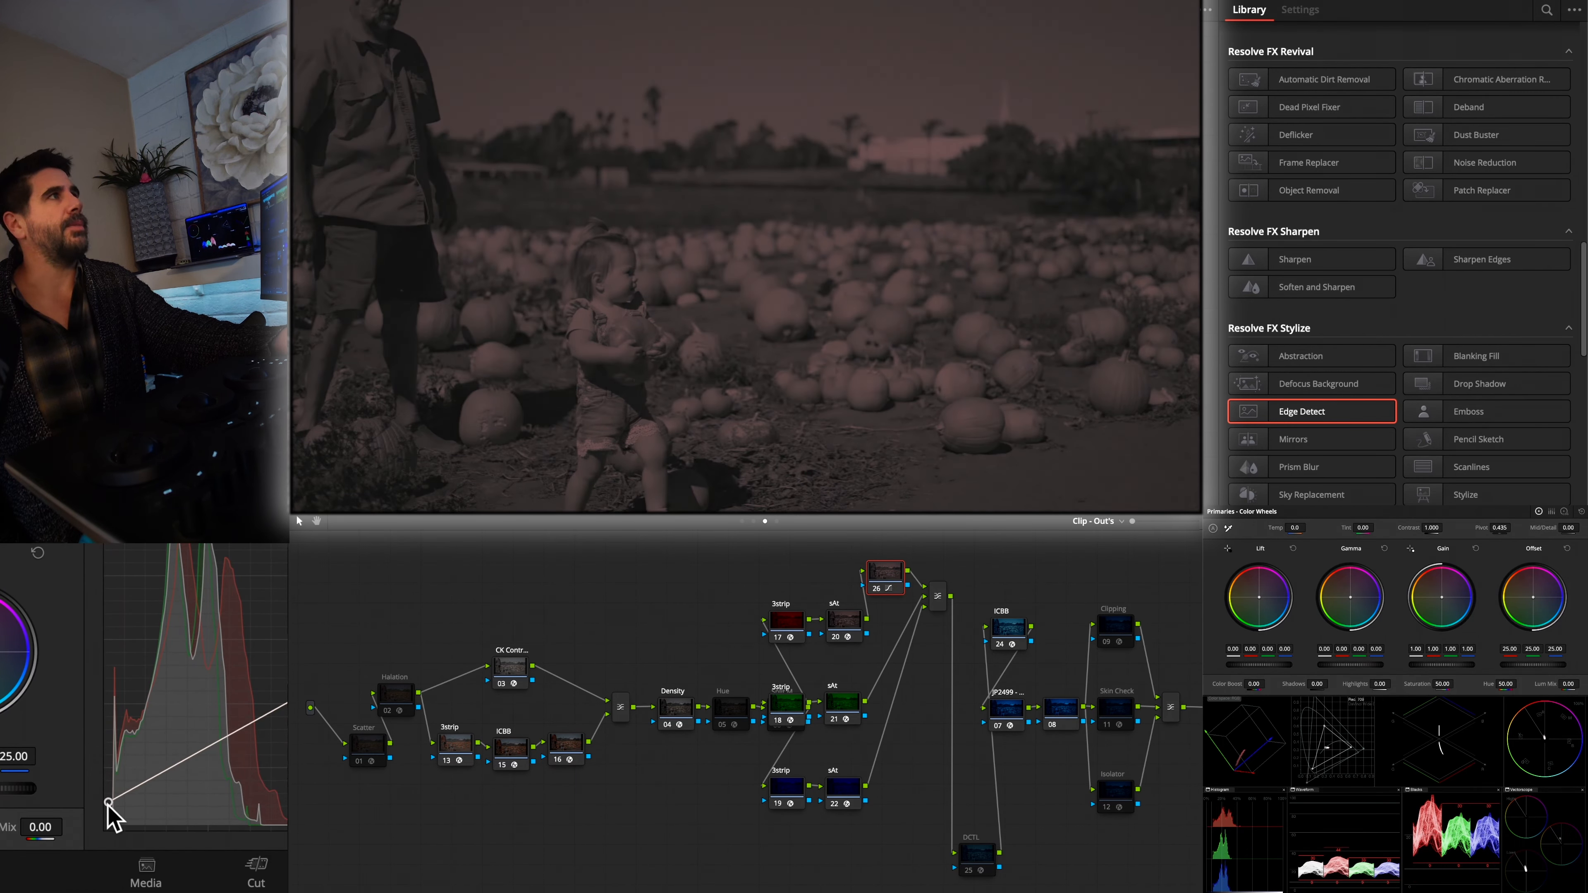
mouse_move(109, 750)
mouse_down()
mouse_move(111, 779)
mouse_move(111, 755)
mouse_up()
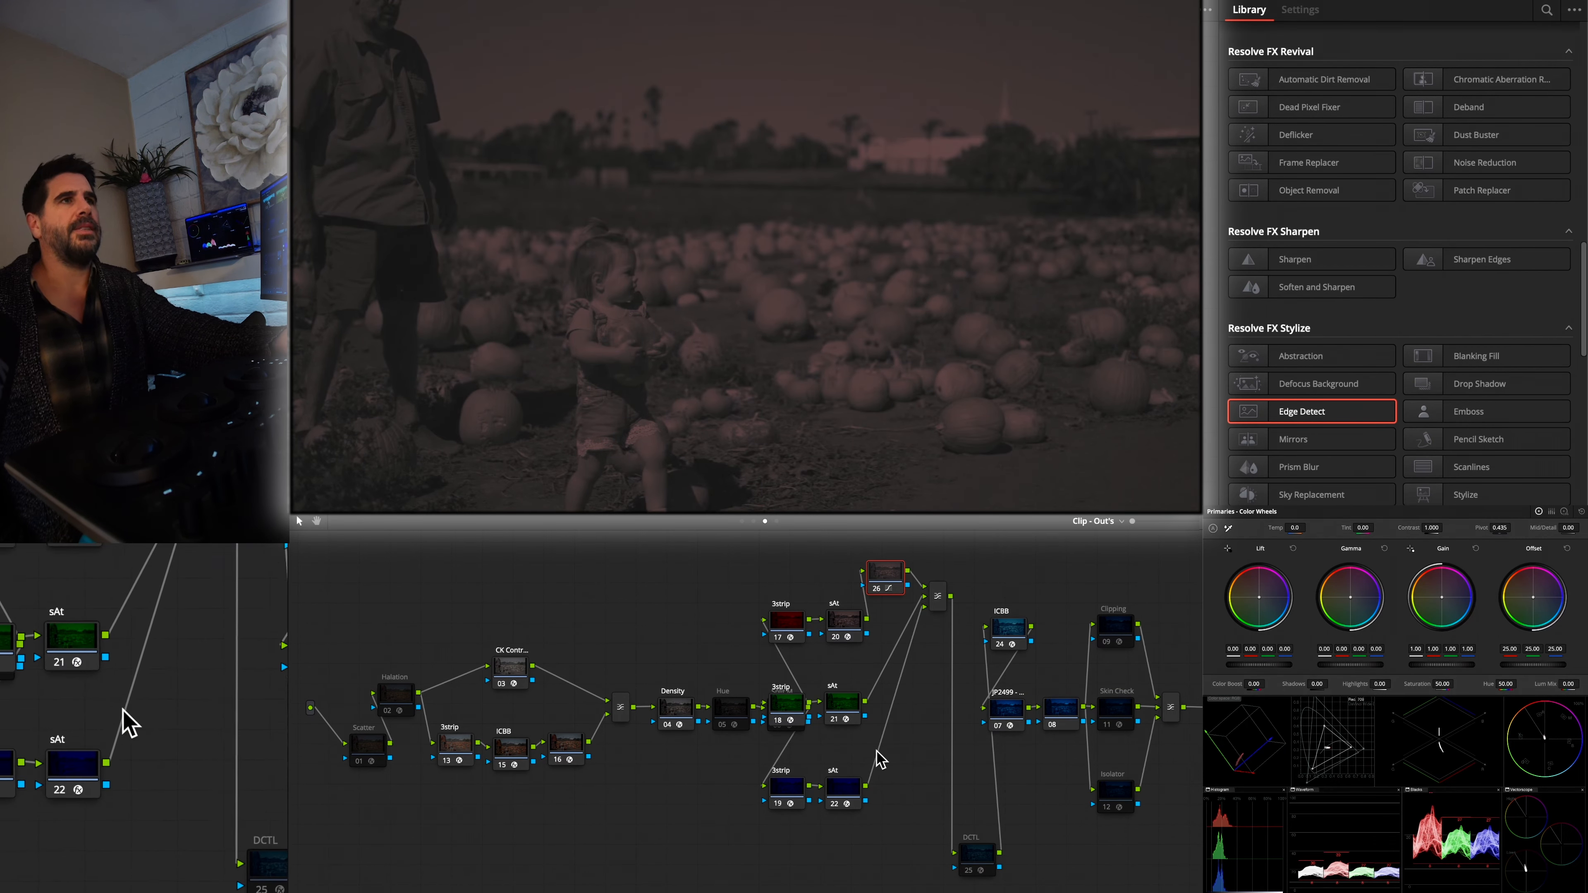
click(852, 710)
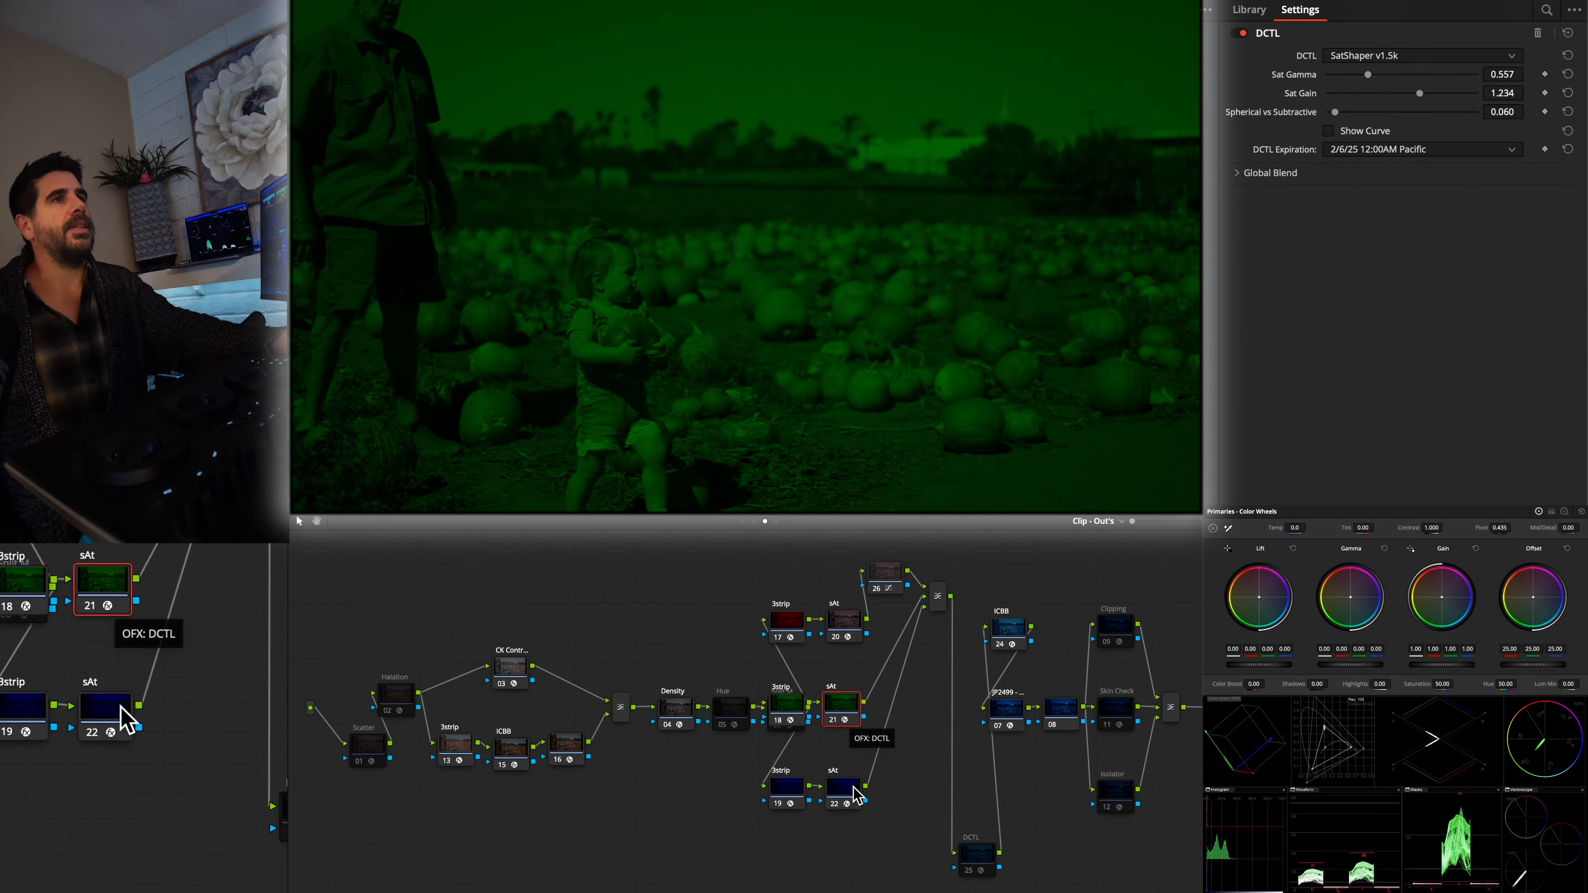
click(851, 800)
click(849, 618)
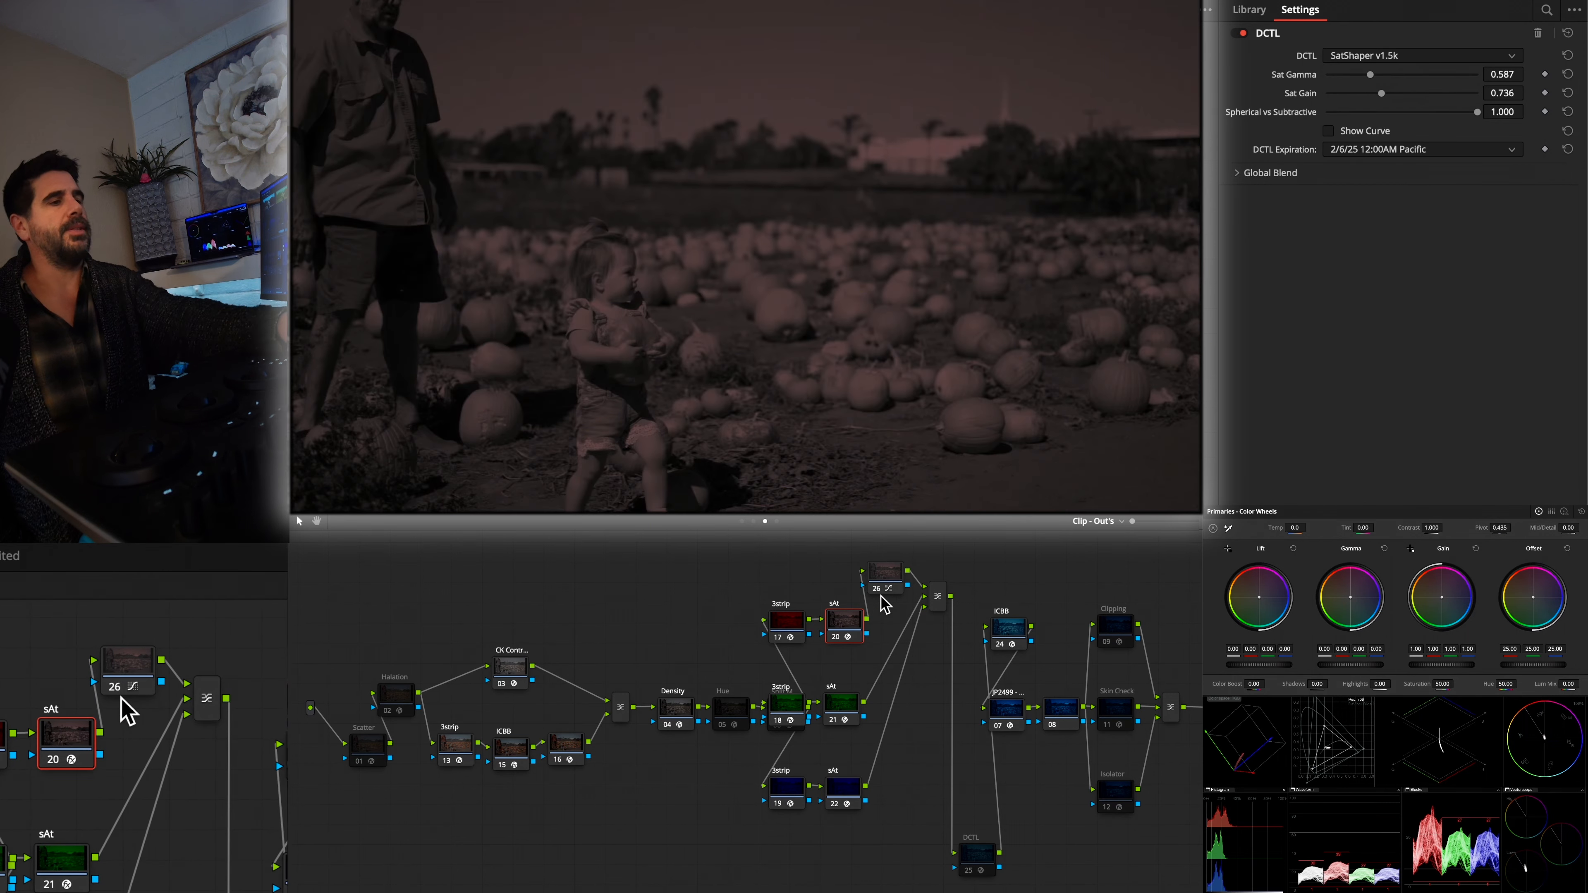
key(shift+h)
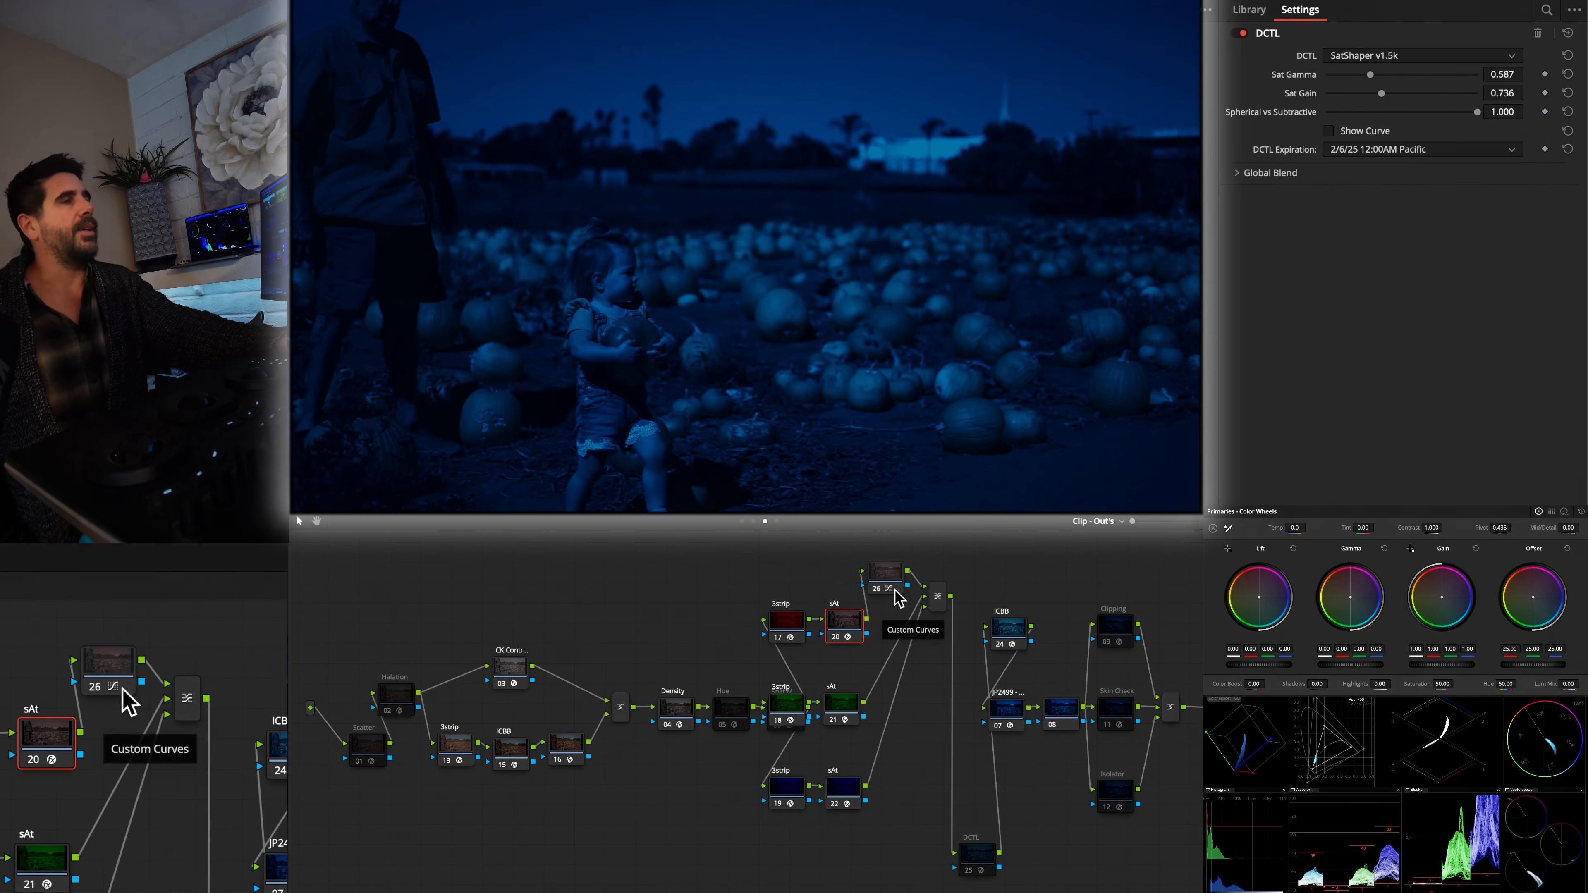
Step: Reposition the mixer that combines the channel strips and raise ICBB node 24's IC - Bleach Bypass Strength to 0.881
drag(938, 595, 943, 619)
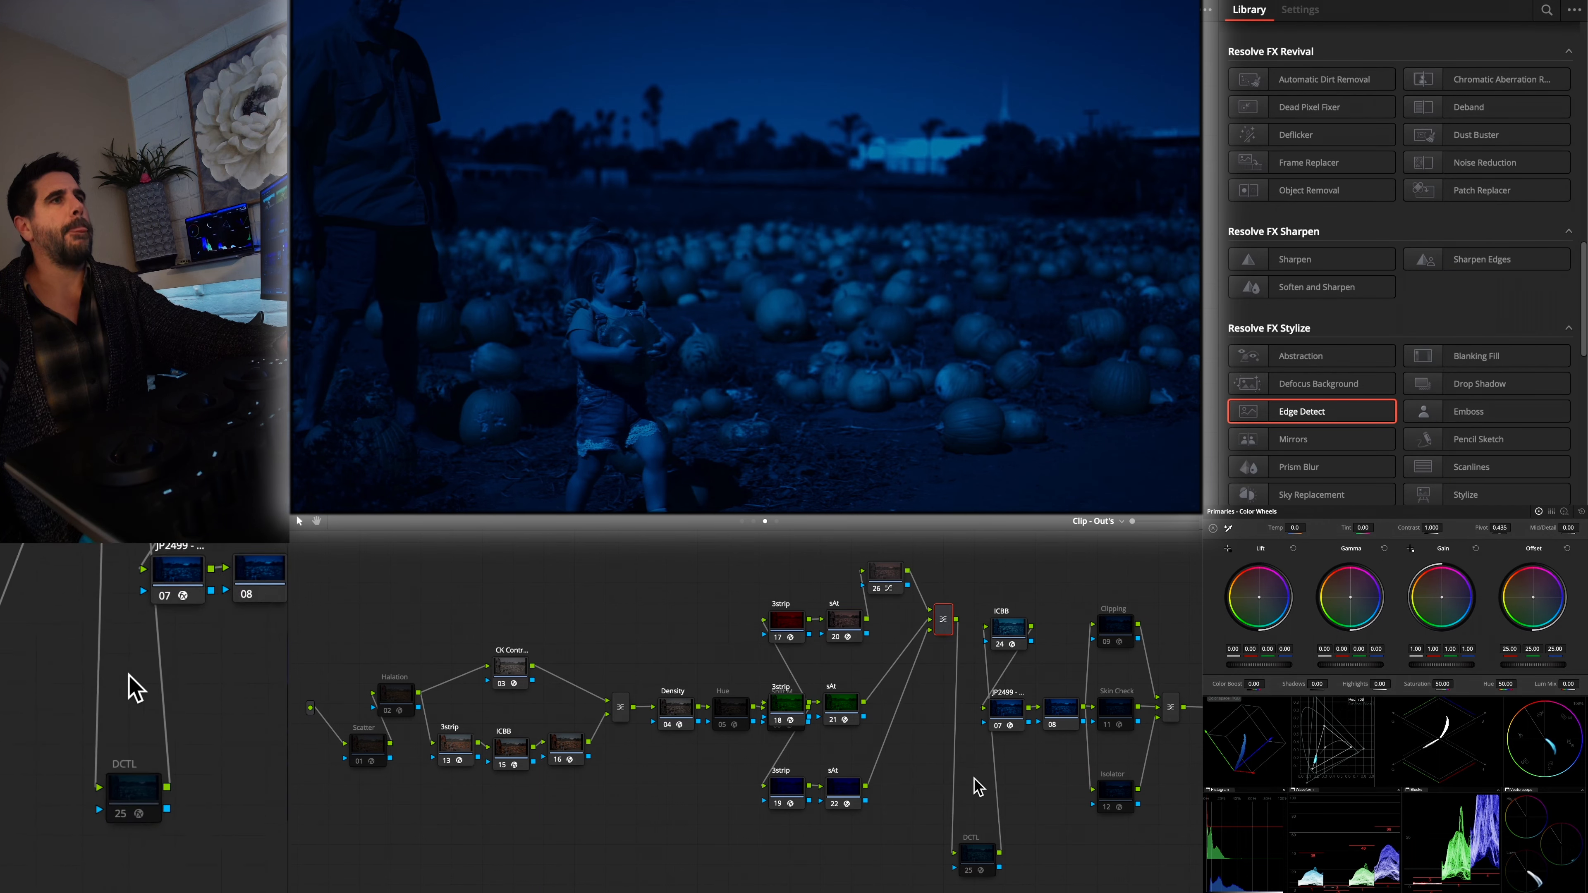
click(1010, 628)
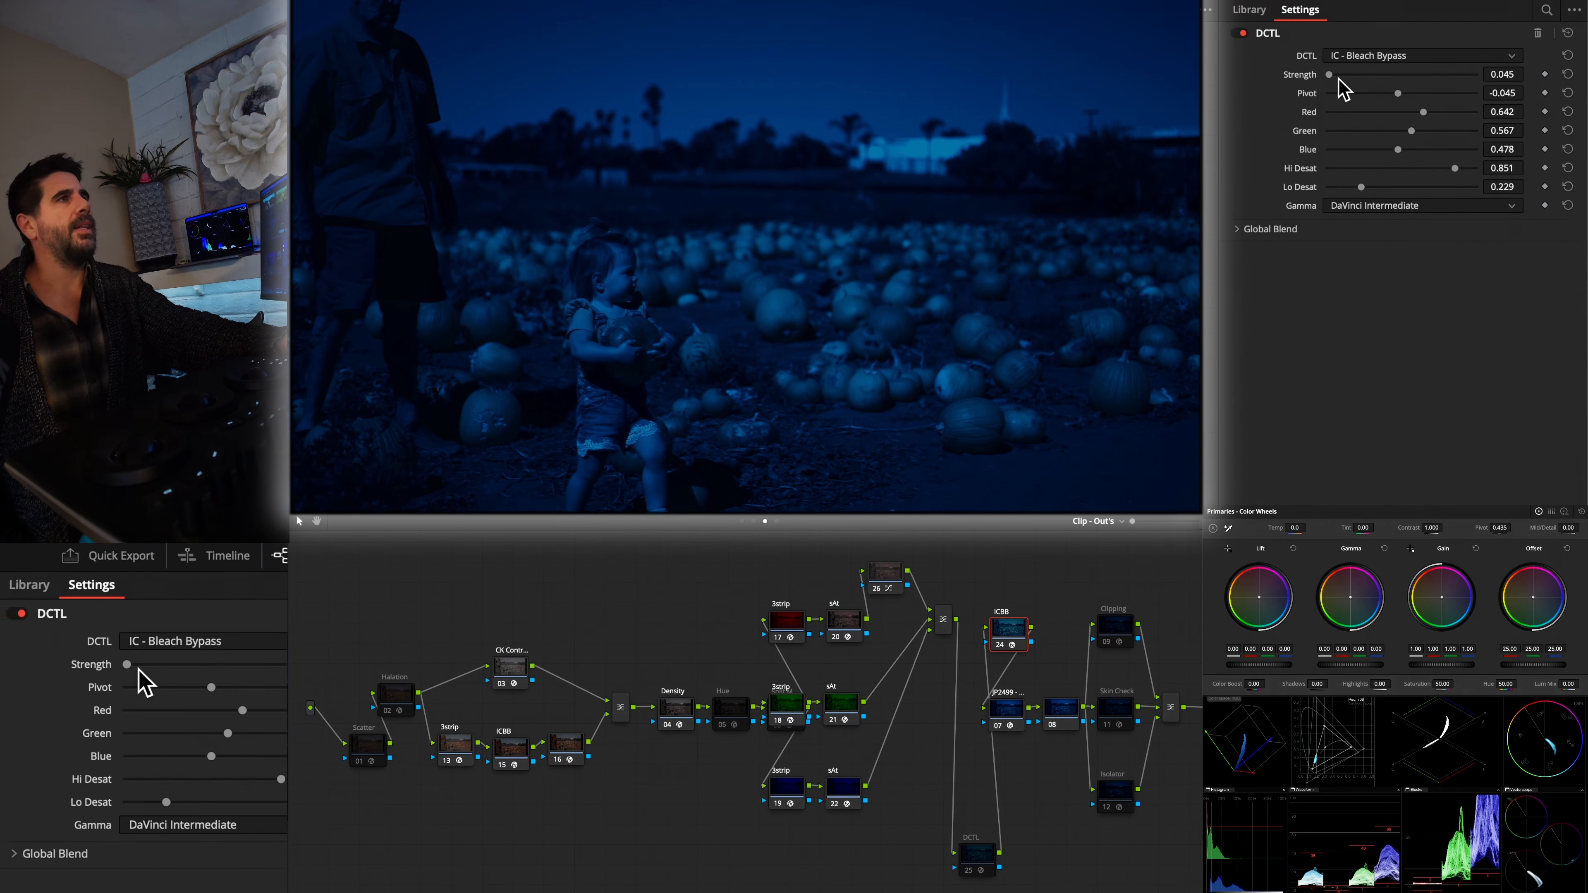
drag(1330, 74, 1412, 74)
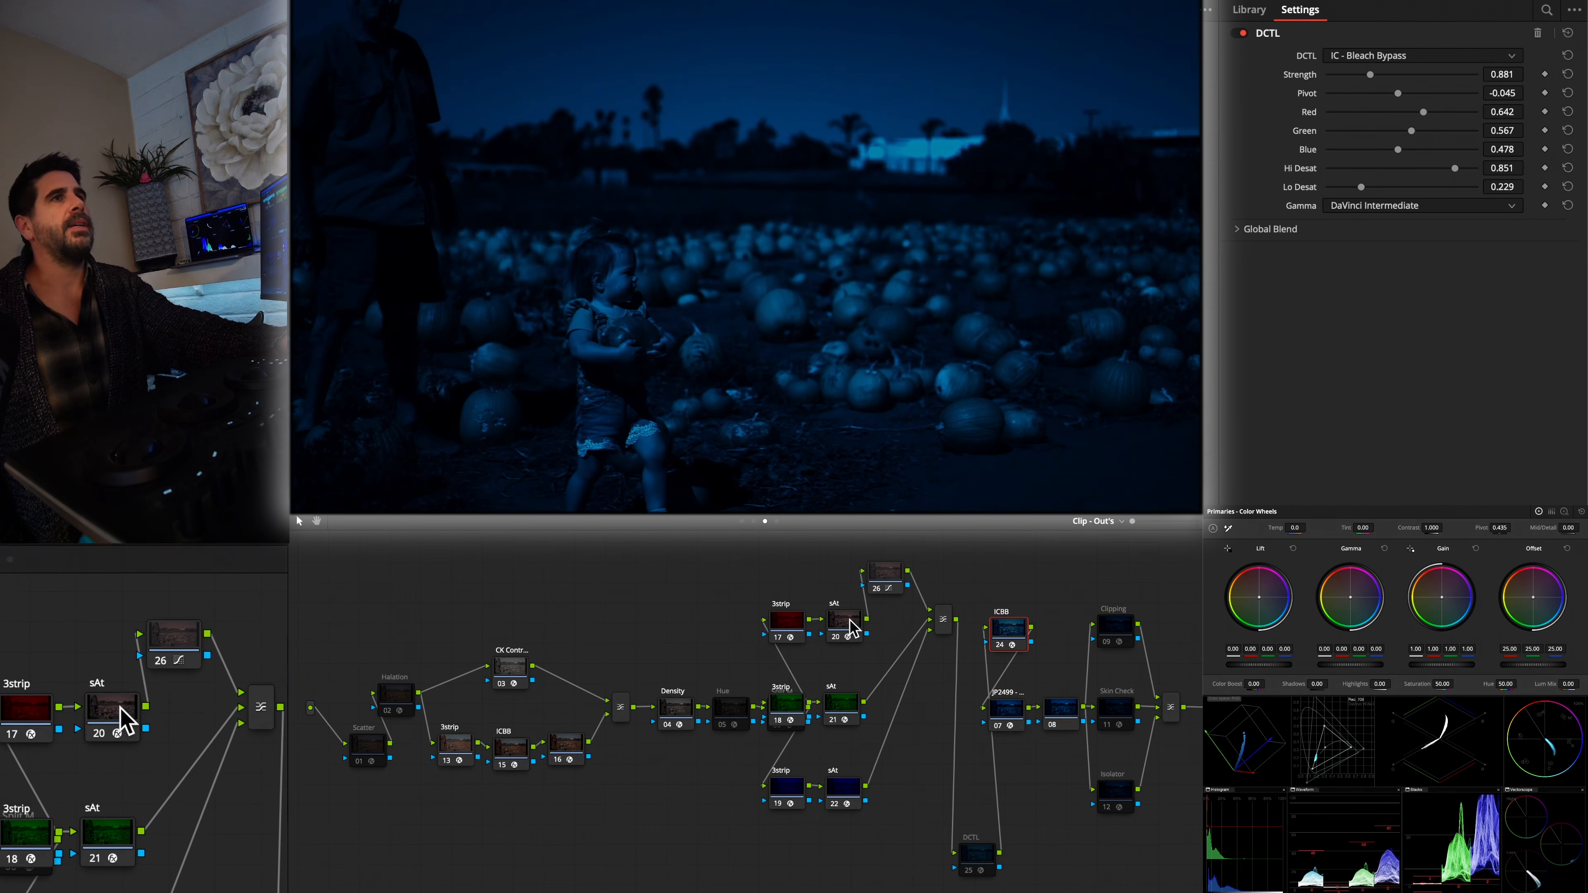
Step: Refine the blue channel's SatShaper in sAt node 22 to Sat Gain 0.876 and Sat Gamma 1.741
click(845, 802)
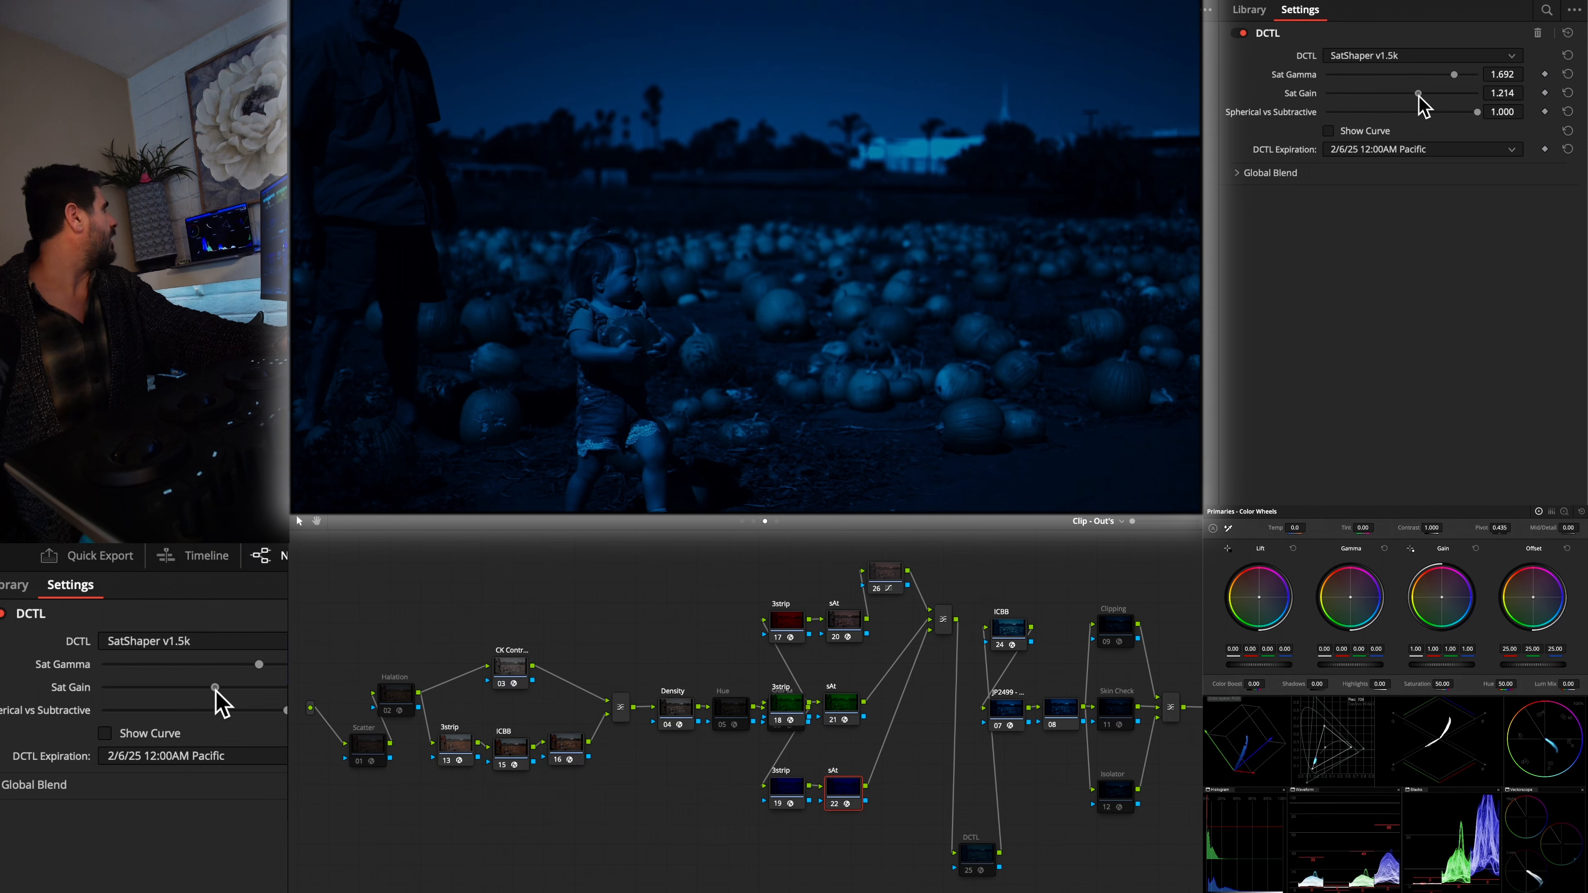
drag(1382, 95, 1393, 96)
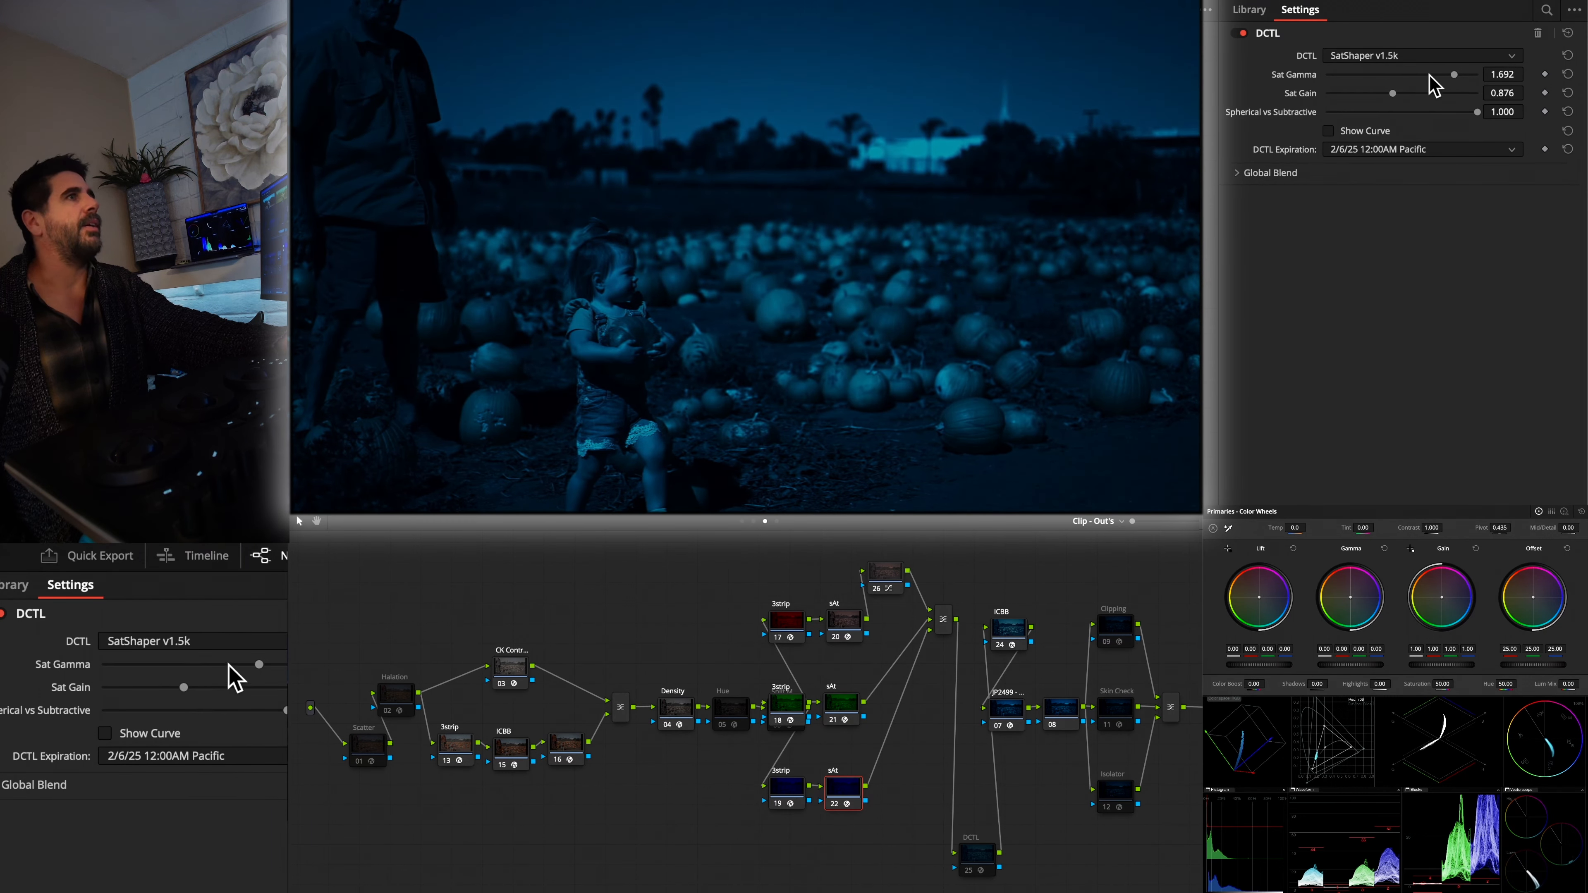
drag(1477, 113, 1451, 89)
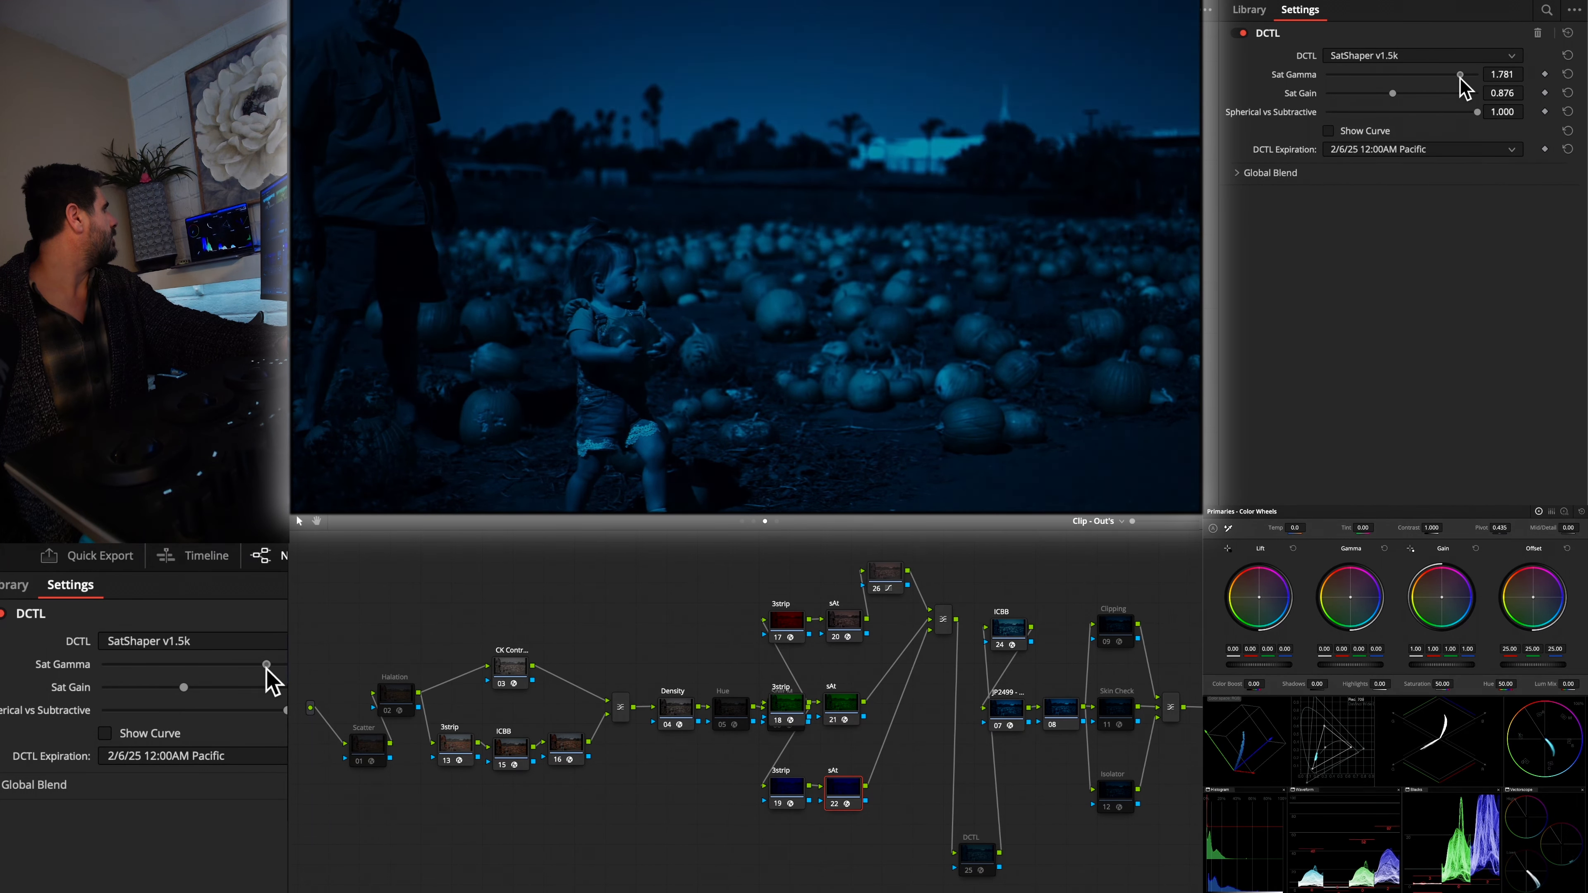
drag(1464, 78, 1461, 79)
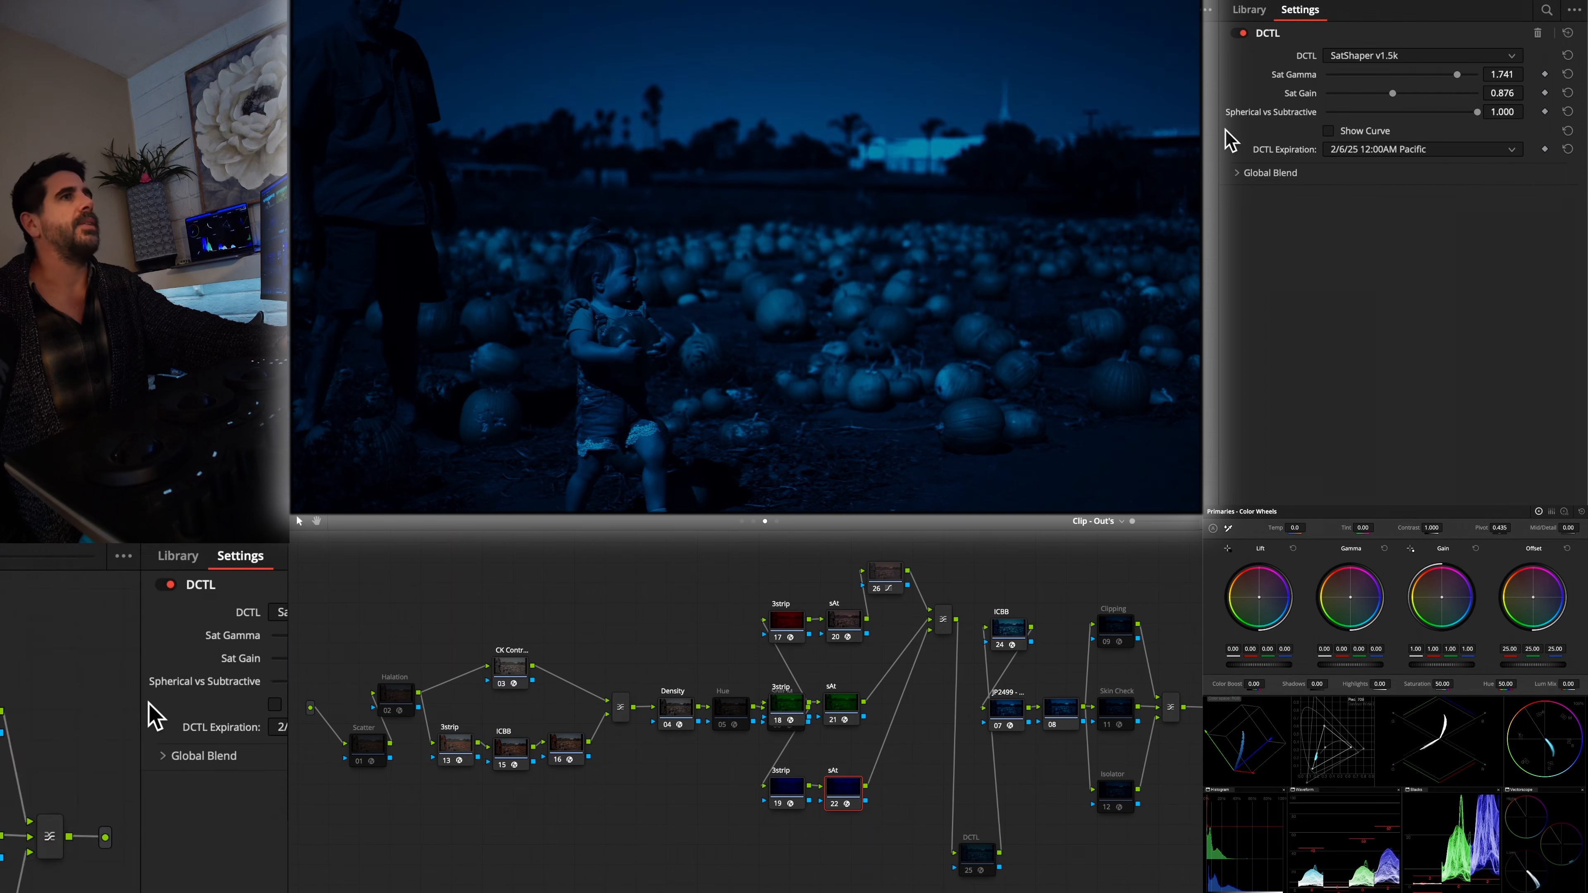
Step: Compare the image with Purkinje node 25 on and off, delete that node, and move ICBB node 24 in line before node 07
click(986, 860)
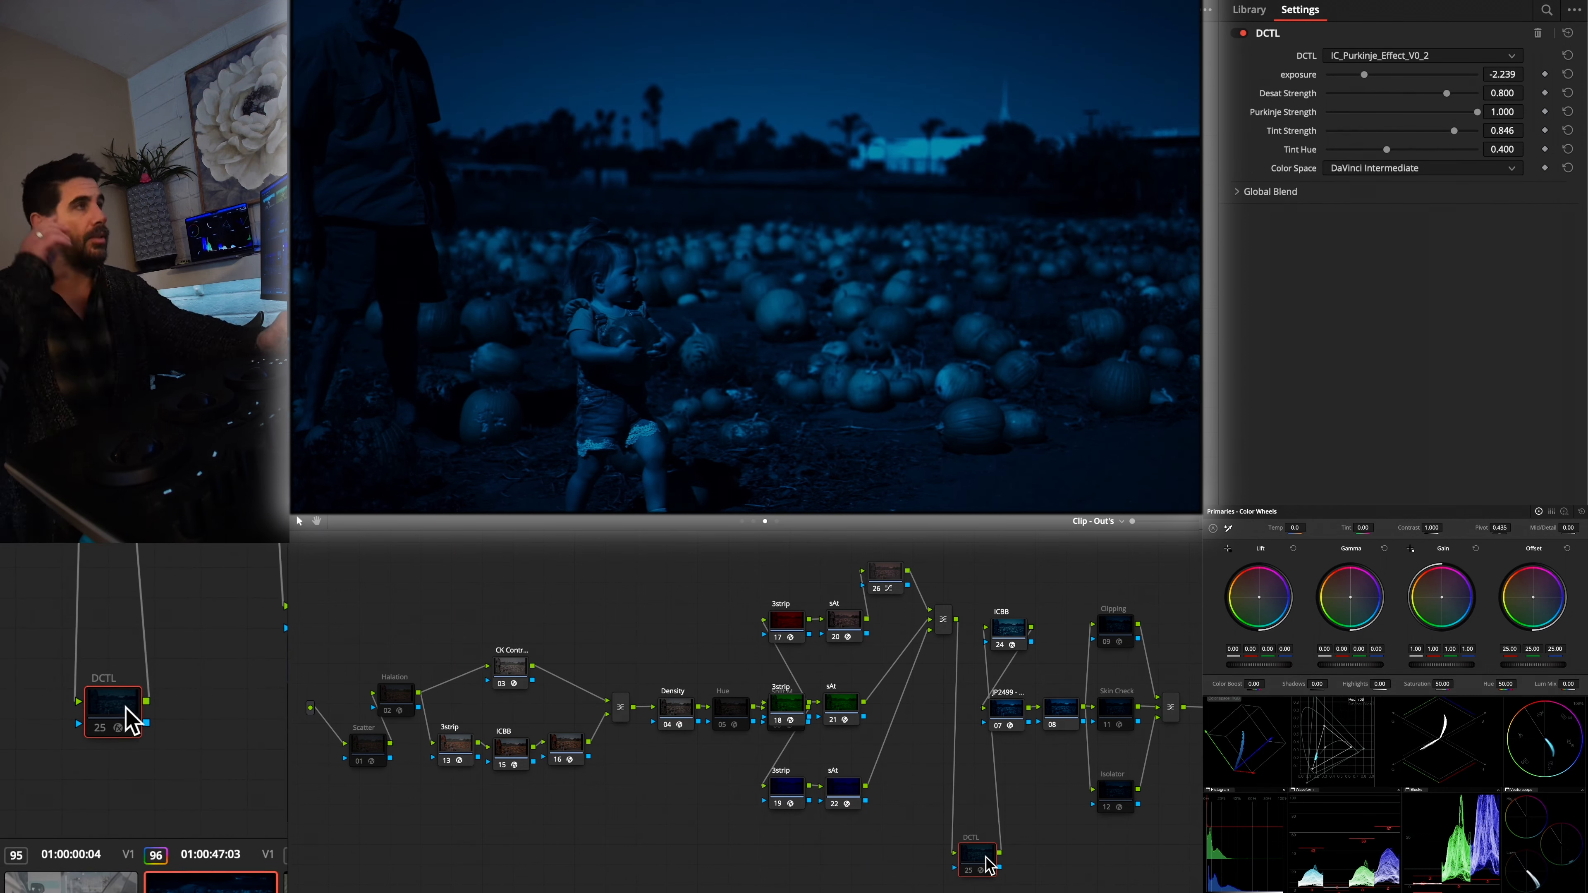
key(super+d)
key(super+d)
key(super+d)
key(super+d)
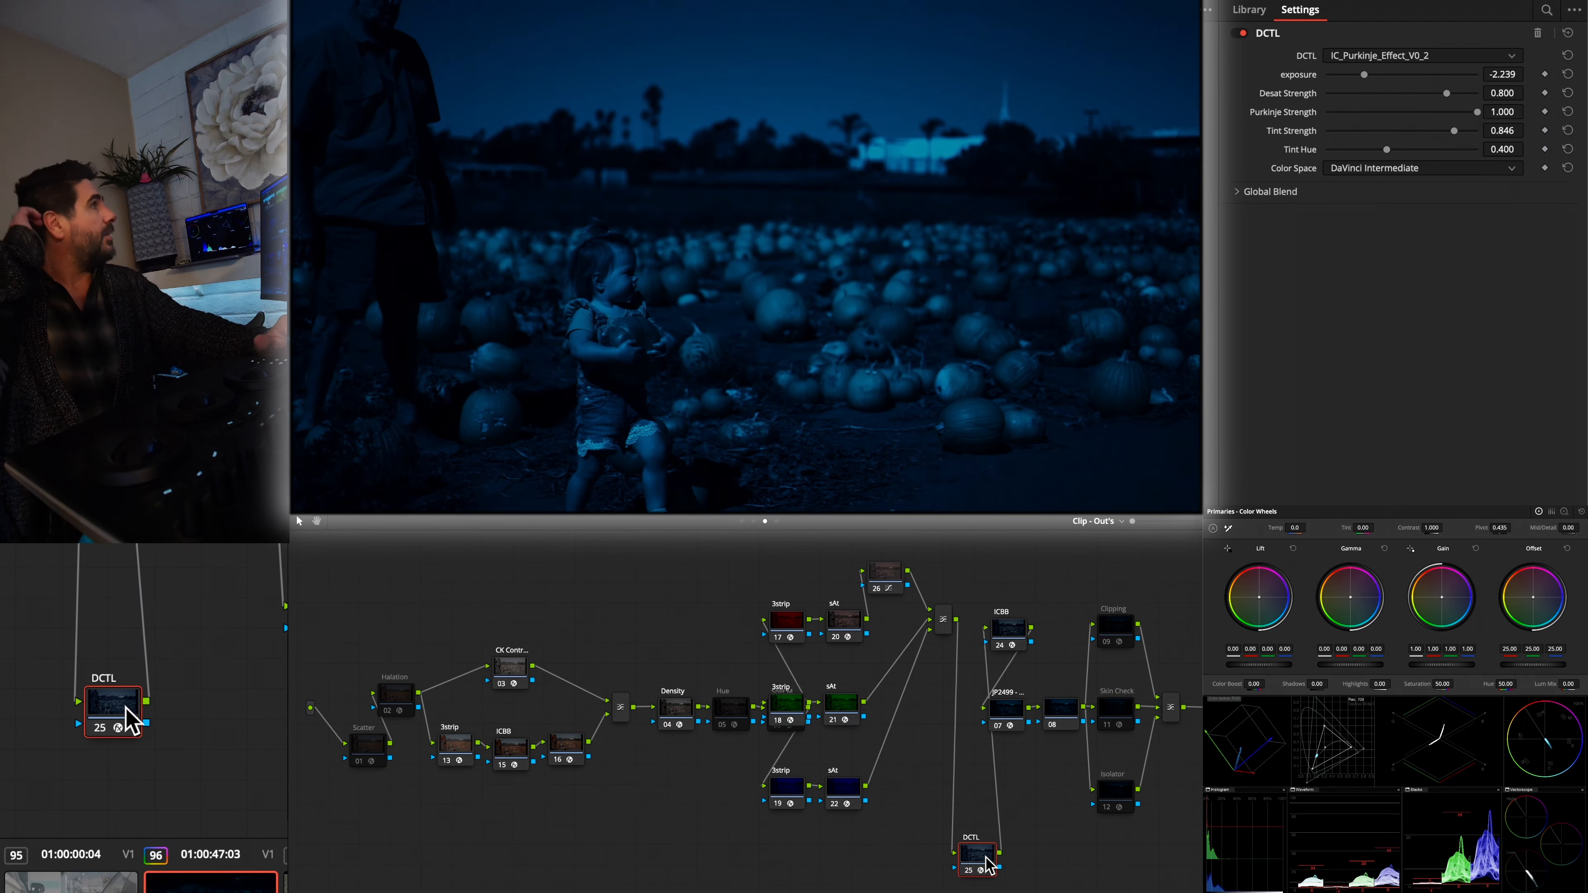
key(super+d)
key(super+d)
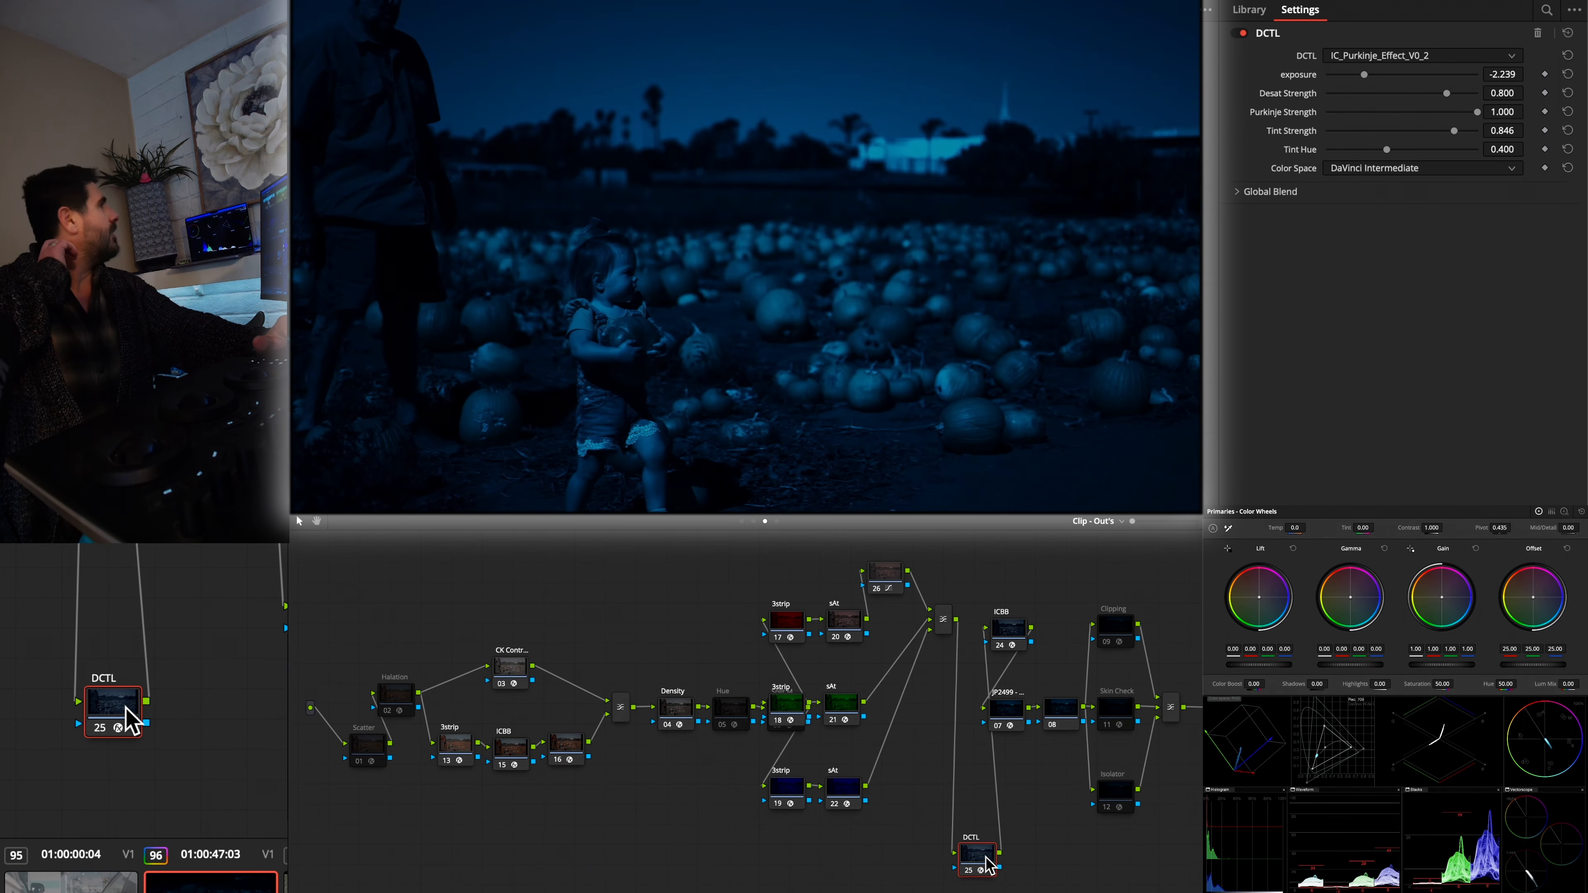
key(super+d)
key(super+d)
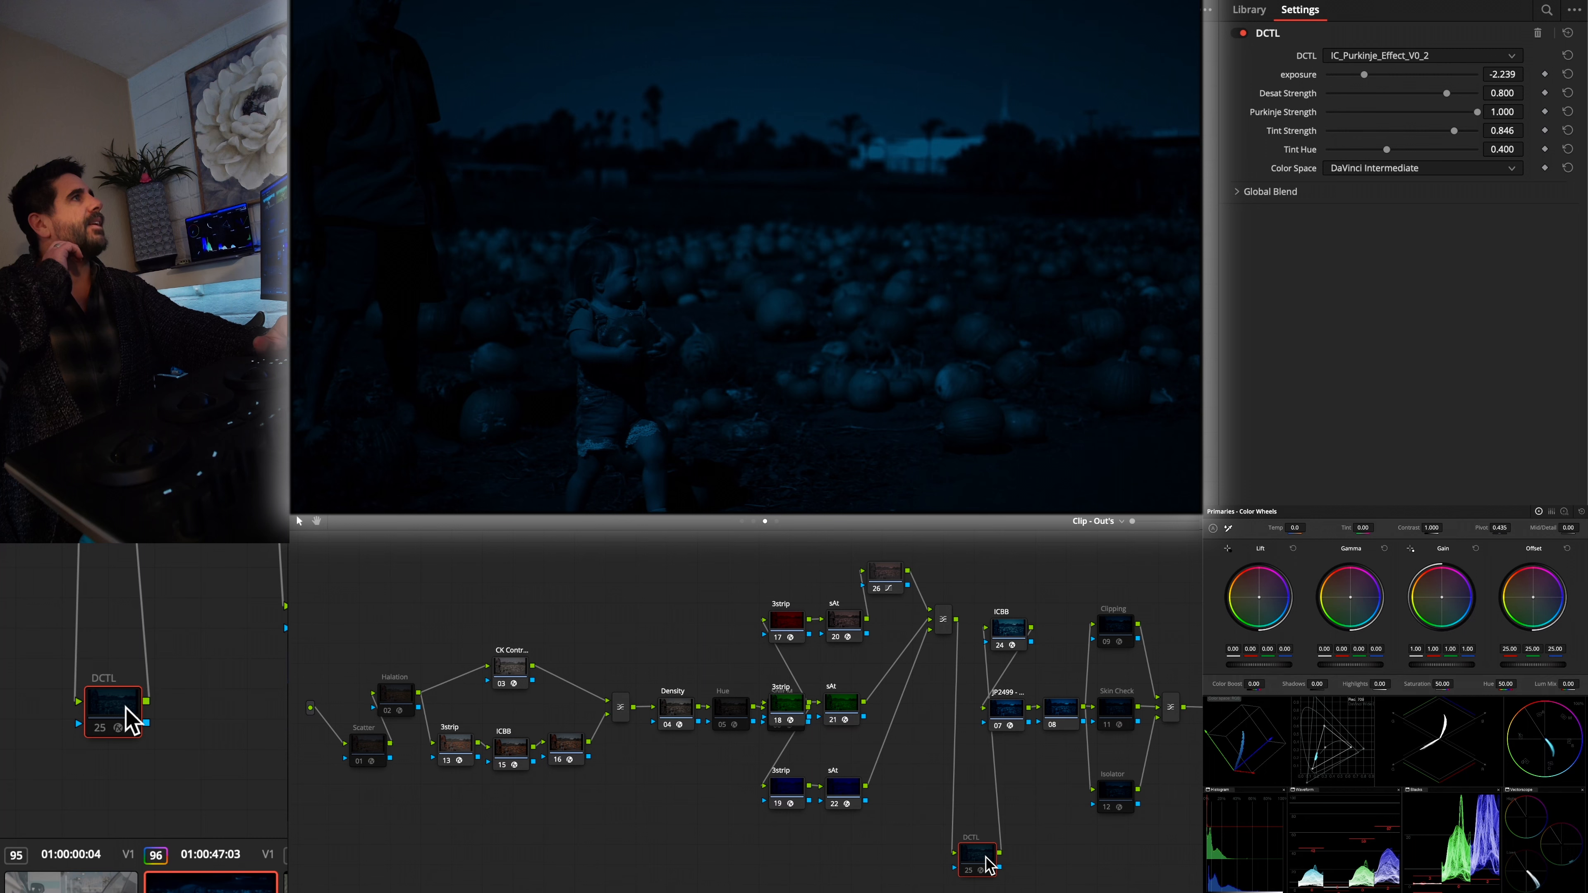
key(super+d)
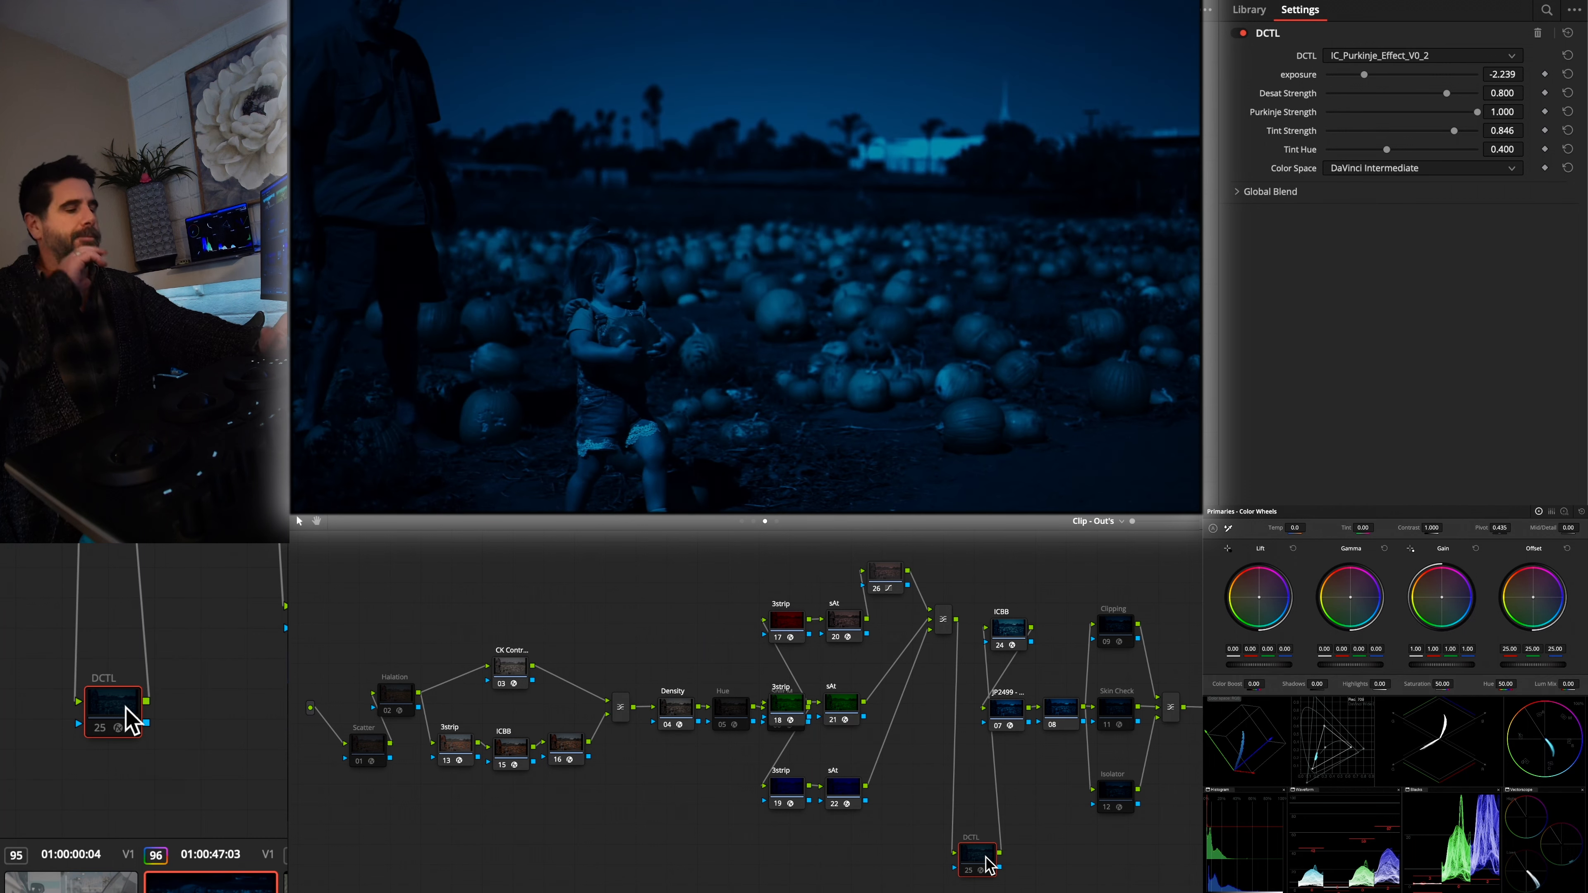
key(Delete)
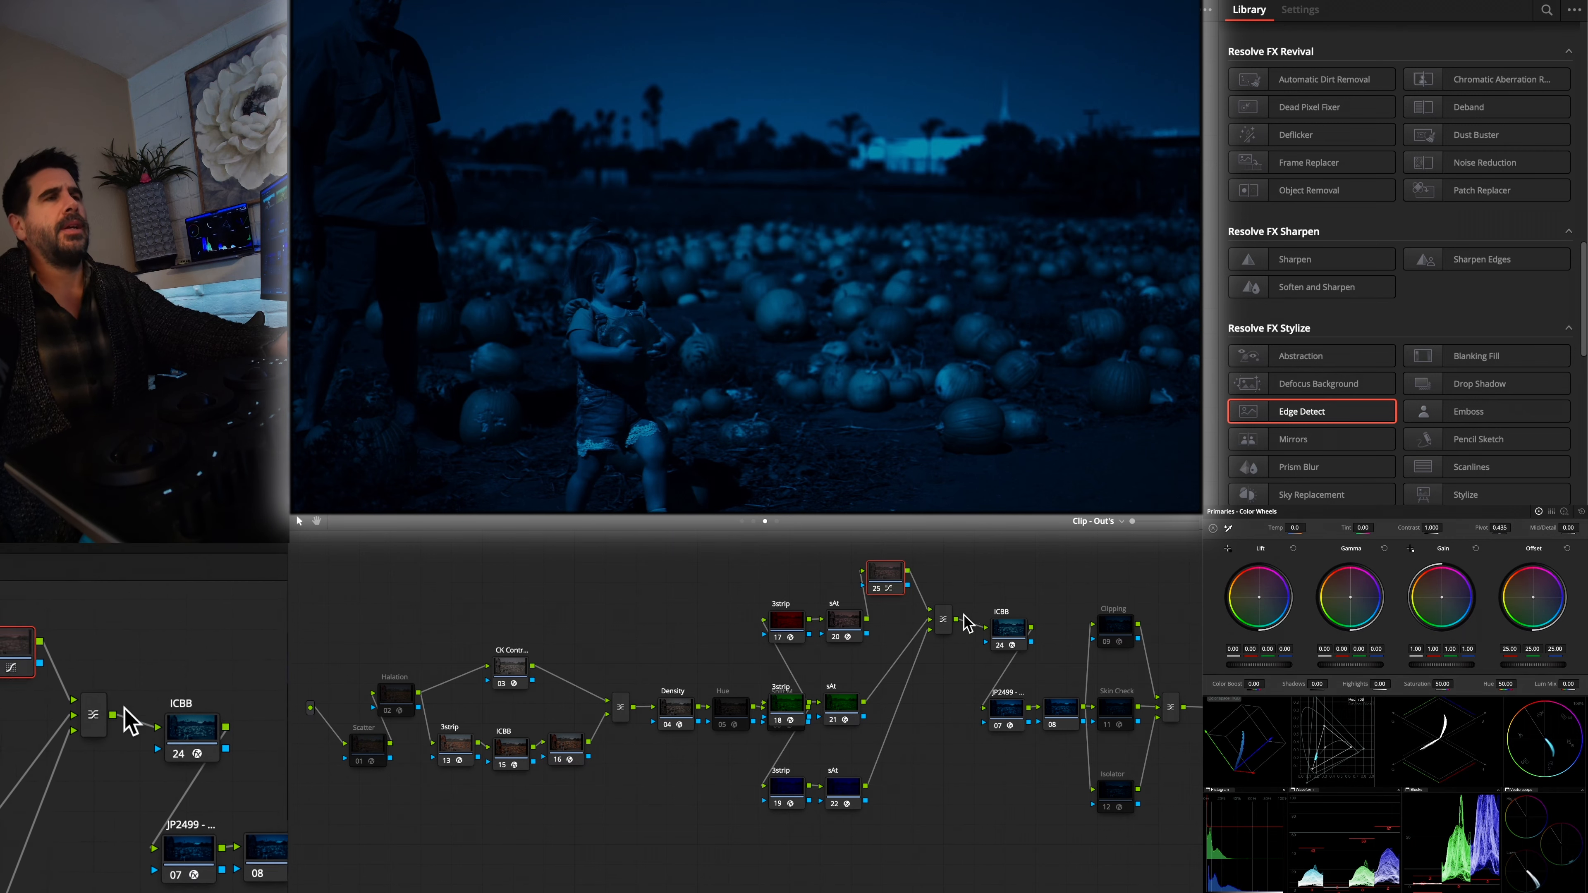
drag(1023, 632, 948, 697)
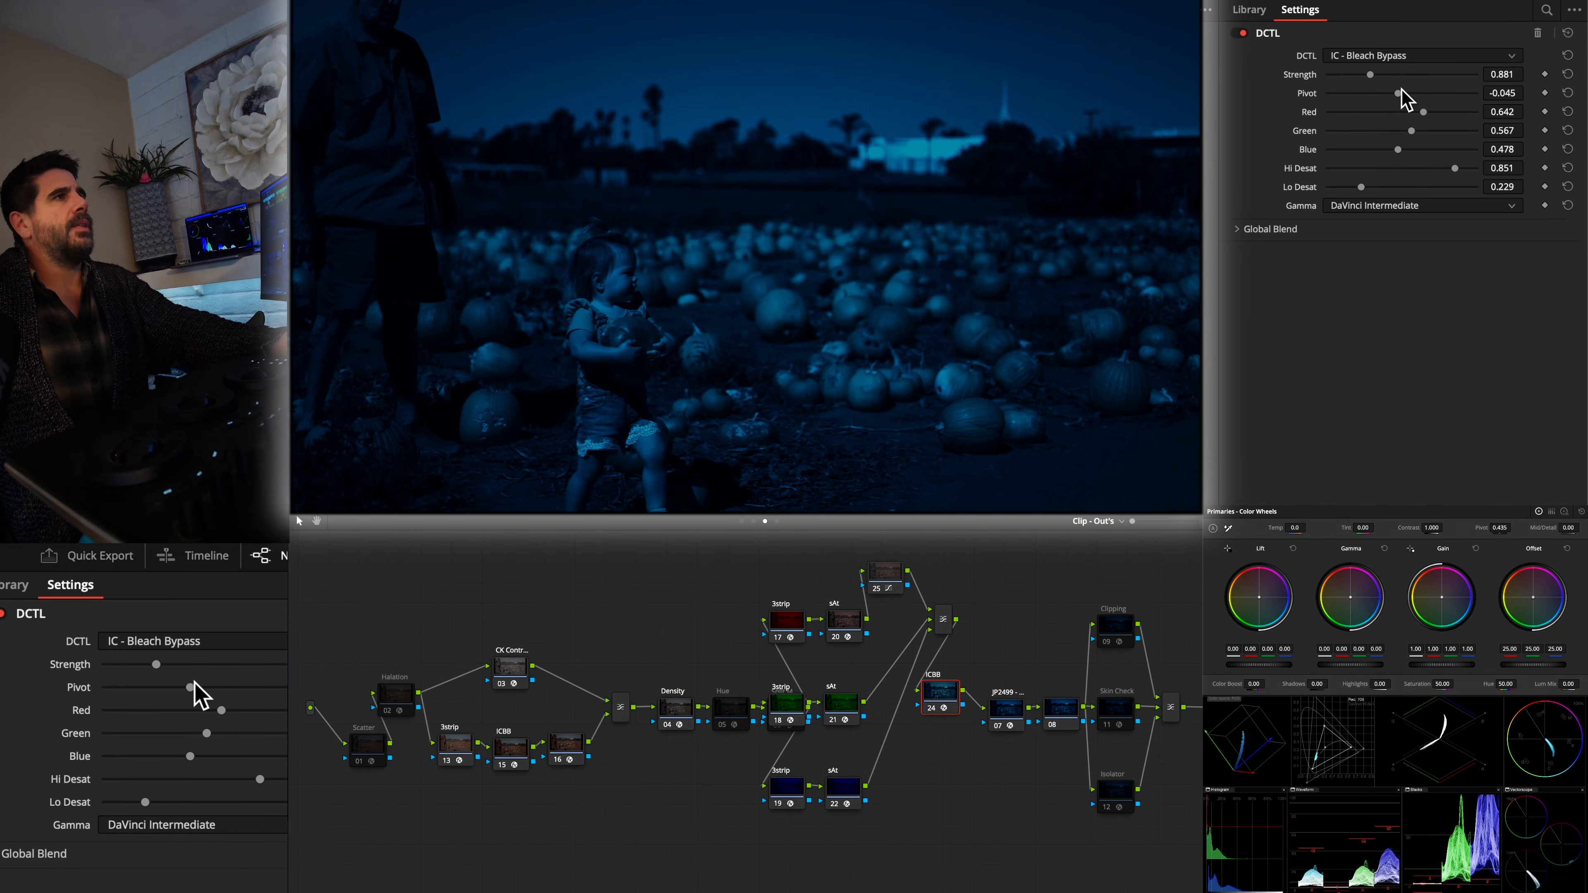
Step: Refine ICBB node 24's bleach bypass to Pivot 0.204, Red 0.687, Green 0.582, Blue 0.662, Hi Desat 0.781 and Lo Desat 0.209
drag(1396, 93, 1430, 150)
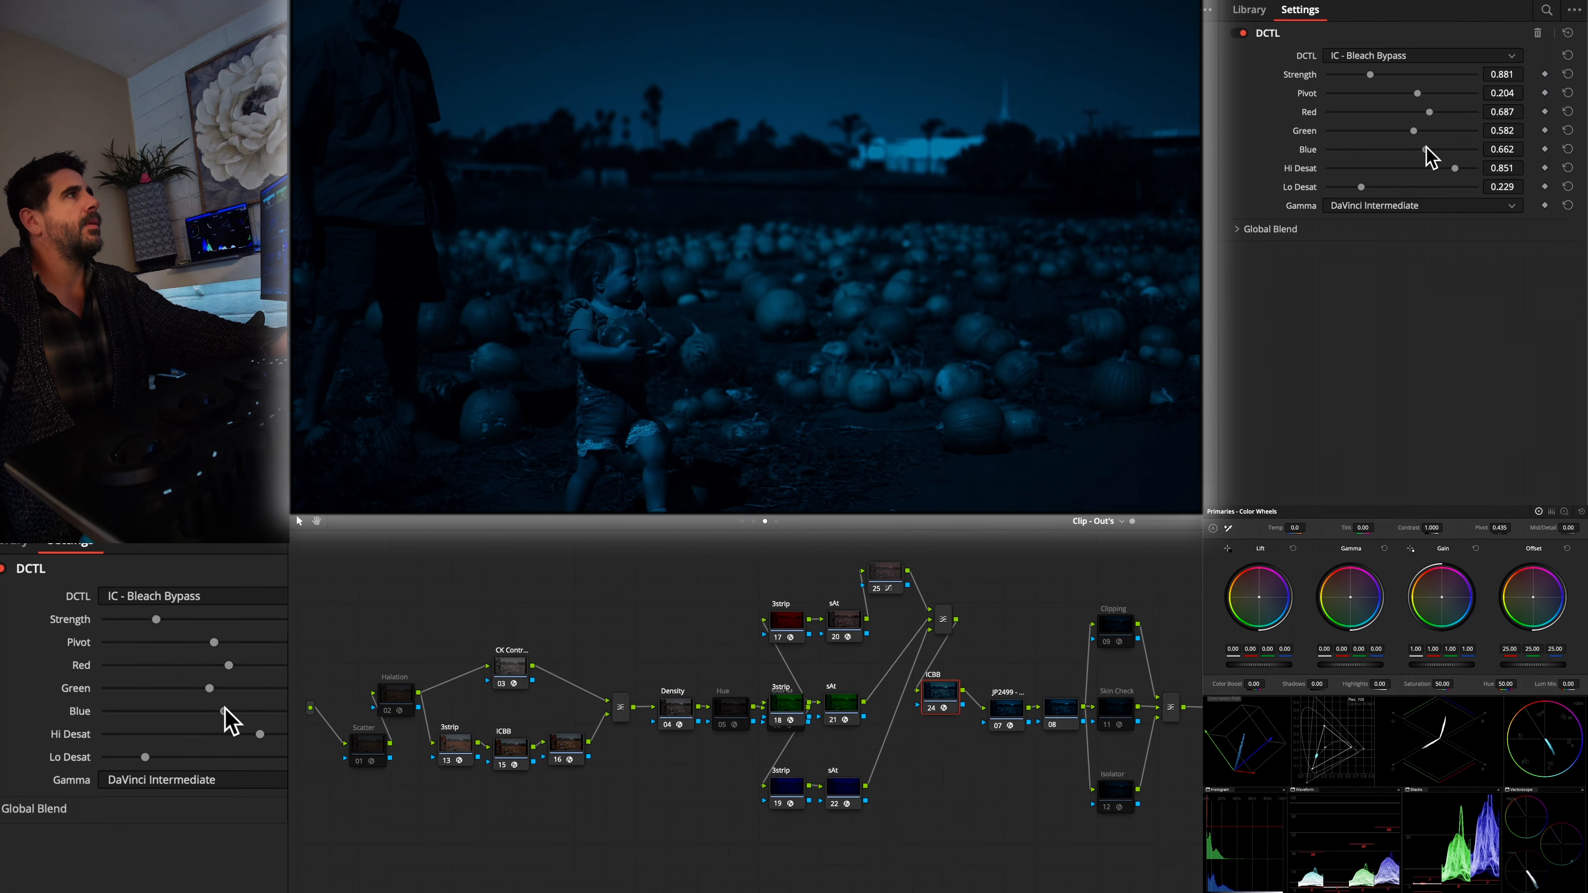
mouse_move(1360, 187)
mouse_down()
mouse_move(1429, 187)
mouse_move(1376, 187)
mouse_up()
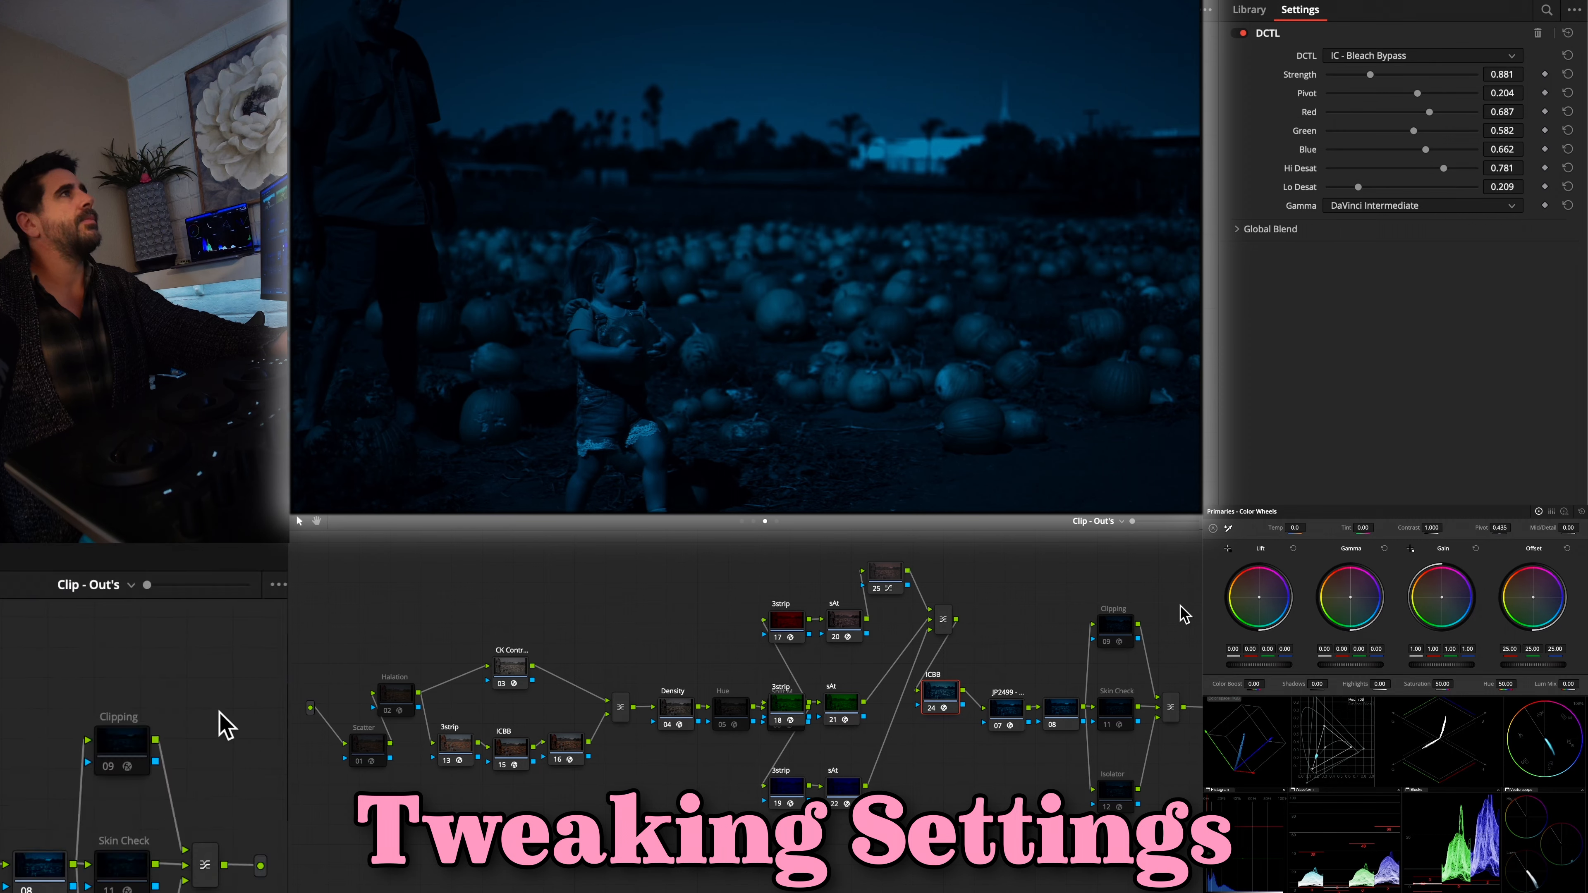
Step: In the PW - Trims node graph, compare the image with the sky branch's Null, Sky Color and Lum nodes disabled and enabled
click(754, 521)
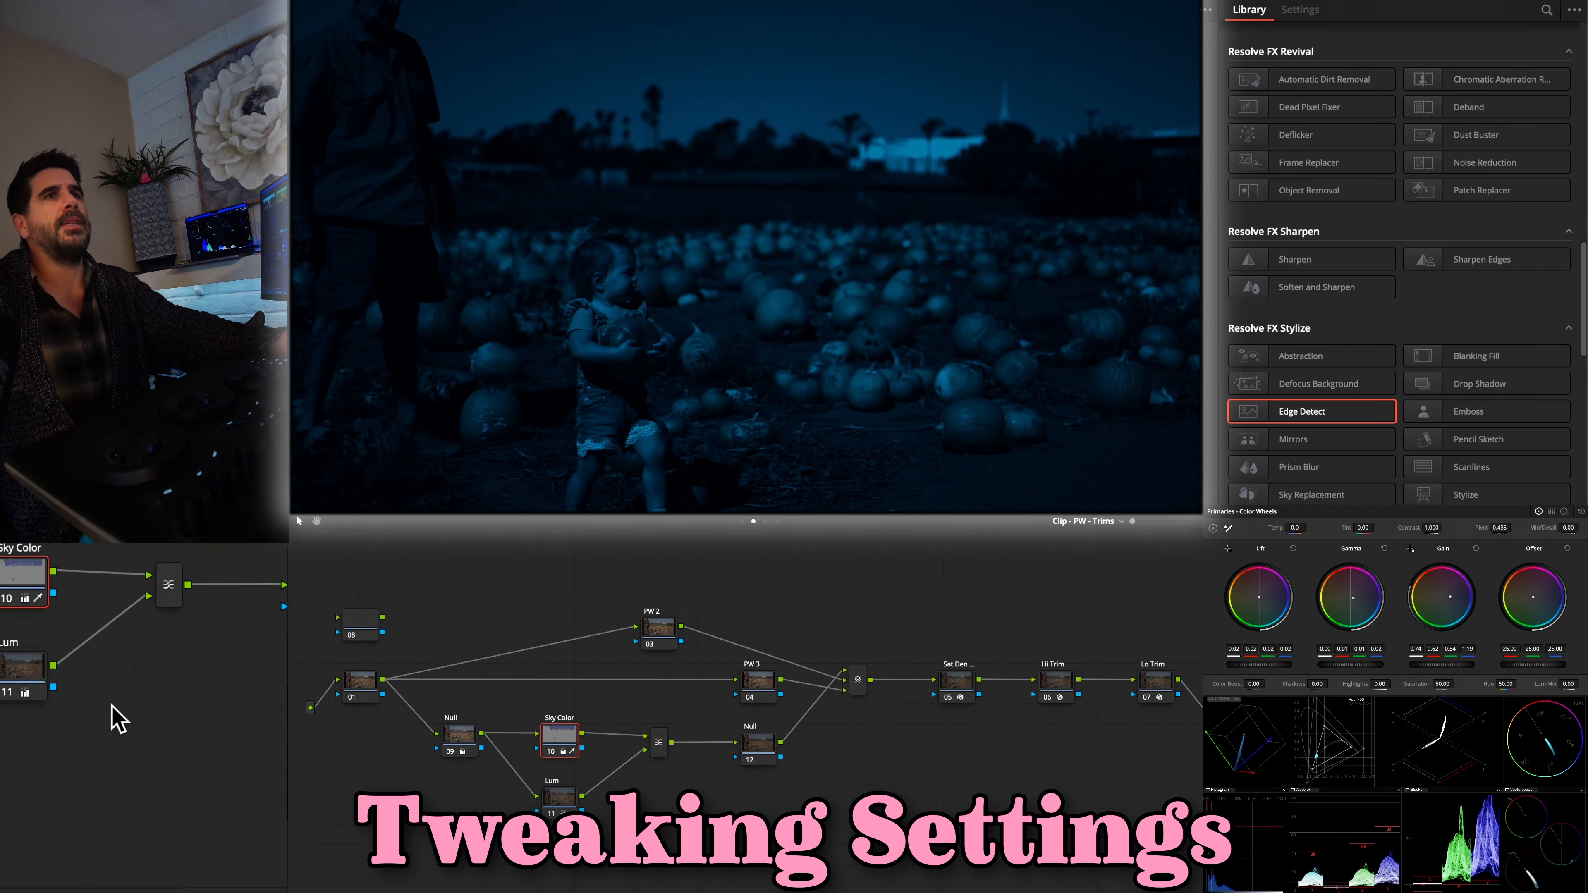
click(475, 728)
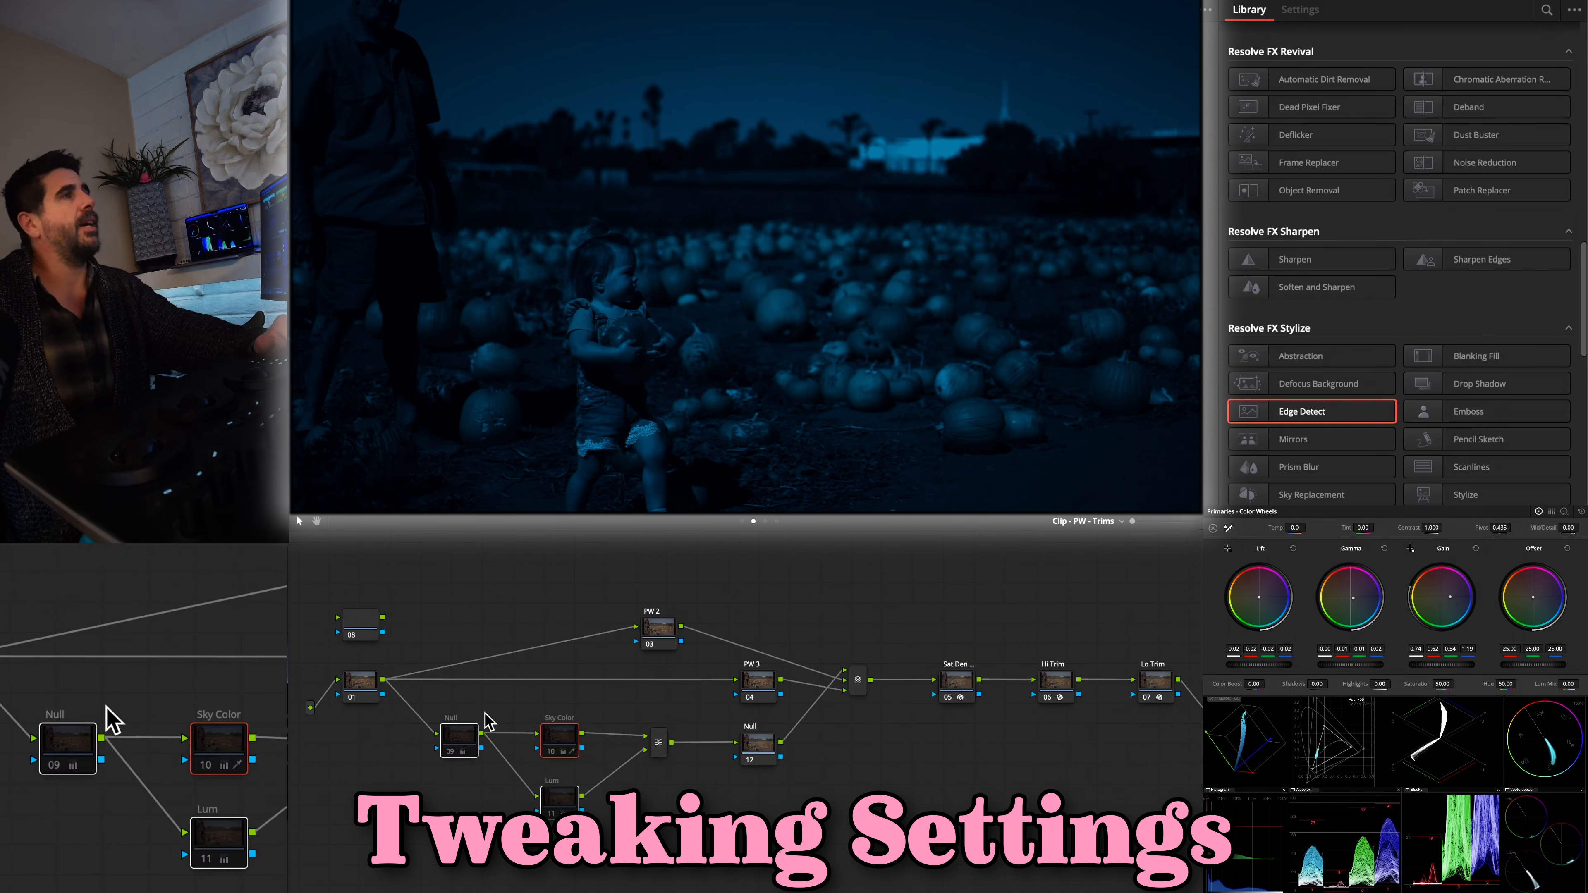
key(super+d)
key(super+d)
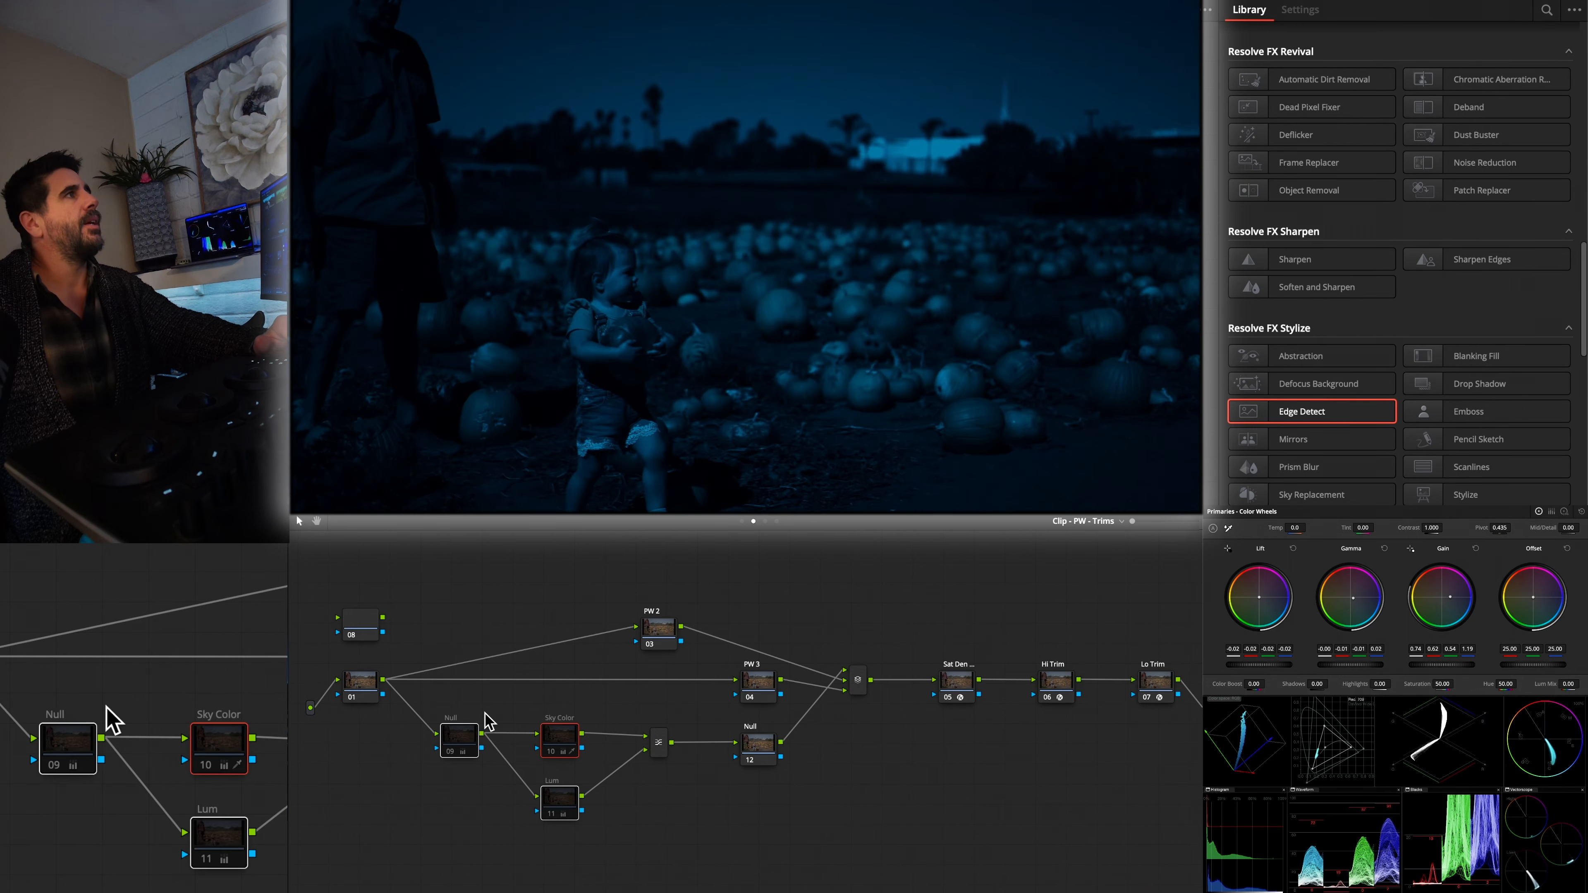
key(super+d)
key(super+d)
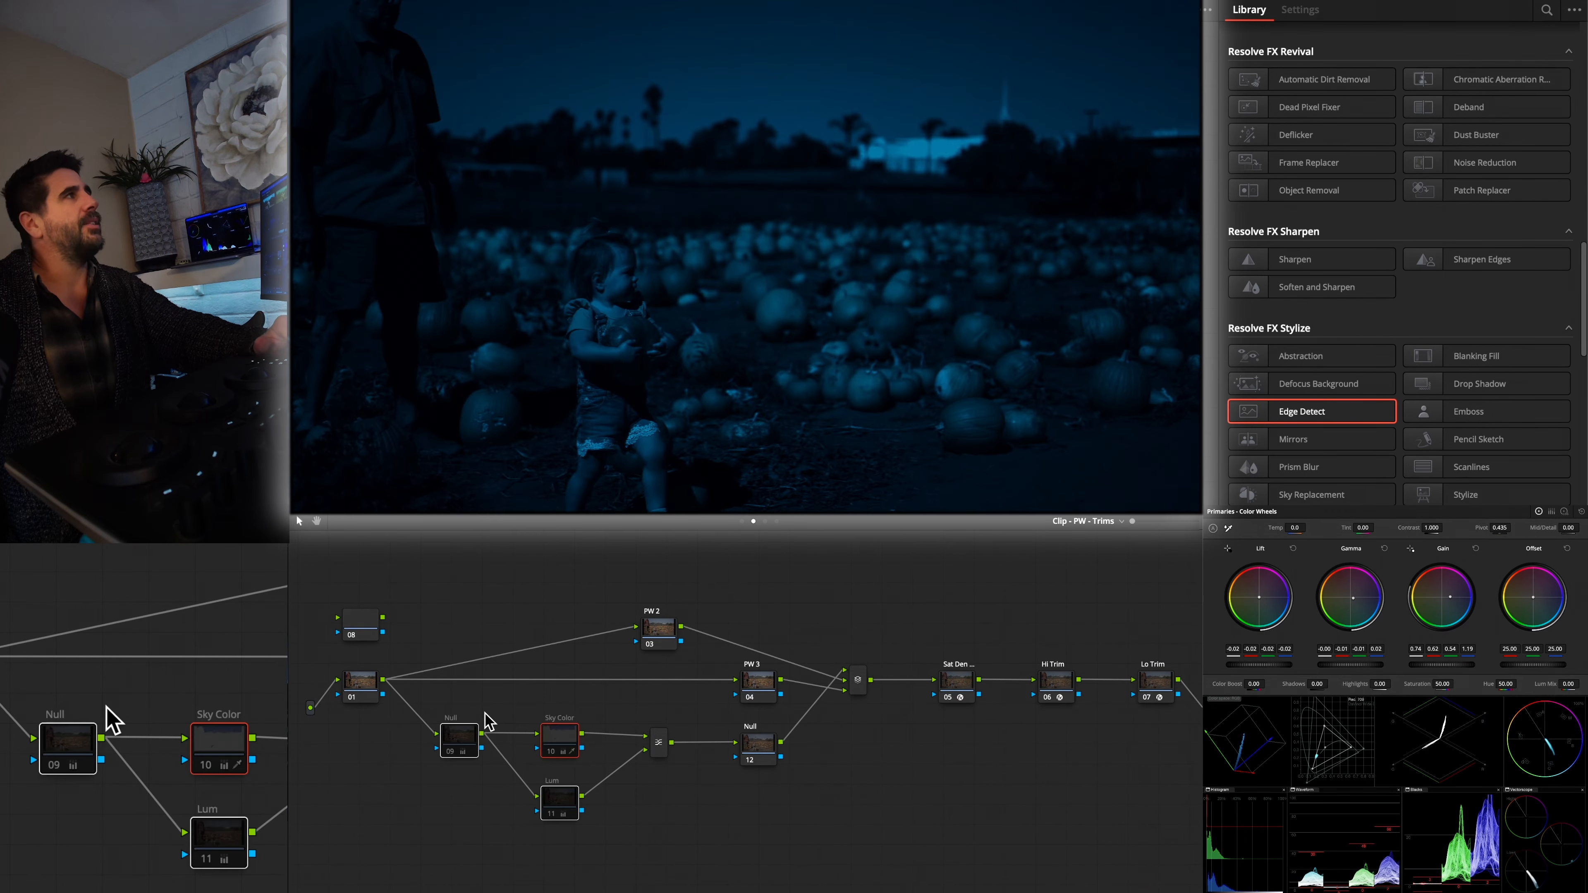
key(super+d)
key(super+d)
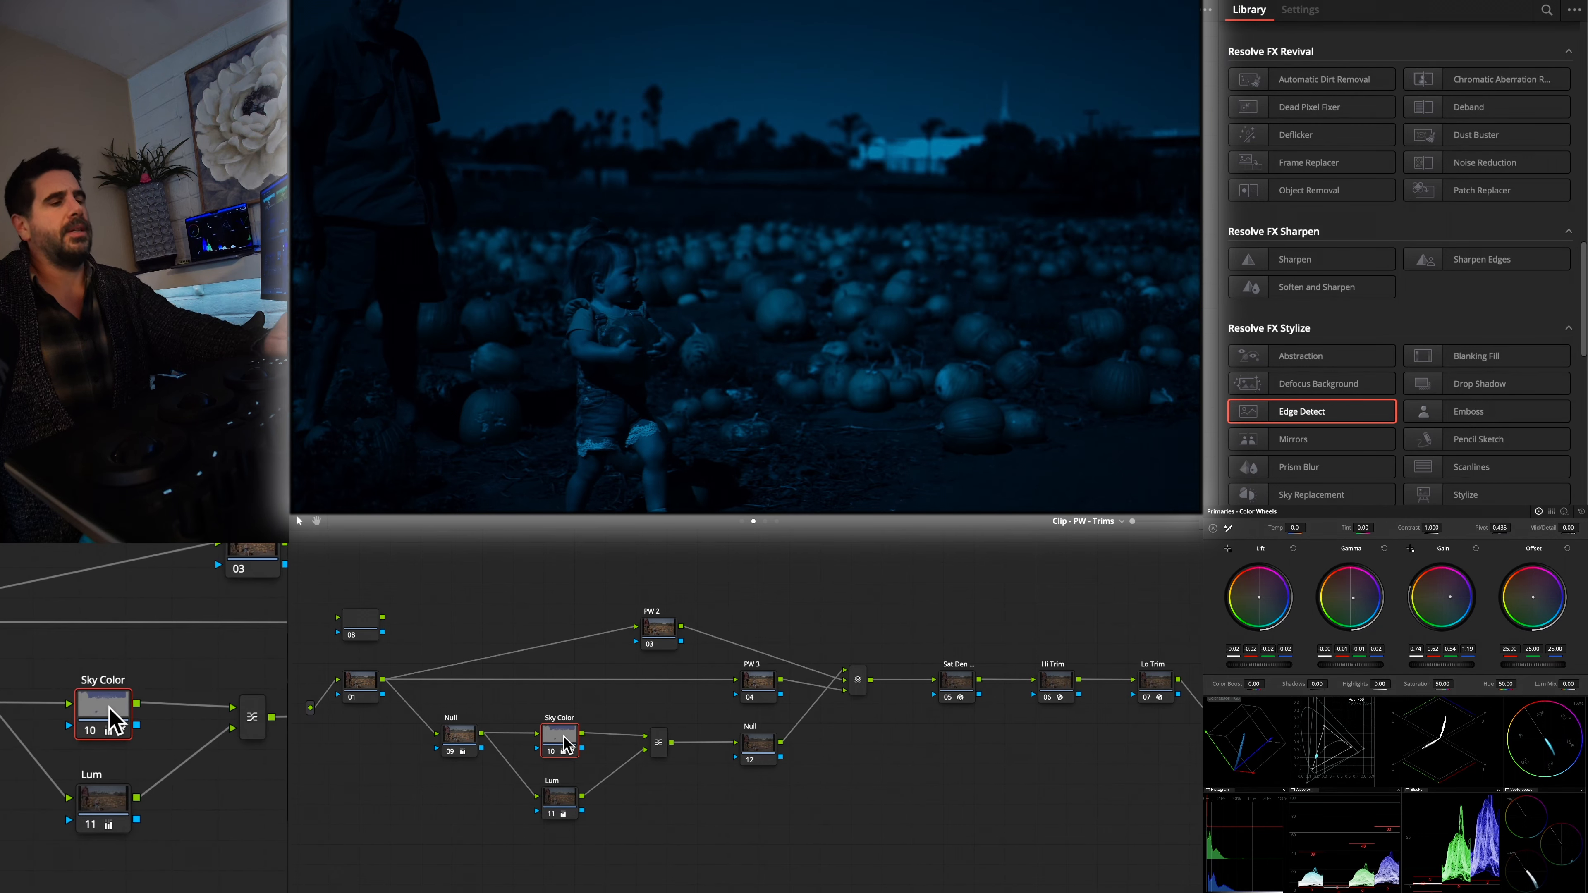
Step: Try a qualifier key on Lum node 11, check it in highlight view and reset the key
click(558, 798)
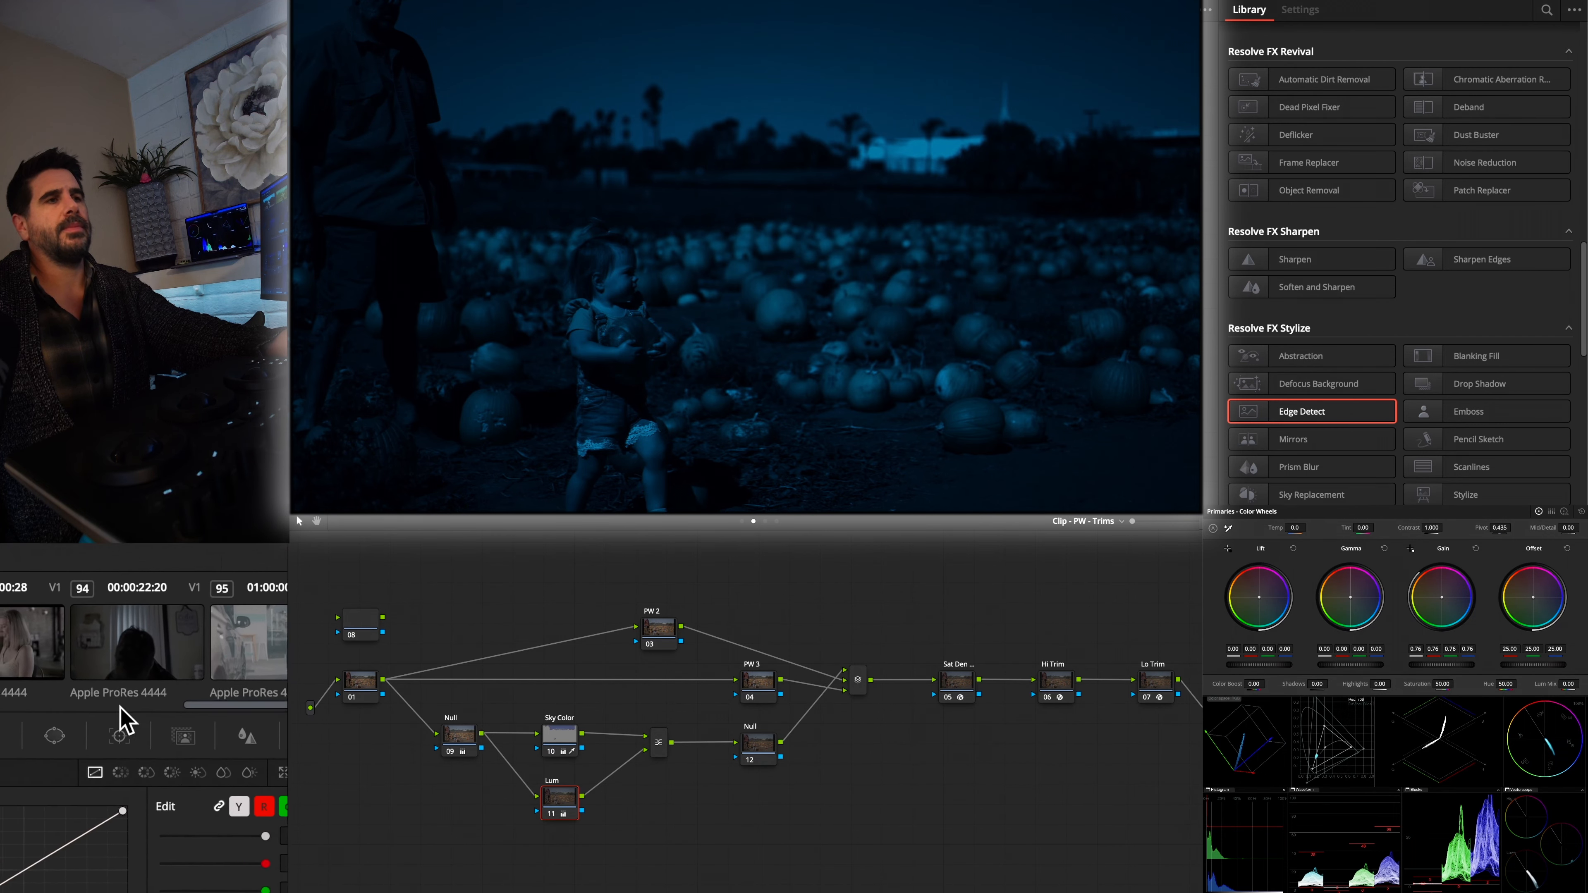
click(78, 706)
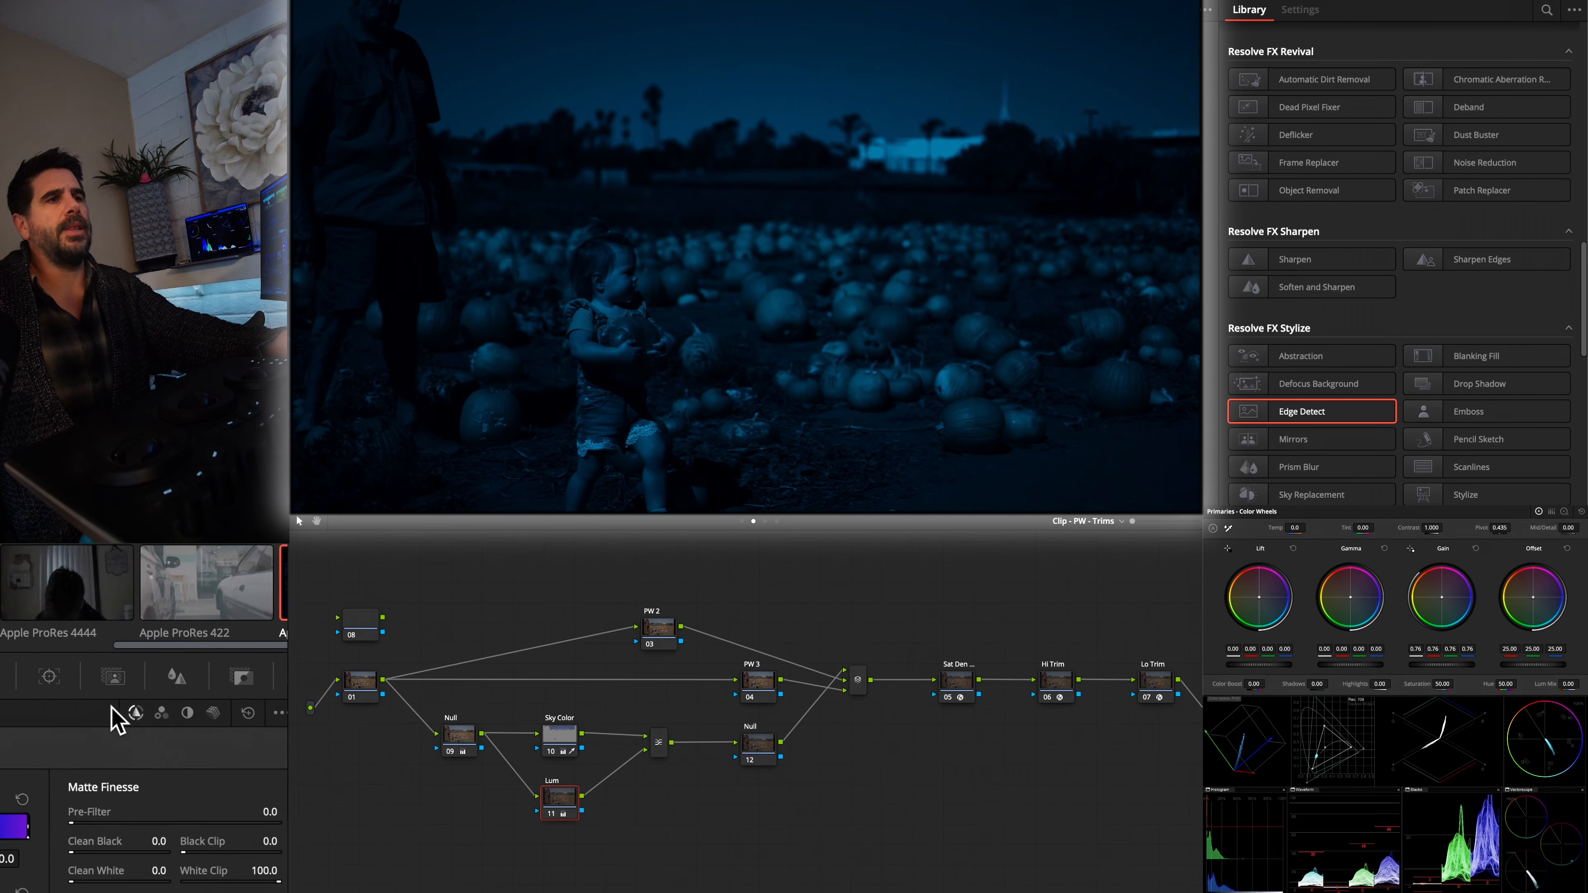
click(123, 706)
drag(24, 701, 110, 681)
key(shift+h)
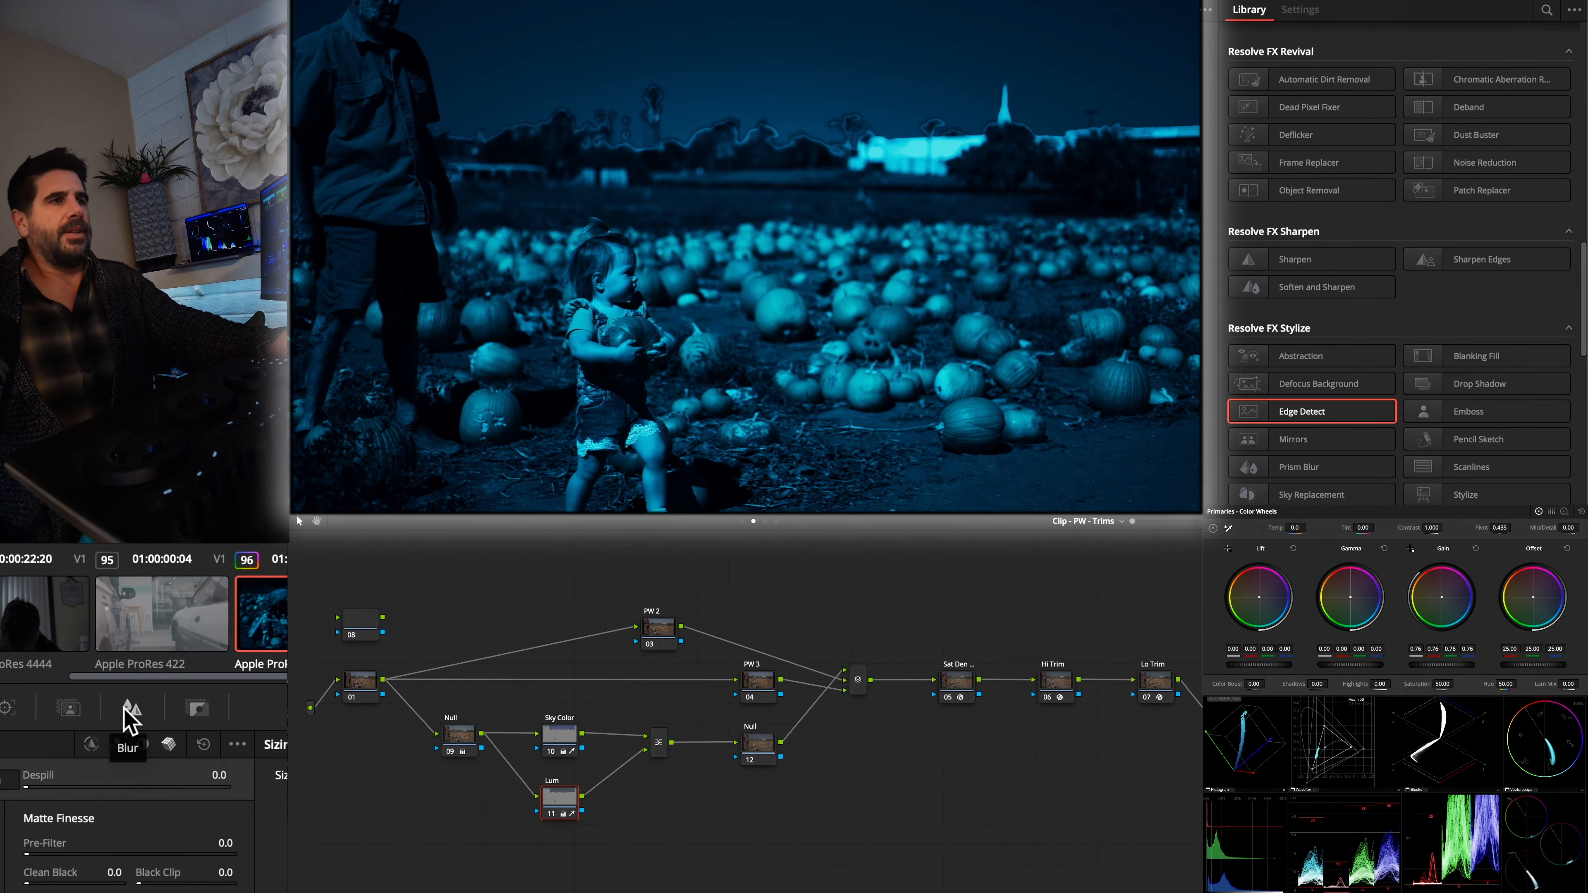
click(204, 744)
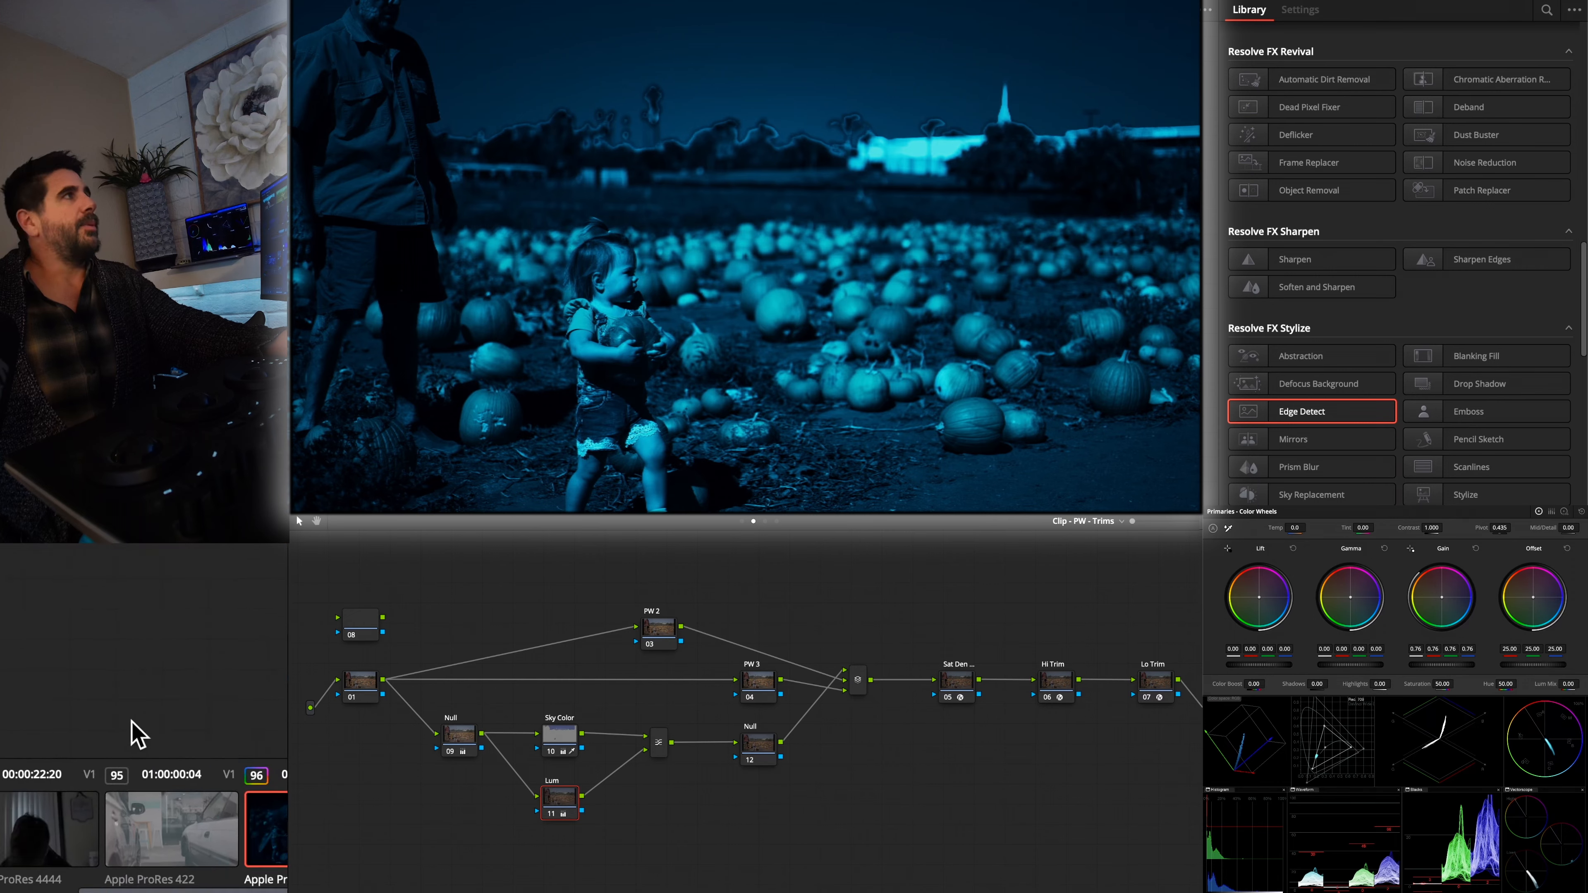
Step: In the Out's node graph, compare the image with the Hue, 3strip, sAt, mixer and ICBB nodes off and on, ending with Hue enabled
click(765, 522)
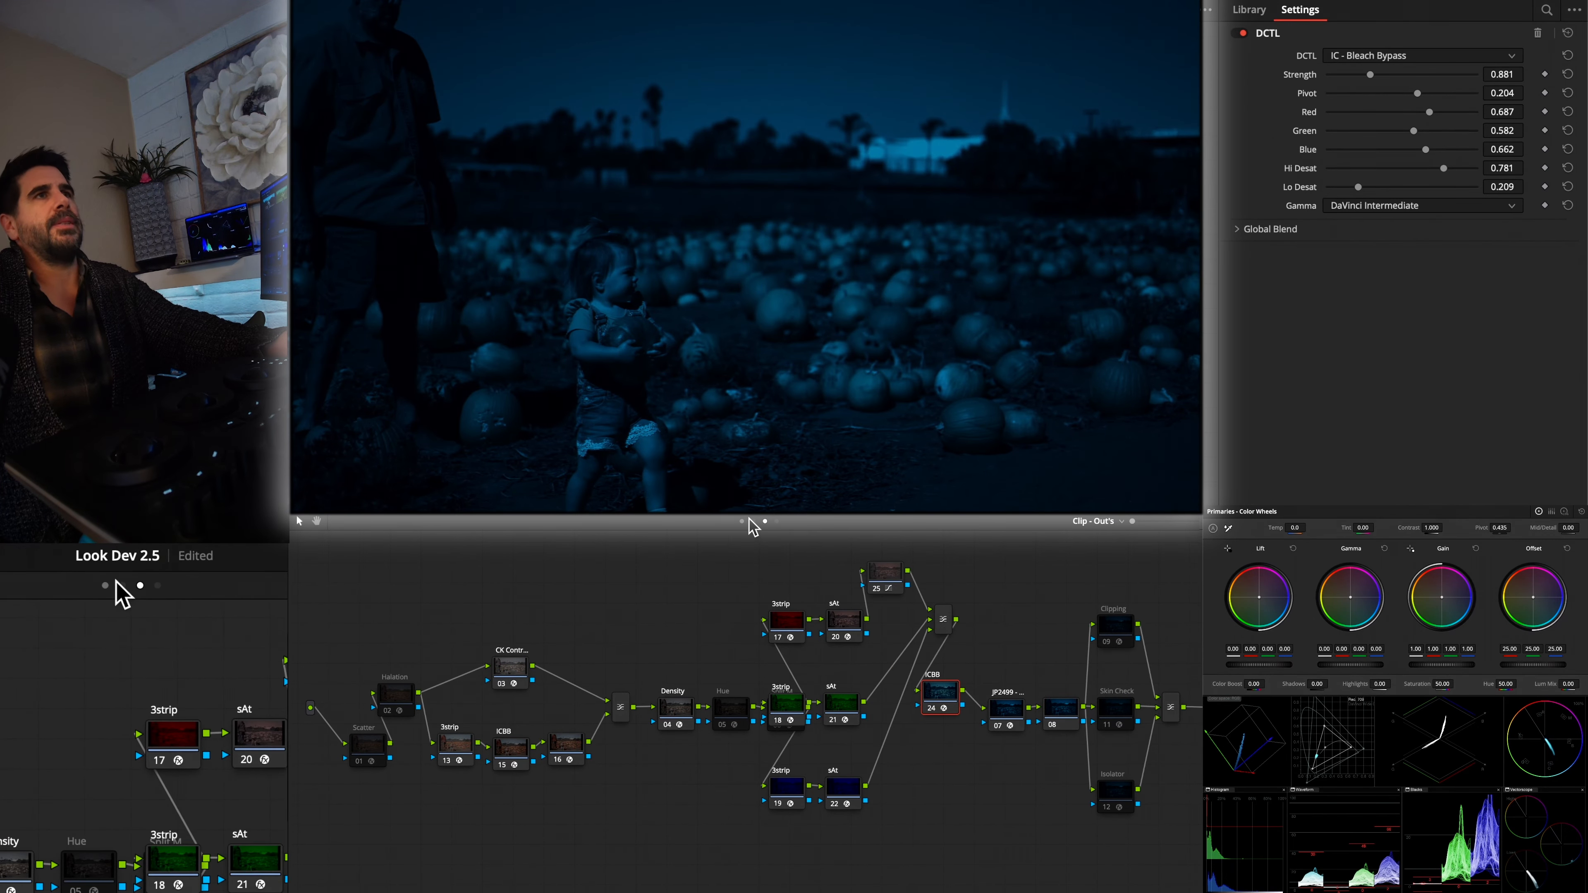
drag(428, 565, 697, 732)
drag(709, 563, 1025, 835)
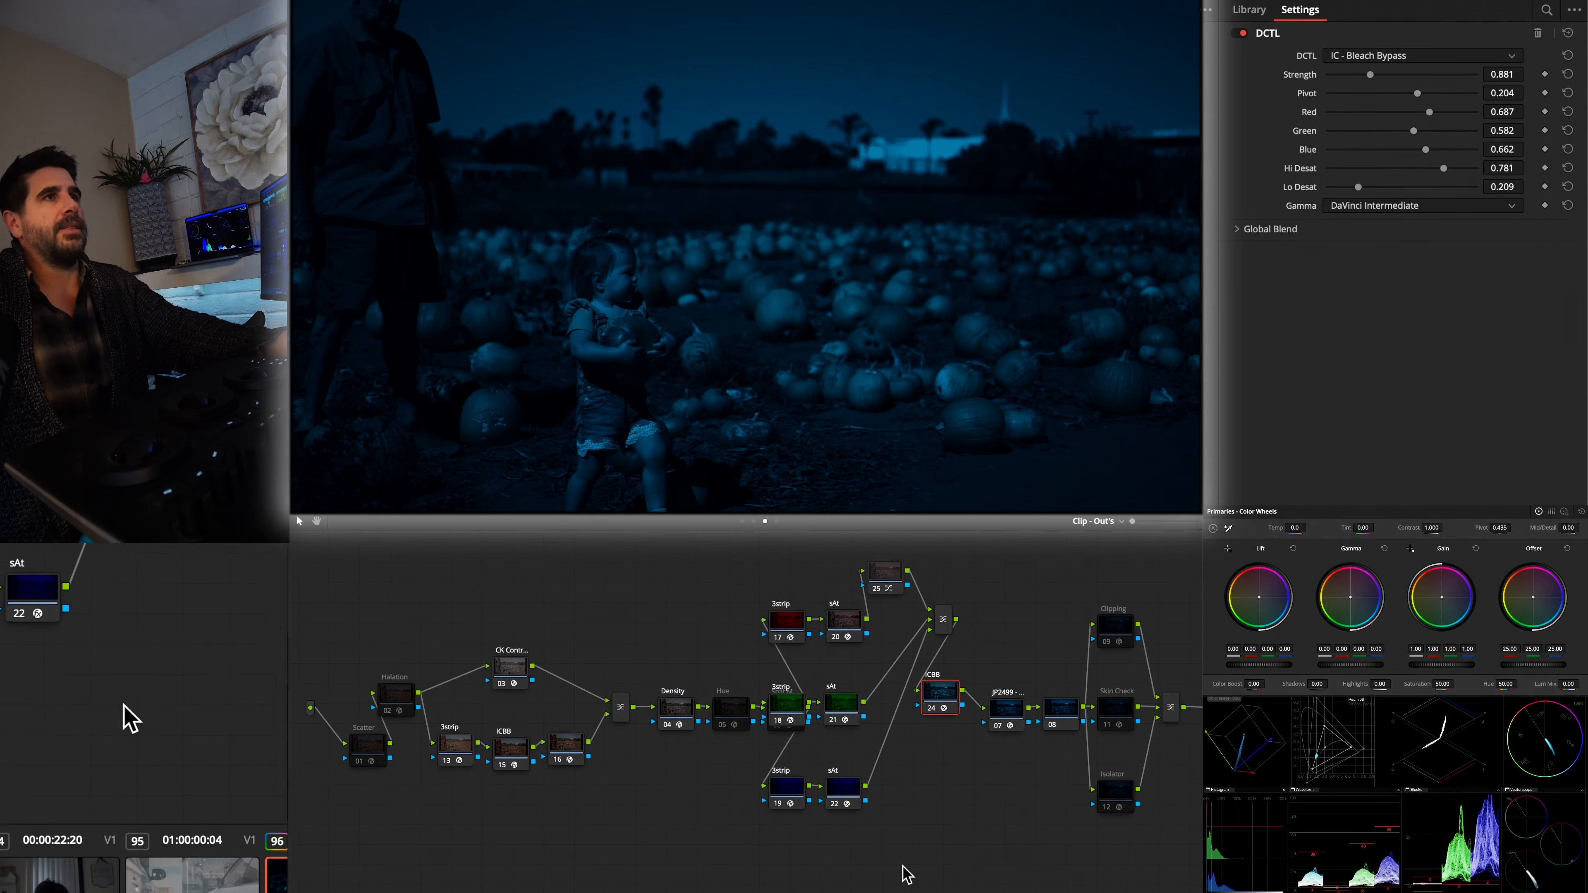
drag(944, 866, 738, 569)
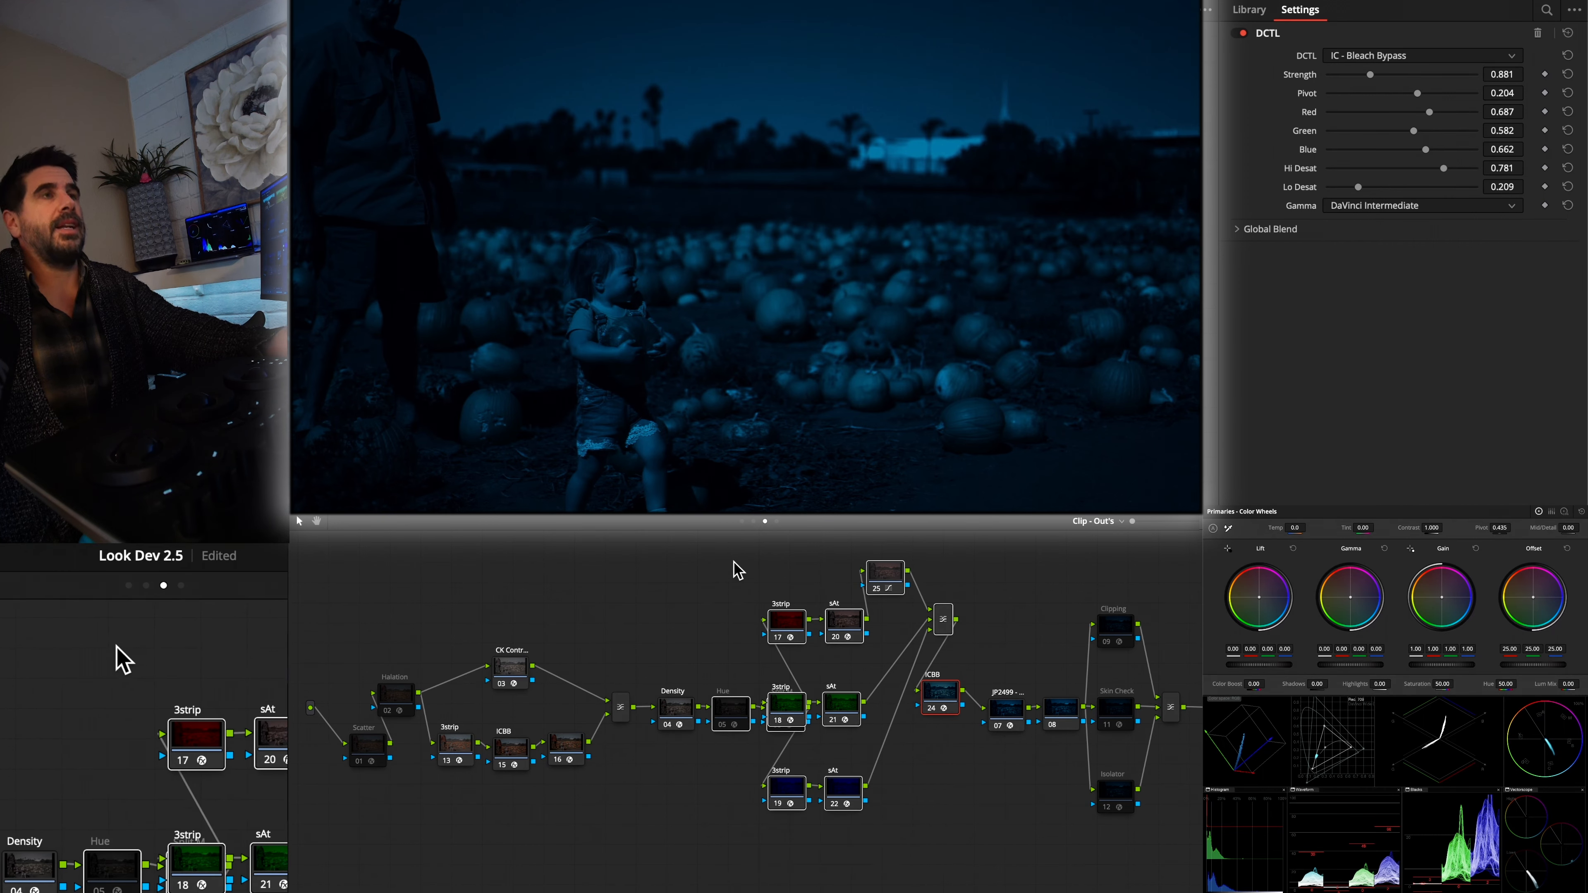
key(ctrl+d)
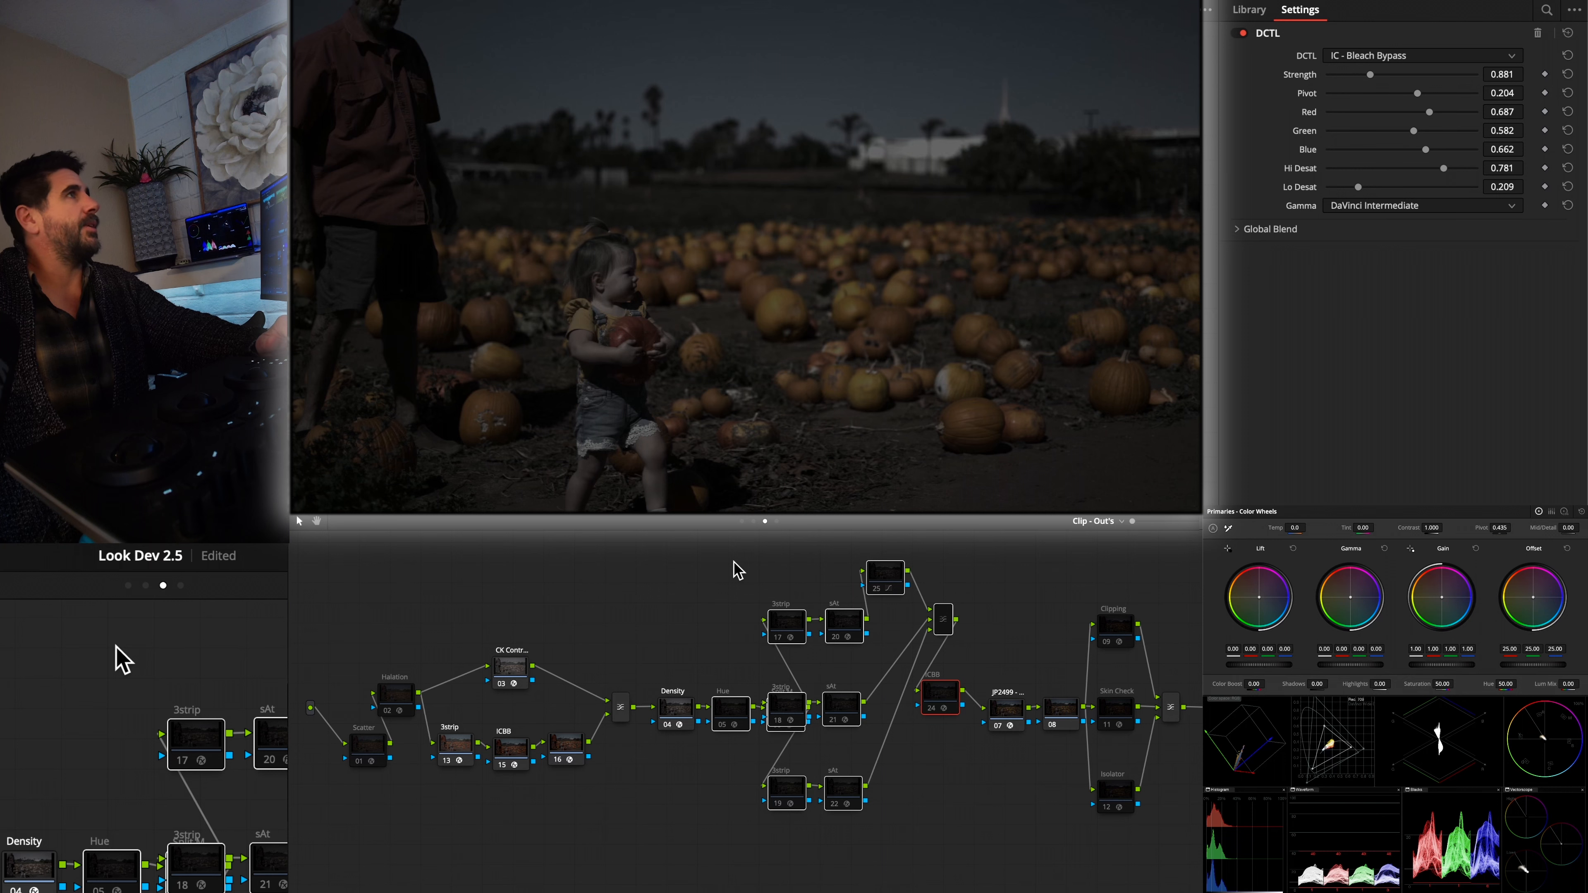
key(ctrl+d)
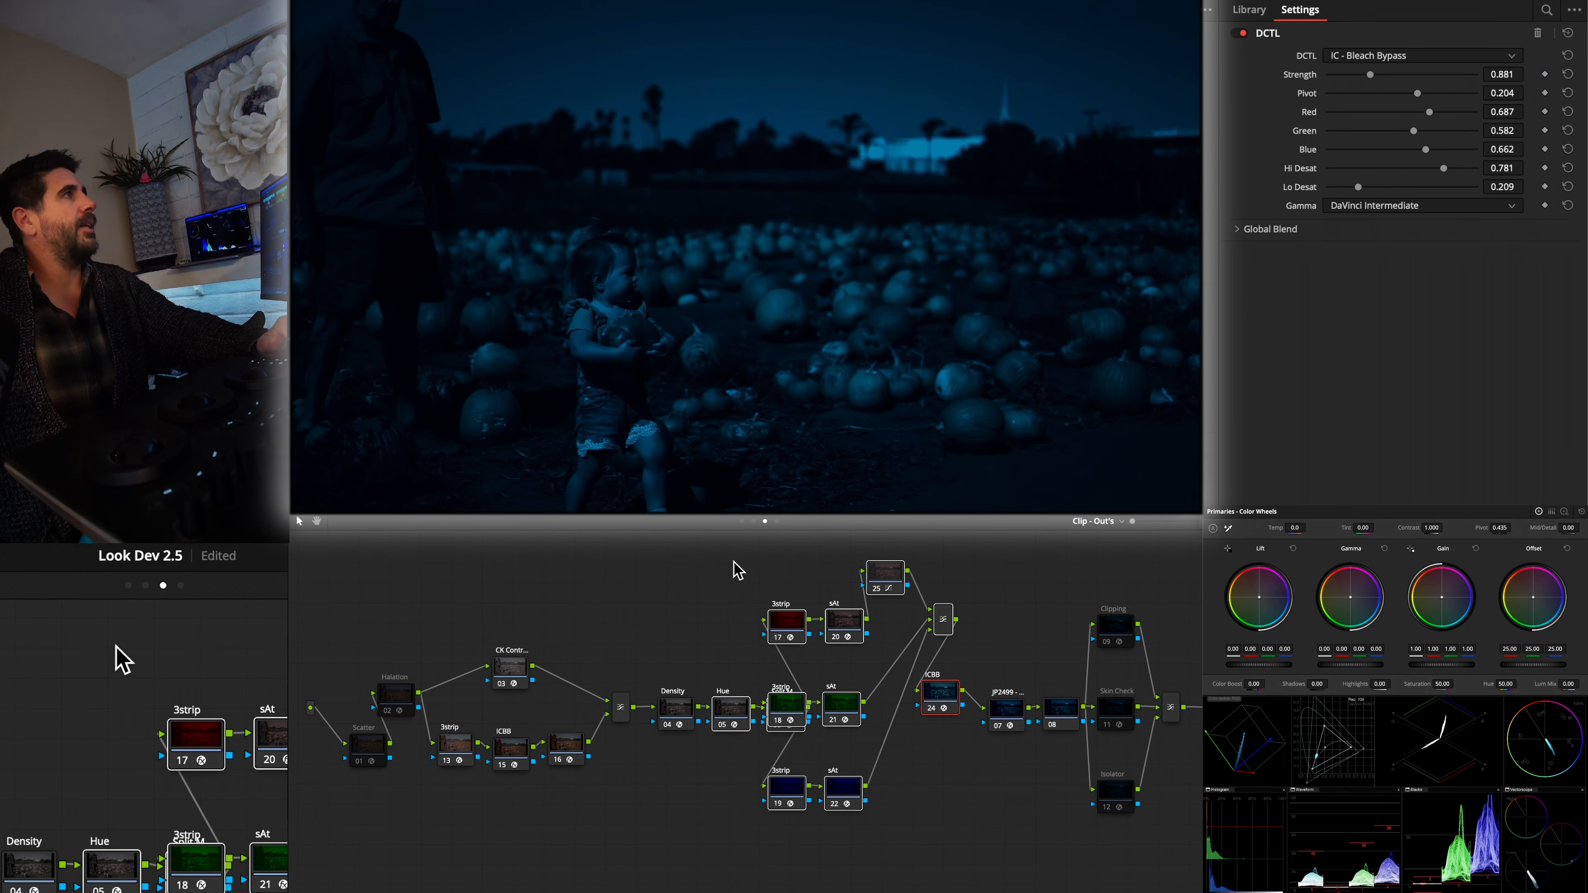
key(ctrl+d)
key(ctrl+d)
key(ctrl+d)
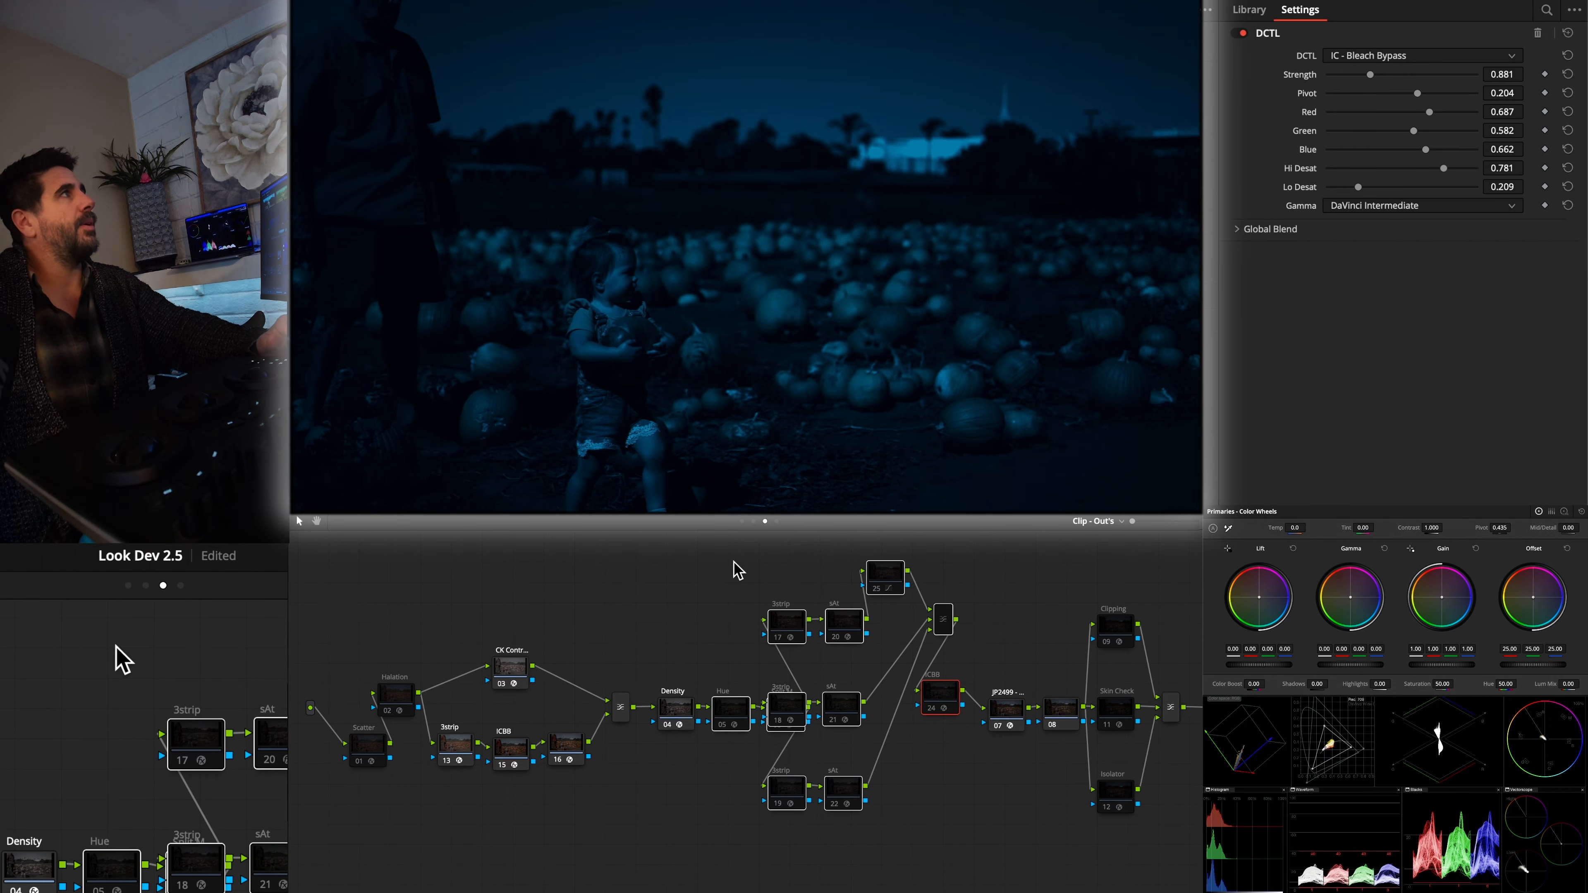
key(ctrl+d)
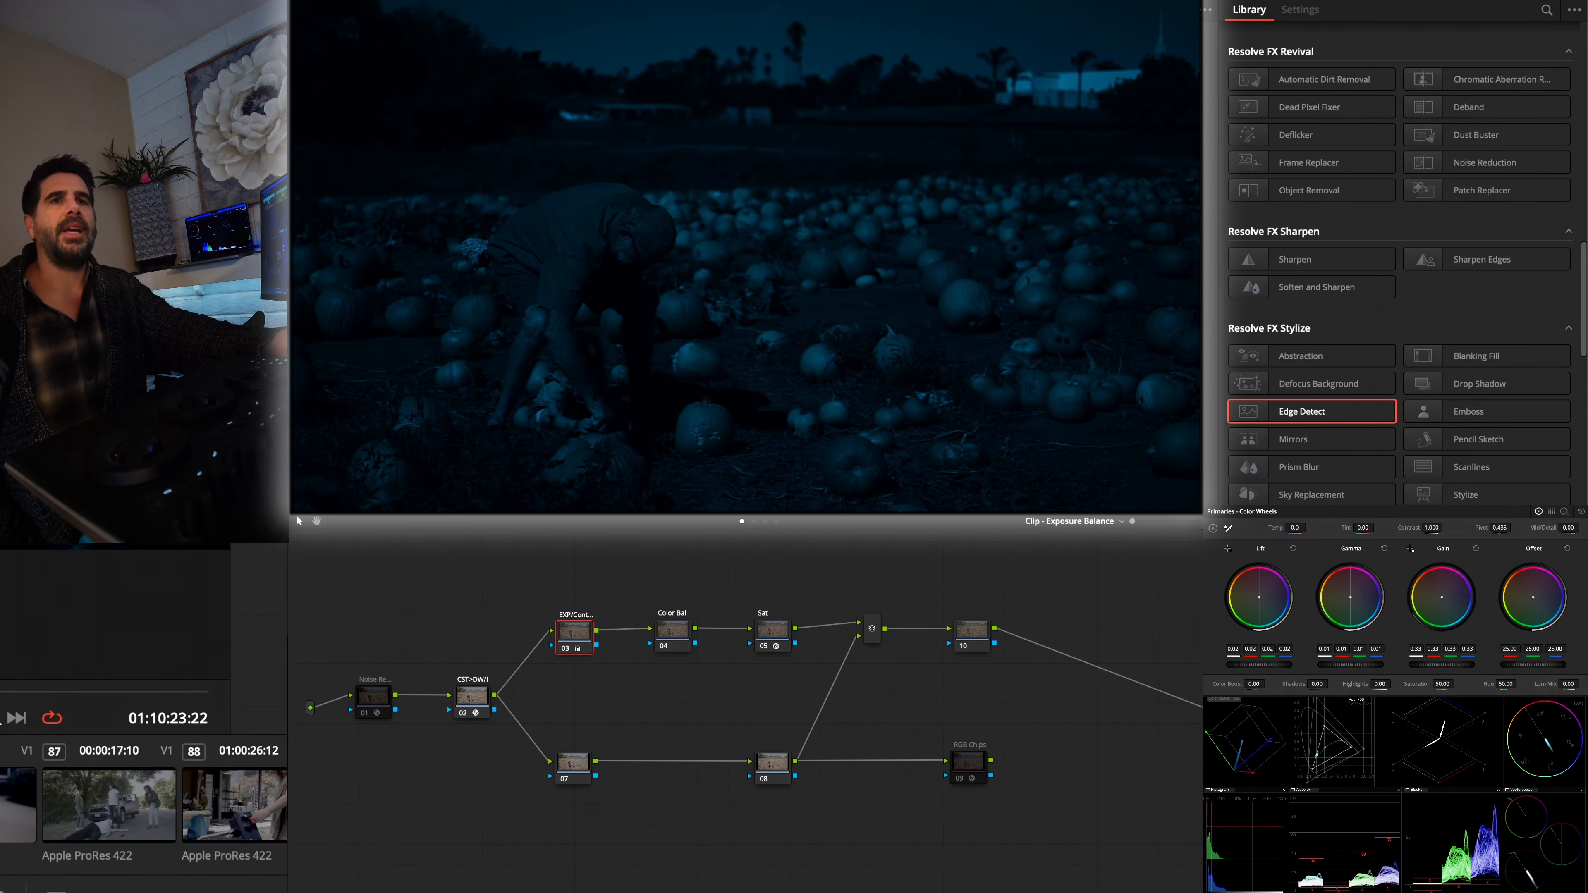
Step: Scrub to the close shot of the girl holding a pumpkin and enable the Scatter and Halation nodes
drag(2, 704, 92, 708)
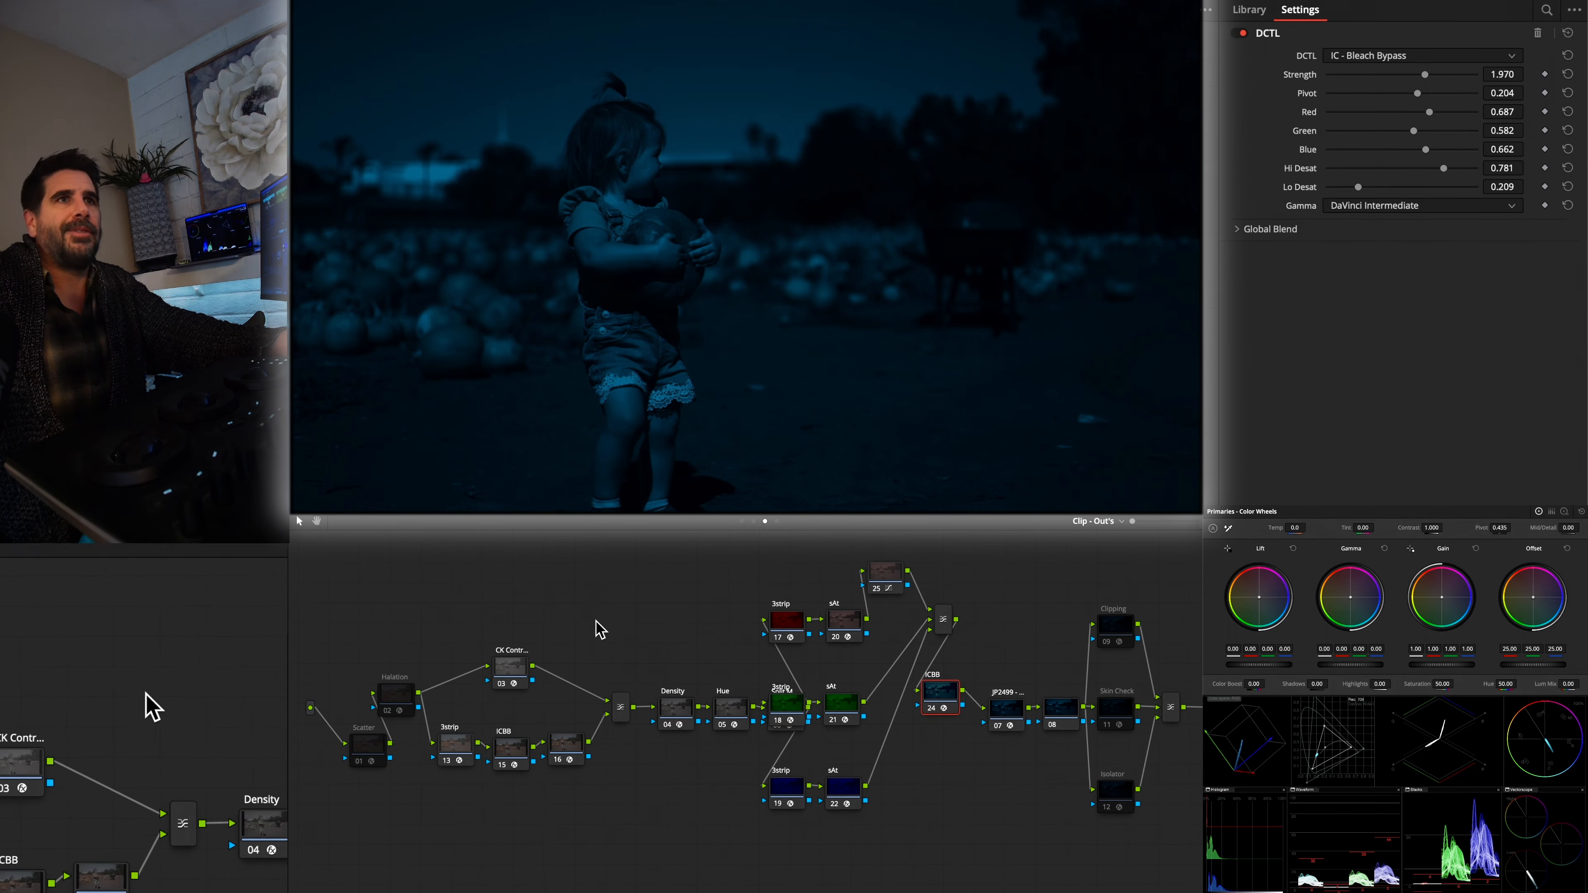
drag(332, 671, 378, 758)
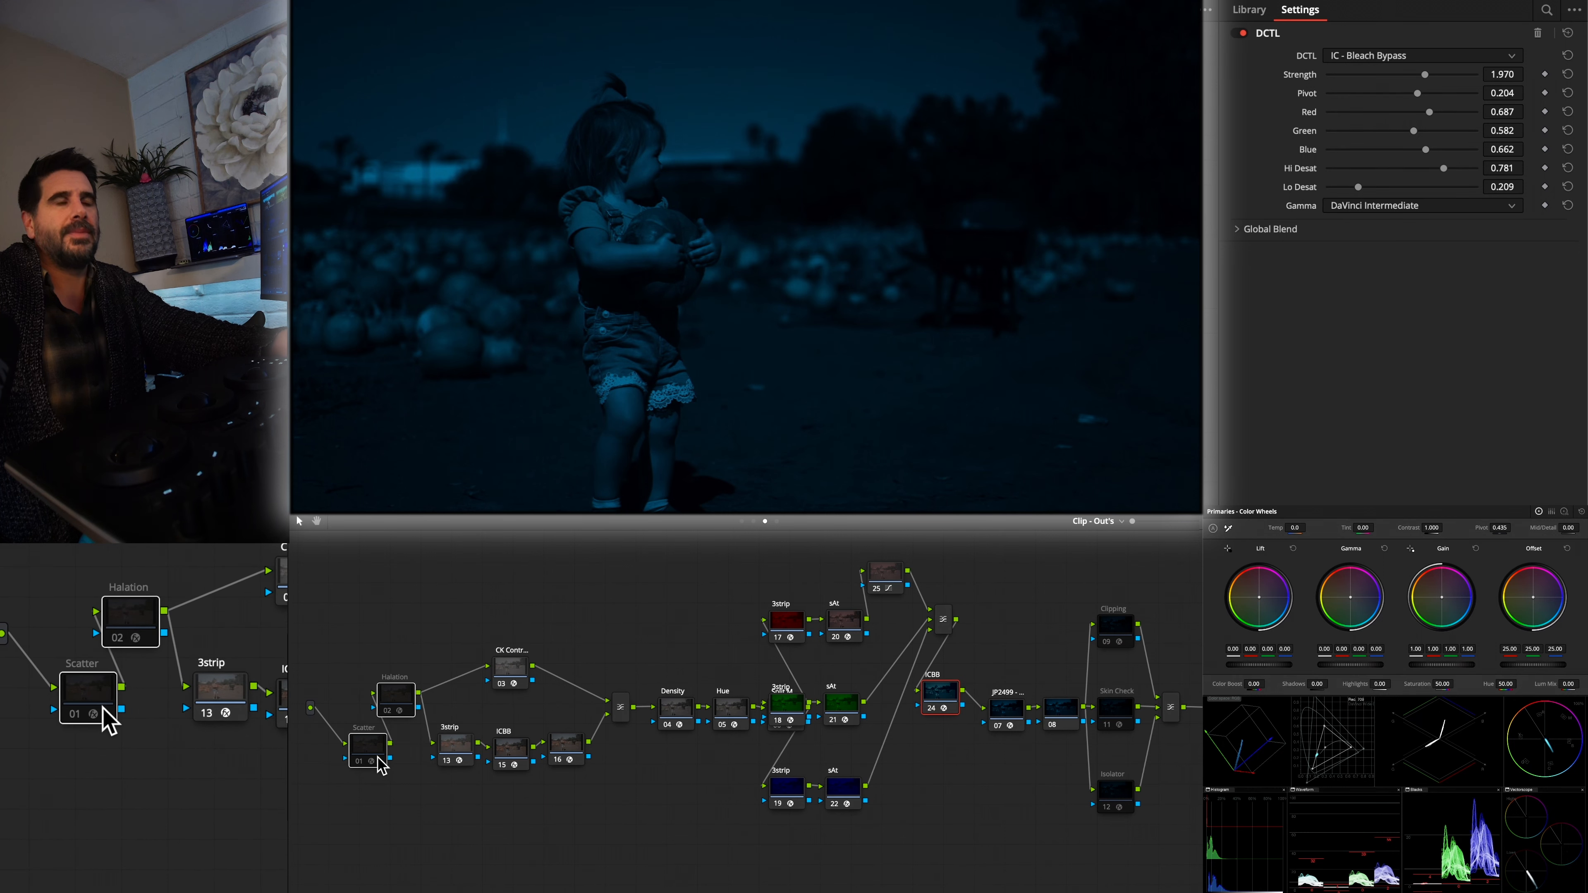
key(super+d)
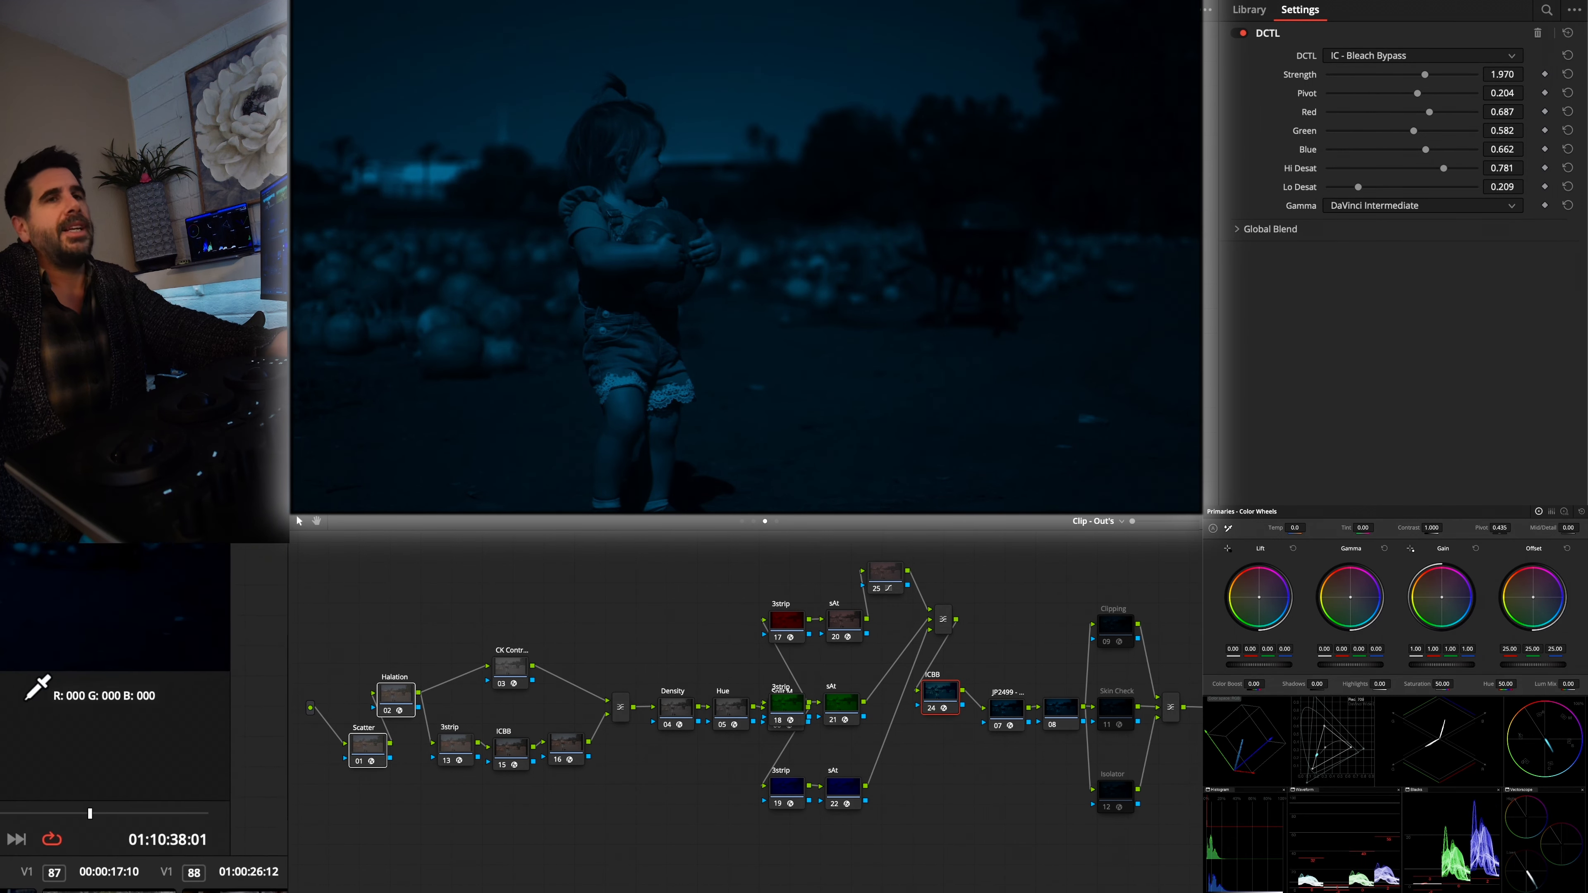
Step: Go to the wider shot of the girl walking and compare it with the Sky Color and Lum nodes off and on
key(Up)
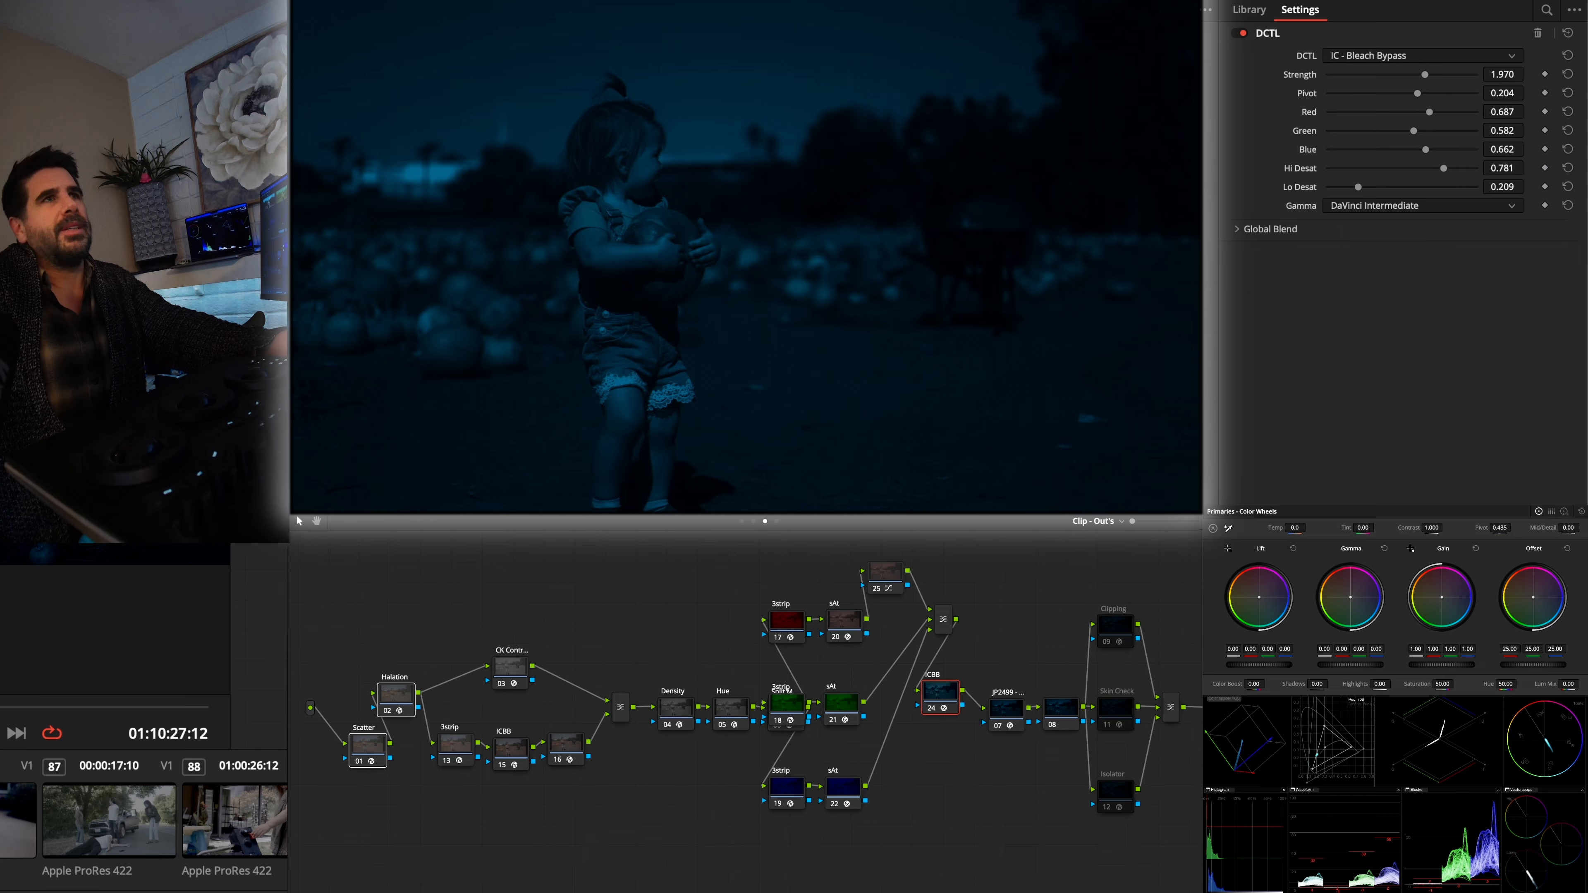
drag(1, 707, 53, 705)
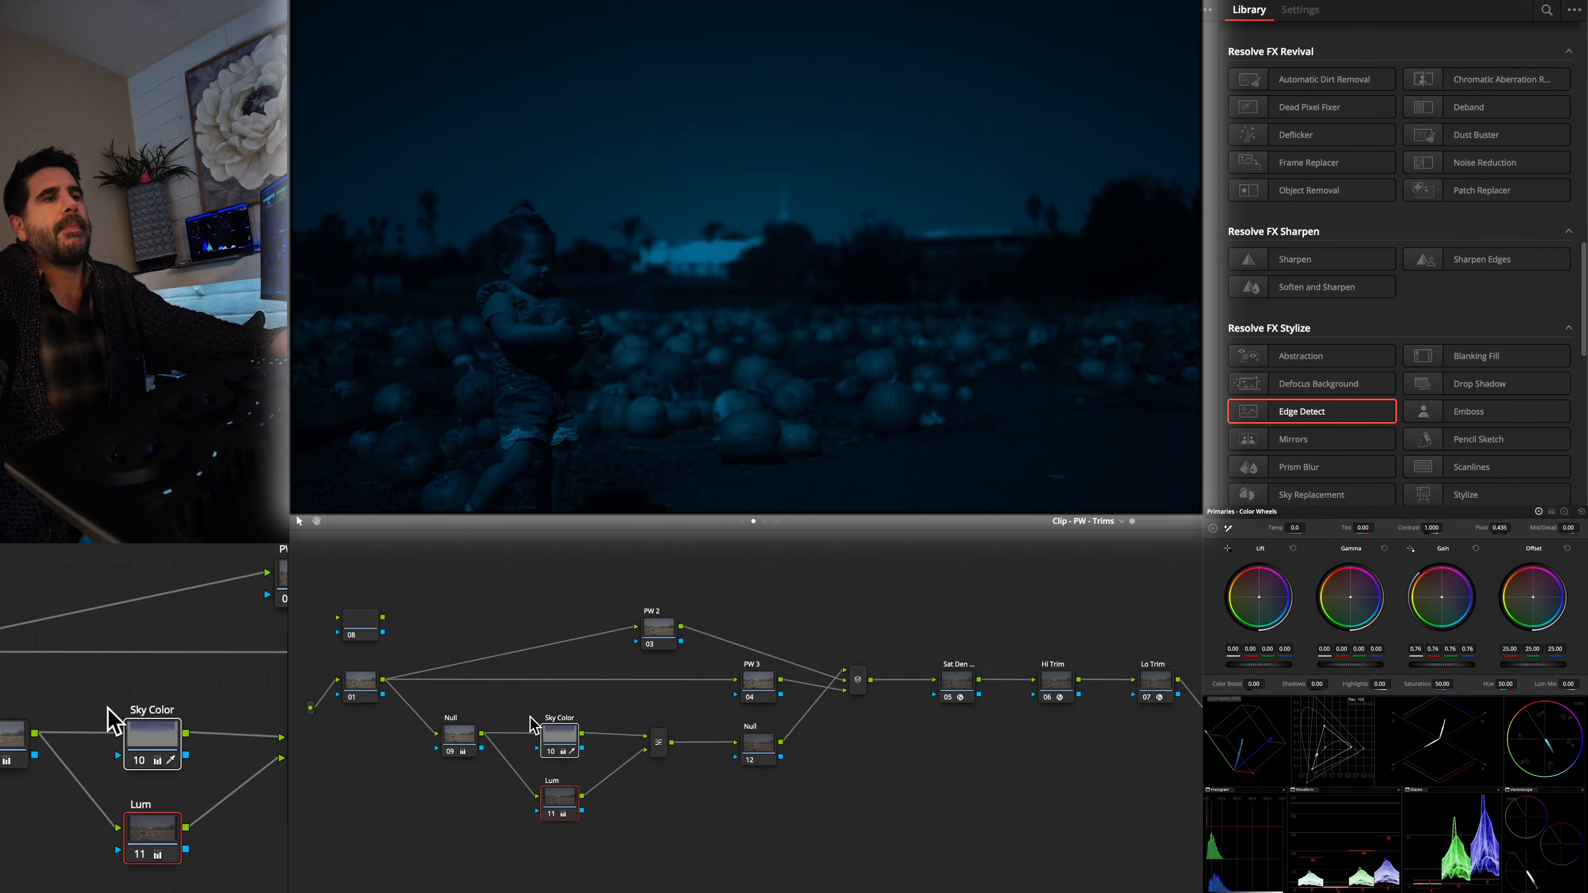
key(super+d)
key(super+d)
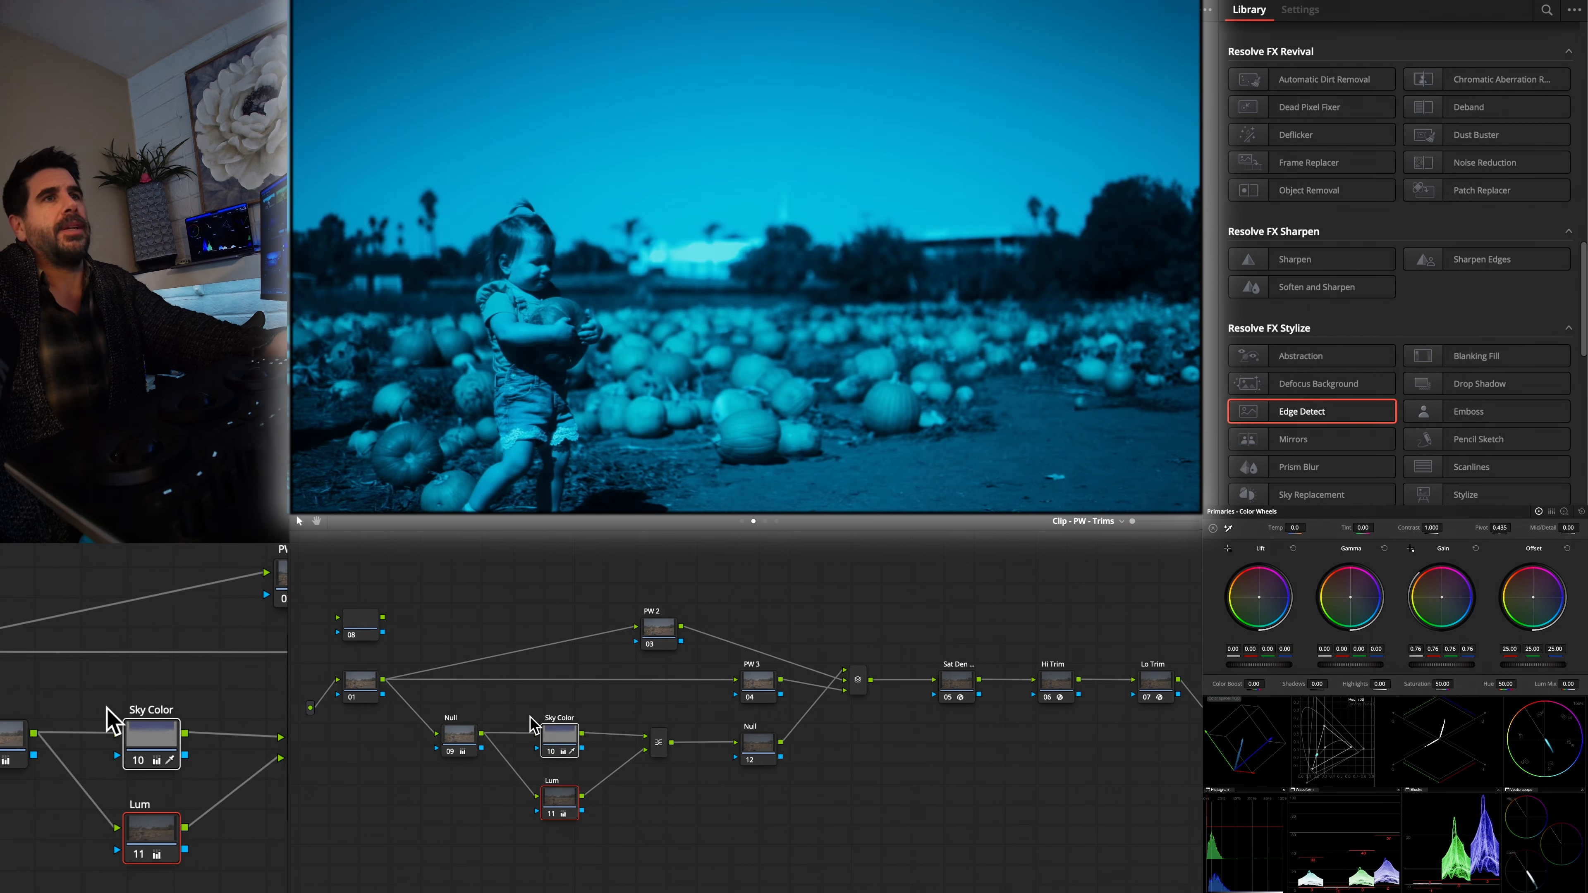
Step: Reduce the Sky Color node's blue gain to 0.94 and set Global Density to 0.592 in Sat Den node 05
click(564, 743)
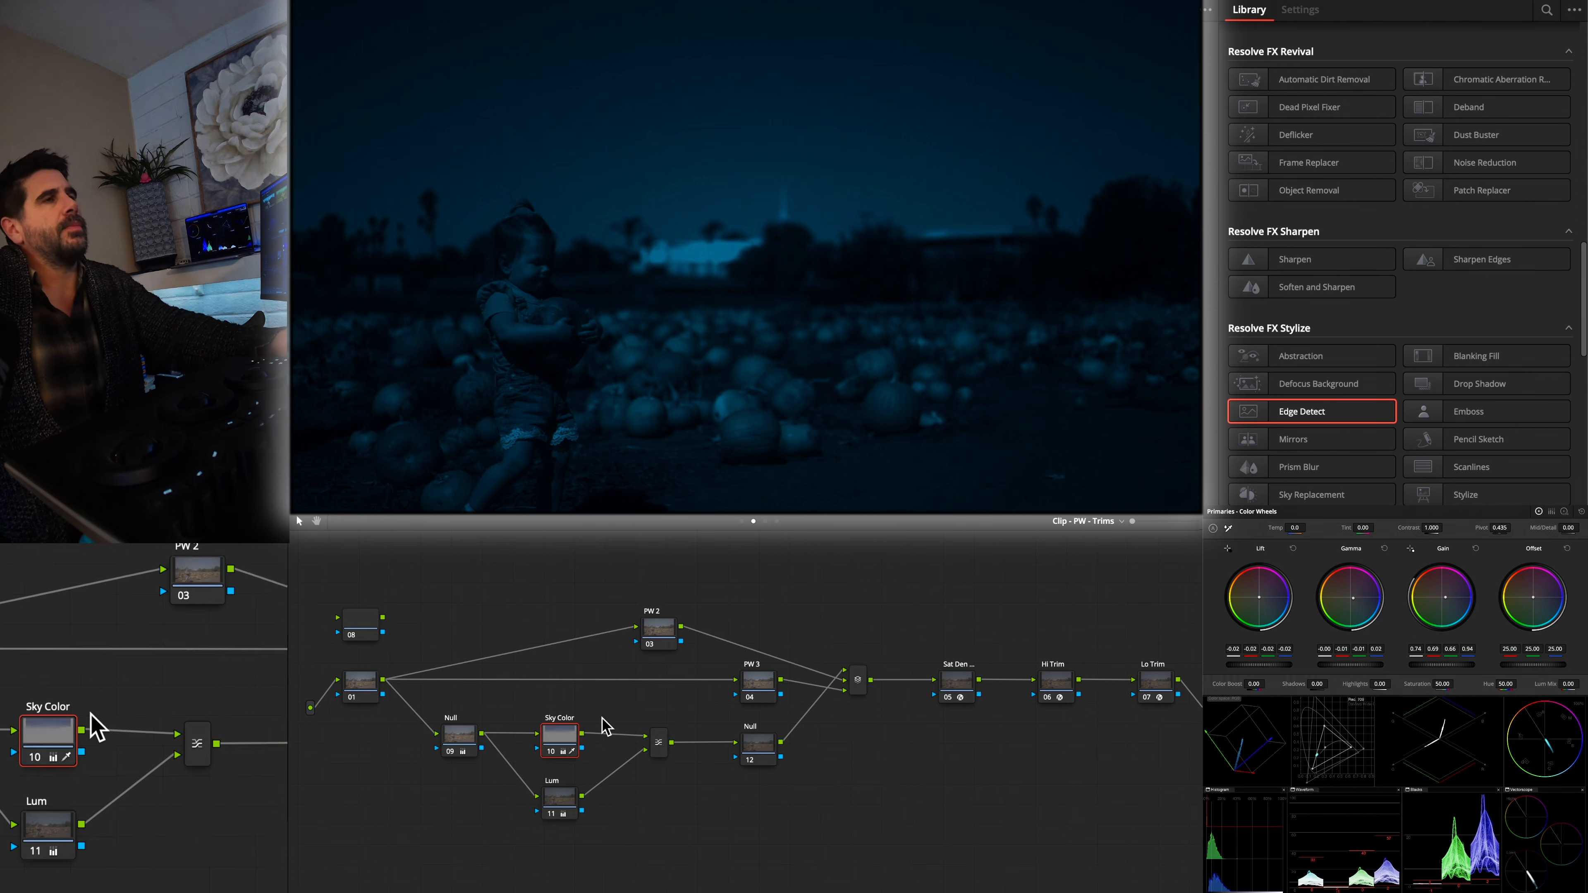
click(972, 693)
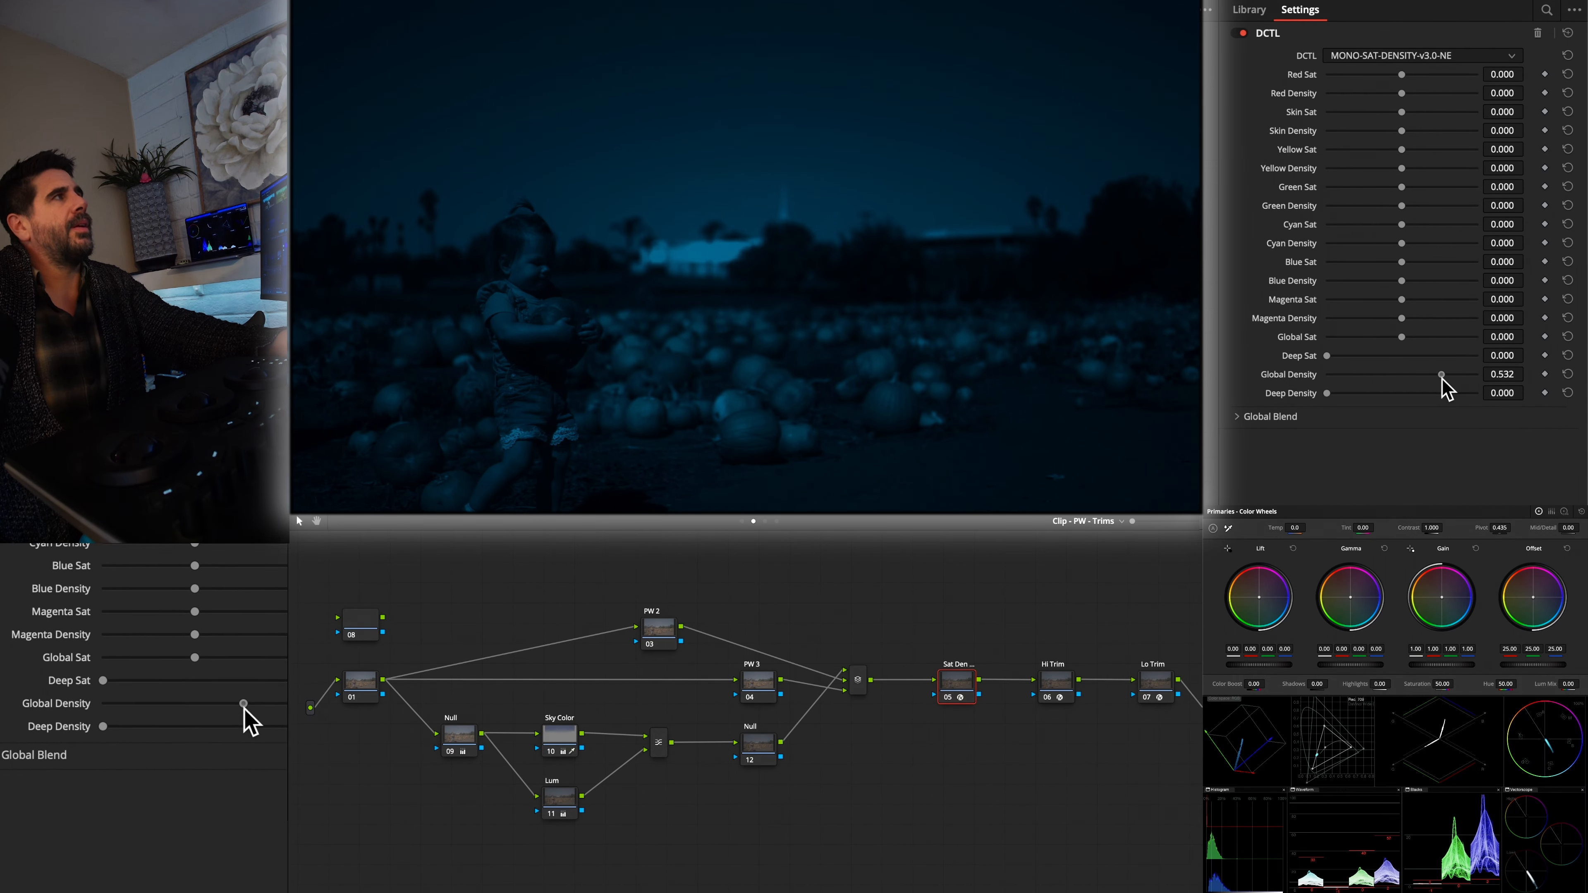
drag(1411, 379, 1453, 376)
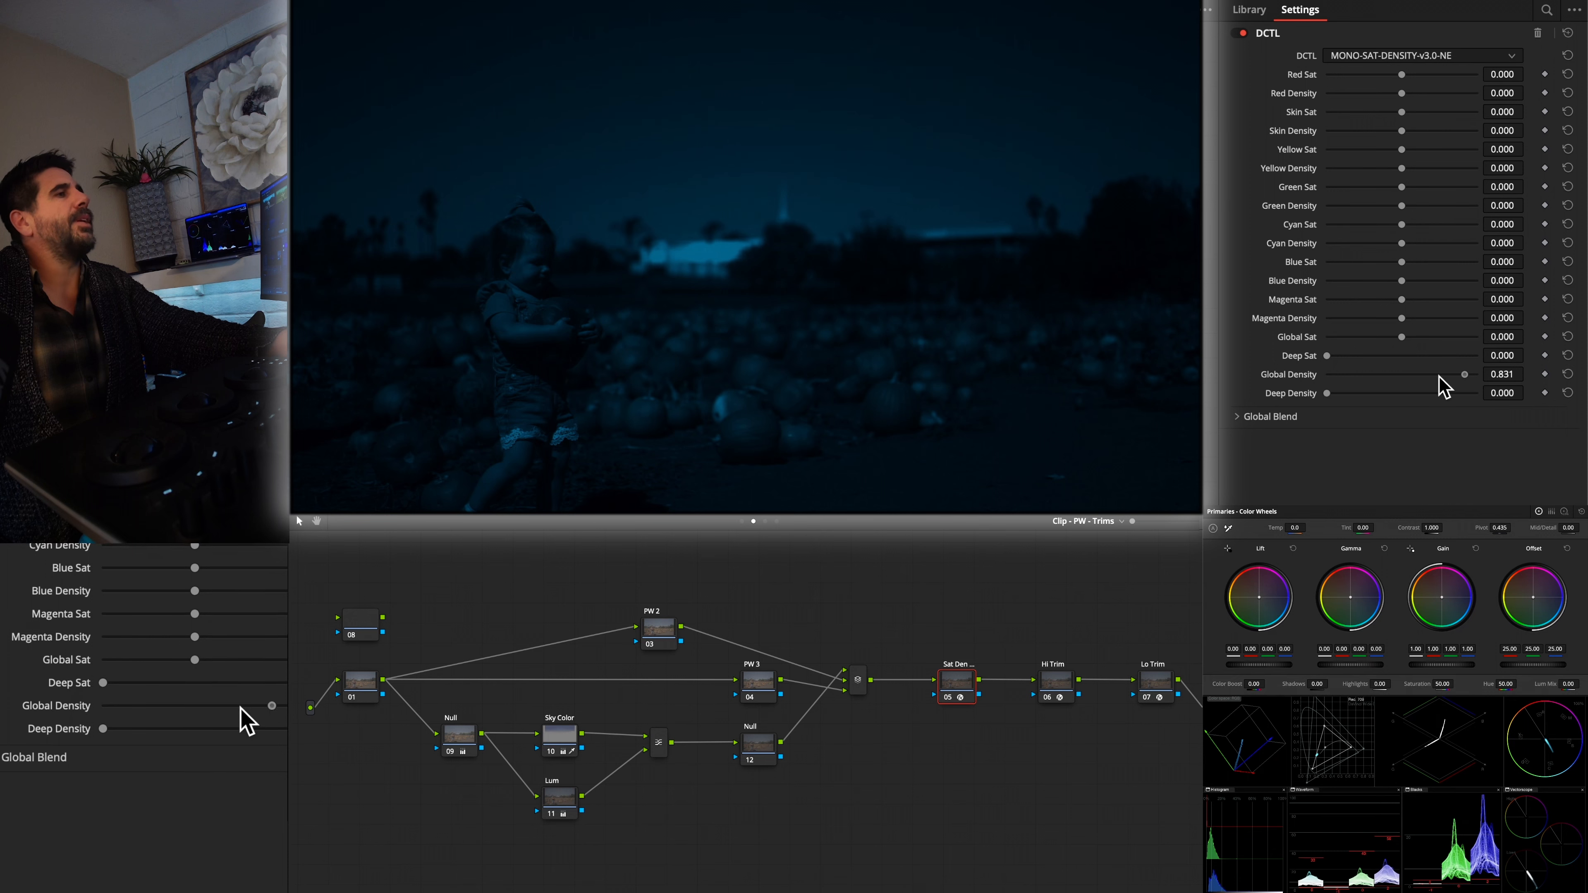
drag(1439, 377, 1450, 377)
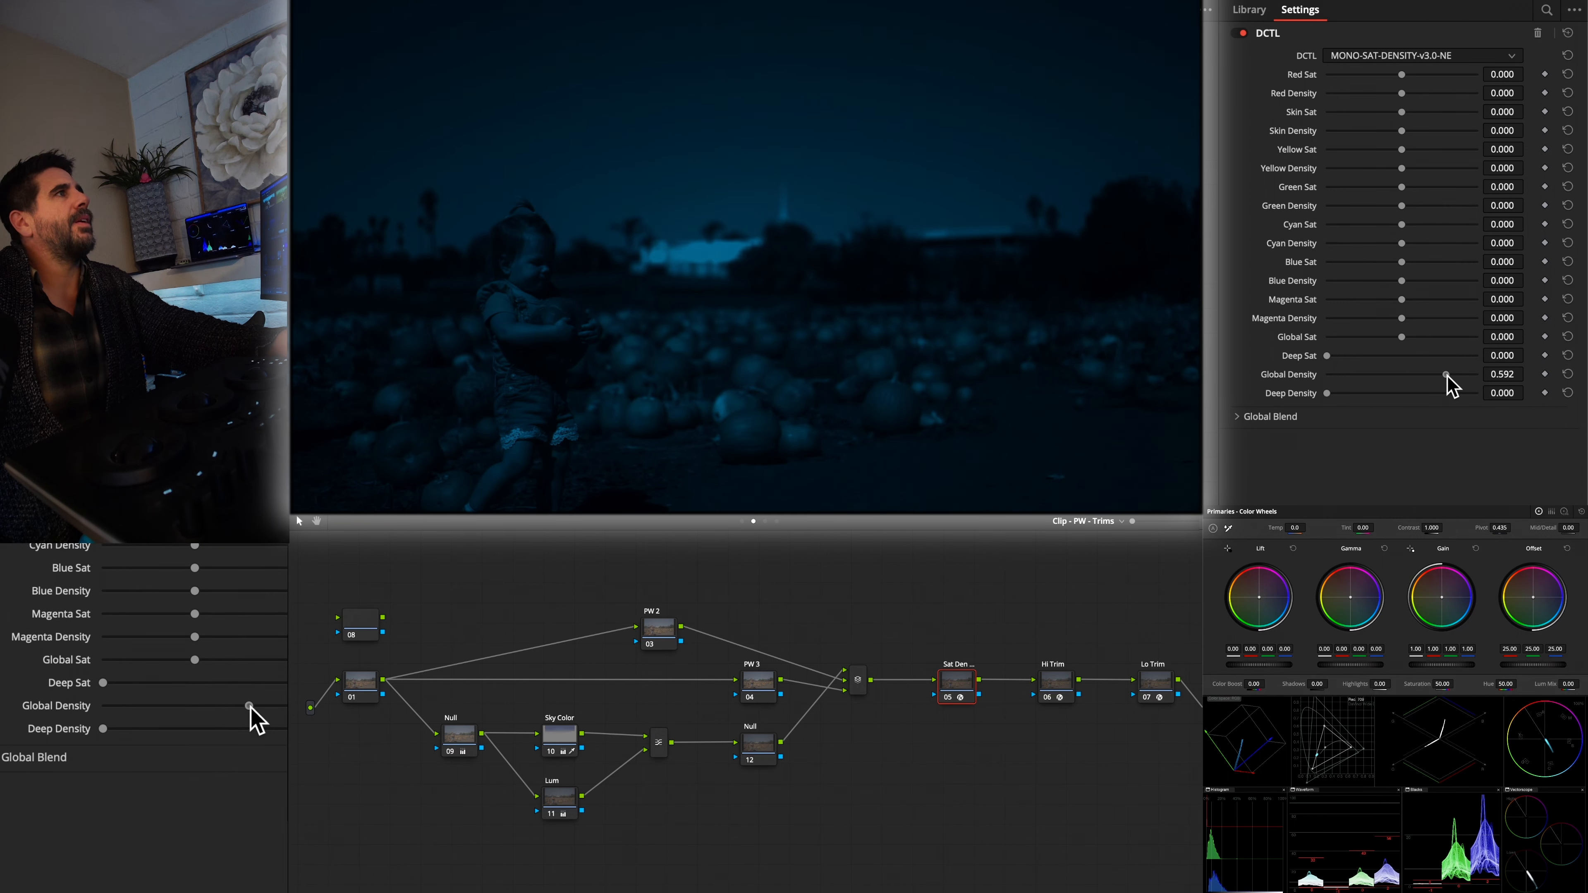
Step: Align ICBB node 24 with node 07 and set node 07's OpenDRT to Lp 176, toe 0.004, purity compress 0.224, hueshift g 0.104, hueshift b 0.025
click(765, 522)
drag(959, 698, 934, 713)
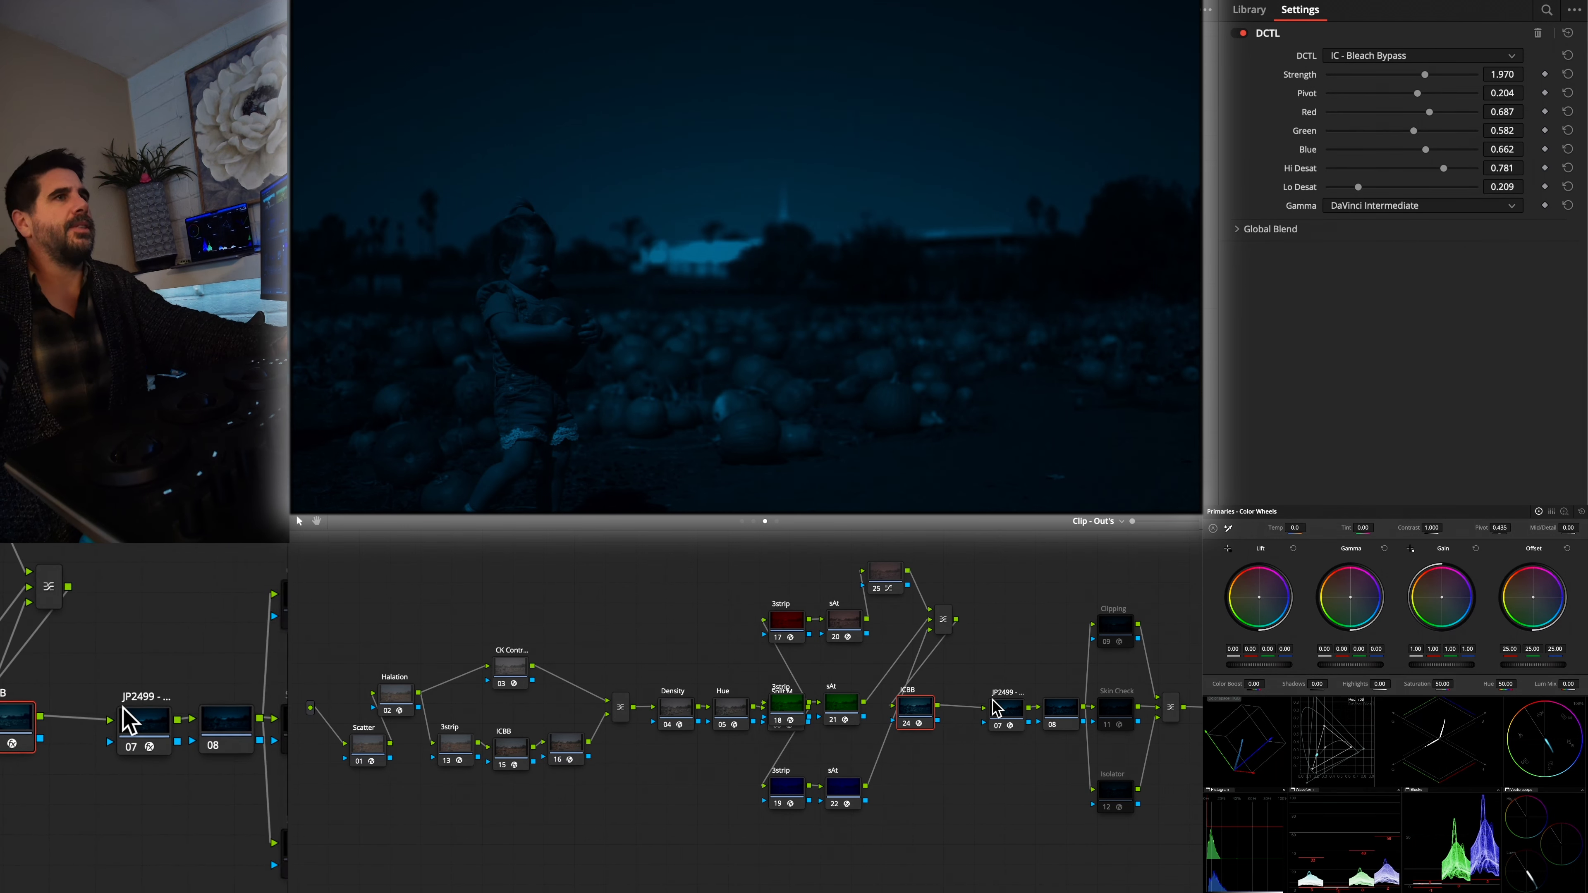
click(1006, 710)
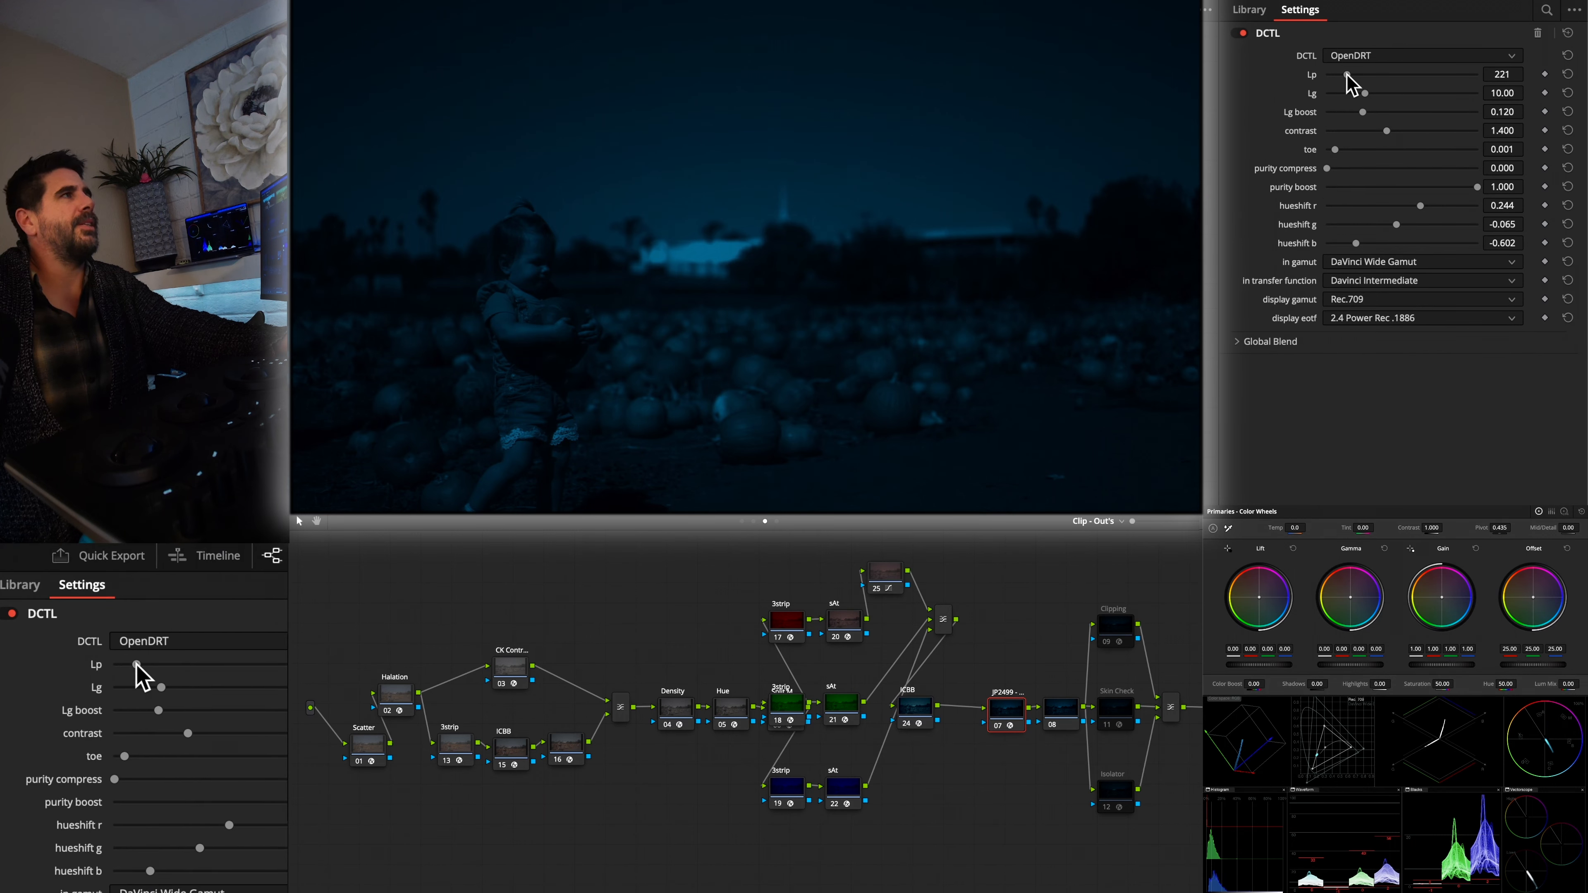
drag(1348, 74, 1339, 79)
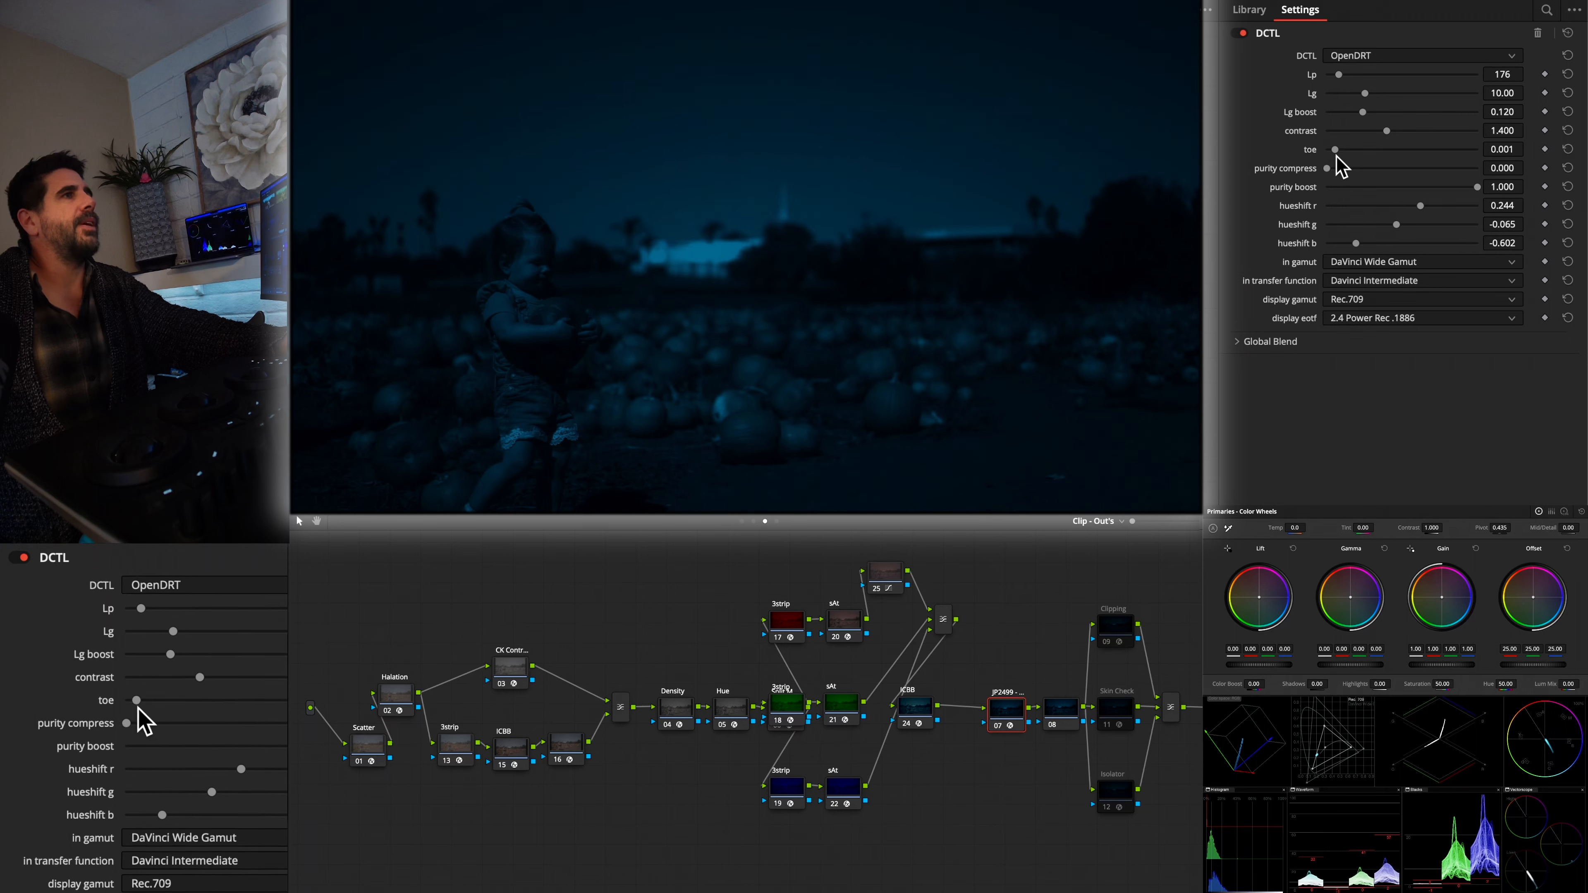
mouse_move(1336, 155)
mouse_down()
mouse_move(1406, 150)
mouse_move(1351, 169)
mouse_move(1423, 168)
mouse_move(1360, 168)
mouse_up()
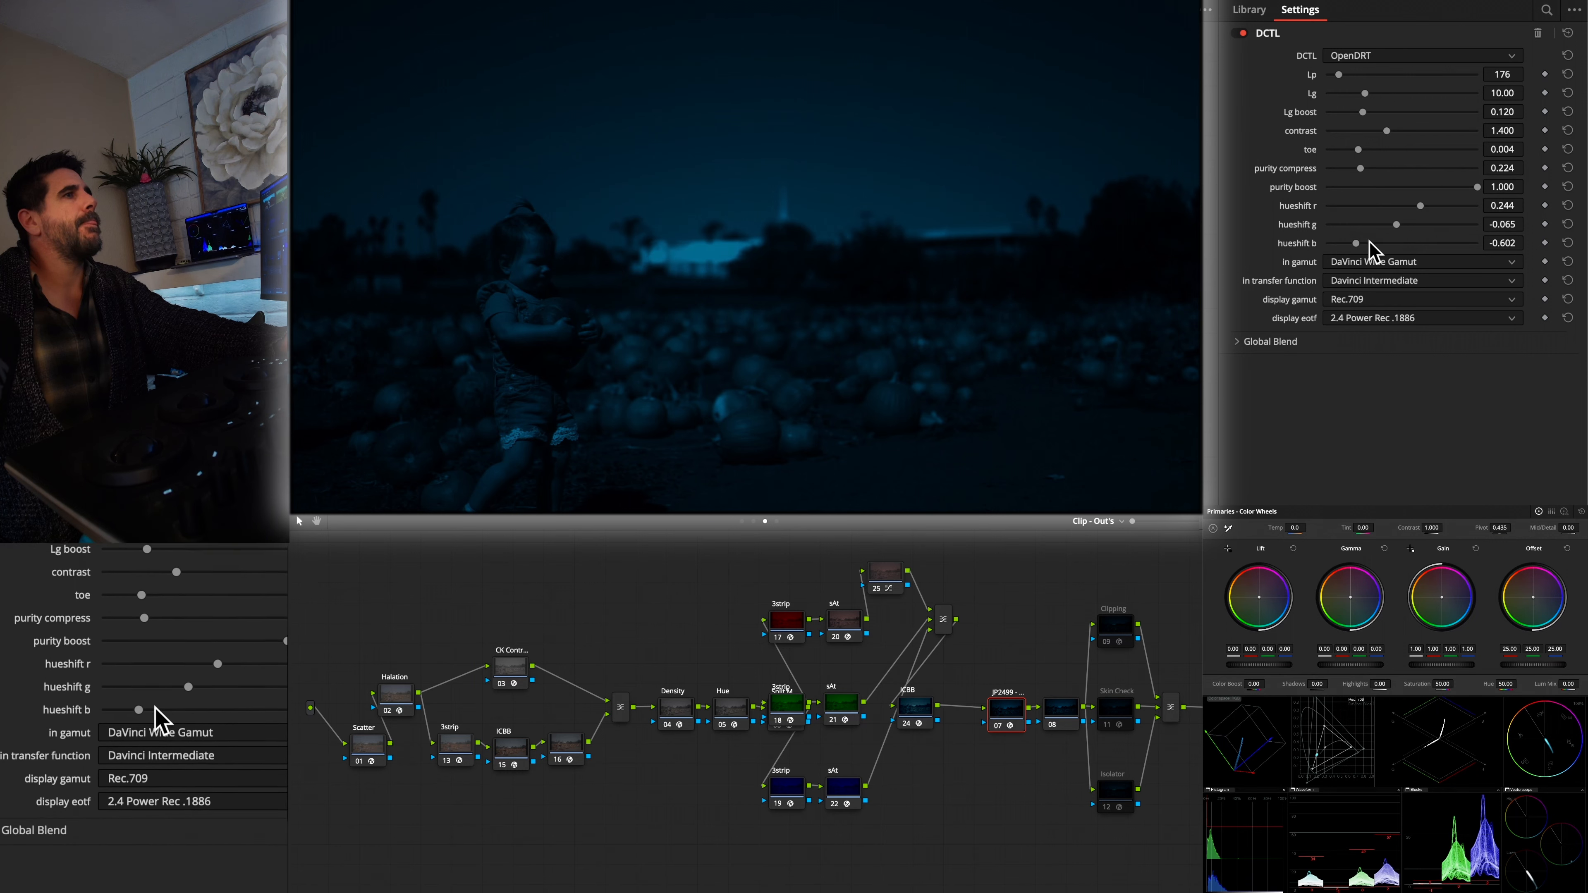
mouse_move(1421, 242)
mouse_down()
mouse_move(1451, 238)
mouse_move(1404, 237)
mouse_move(1410, 225)
mouse_up()
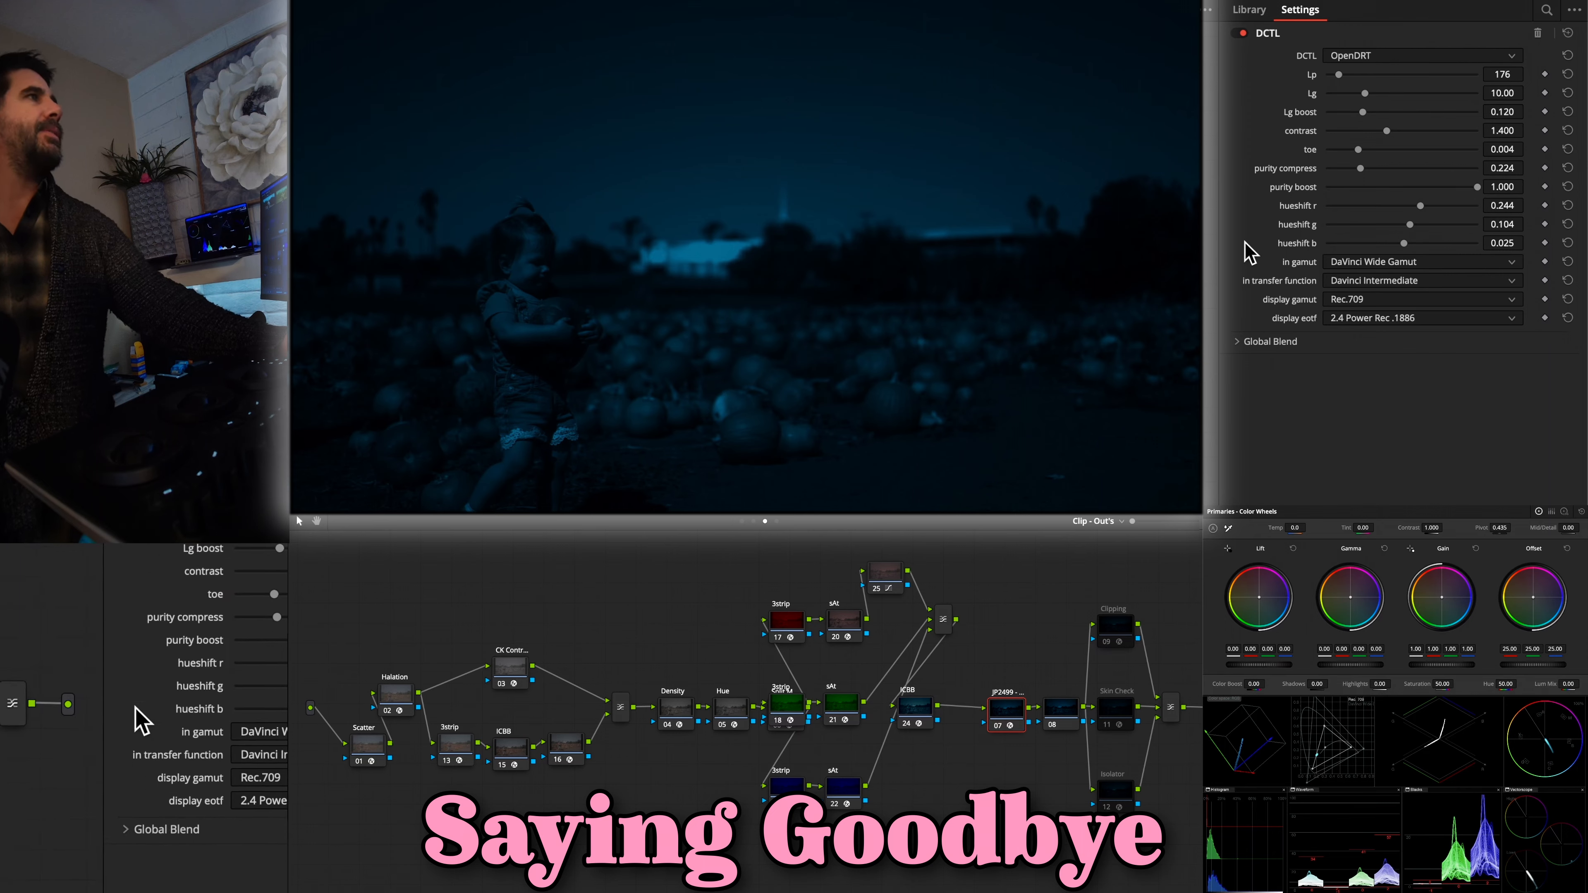
Step: Scrub through the shot of the girl walking to review the graded look
drag(54, 651, 0, 652)
drag(0, 707, 53, 713)
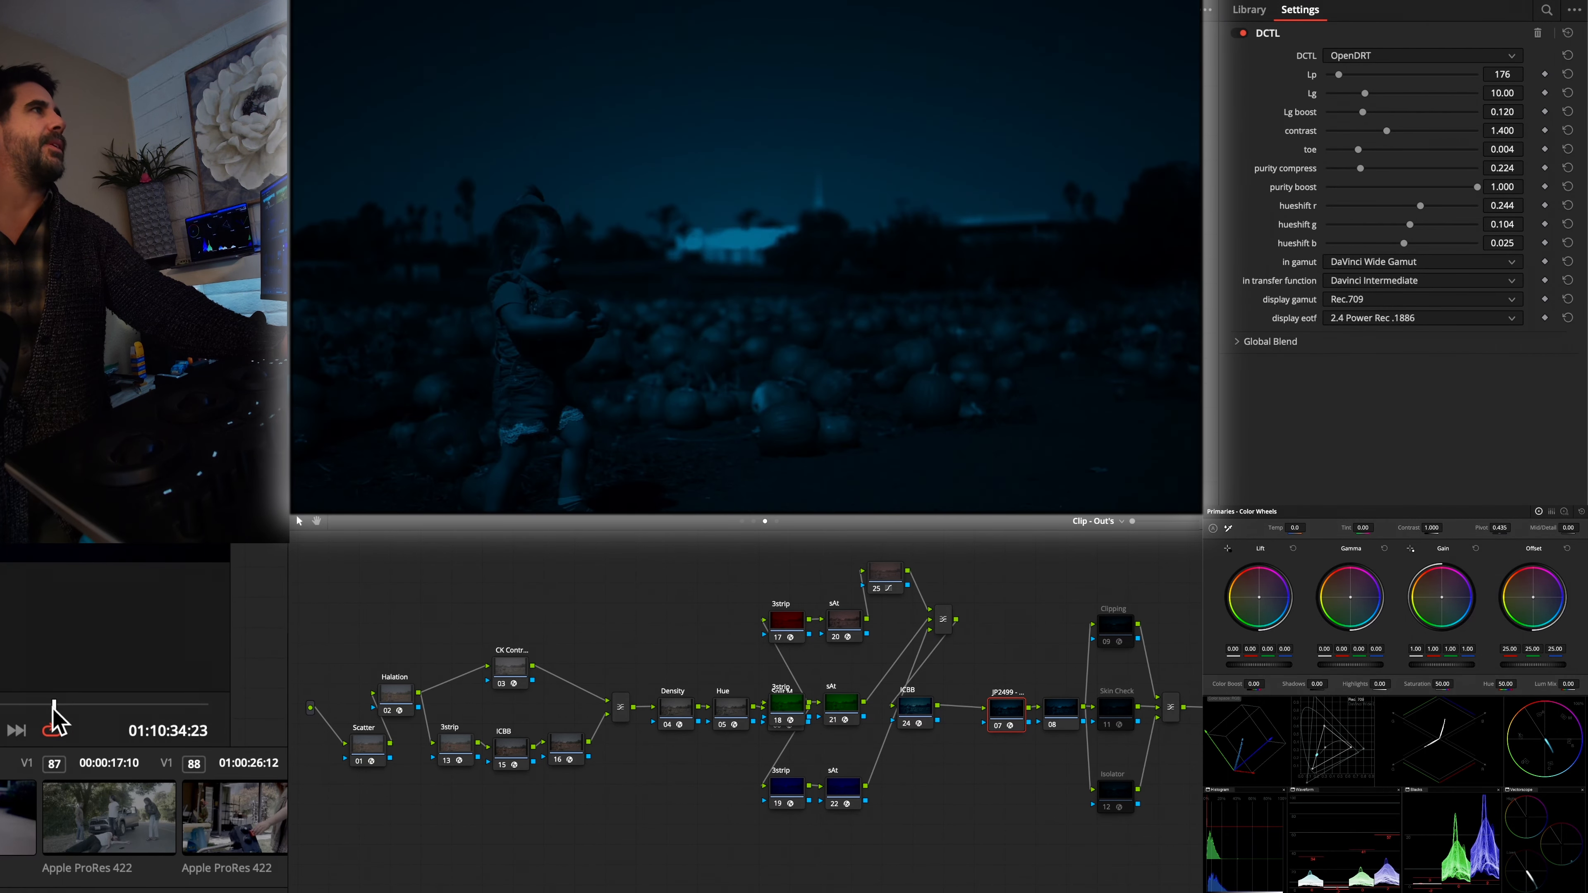